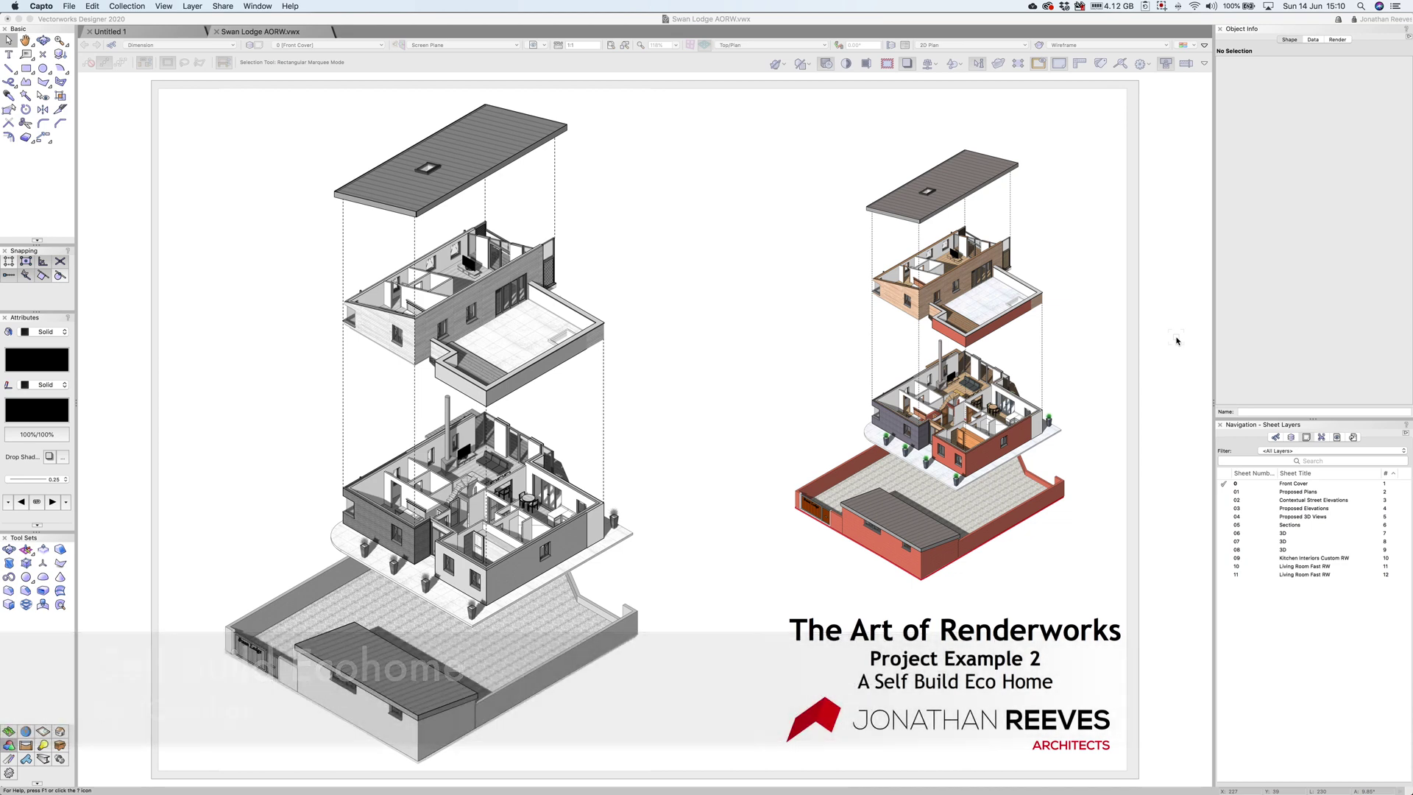
# Enlarge the coloured exploded-view image on the front cover sheet to about 131 wide by 206 high.
pyautogui.click(990, 407)
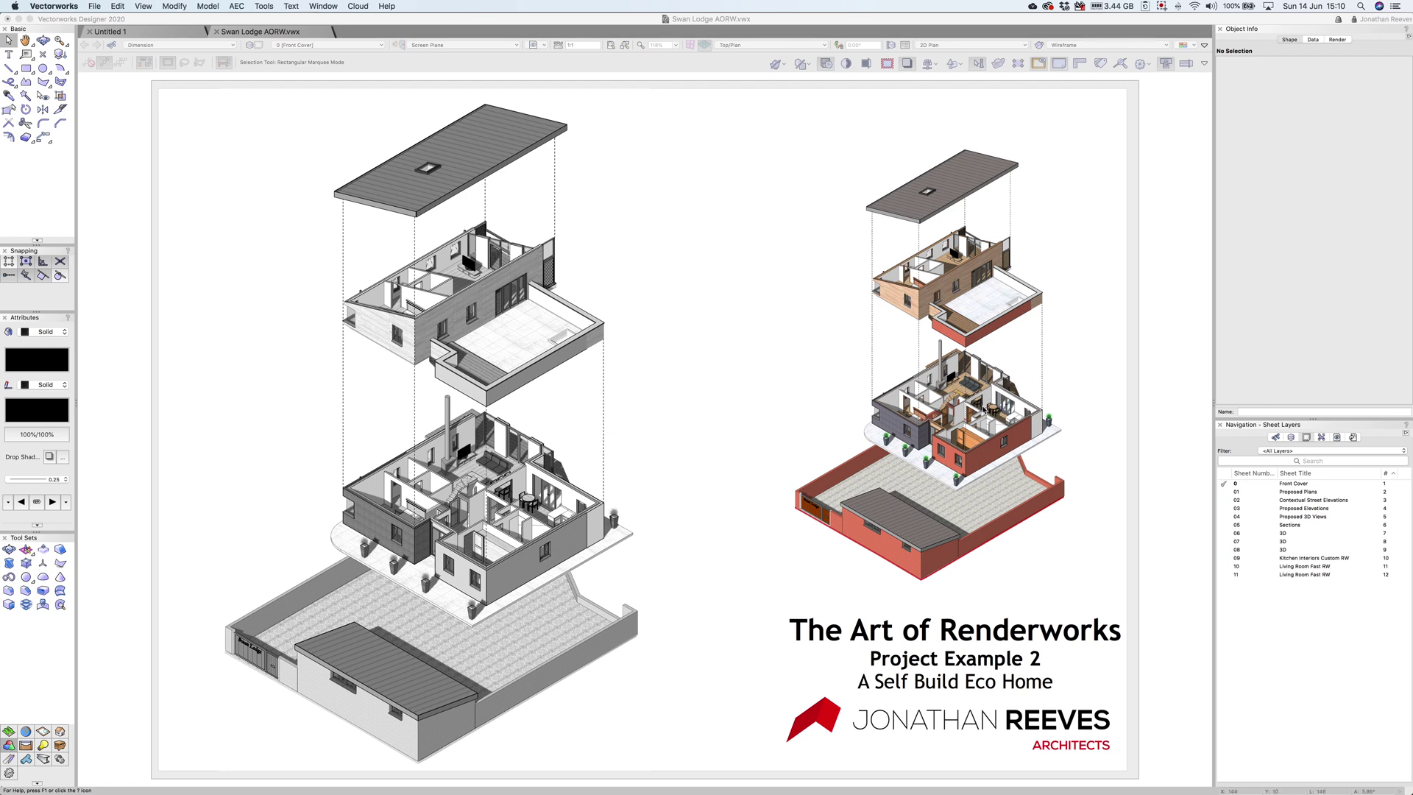
pyautogui.click(990, 407)
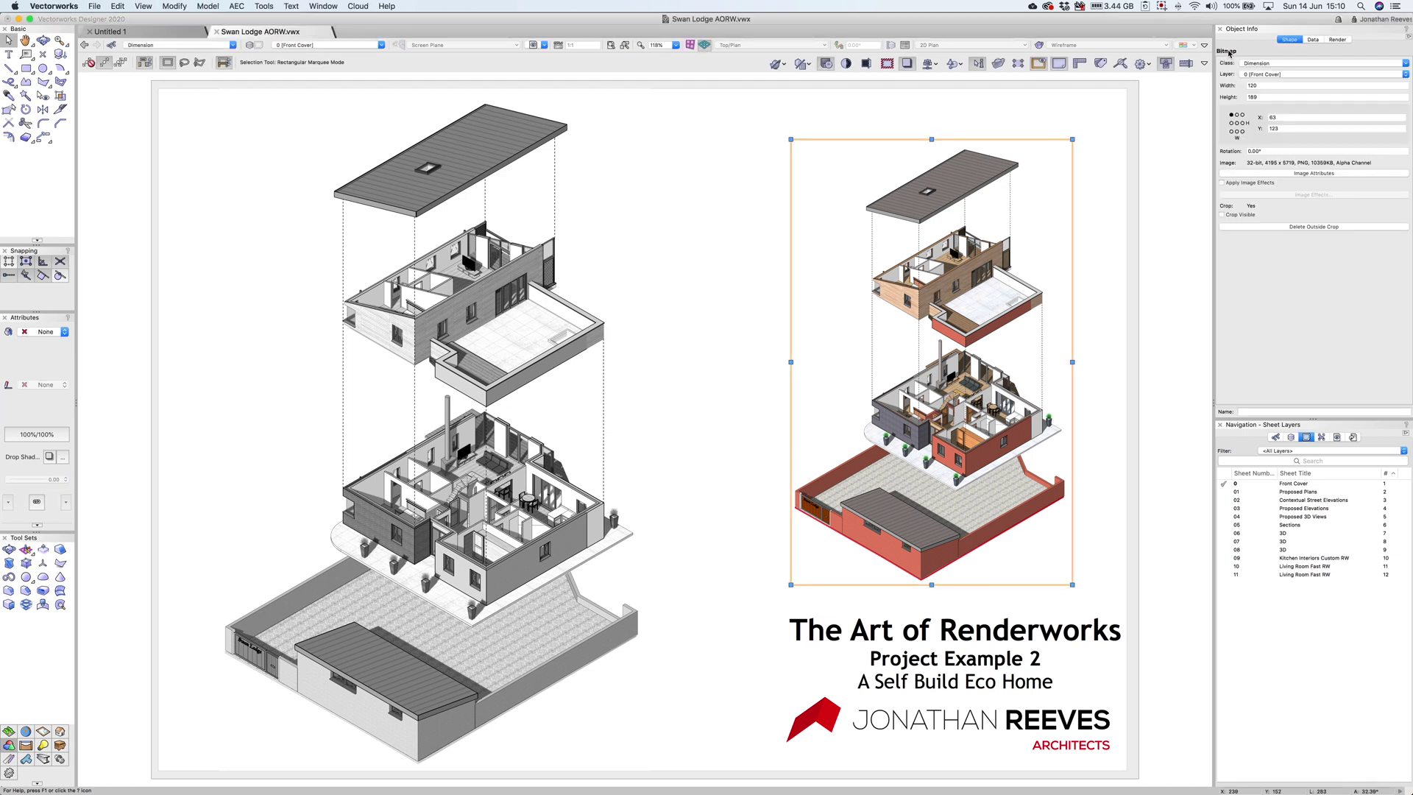
pyautogui.moveTo(790, 139)
pyautogui.mouseDown()
pyautogui.moveTo(751, 108)
pyautogui.moveTo(755, 172)
pyautogui.mouseUp()
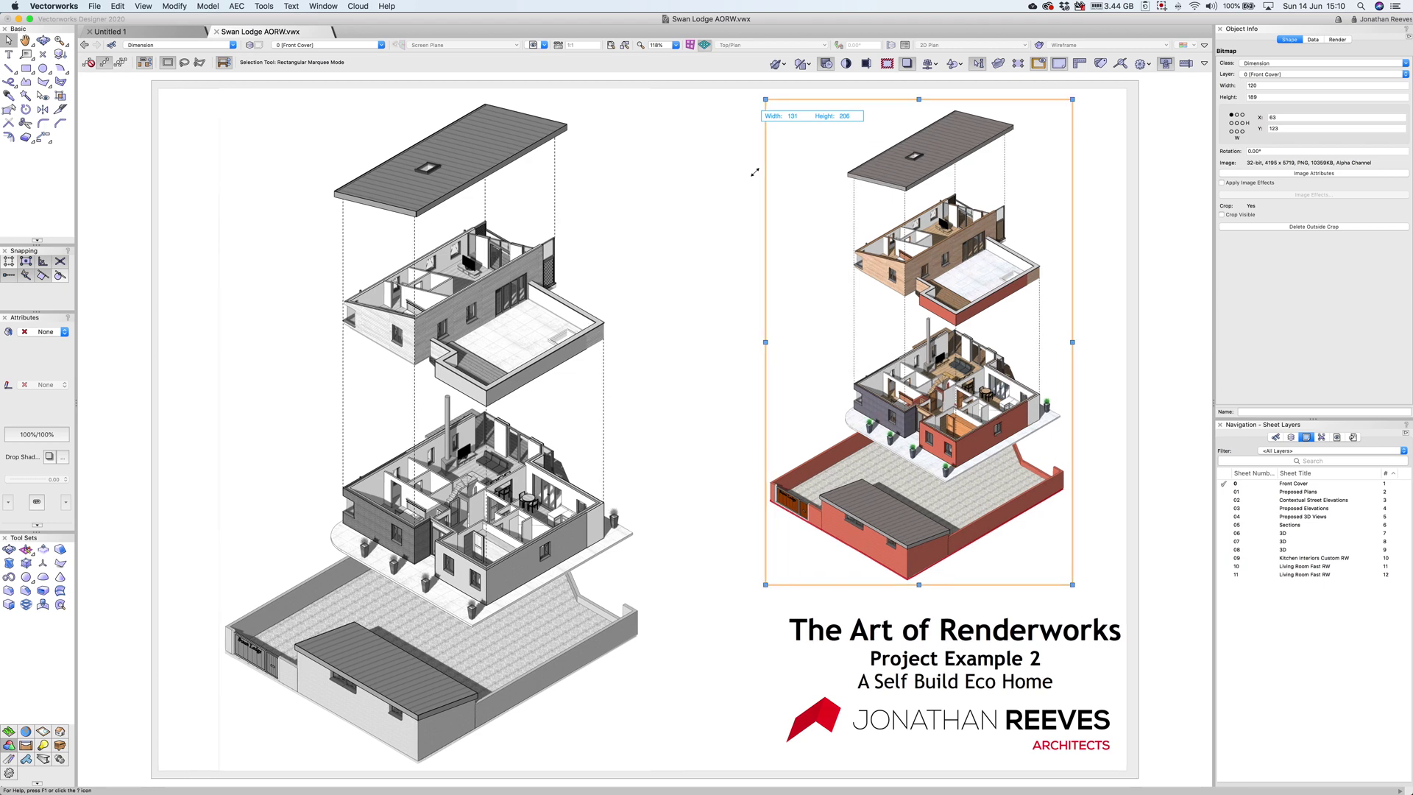
pyautogui.click(117, 6)
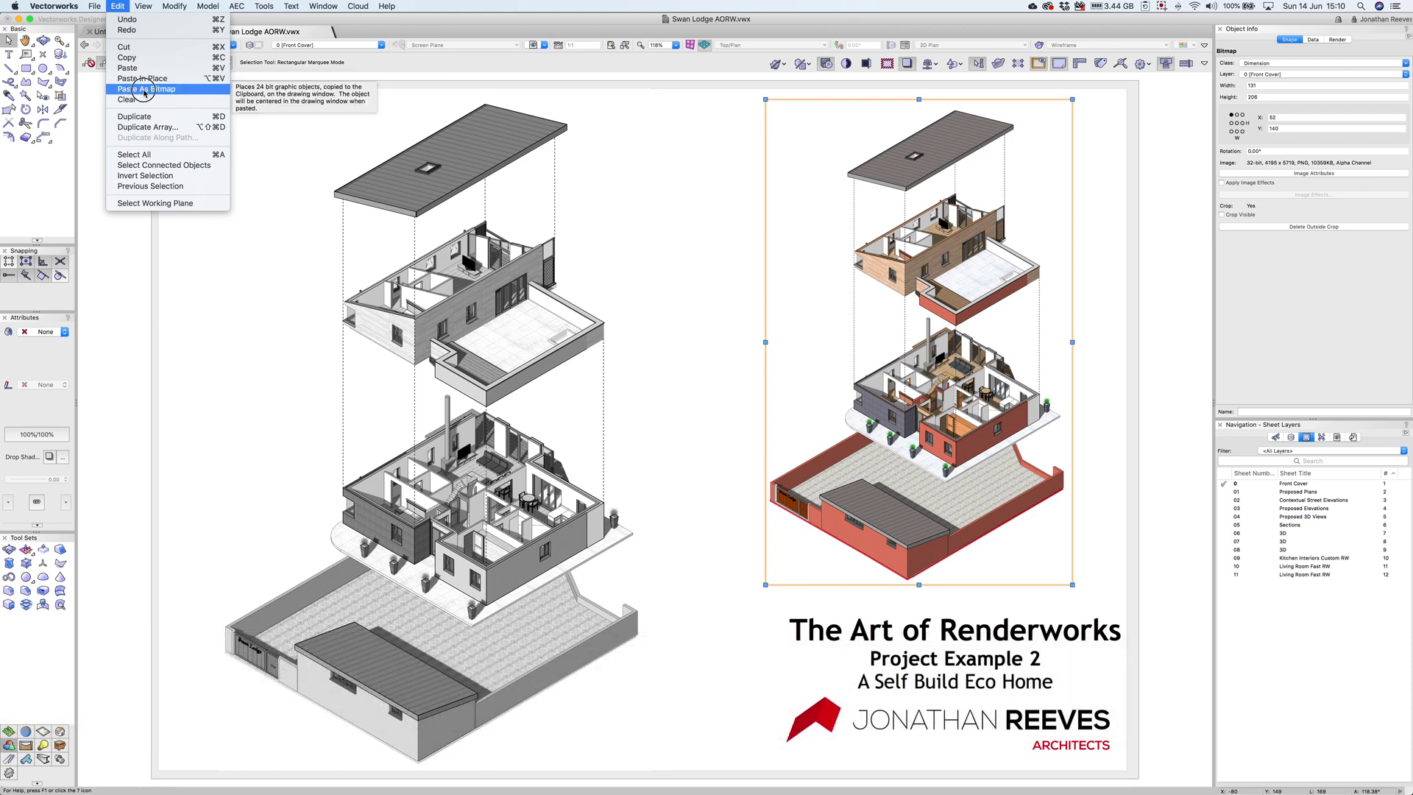
pyautogui.click(142, 89)
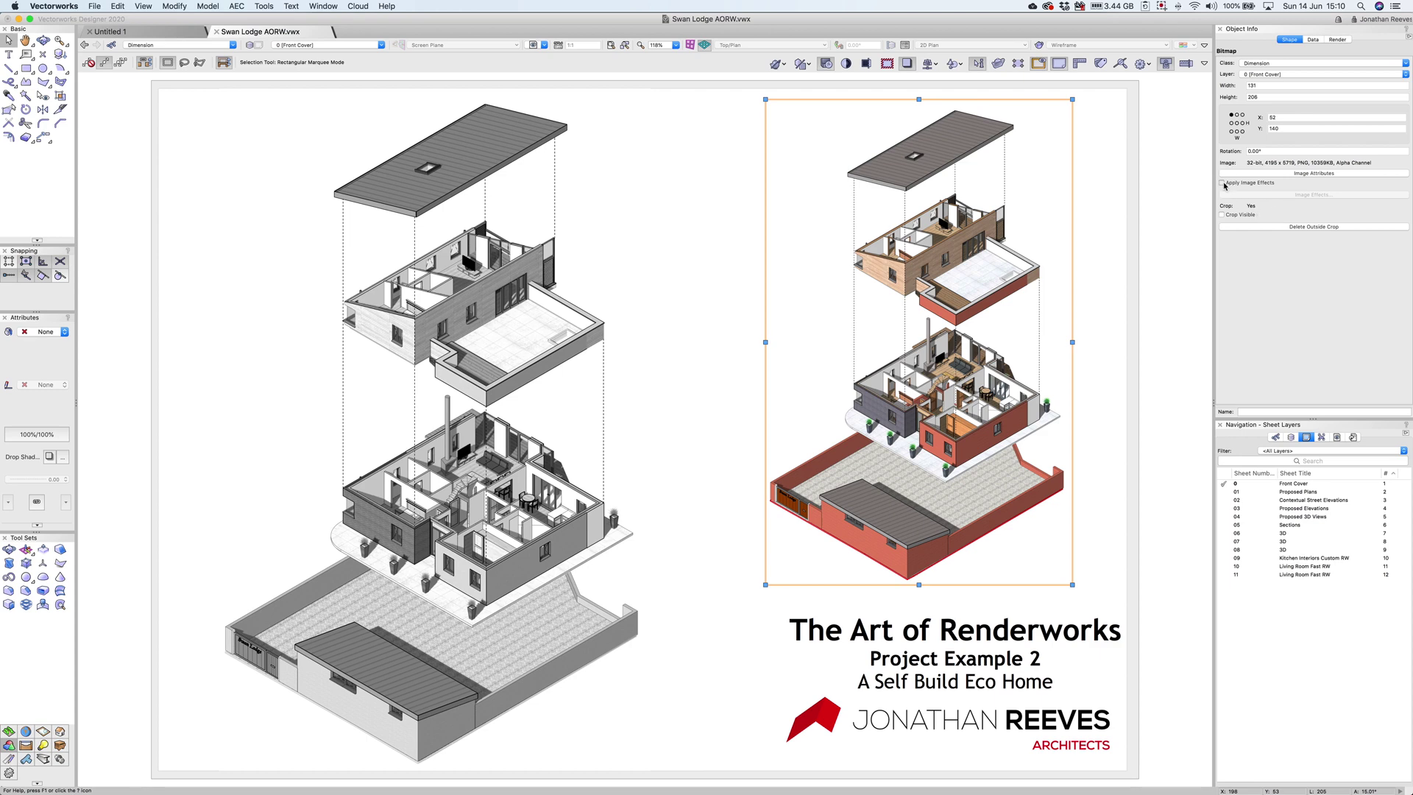
# Turn on image effects for the coloured exploded-view image and set its saturation slightly below the midpoint in the Image Effects settings.
pyautogui.click(1223, 183)
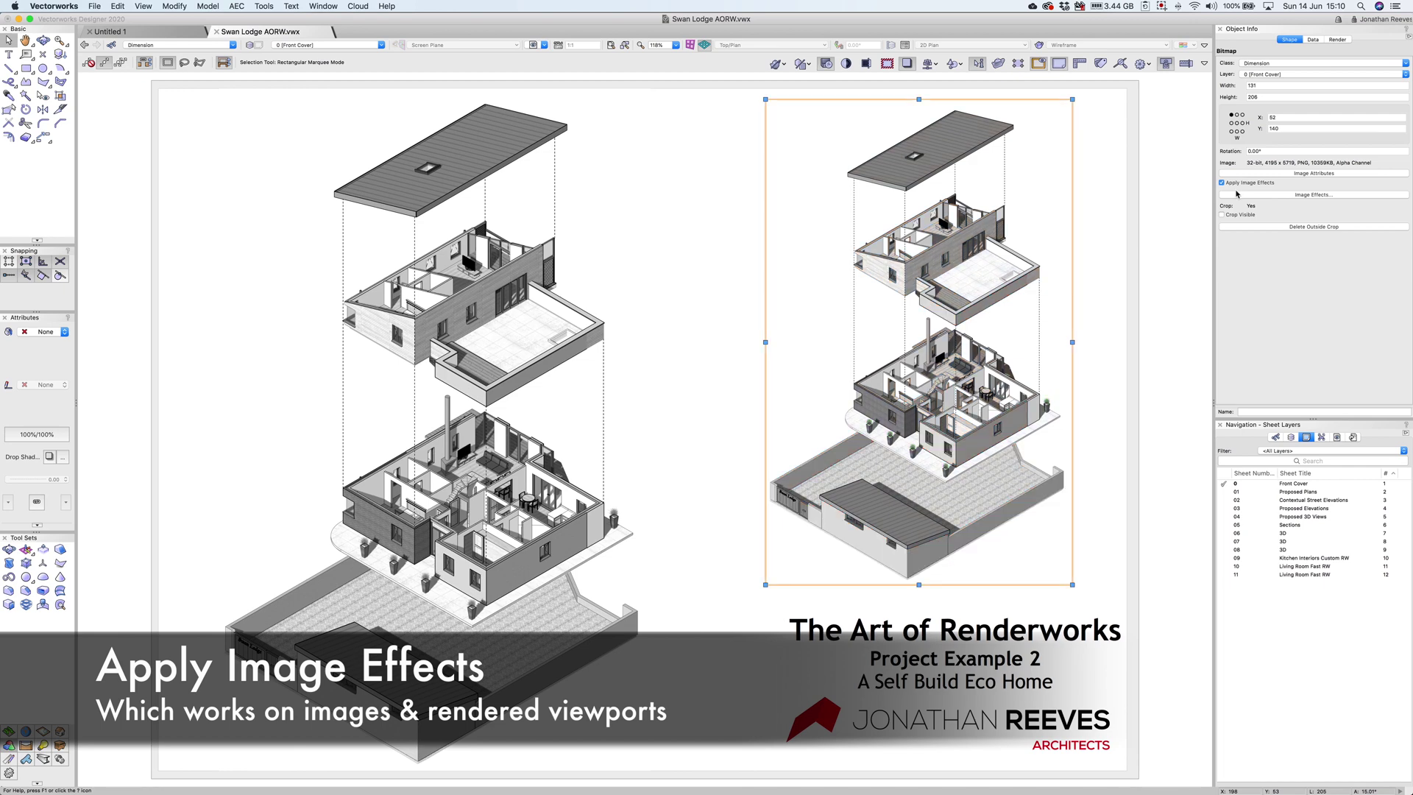
pyautogui.click(1276, 195)
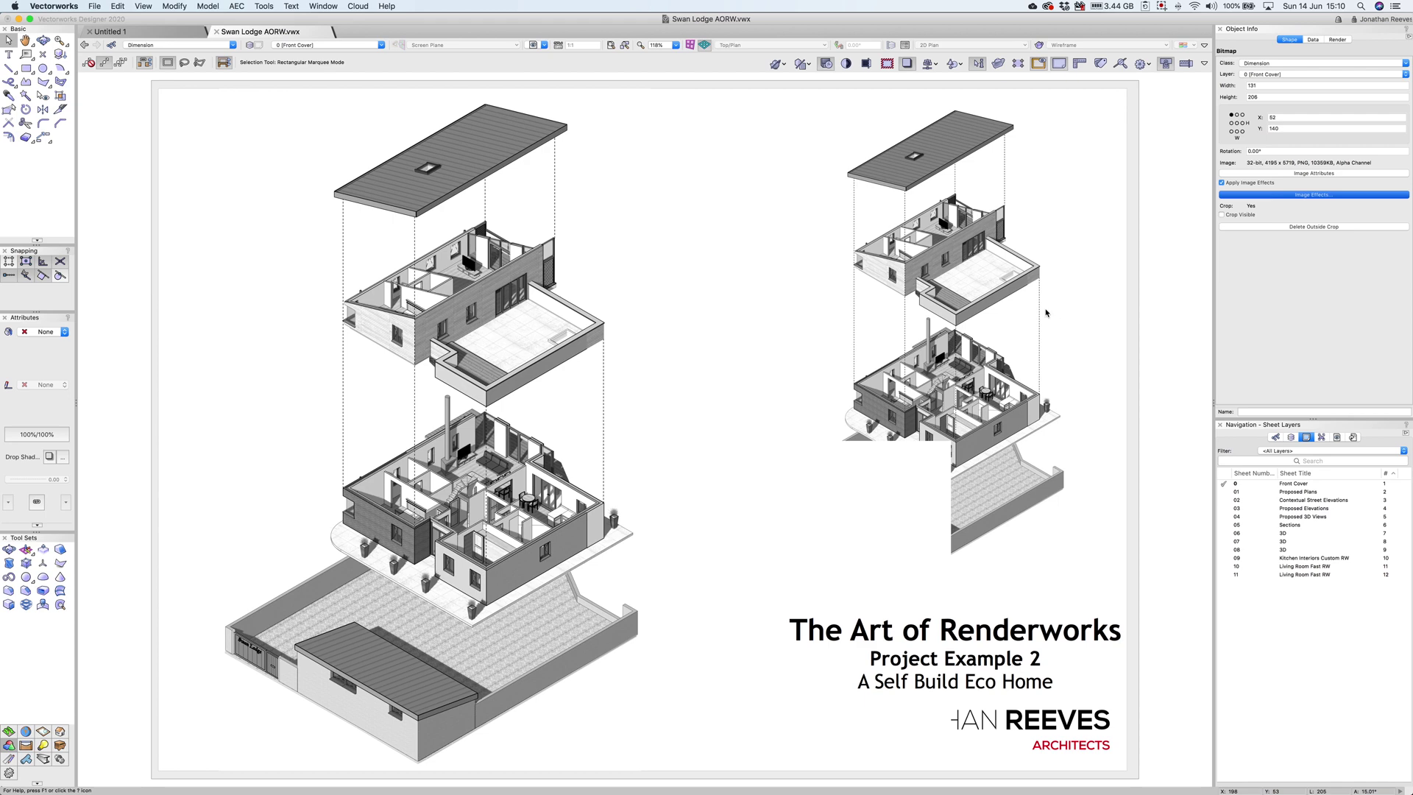
pyautogui.moveTo(971, 254); pyautogui.dragTo(522, 199)
pyautogui.moveTo(656, 253); pyautogui.dragTo(637, 333)
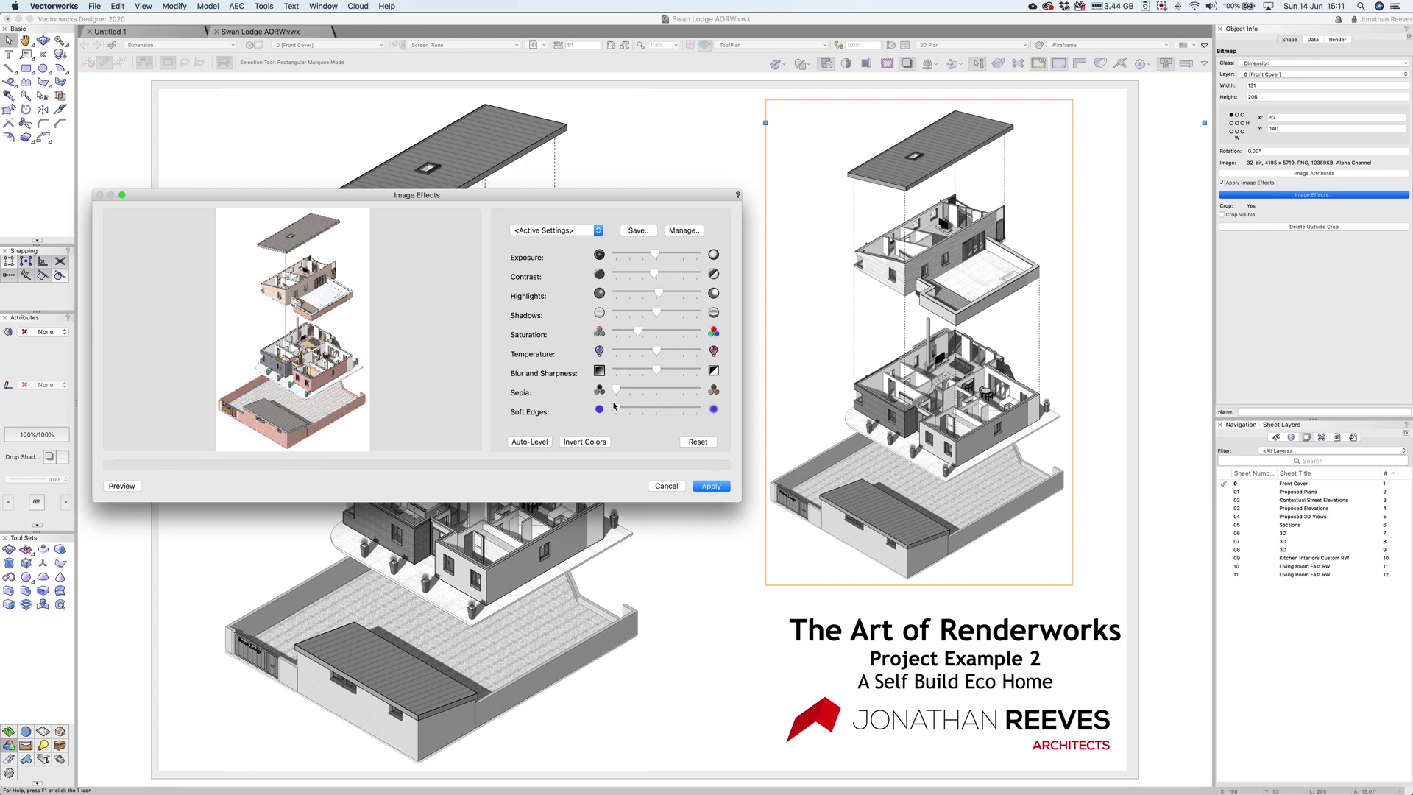
# Add moderate sepia and soft edges to the exploded-view image, apply the effects and deselect the image.
pyautogui.moveTo(616, 390); pyautogui.dragTo(642, 407)
pyautogui.click(713, 489)
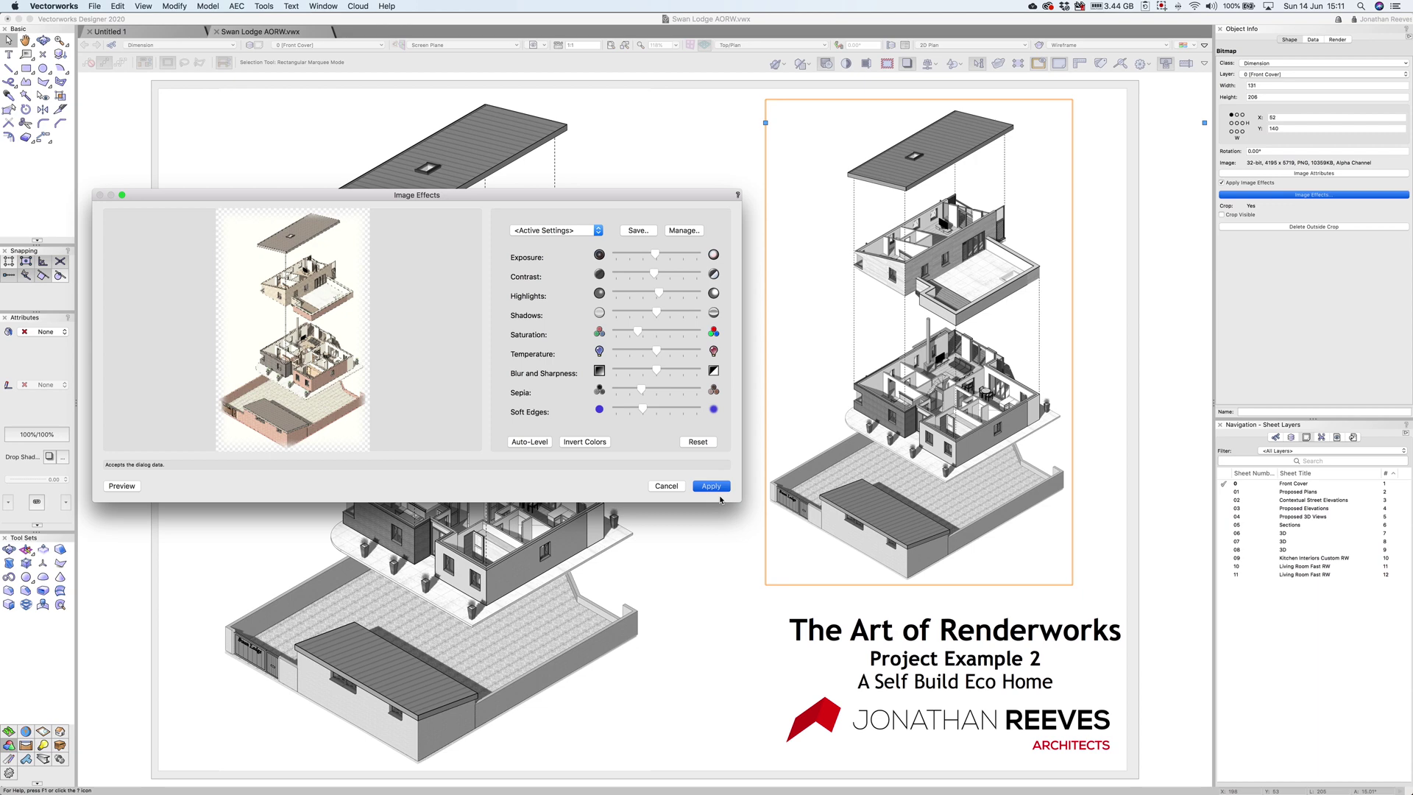
pyautogui.click(710, 487)
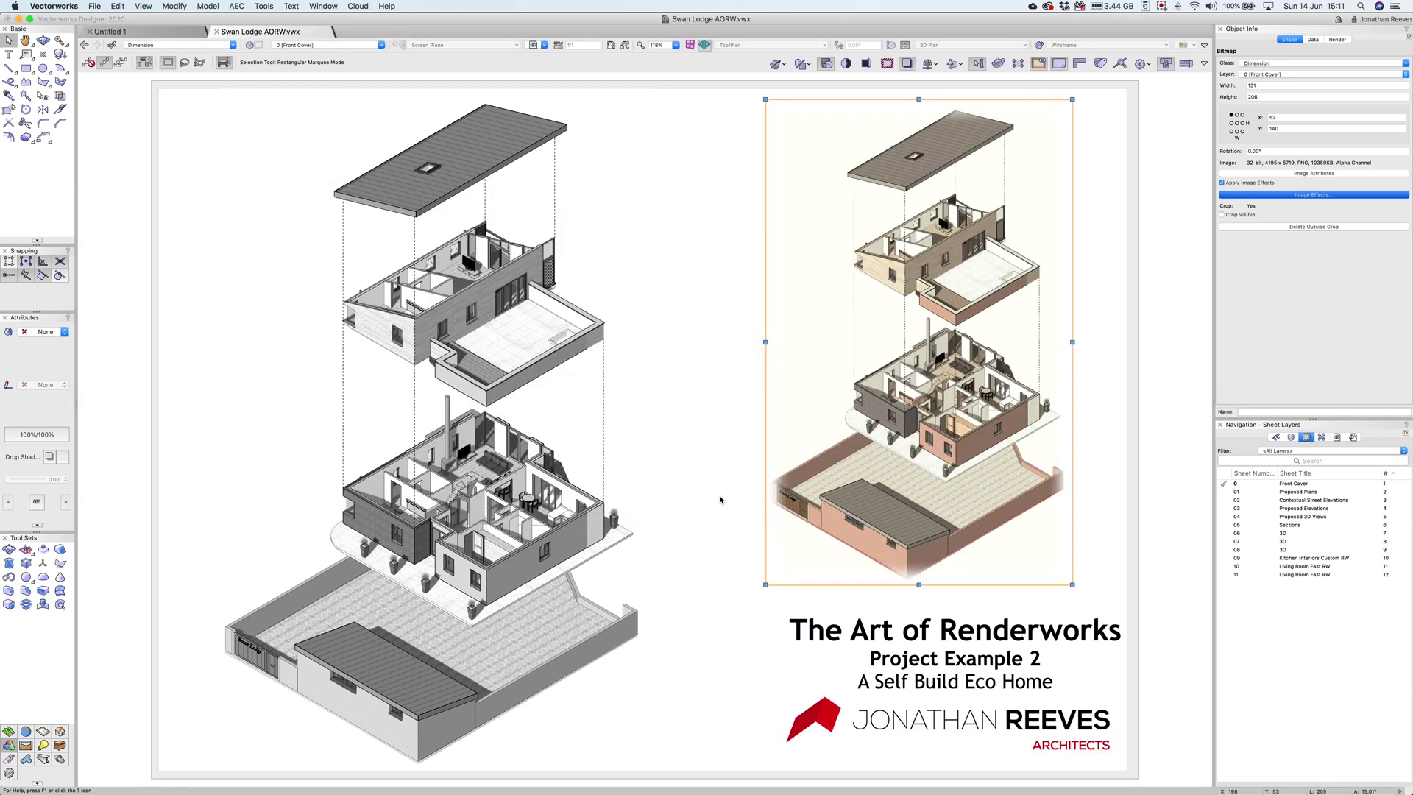
pyautogui.click(1151, 416)
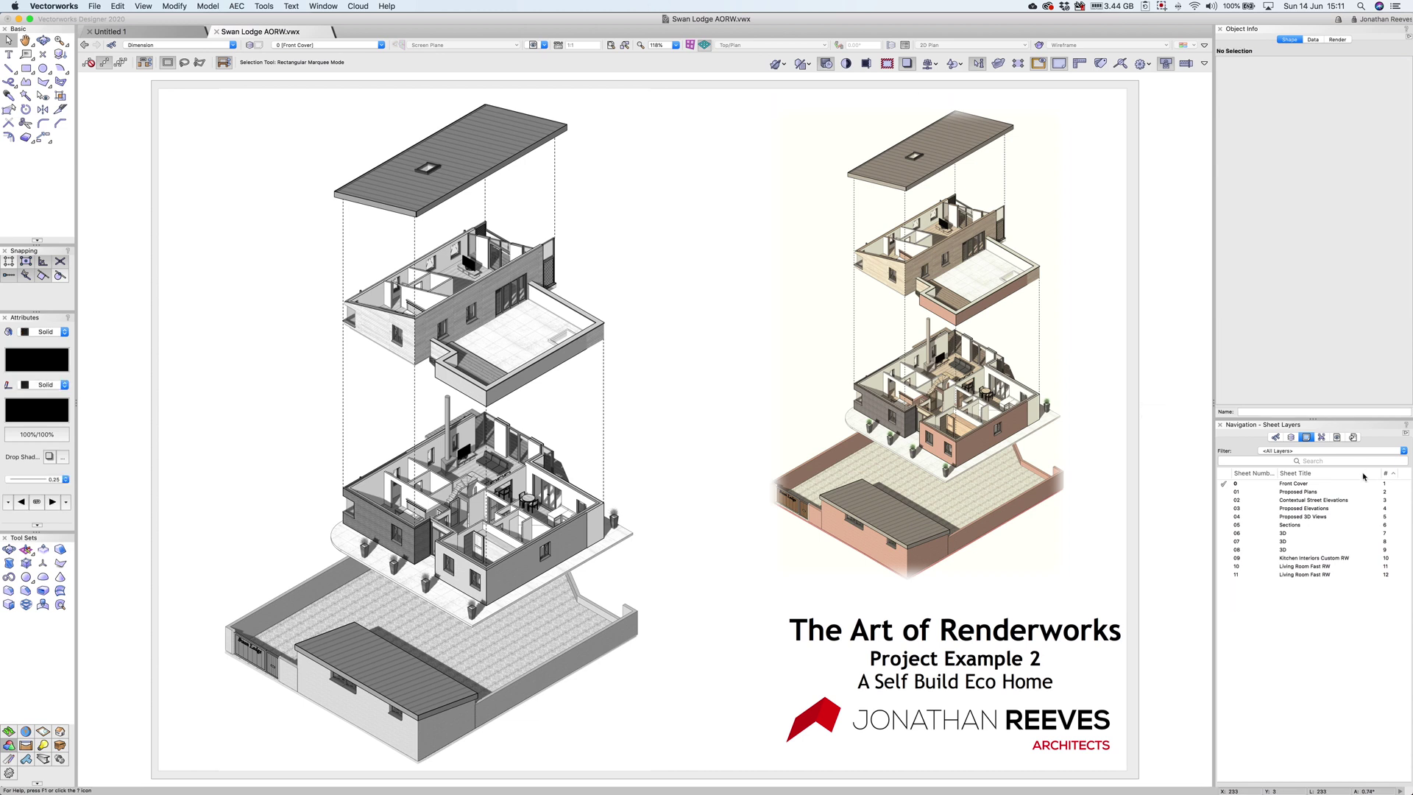
# Open the Proposed Plans sheet layer.
pyautogui.click(1303, 491)
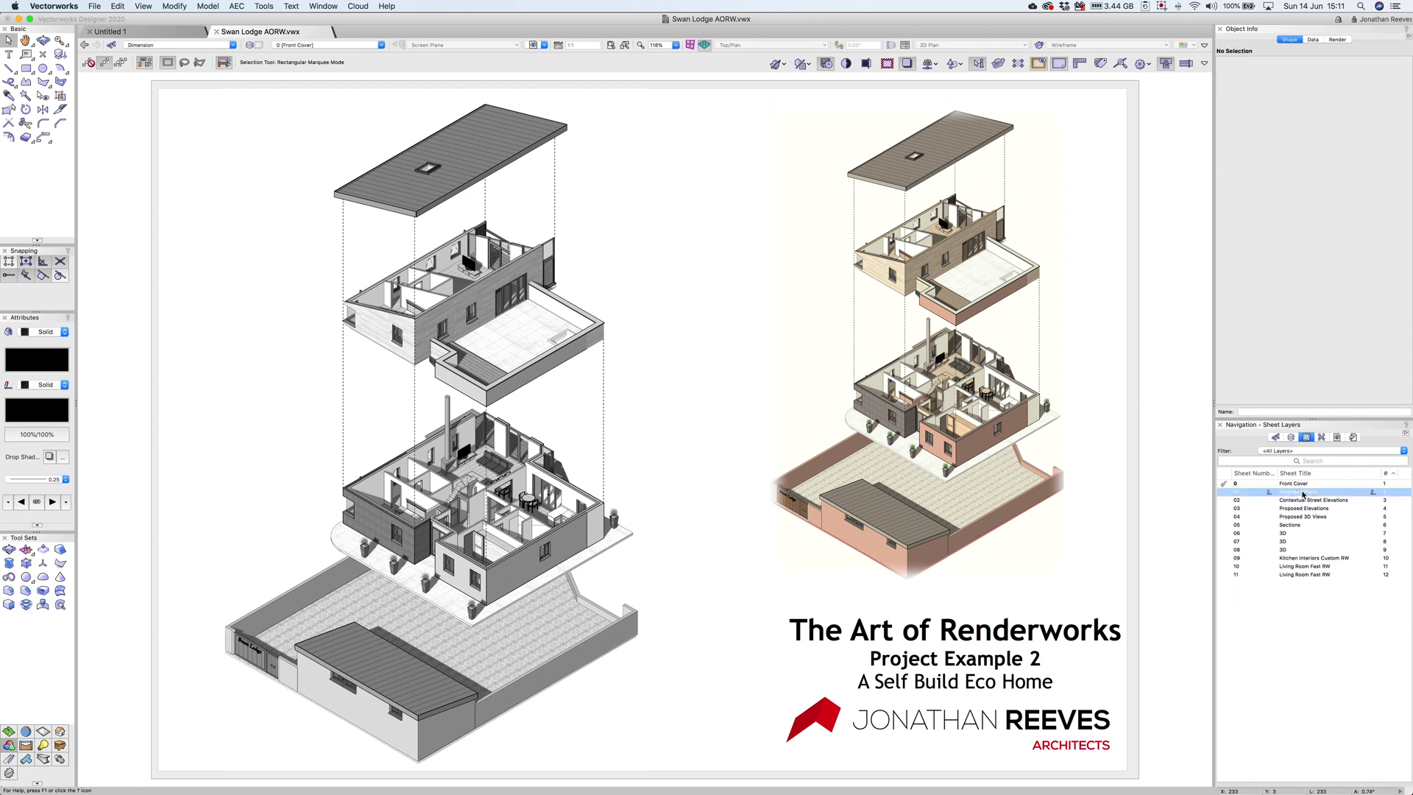
pyautogui.doubleClick(1303, 492)
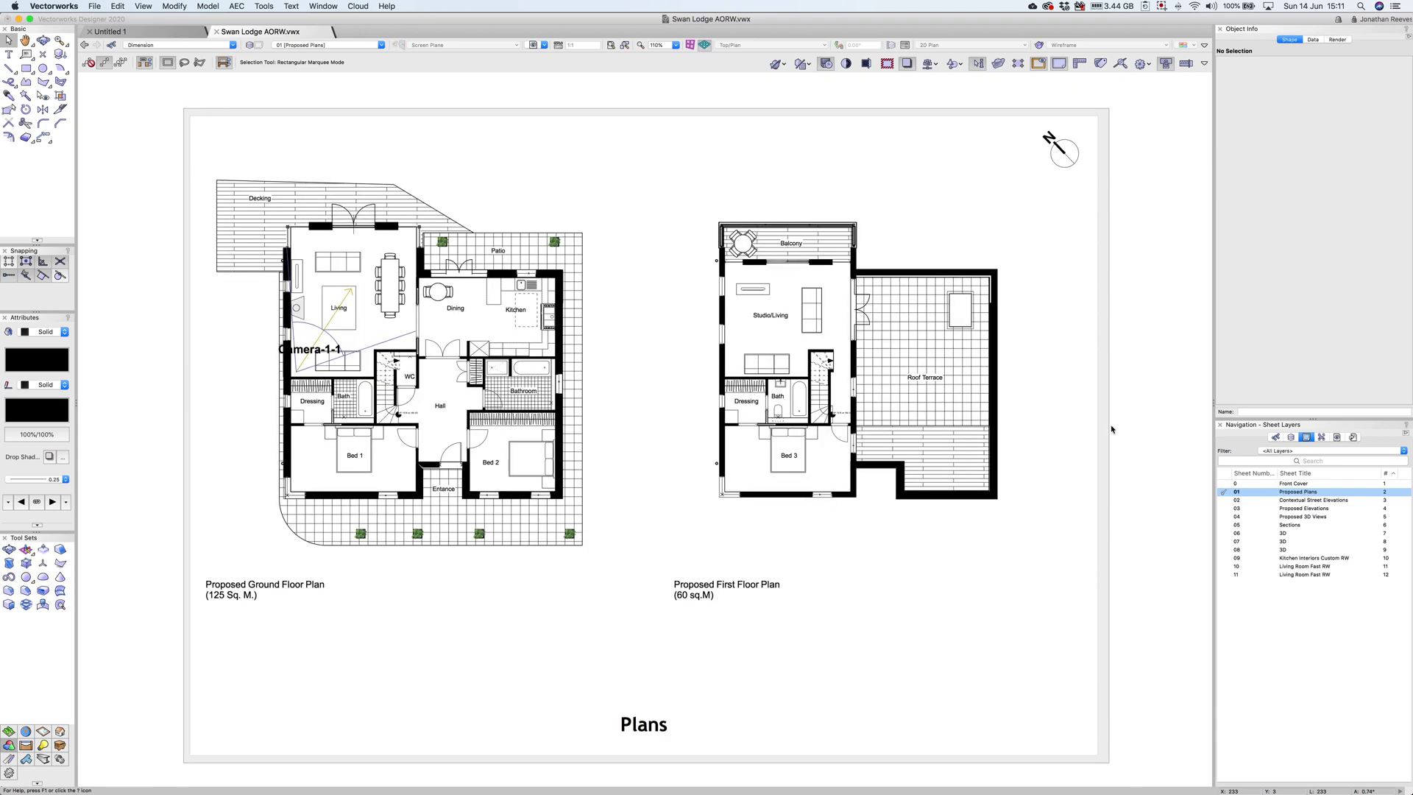
pyautogui.scroll(1, 795, 426)
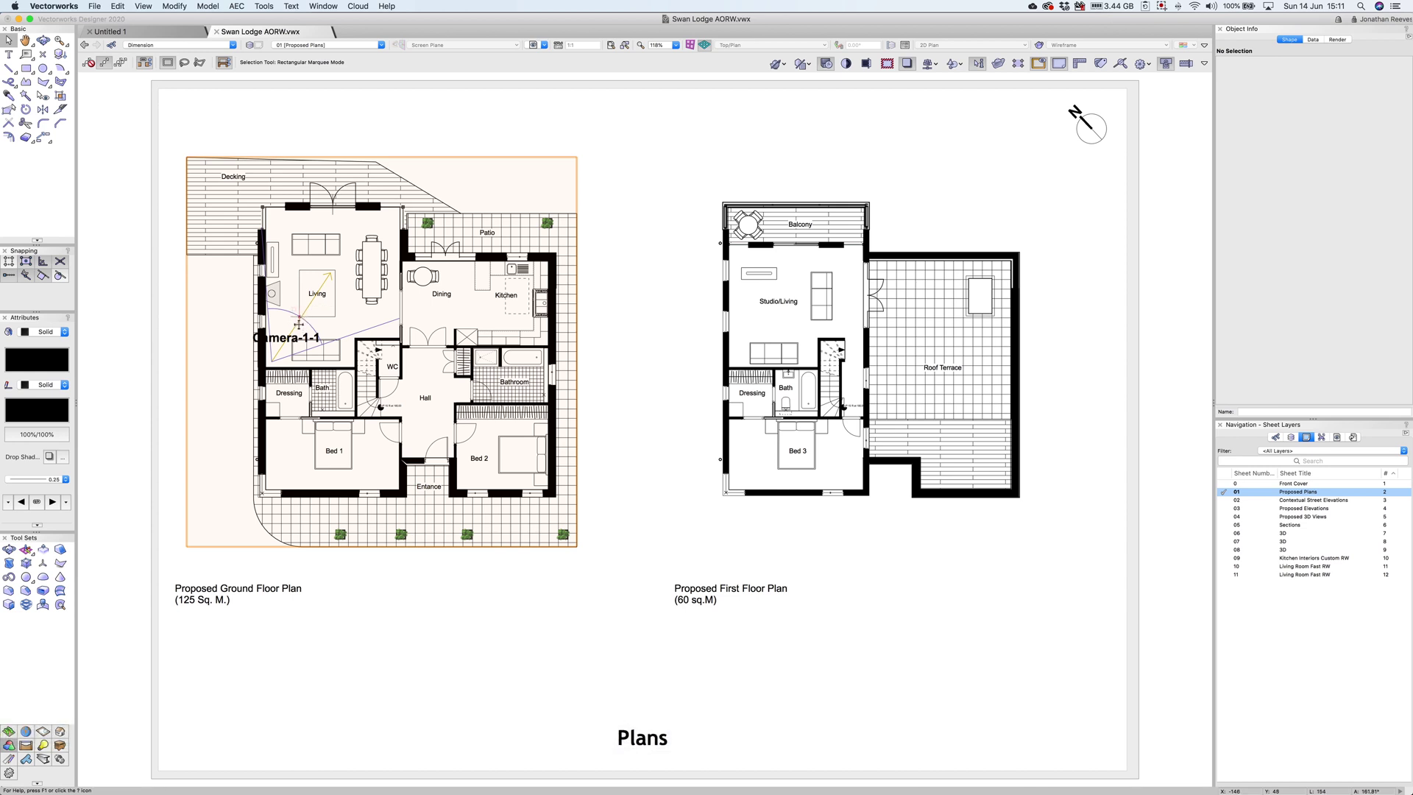
# Edit the MOD-GF design layer through the ground floor plan viewport and select Camera-1-1 in the living room.
pyautogui.doubleClick(297, 322)
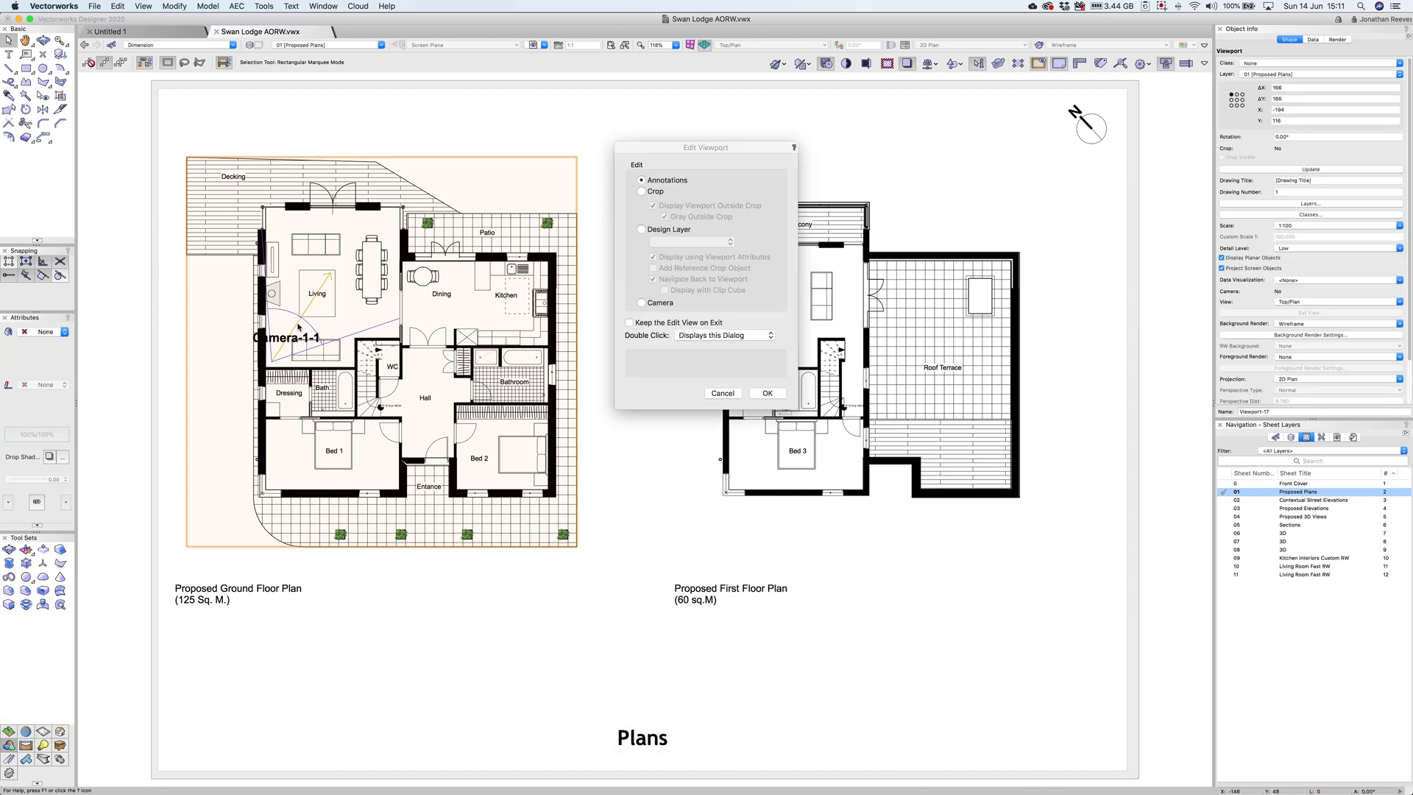
pyautogui.click(642, 229)
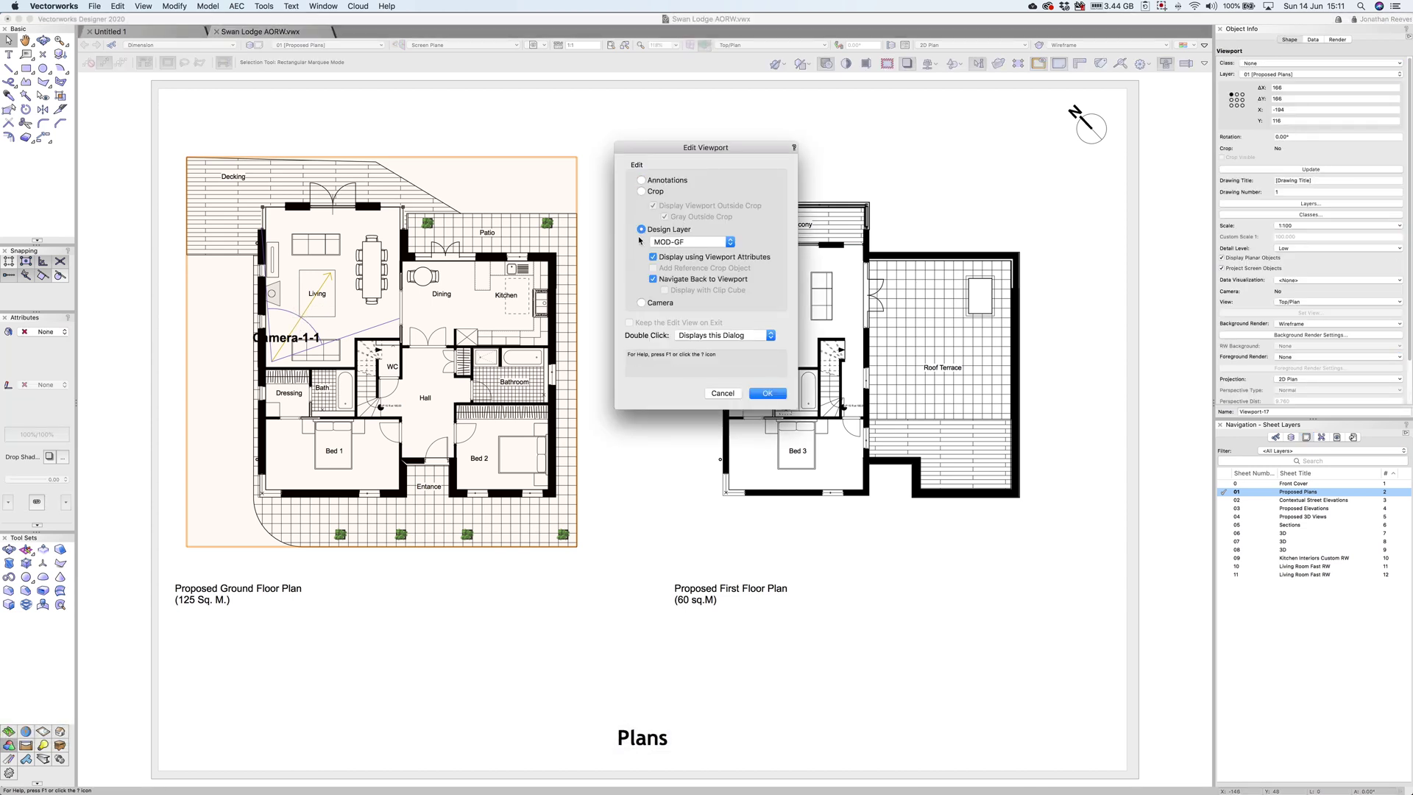
pyautogui.click(771, 394)
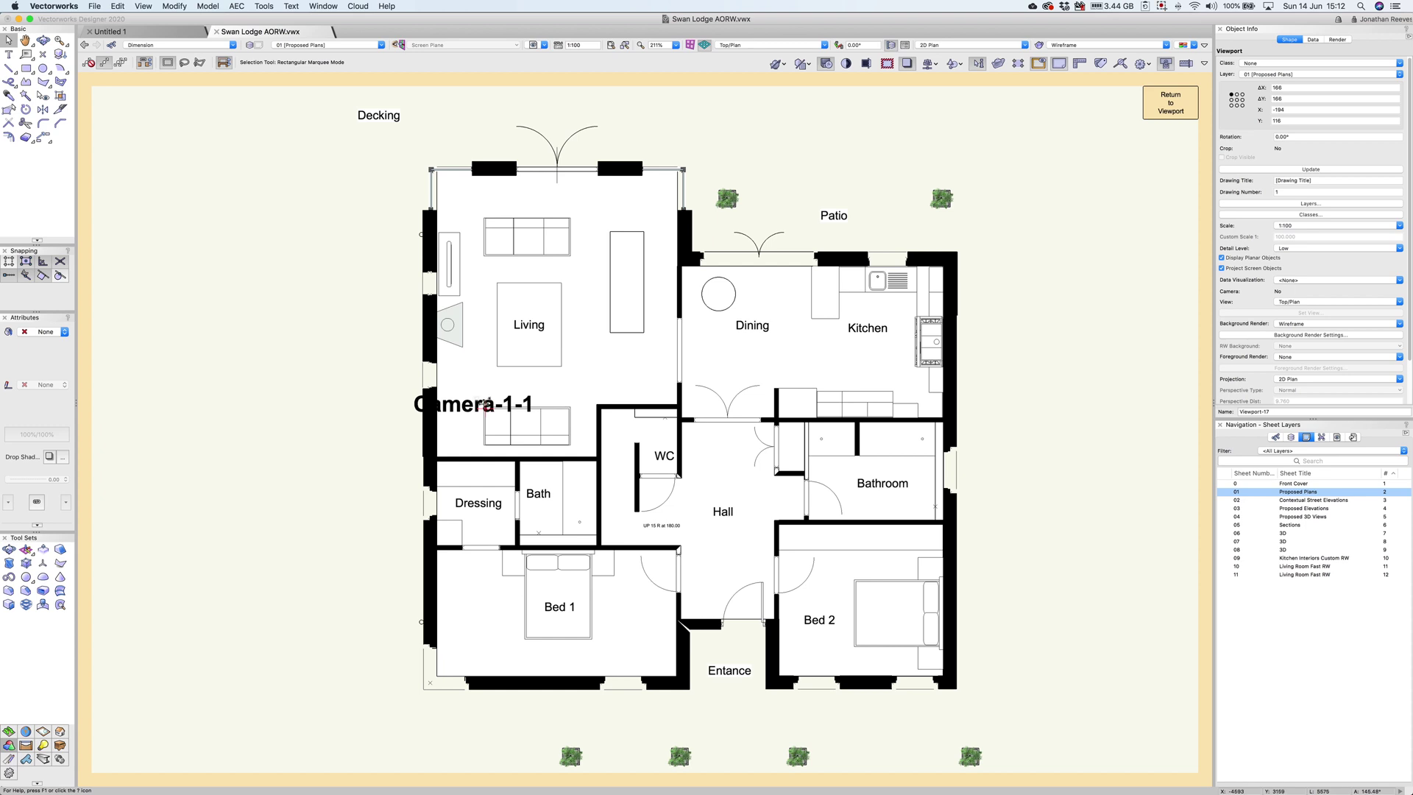
pyautogui.click(471, 404)
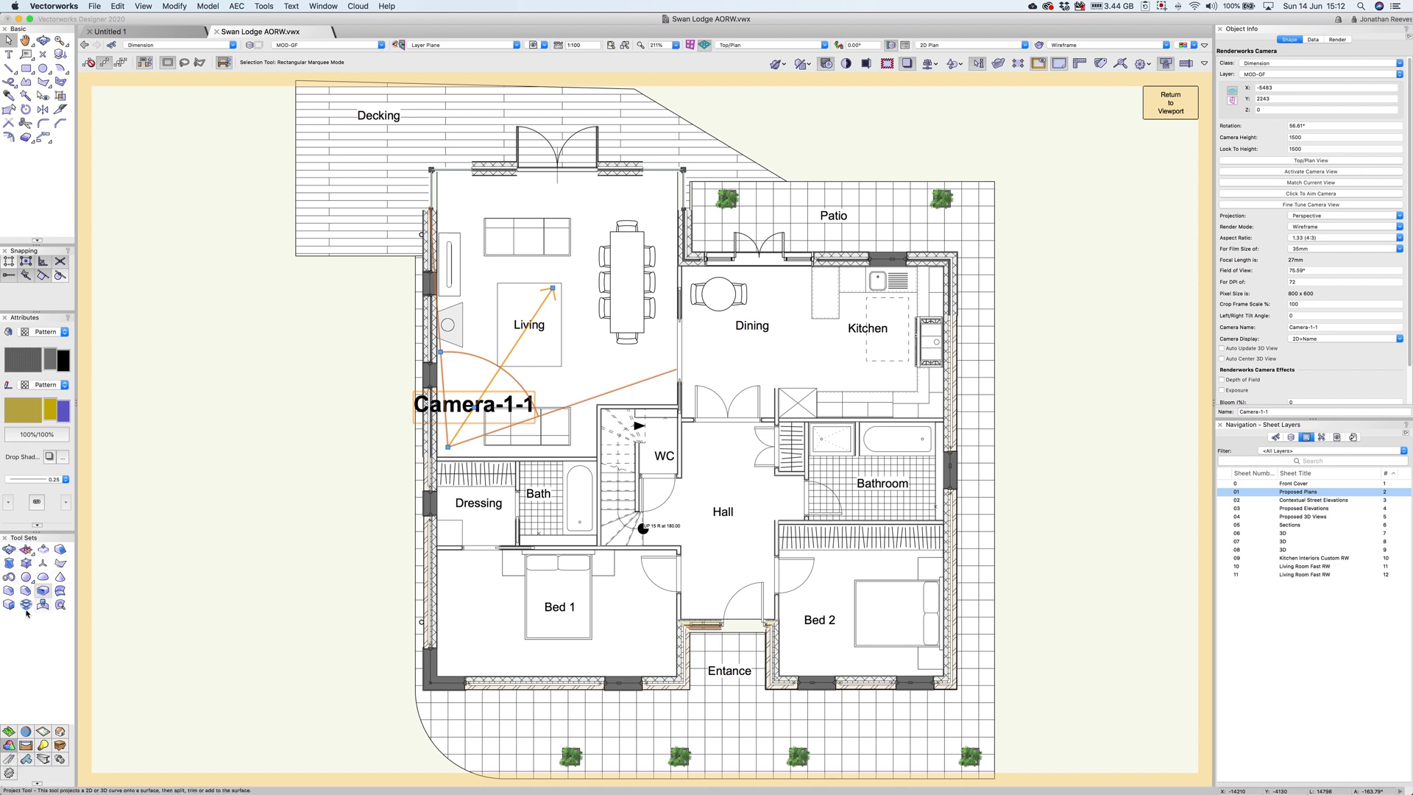
# Detach the Visualization tool set as a floating palette beside the ground floor plan and make it smaller.
pyautogui.click(43, 745)
pyautogui.moveTo(43, 745); pyautogui.dragTo(198, 407)
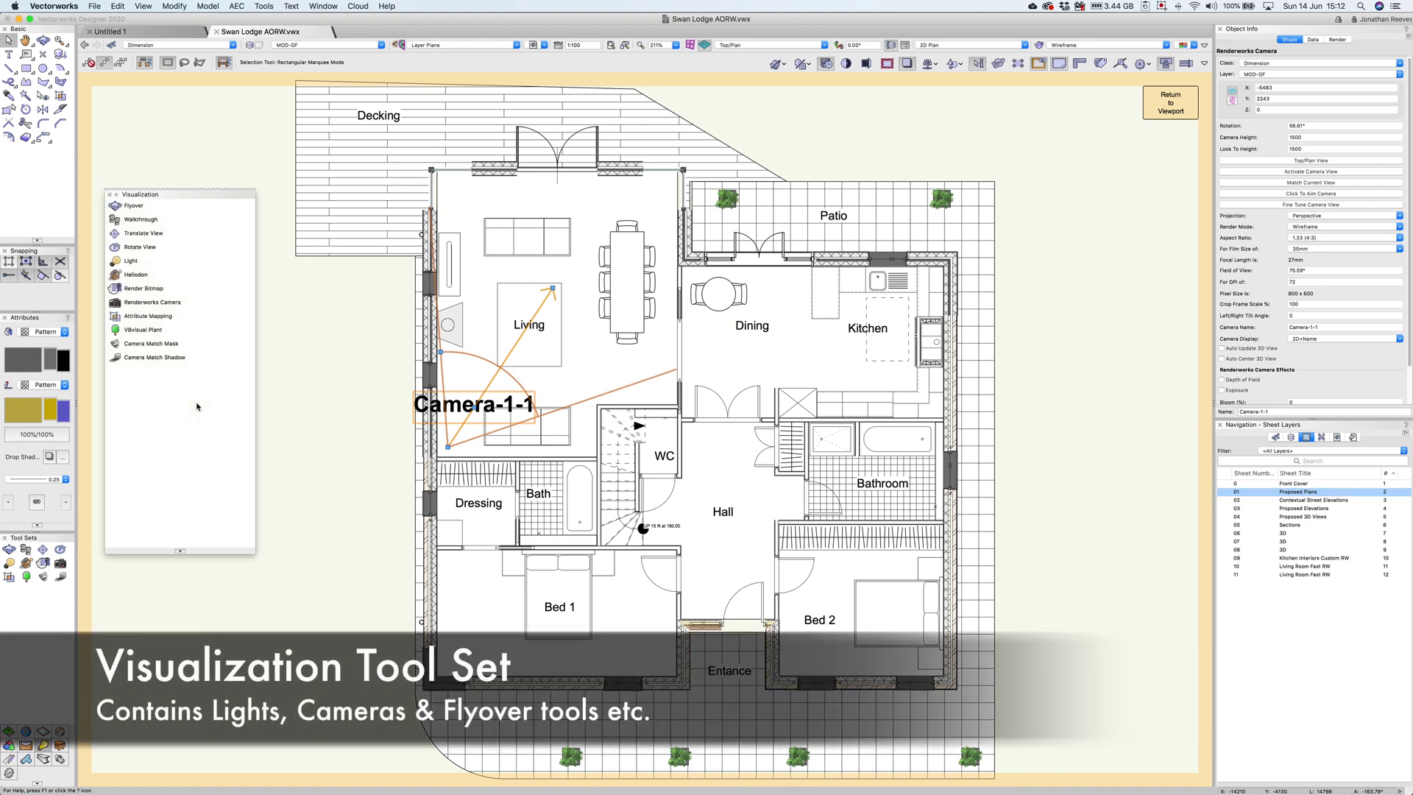
pyautogui.moveTo(250, 549); pyautogui.dragTo(229, 467)
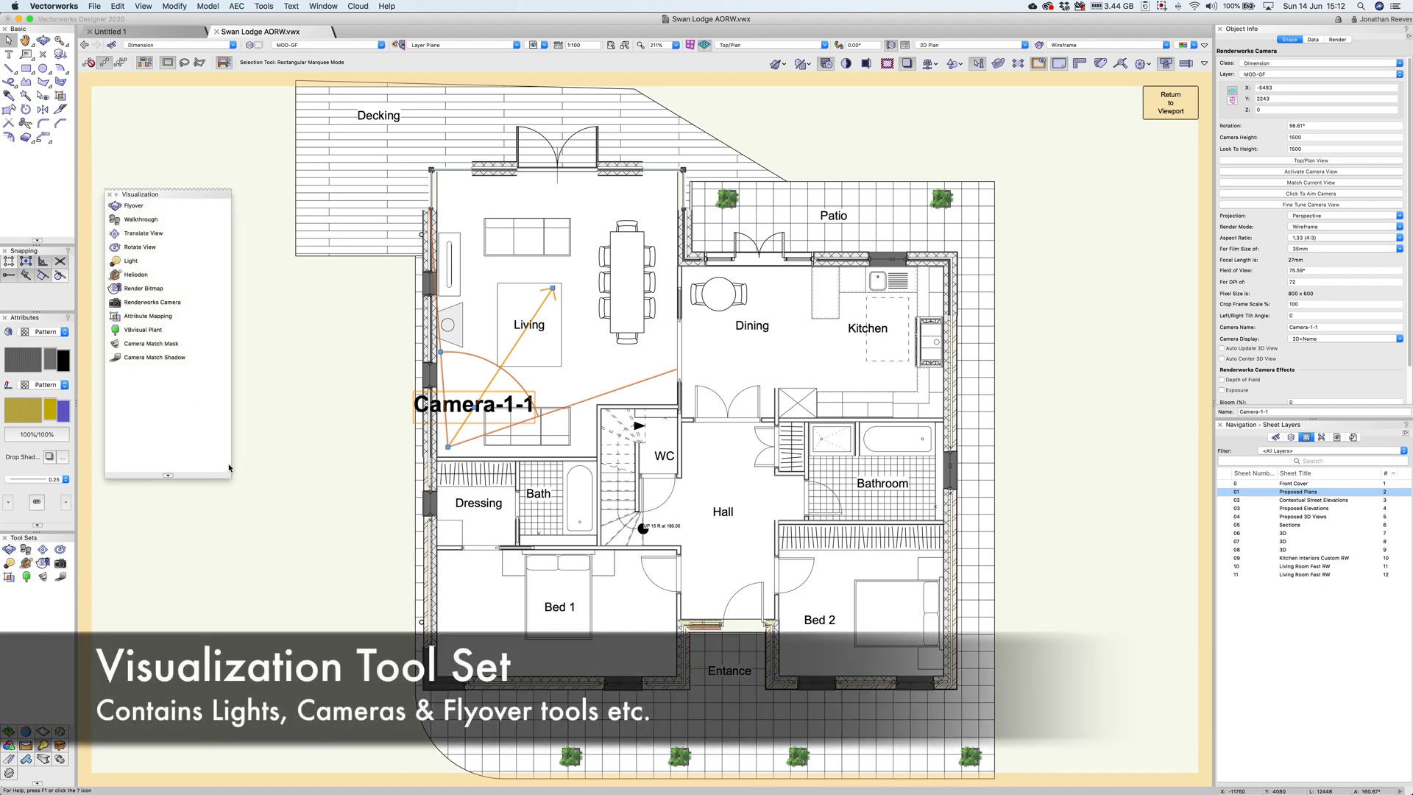
pyautogui.click(147, 6)
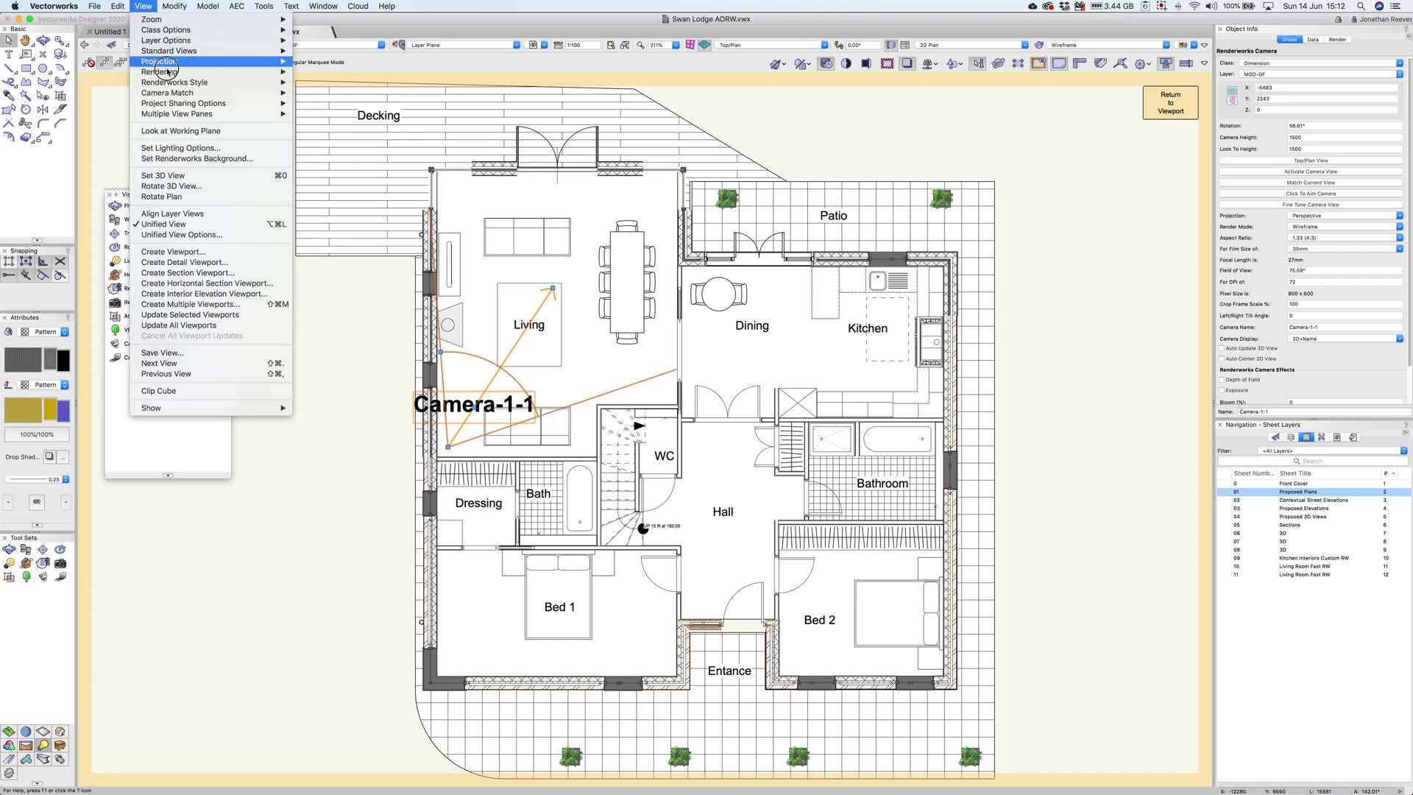
pyautogui.moveTo(168, 72)
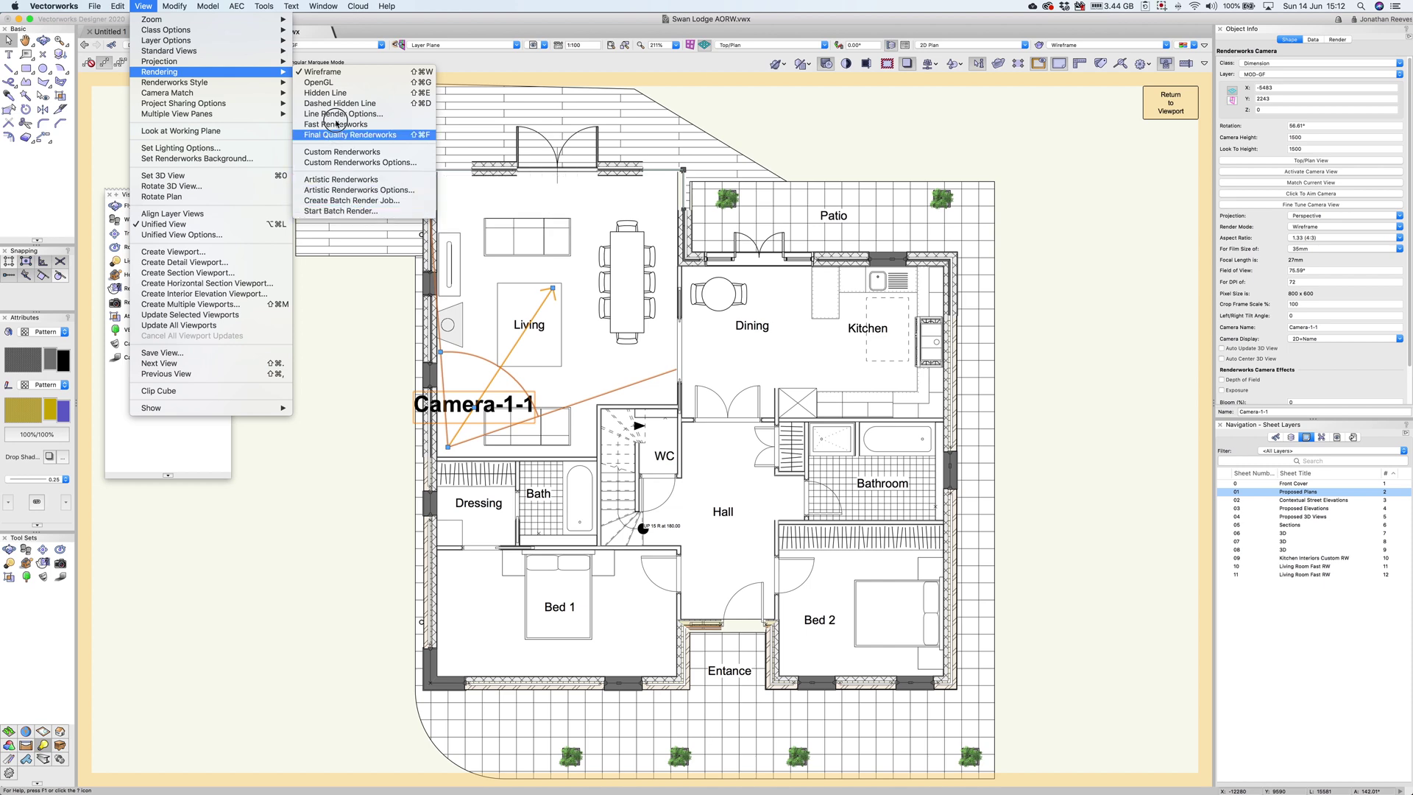
pyautogui.click(939, 203)
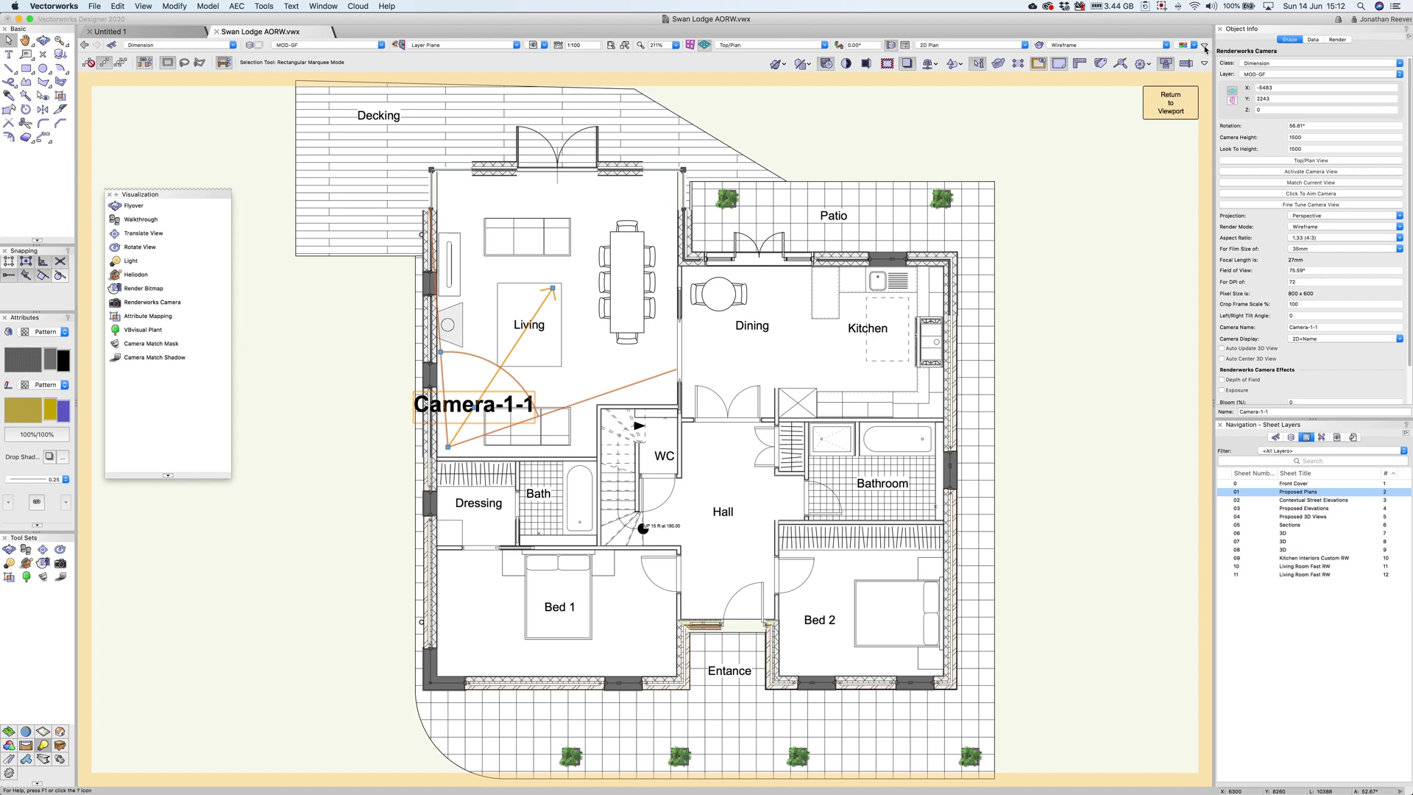
# Try replacing the Render Mode - Long control on the view bar with Render Mode - Short.
pyautogui.click(1204, 45)
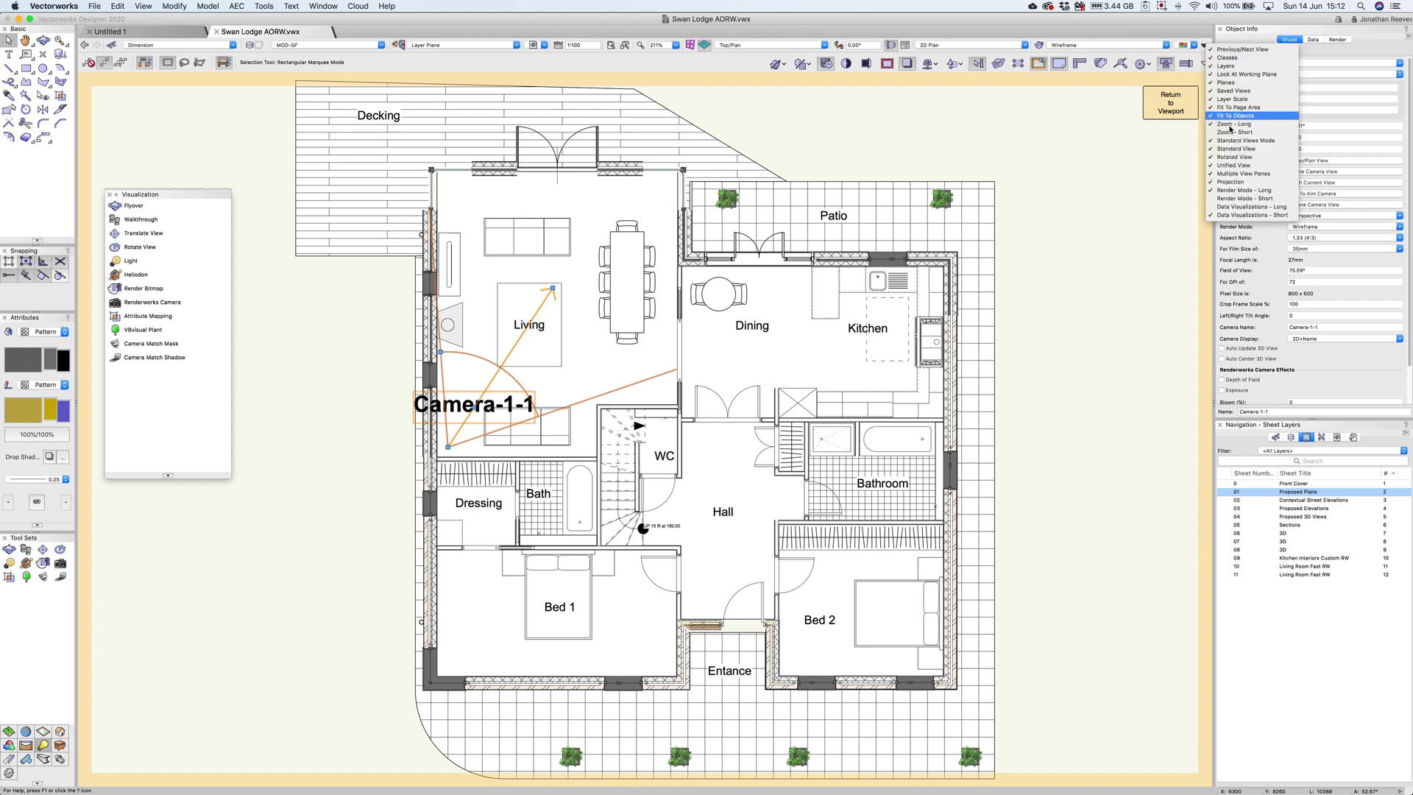
pyautogui.click(1234, 191)
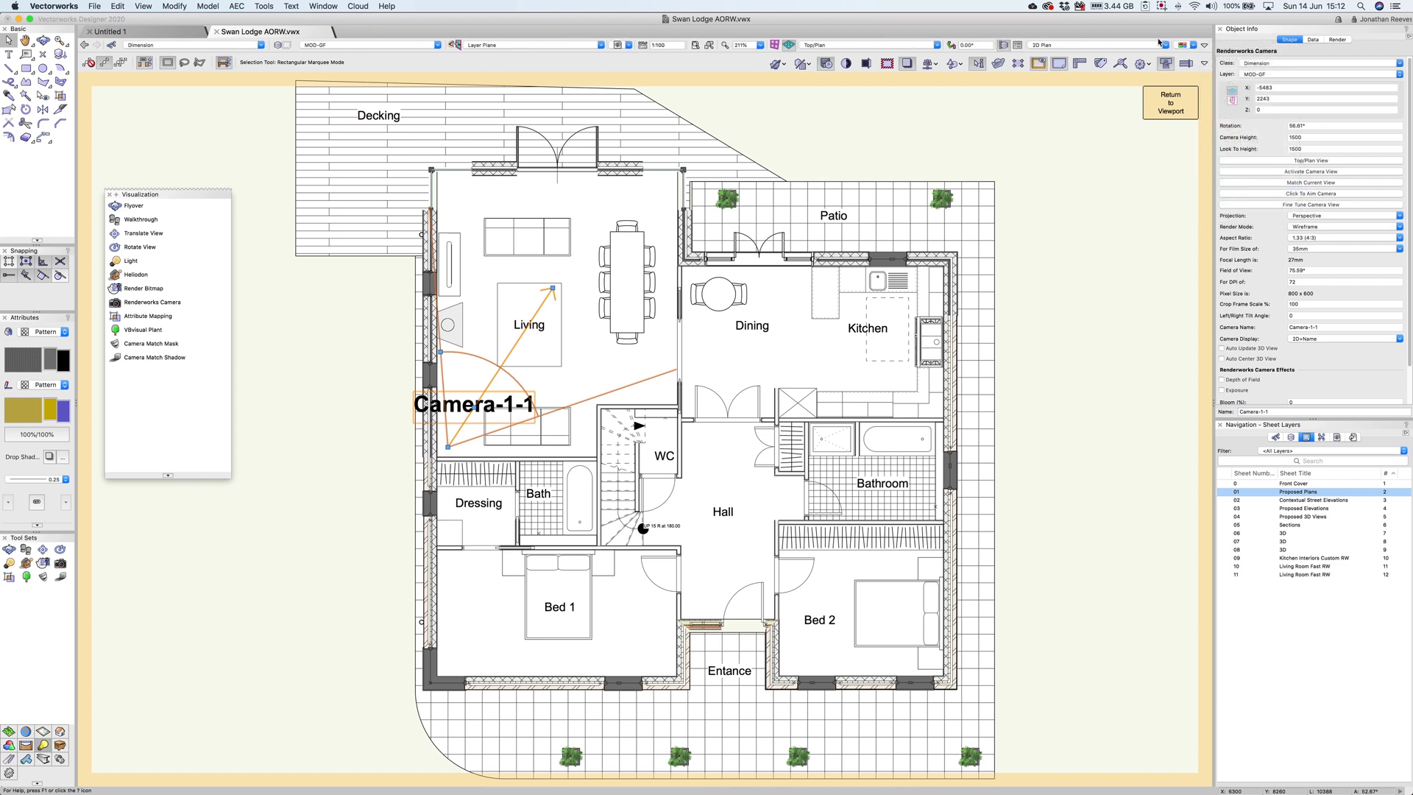
pyautogui.click(1204, 46)
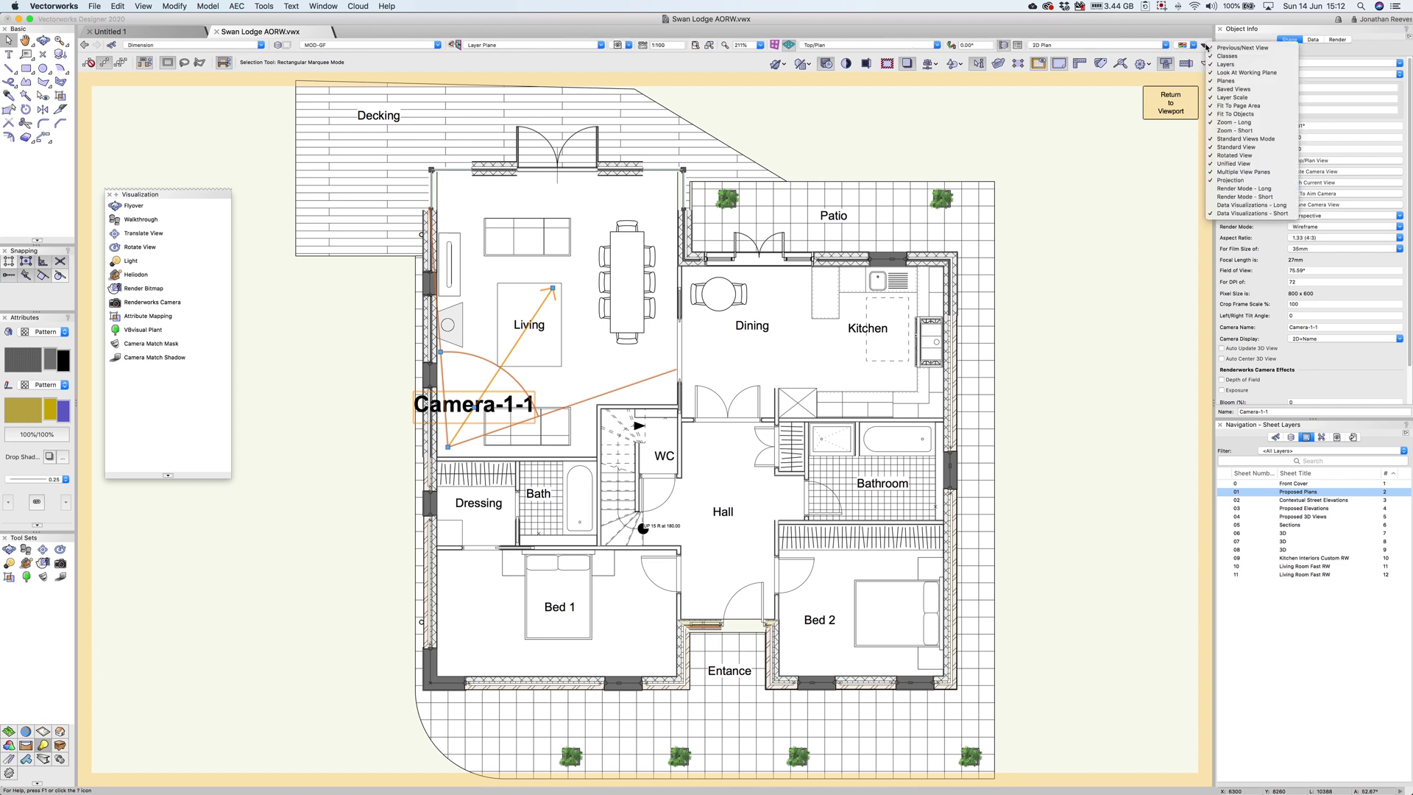
pyautogui.click(1240, 197)
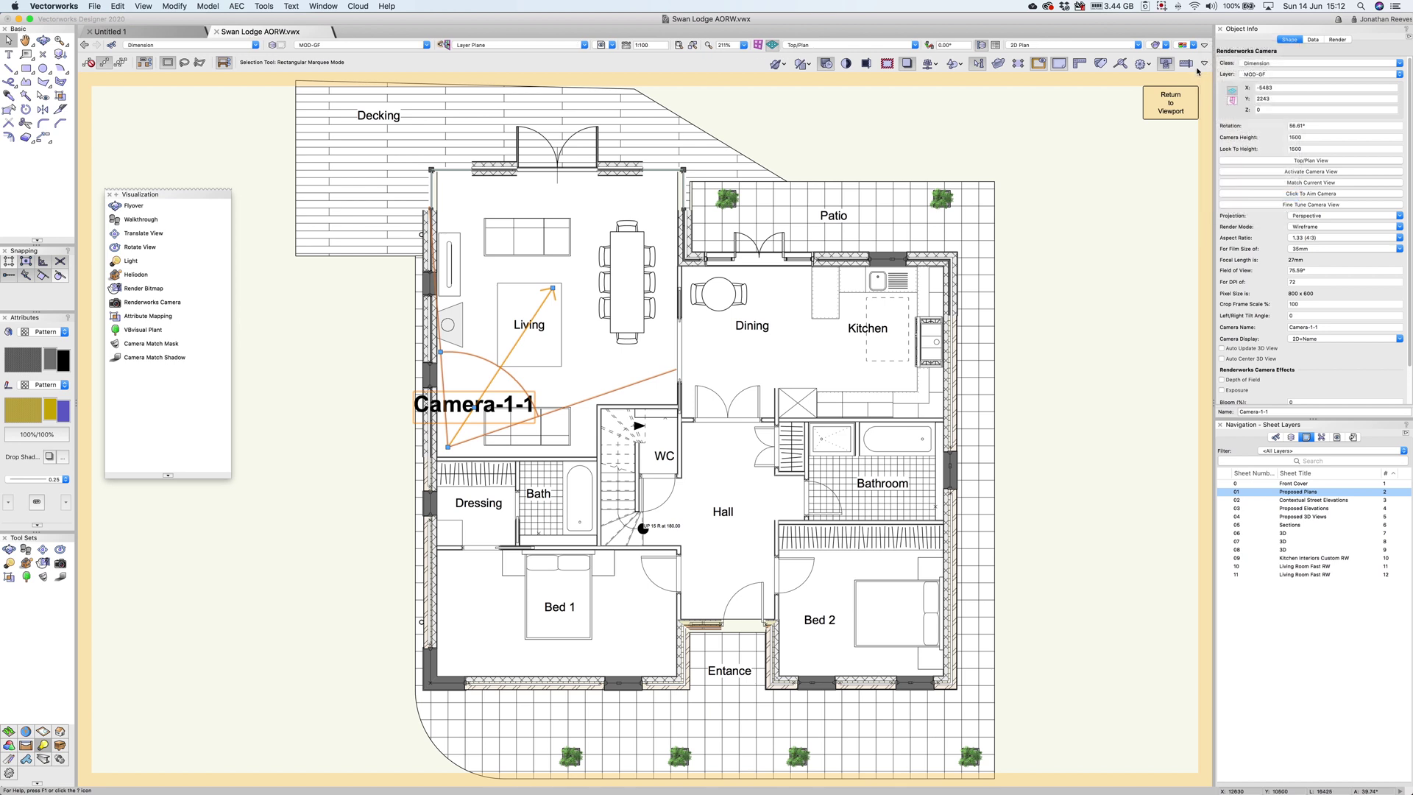
pyautogui.click(1164, 45)
pyautogui.click(1244, 53)
pyautogui.click(1204, 45)
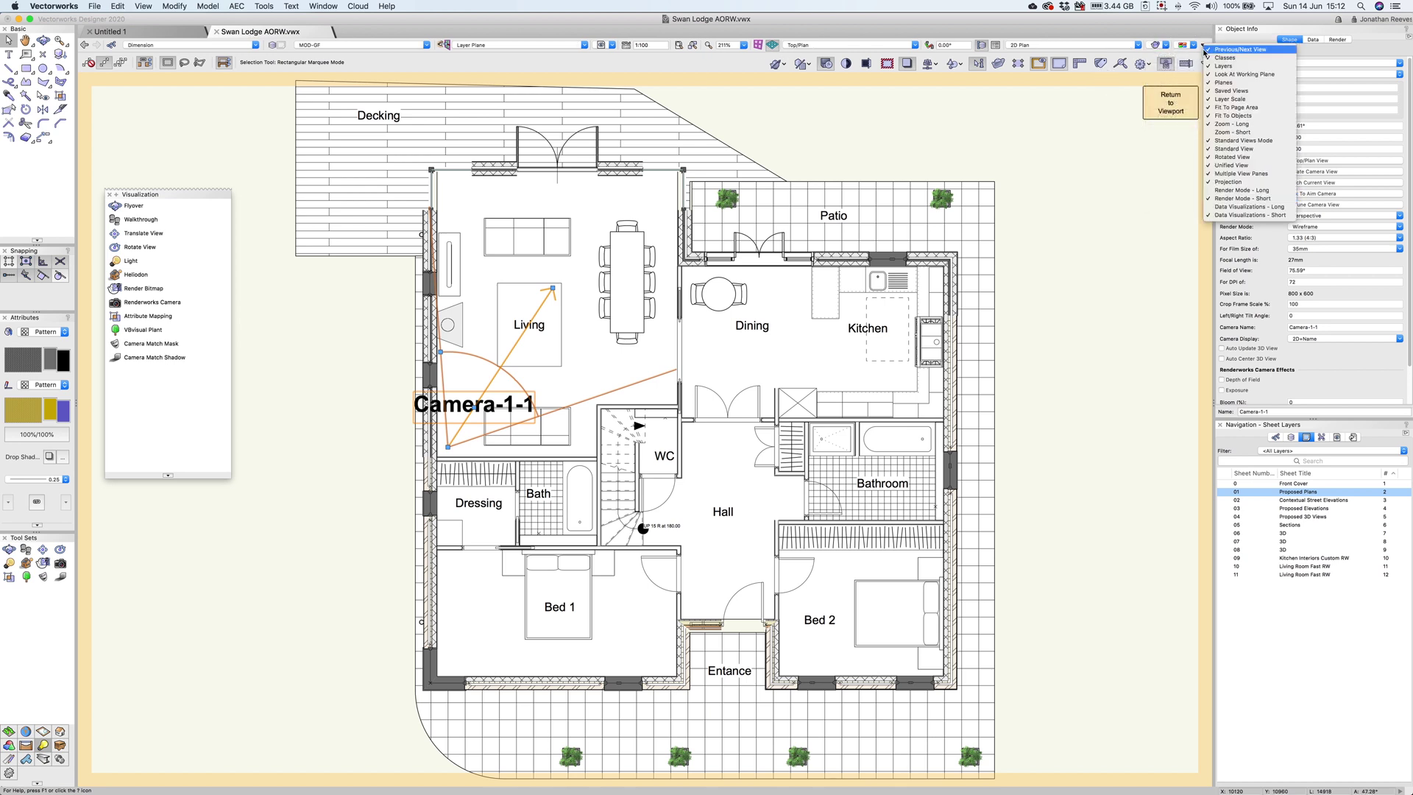
pyautogui.click(1243, 207)
# Review the available render modes and the selected camera's render properties.
pyautogui.click(1134, 45)
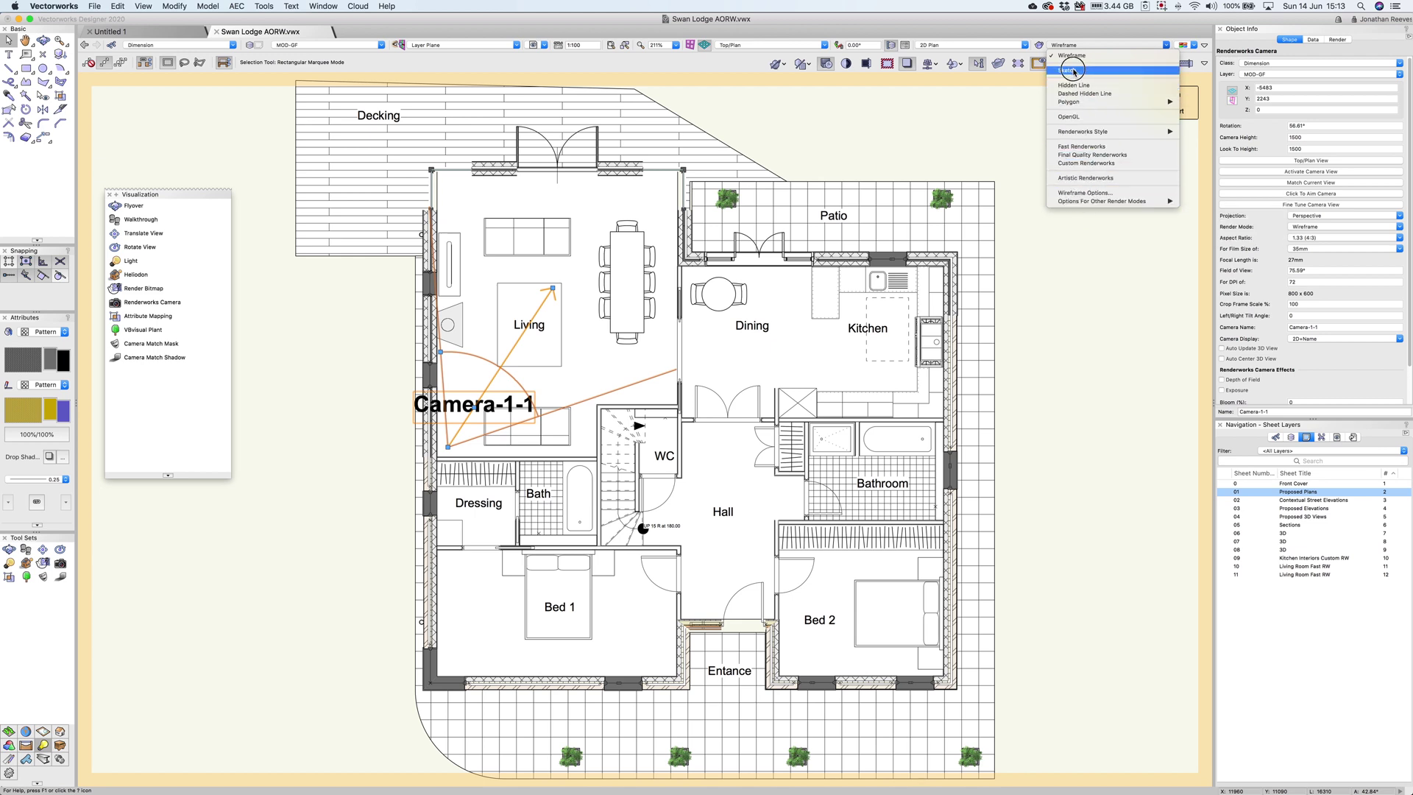
pyautogui.press('Escape')
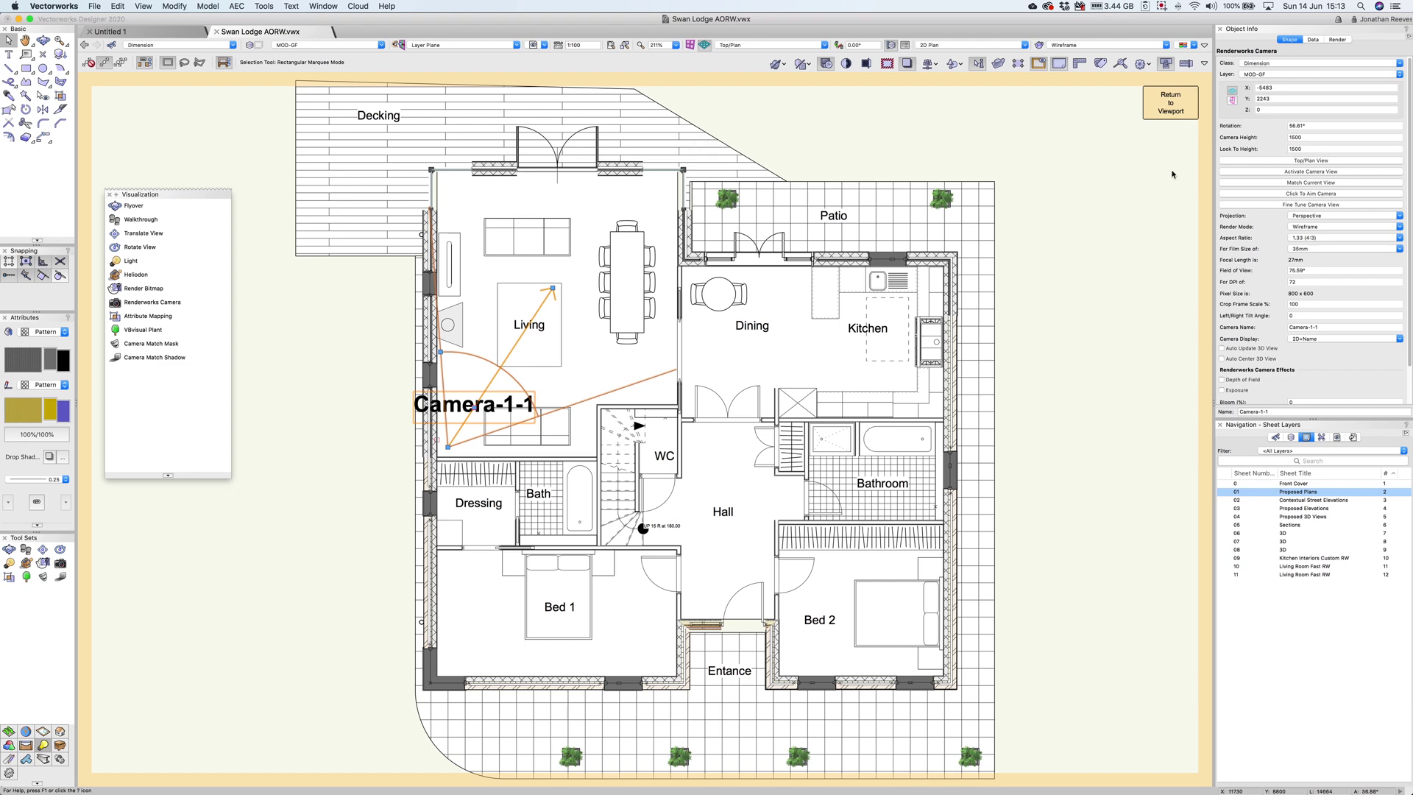
pyautogui.click(1342, 40)
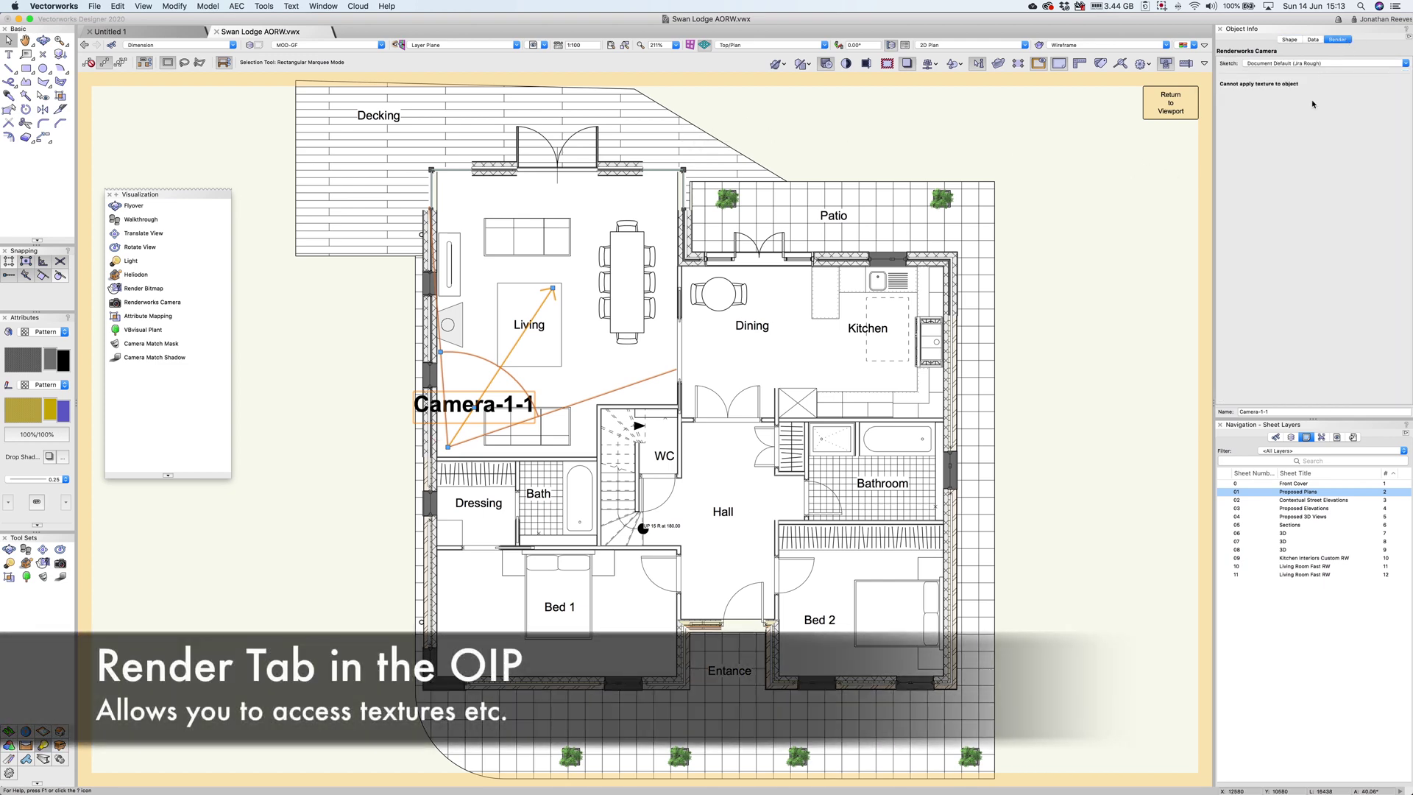
pyautogui.click(1289, 41)
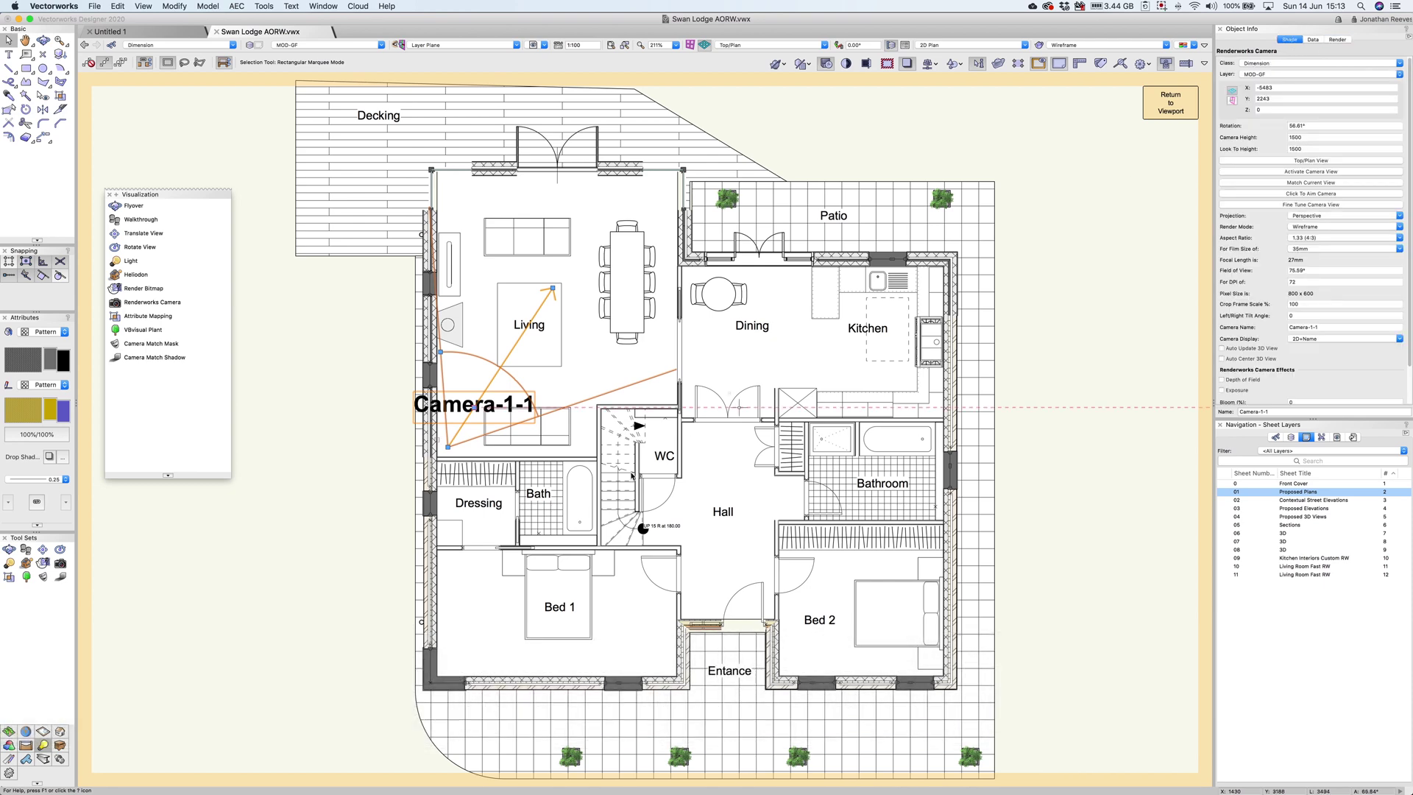
# Place a Renderworks Camera in the living room aimed horizontally at the kitchen, with a sight line about 7500 long.
pyautogui.click(144, 305)
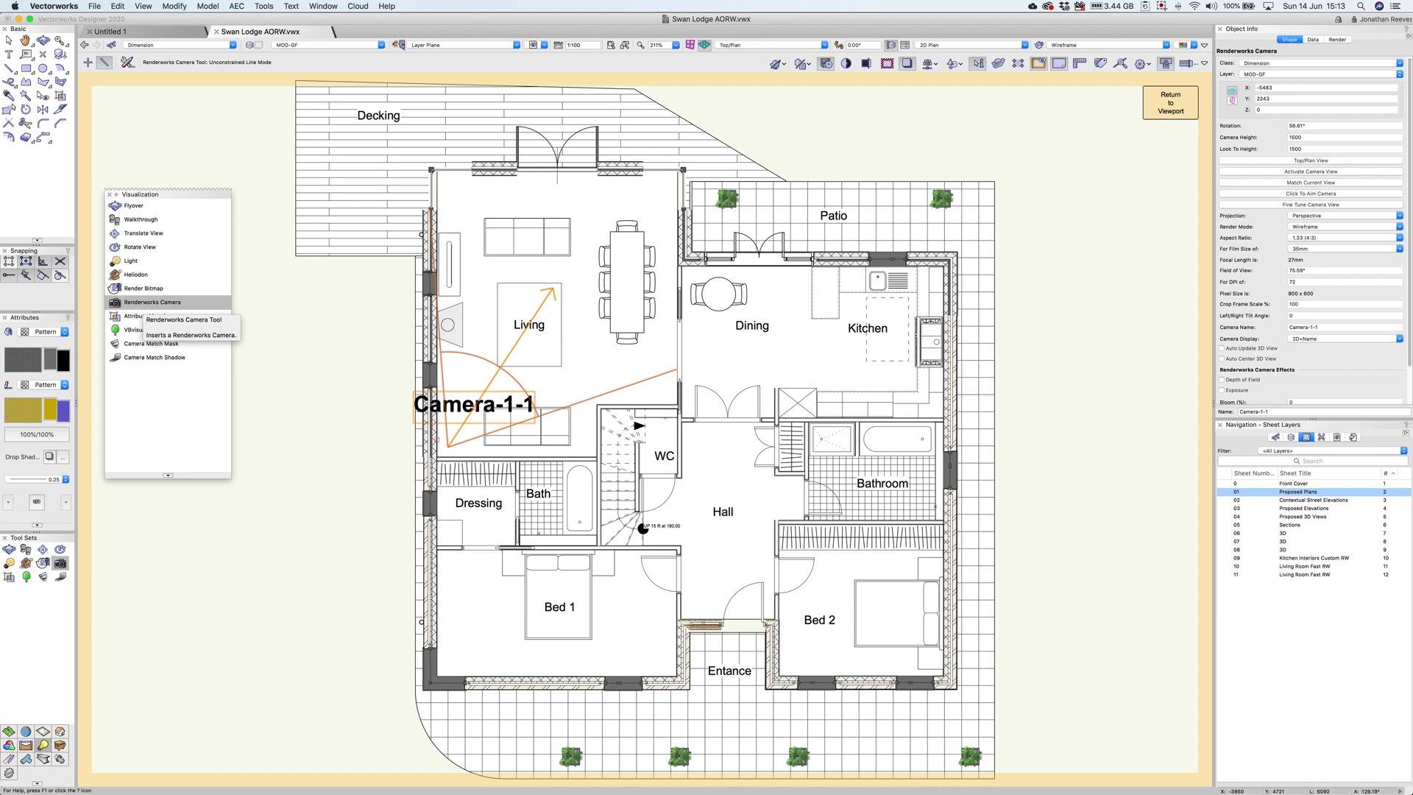
pyautogui.click(535, 354)
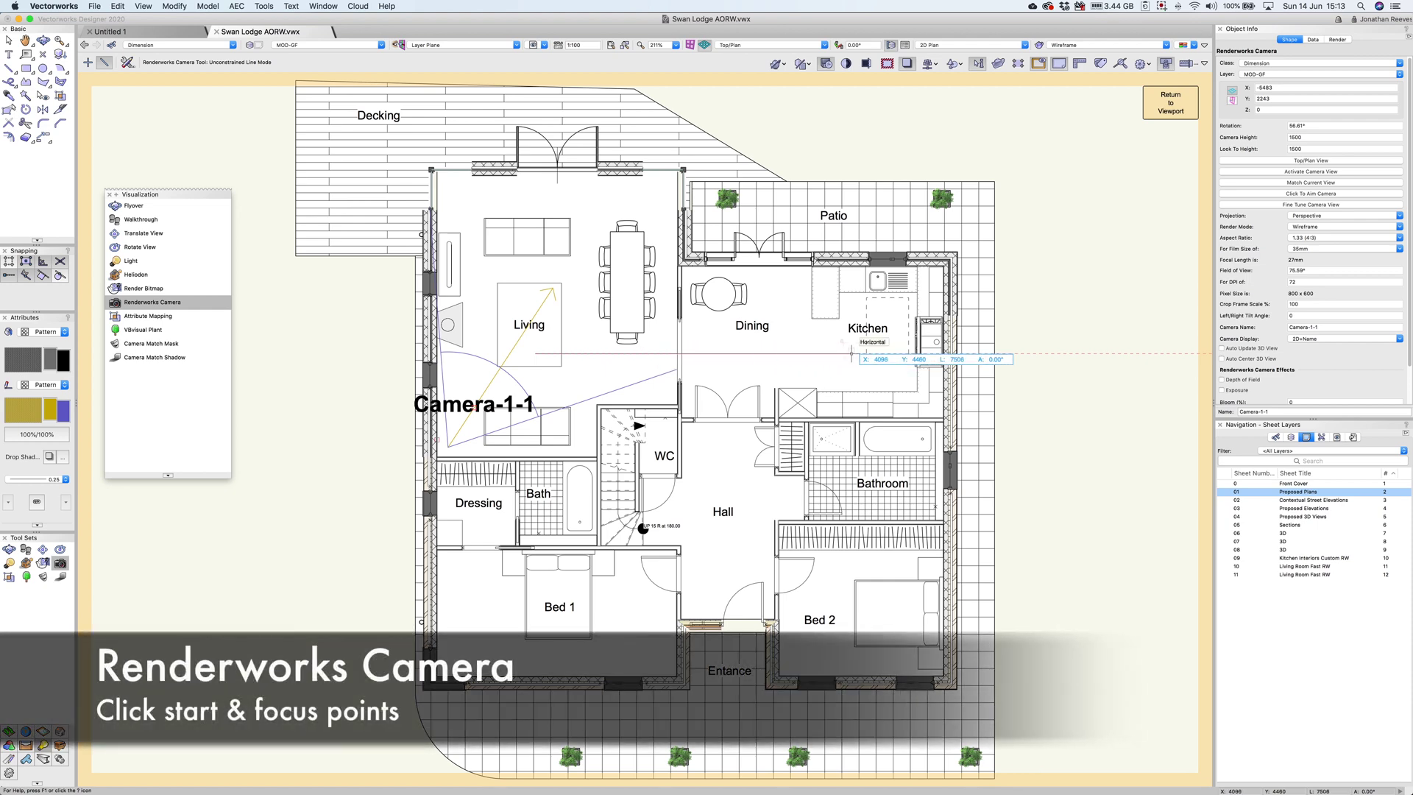
pyautogui.click(852, 353)
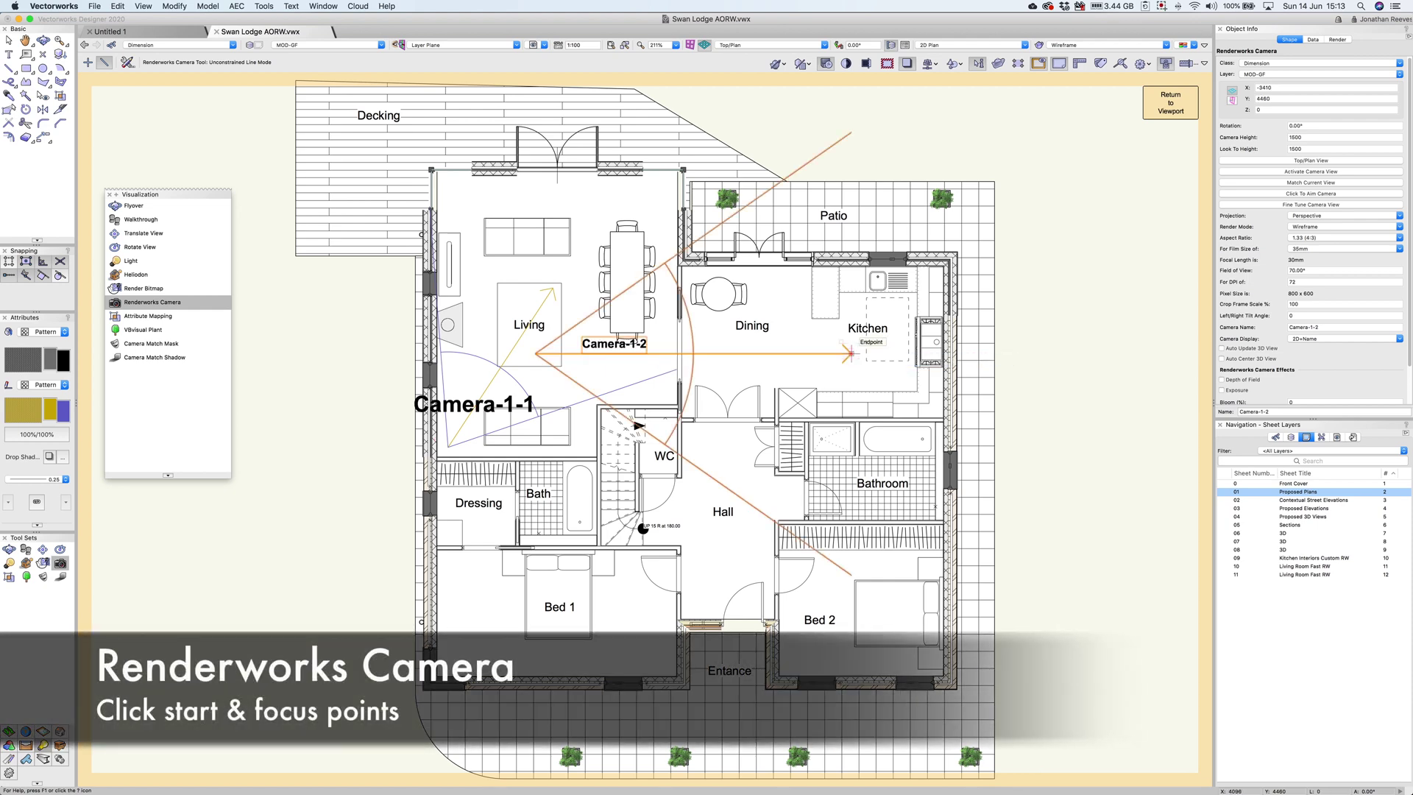
# Widen the selected camera's field of view to about 85° and rotate its aim slightly towards the Kitchen label, about 3.5°.
pyautogui.press('x')
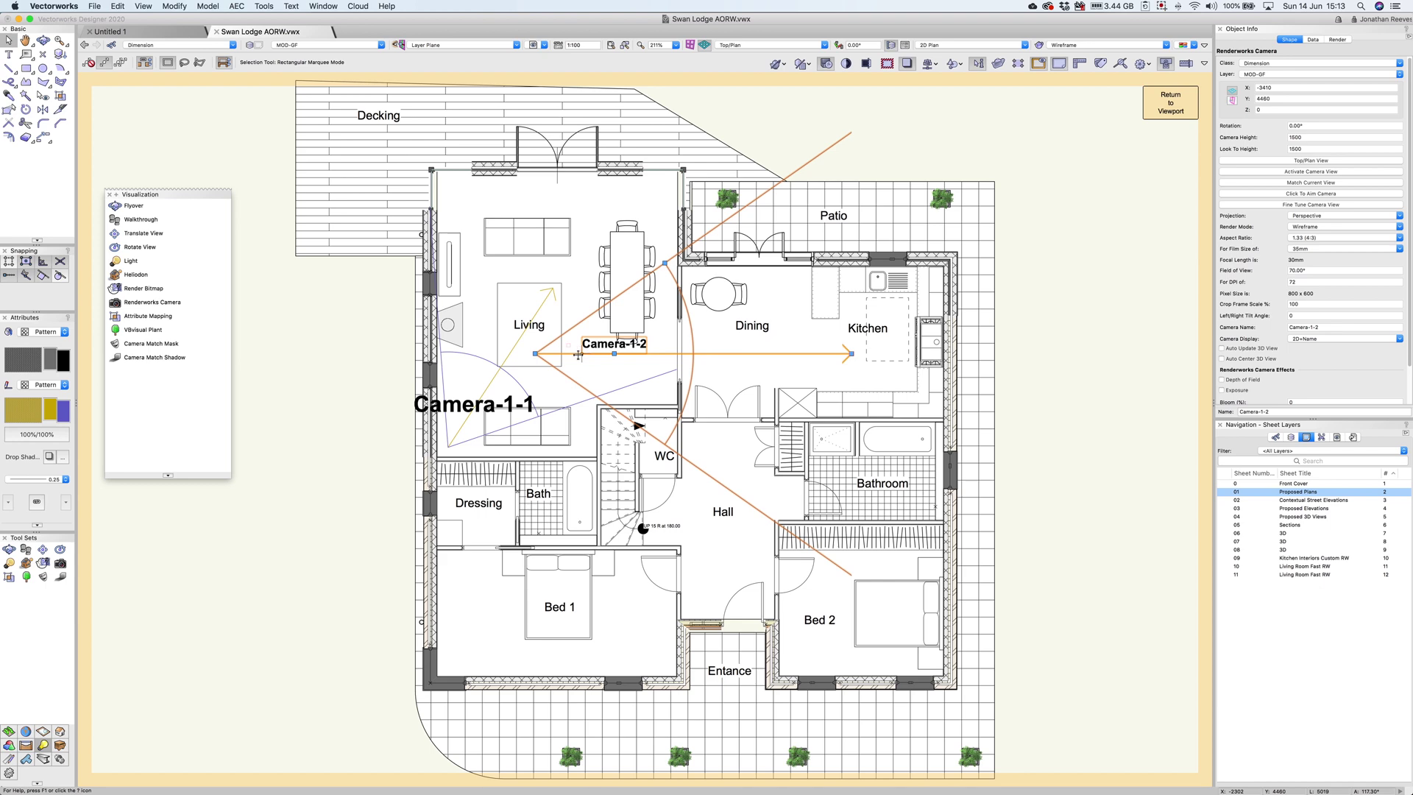
pyautogui.moveTo(665, 261); pyautogui.dragTo(652, 246)
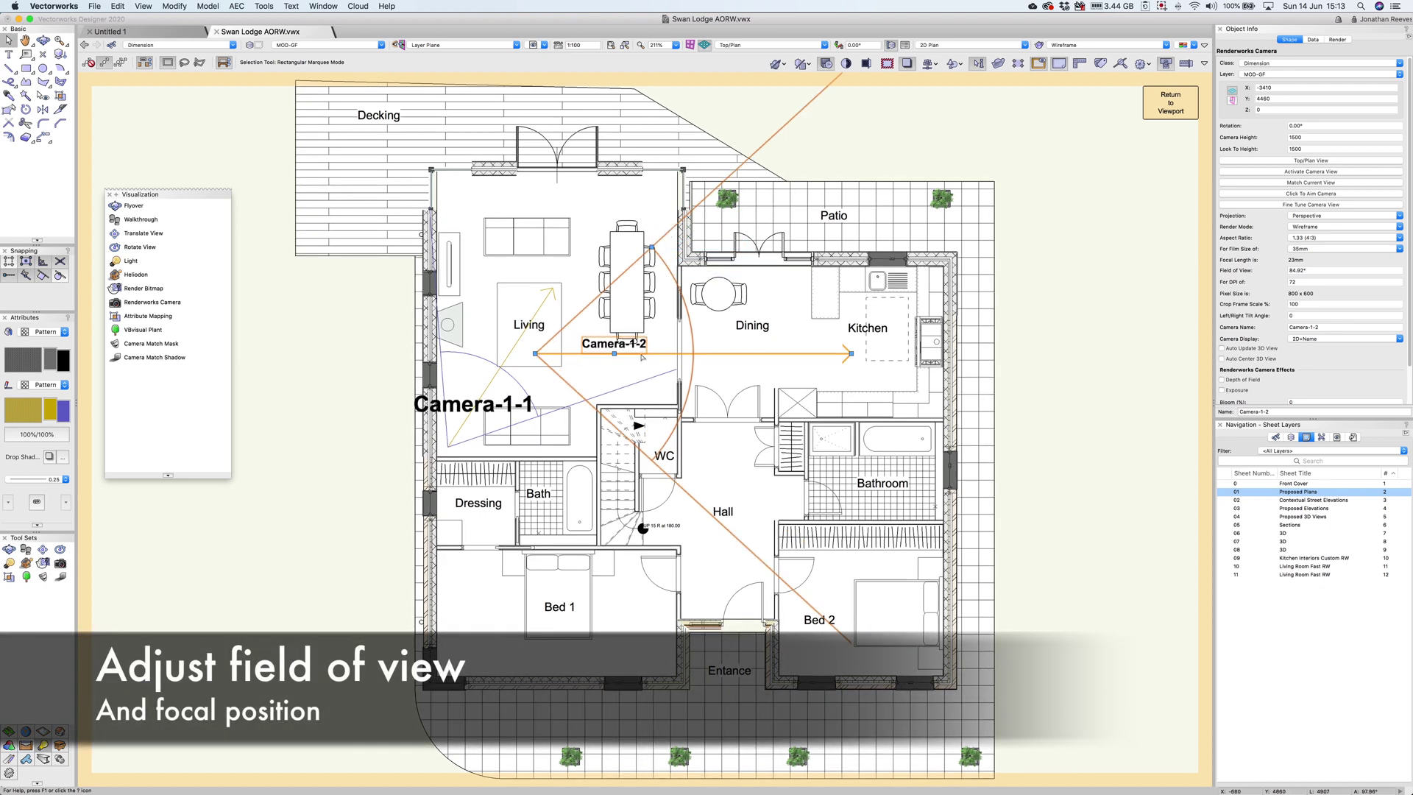
pyautogui.moveTo(851, 354); pyautogui.dragTo(848, 337)
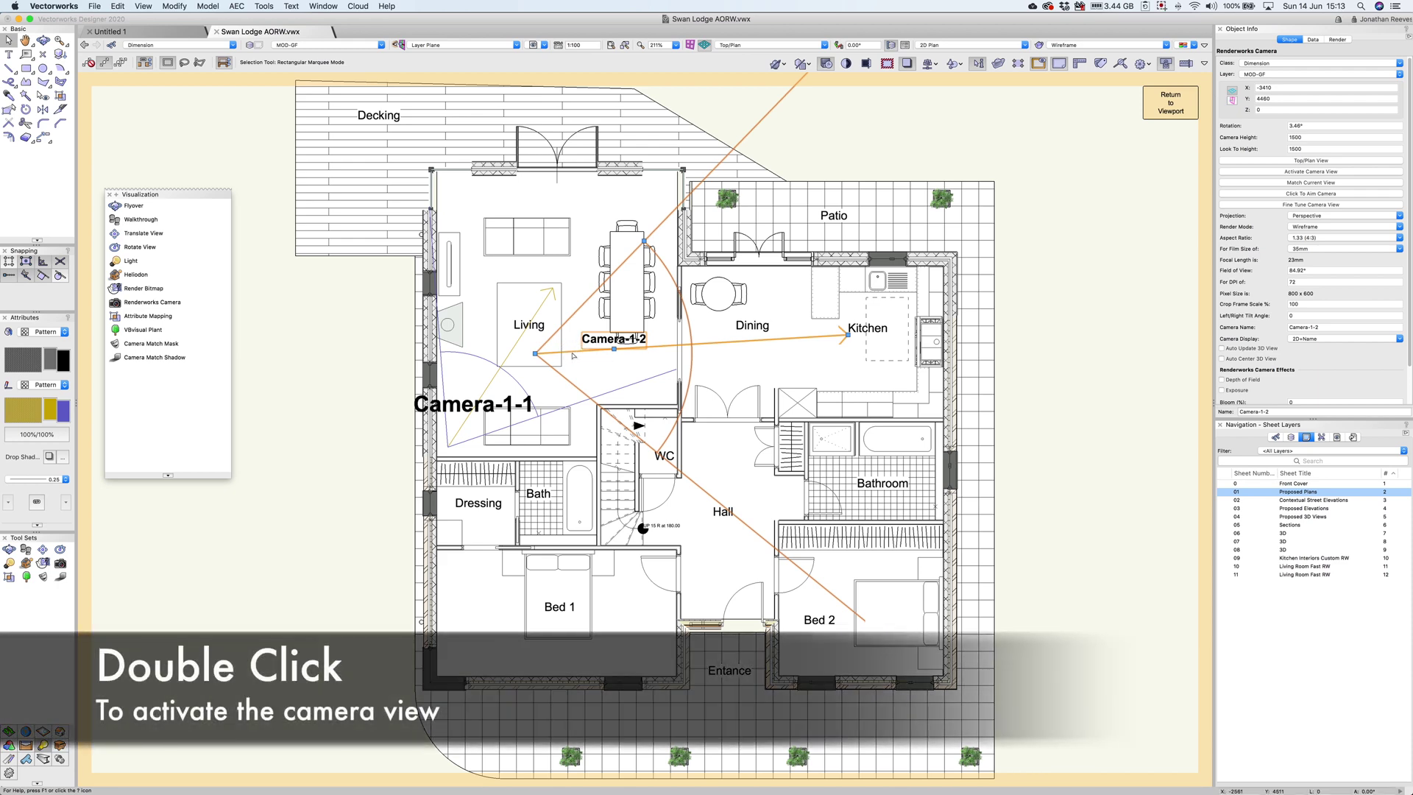
# Activate the camera view and render it in OpenGL.
pyautogui.doubleClick(573, 356)
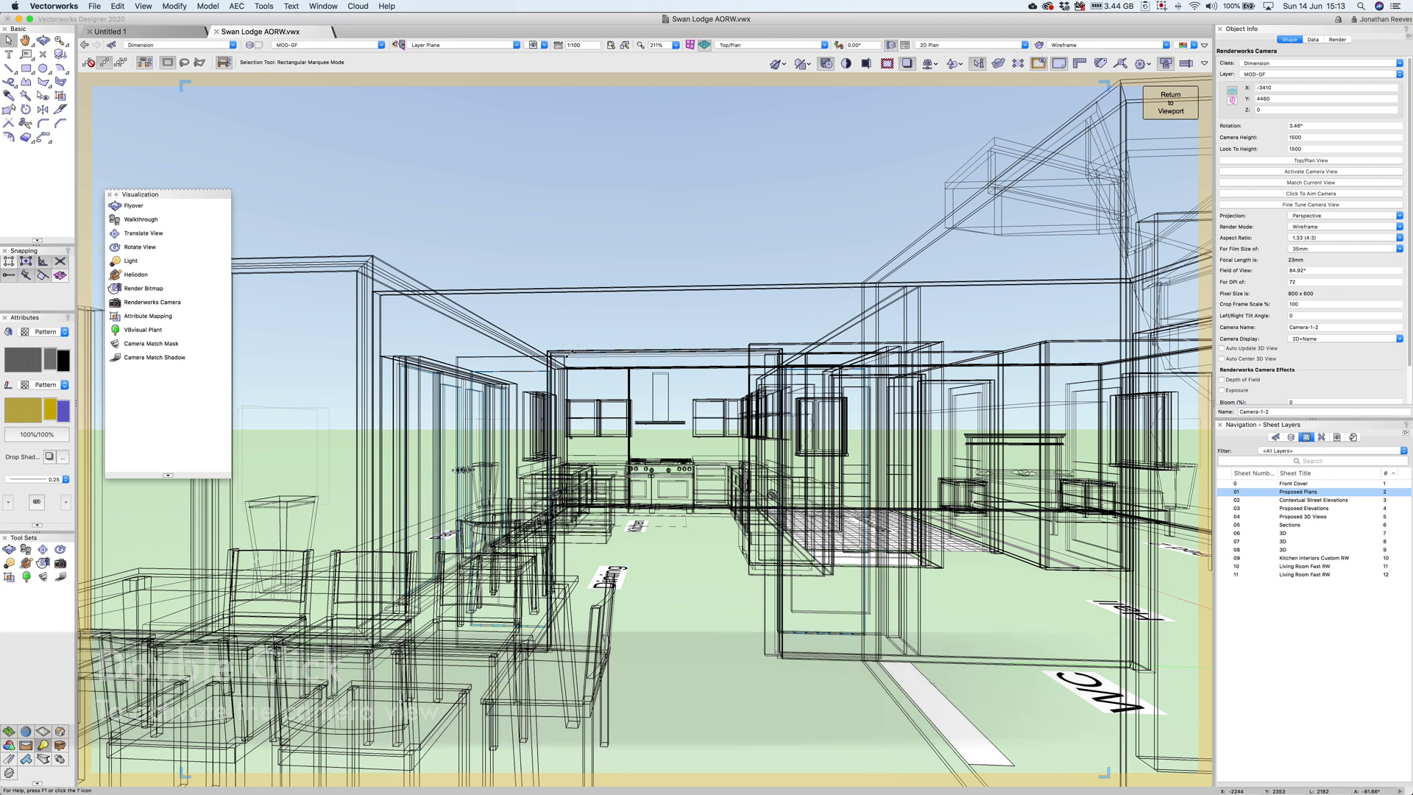
pyautogui.click(1079, 45)
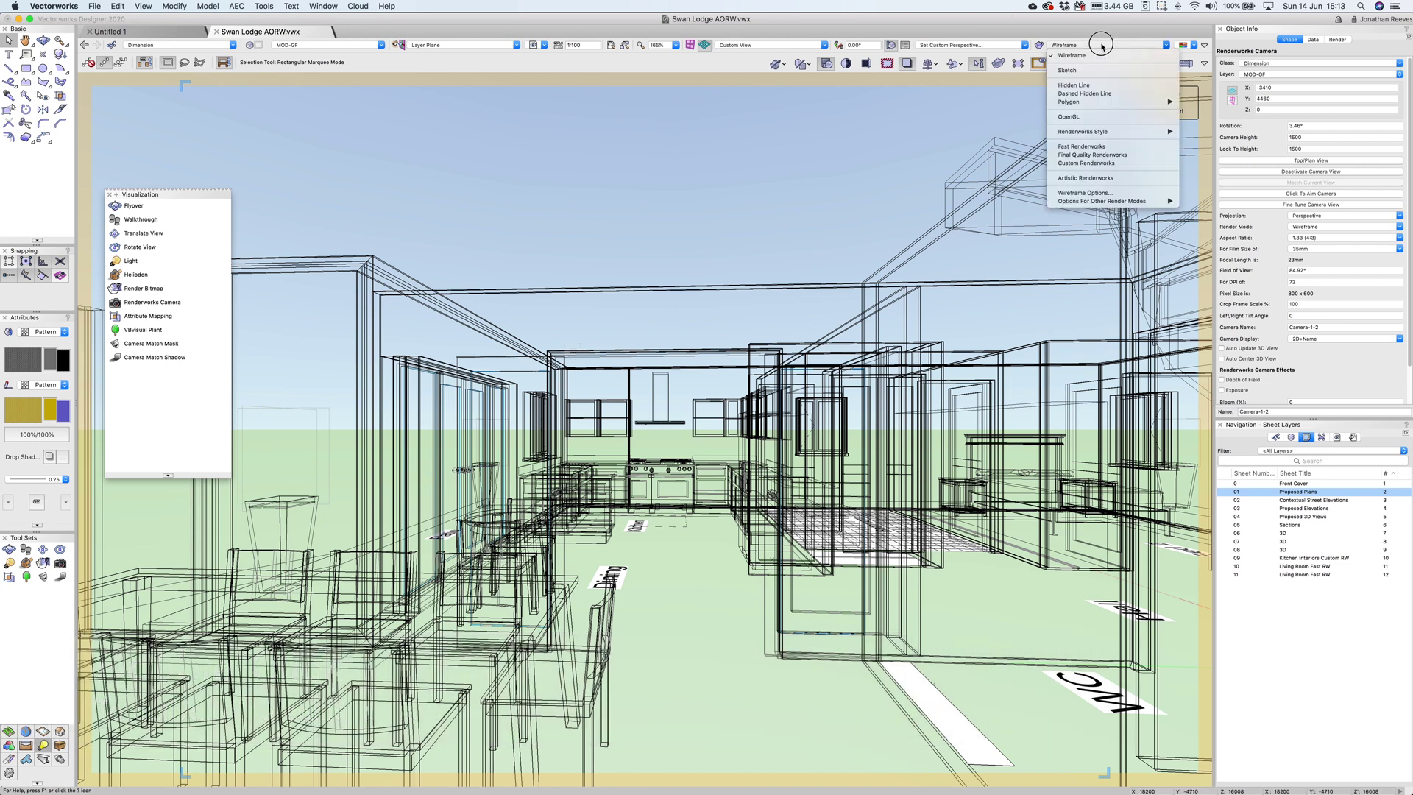
pyautogui.click(1071, 118)
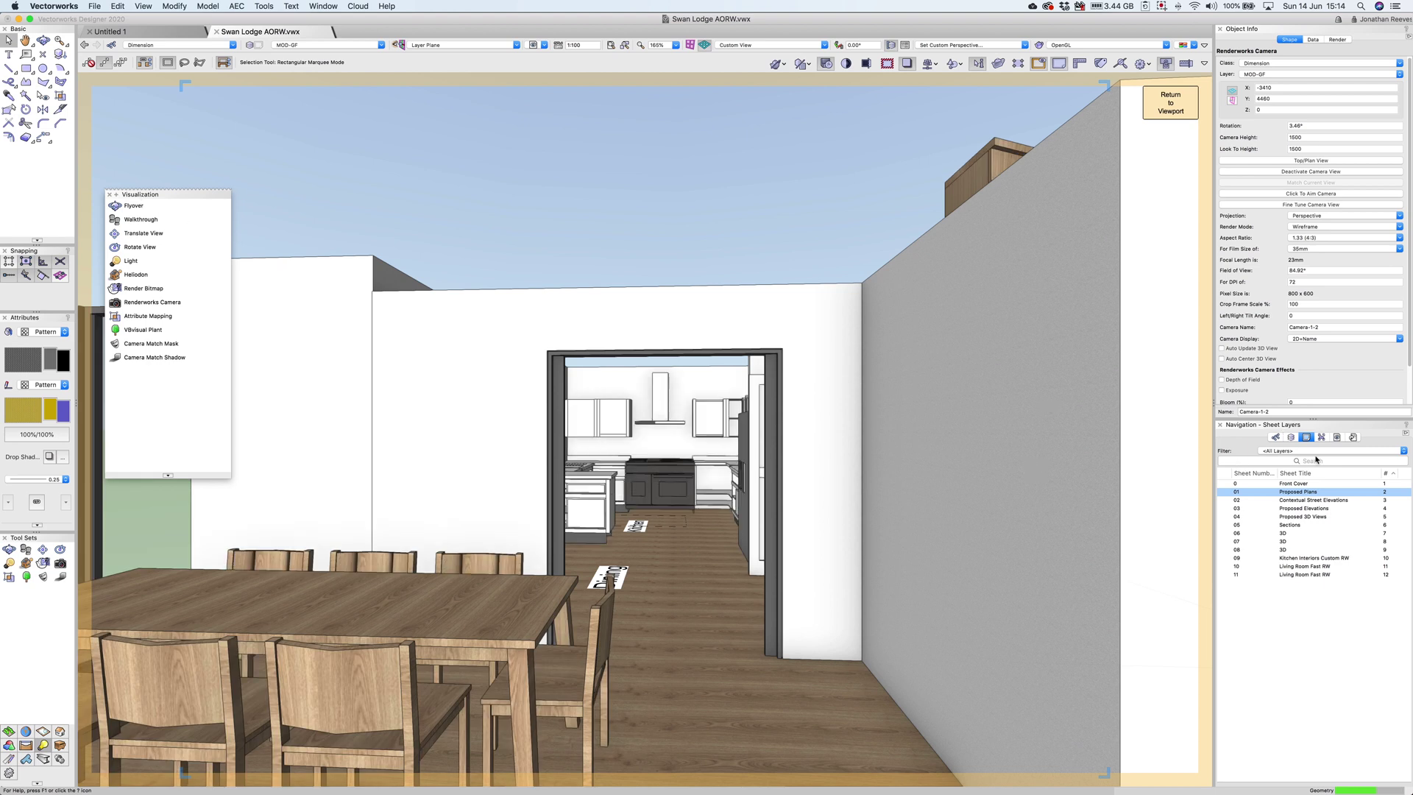
# Make the MOD-PR FF design layer visible so the ceiling is included in the camera view.
pyautogui.click(1291, 437)
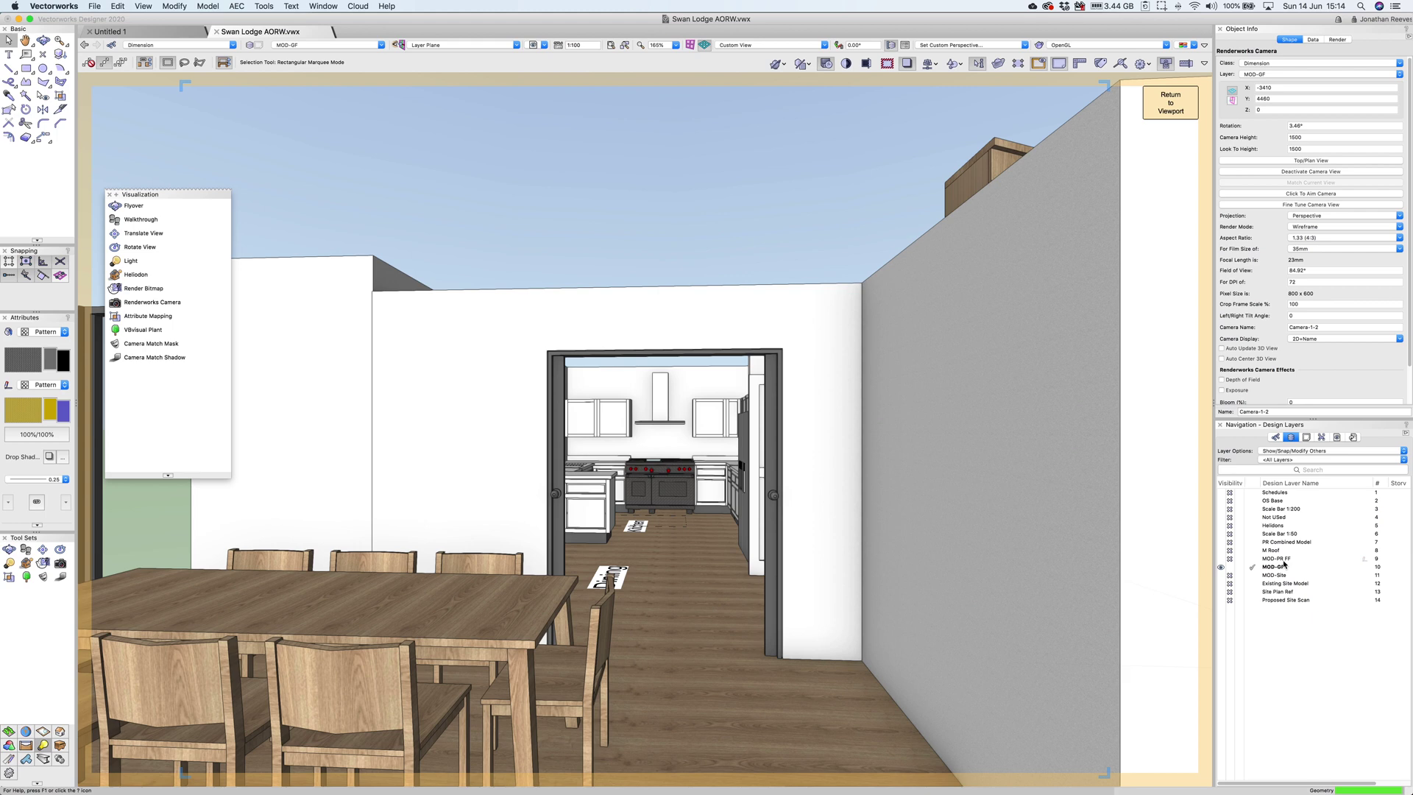
pyautogui.click(1220, 559)
pyautogui.click(1223, 562)
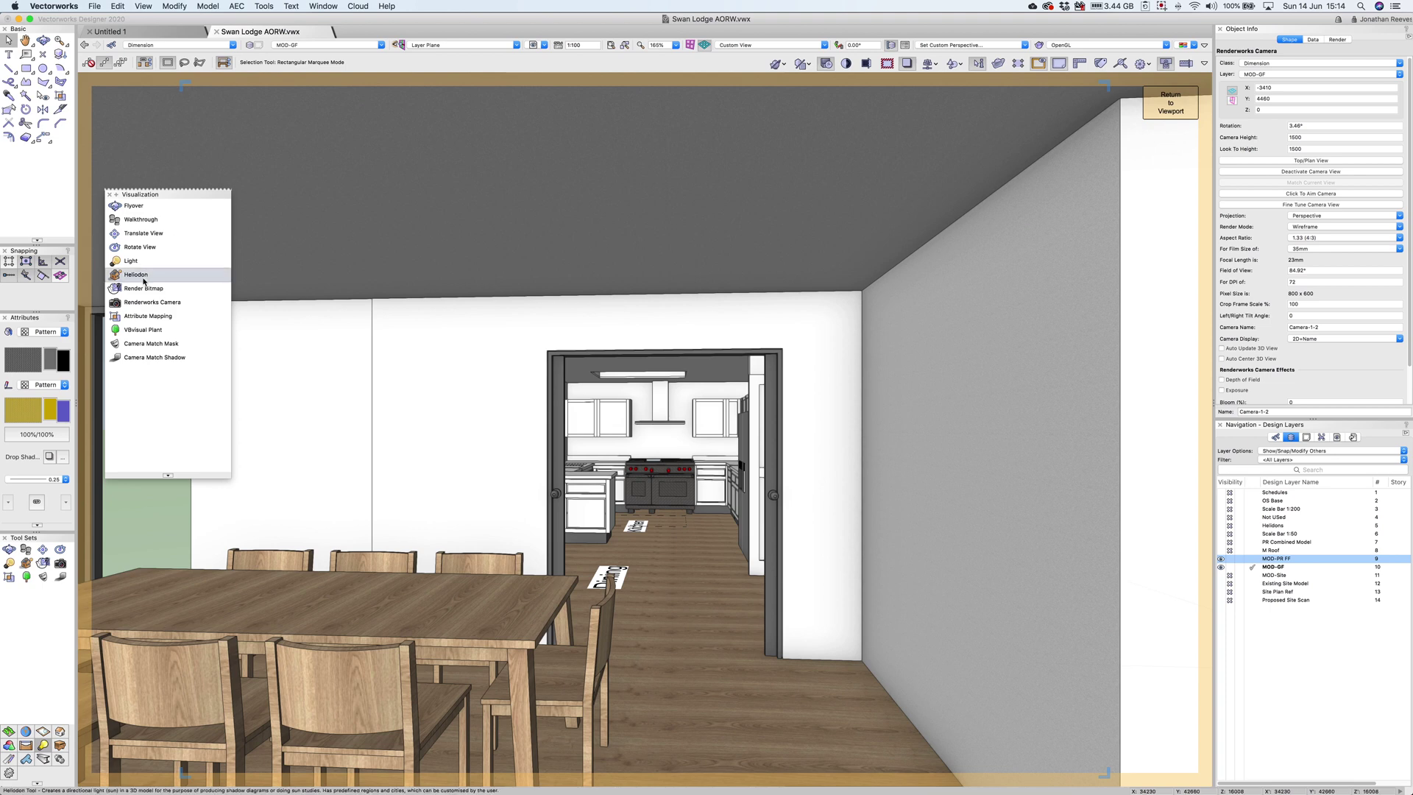
# Walk the camera view past the dining table towards the kitchen with the Walkthrough tool and look around the room.
pyautogui.click(141, 218)
pyautogui.moveTo(627, 550); pyautogui.dragTo(501, 545)
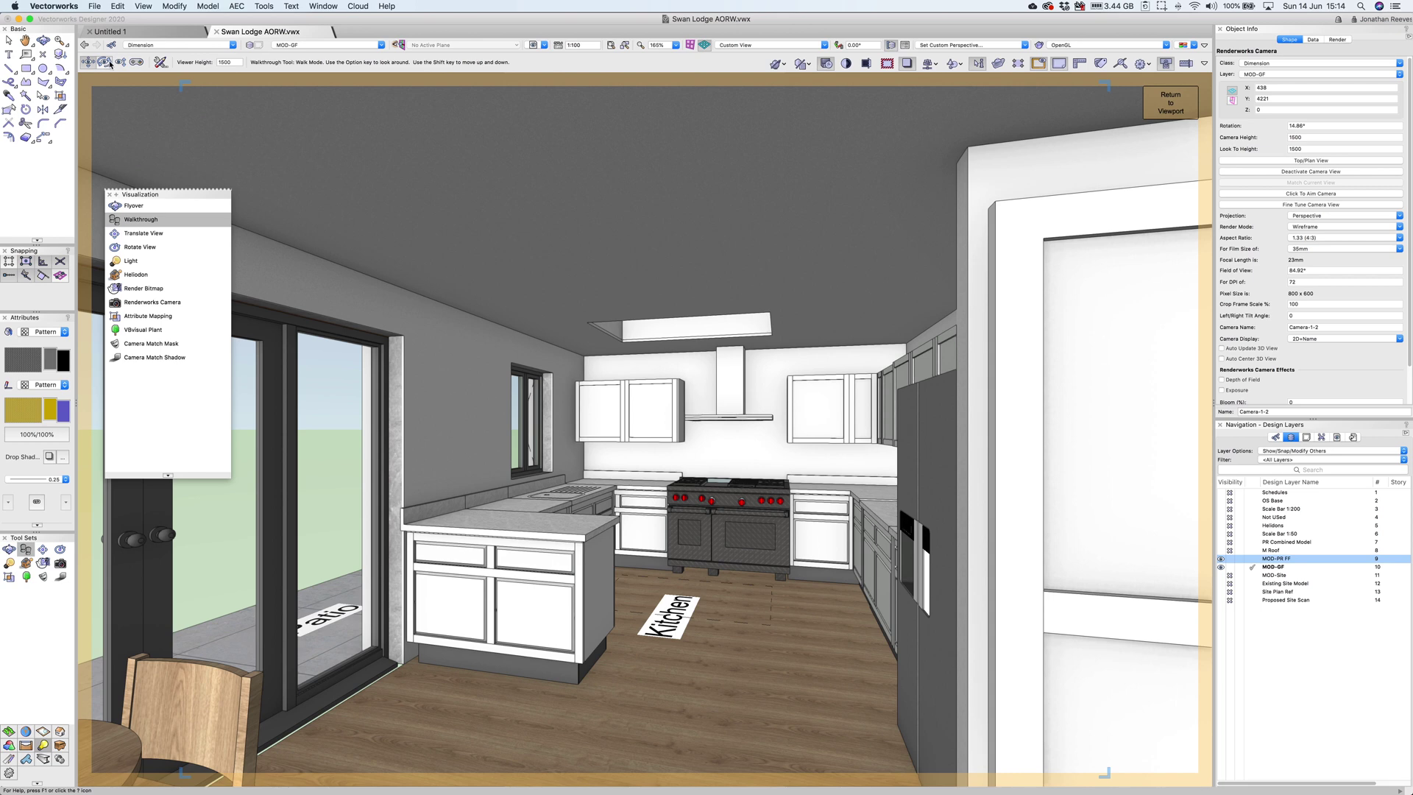
pyautogui.click(106, 63)
pyautogui.moveTo(508, 426); pyautogui.dragTo(530, 424)
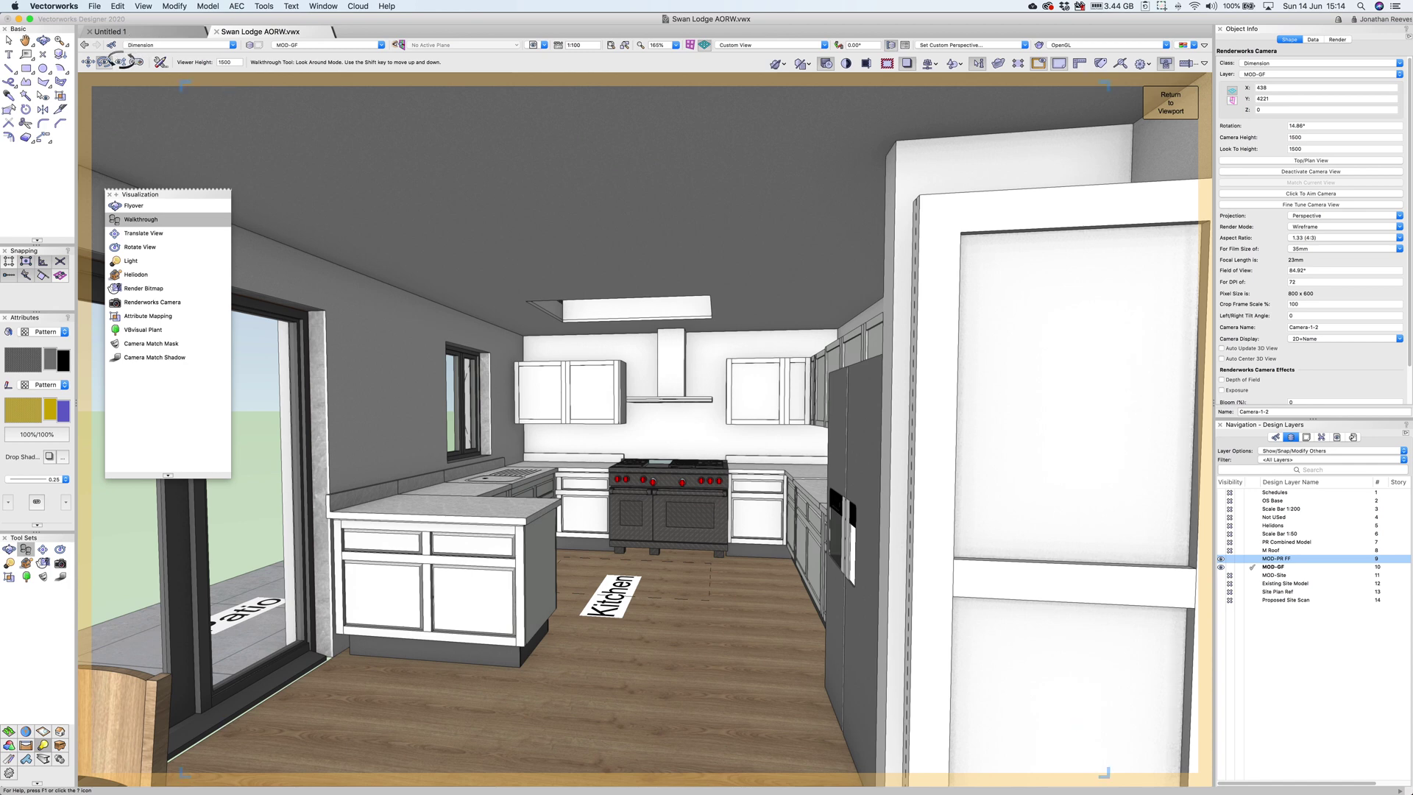
# Switch the Walkthrough tool to Gamer mode, accept its key mappings and move closer to the kitchen units.
pyautogui.click(137, 64)
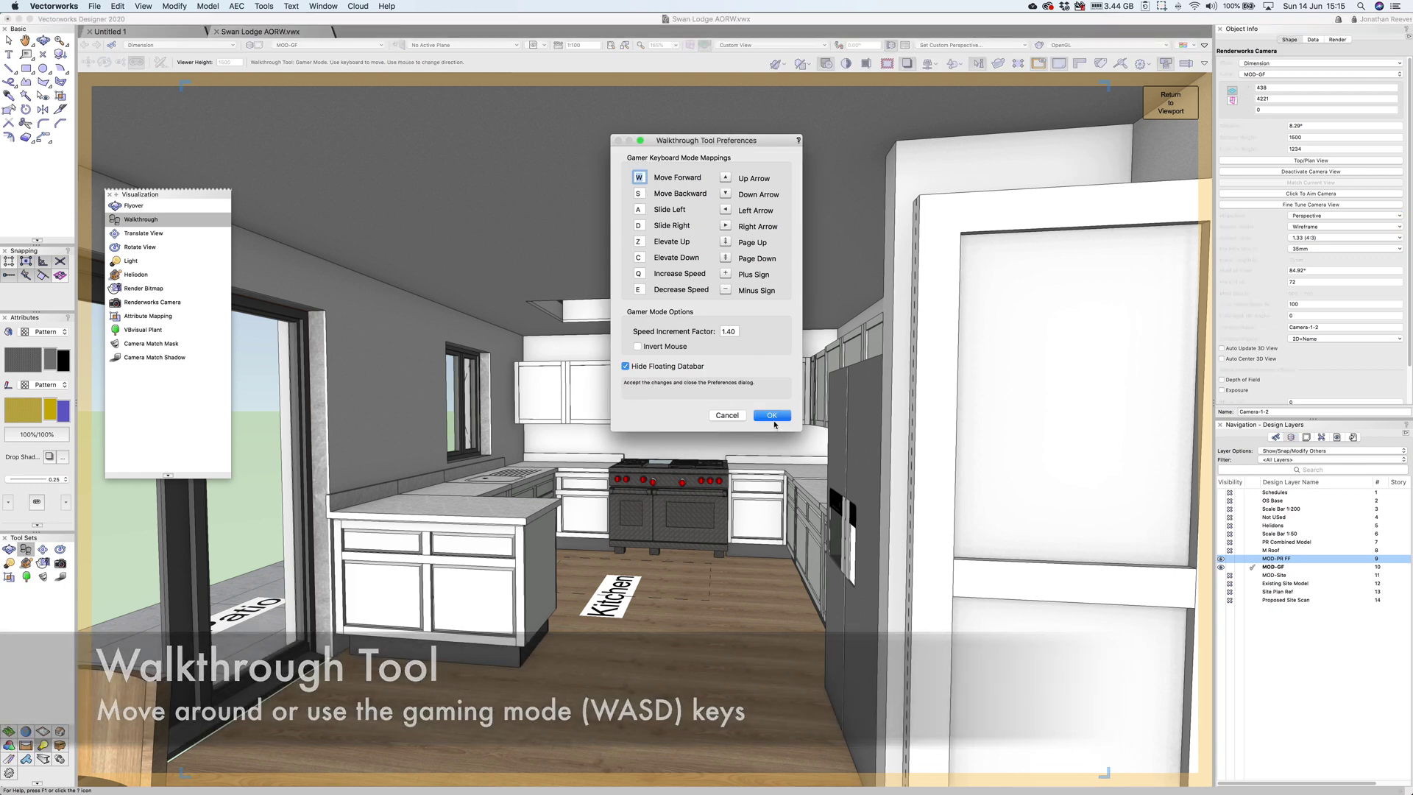
pyautogui.press('Return')
pyautogui.press('w')
pyautogui.press('a')
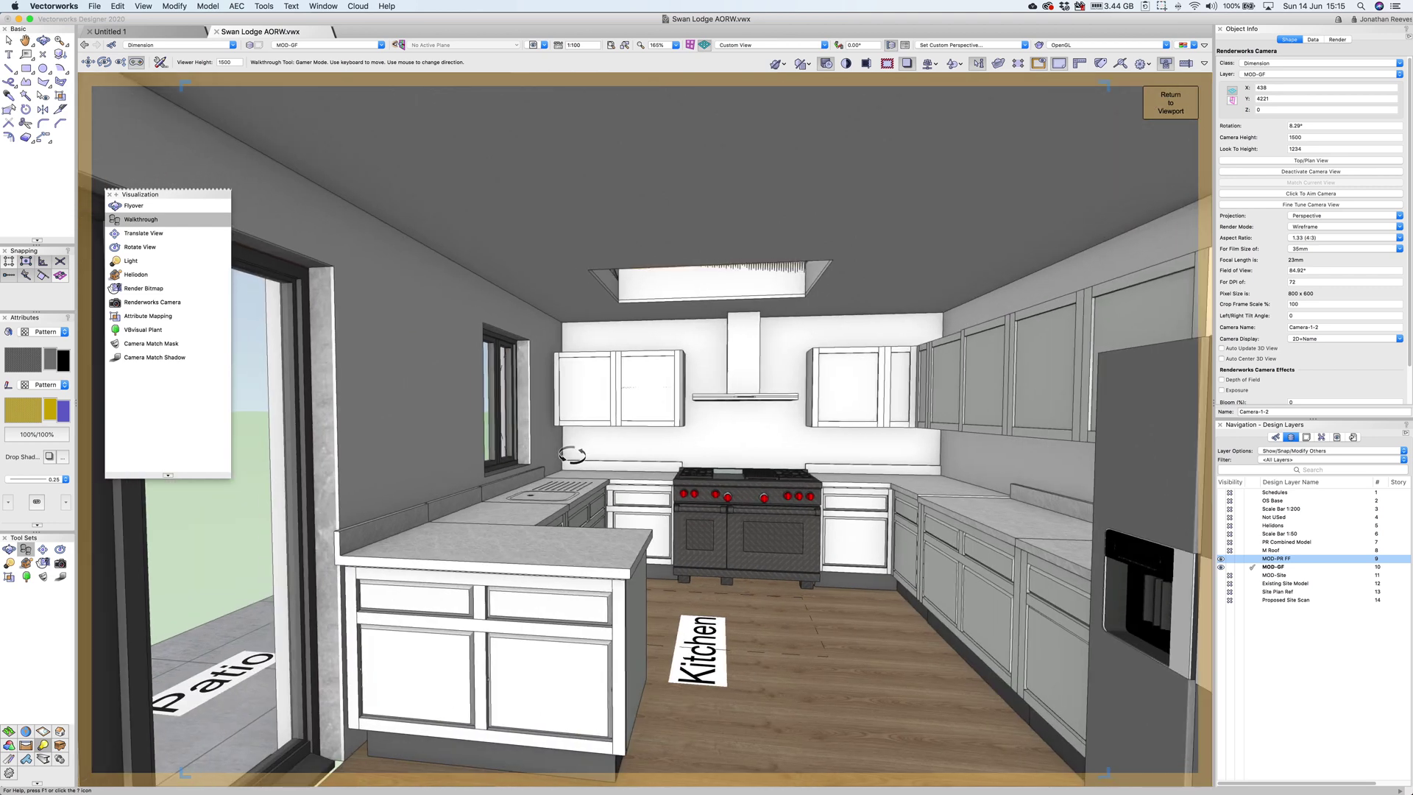
pyautogui.press('d')
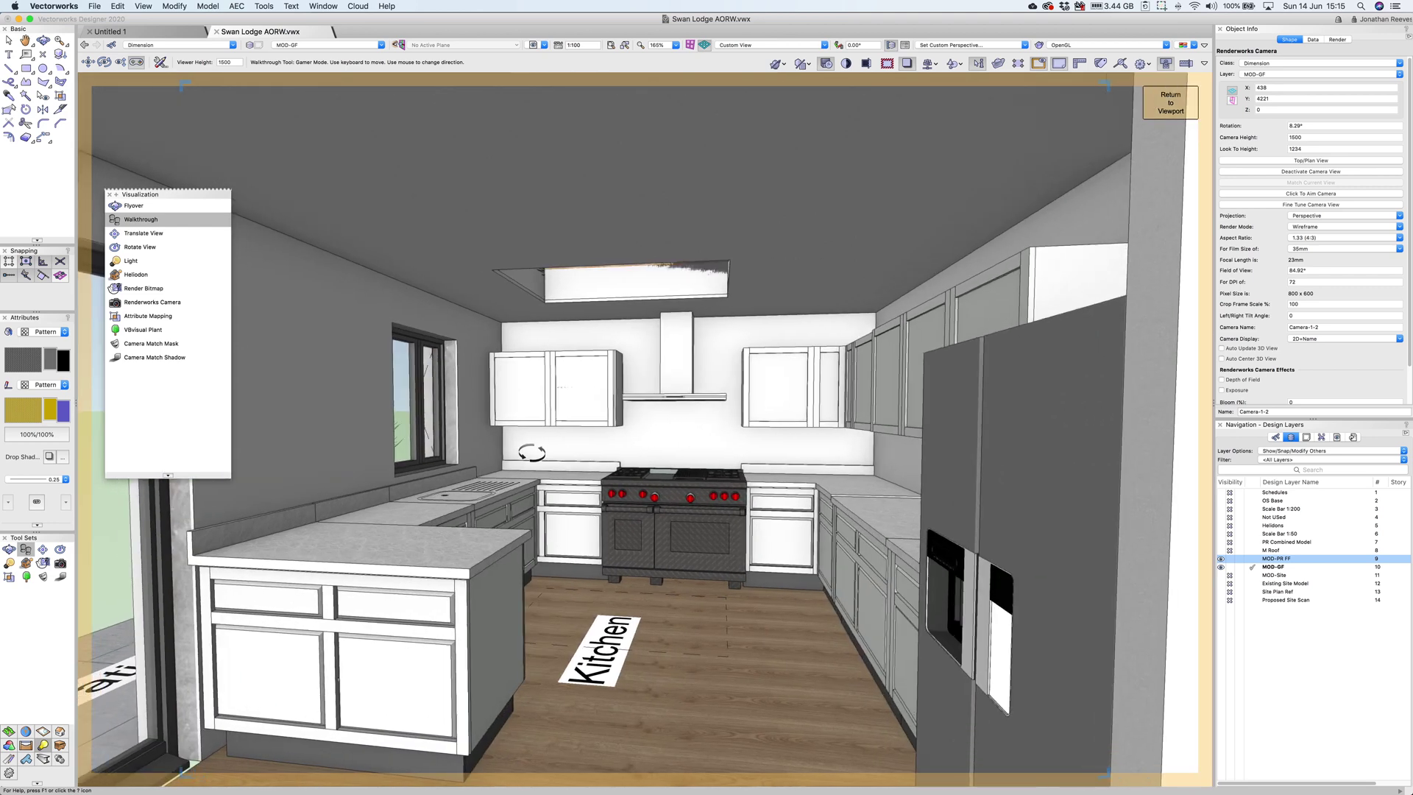
pyautogui.click(161, 62)
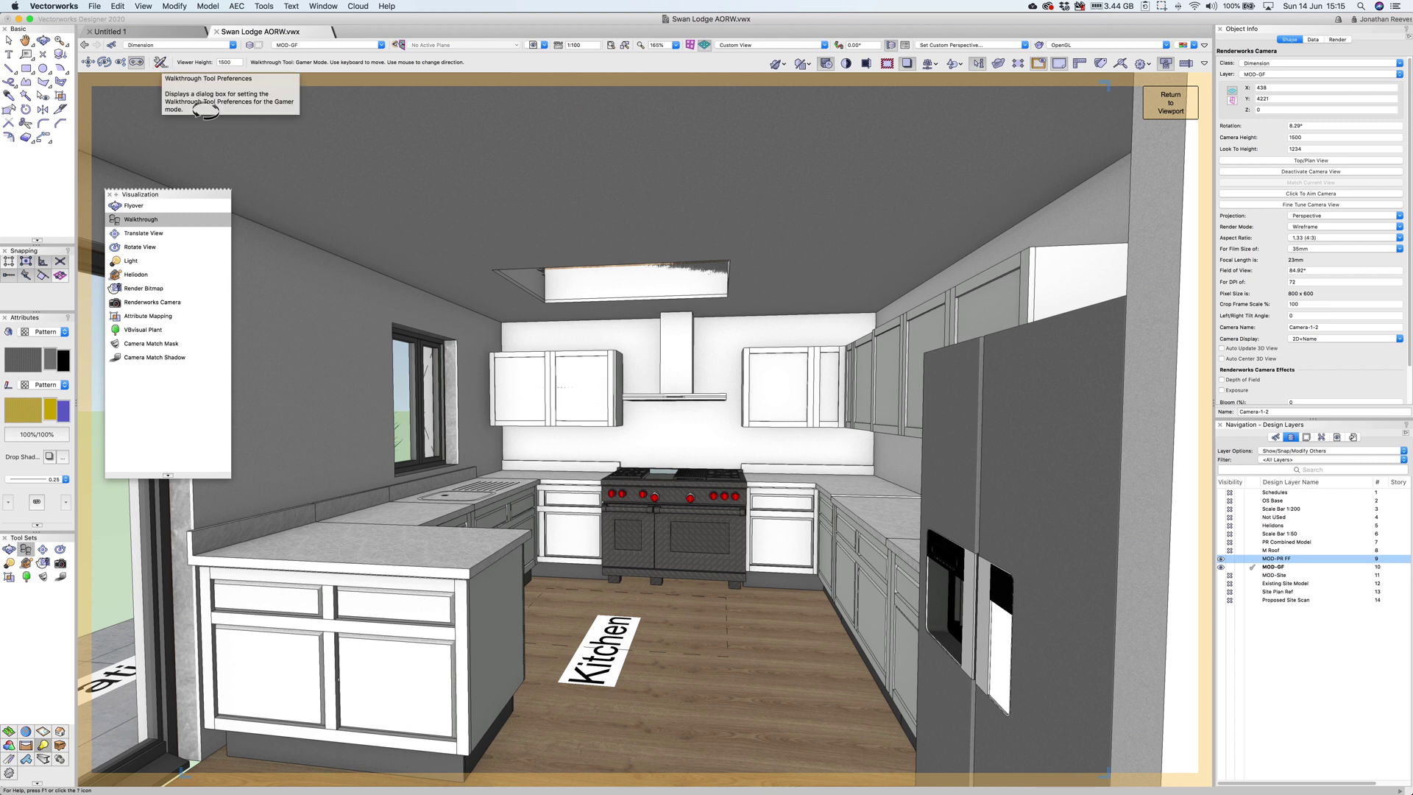
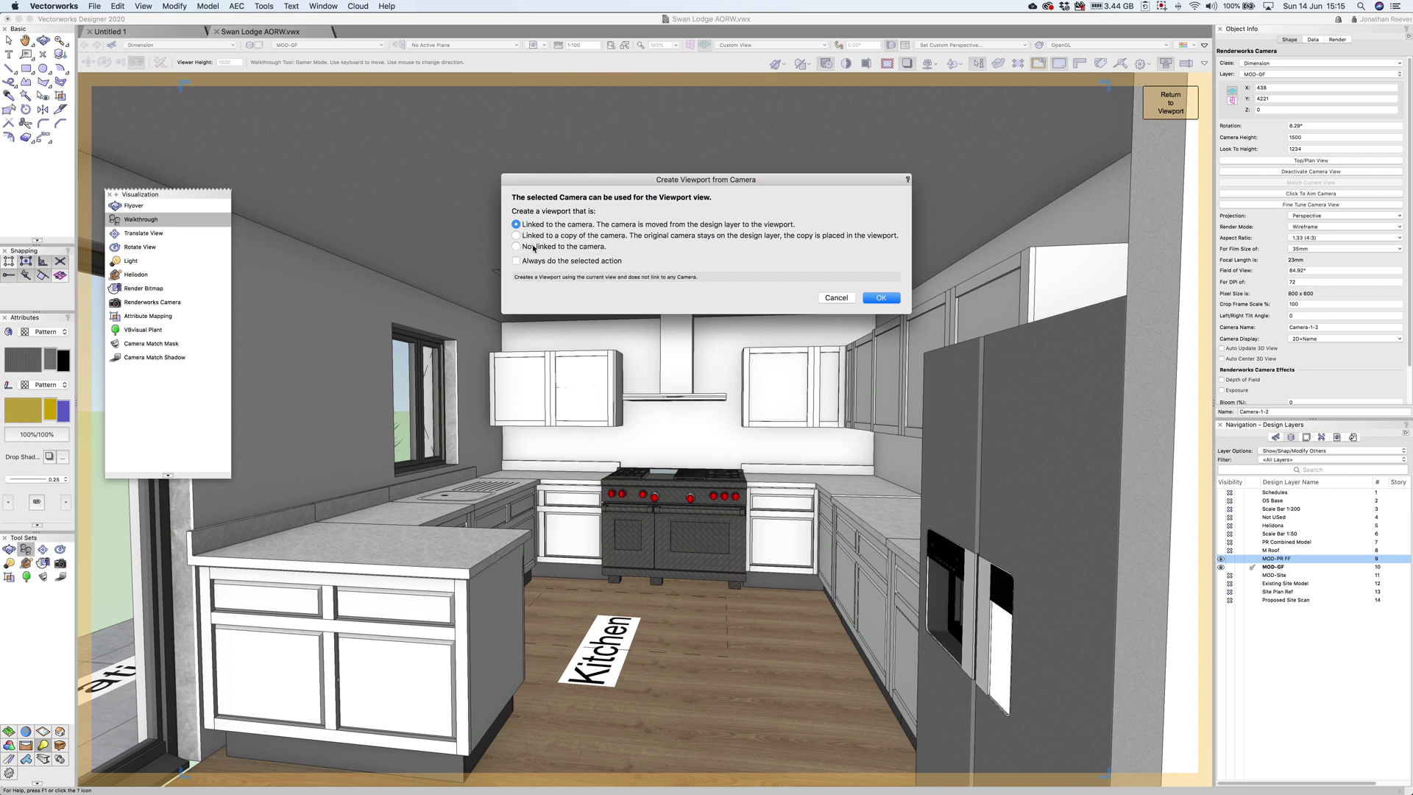
# Start a viewport linked to the camera and place it on a new sheet layer numbered 12 and titled Kitchen.
pyautogui.click(881, 298)
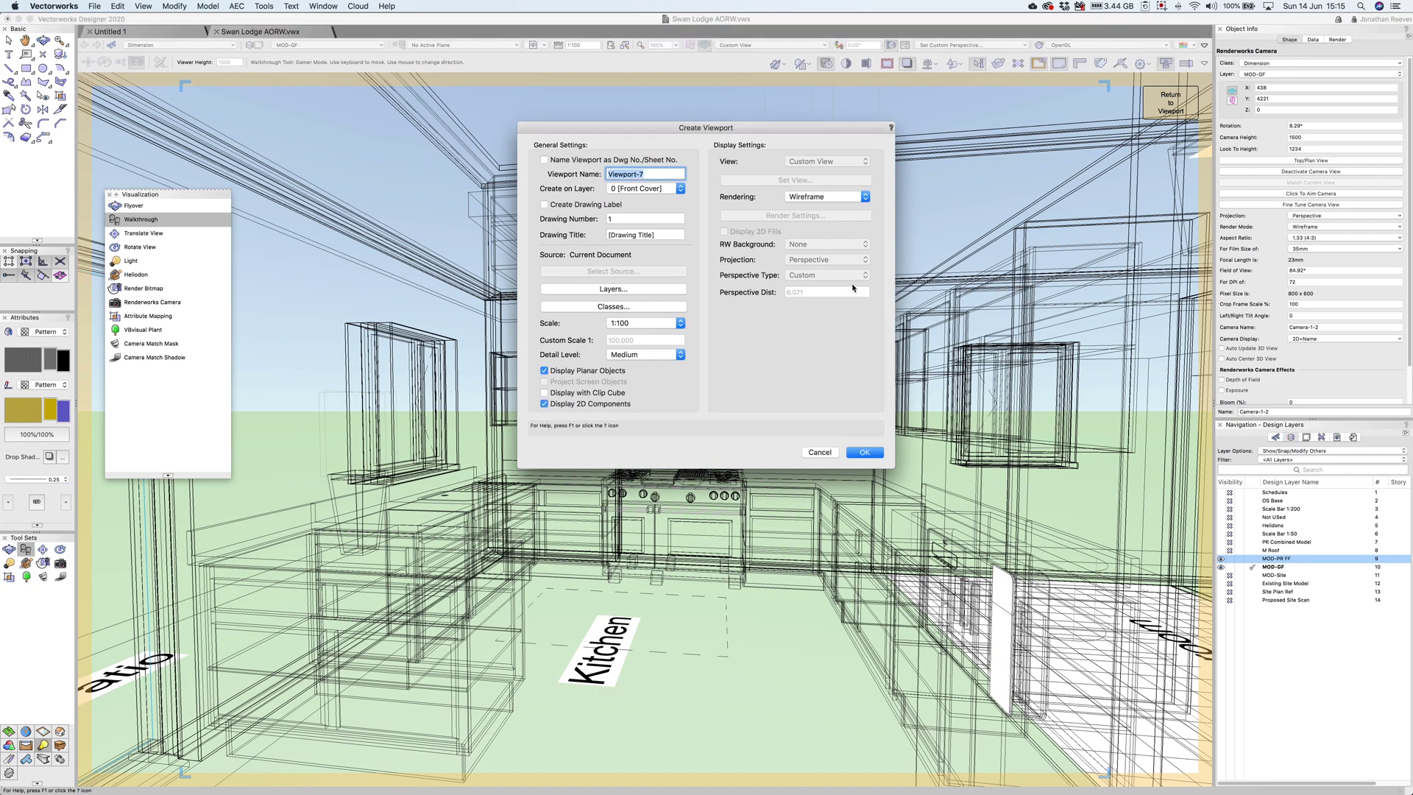
pyautogui.click(672, 189)
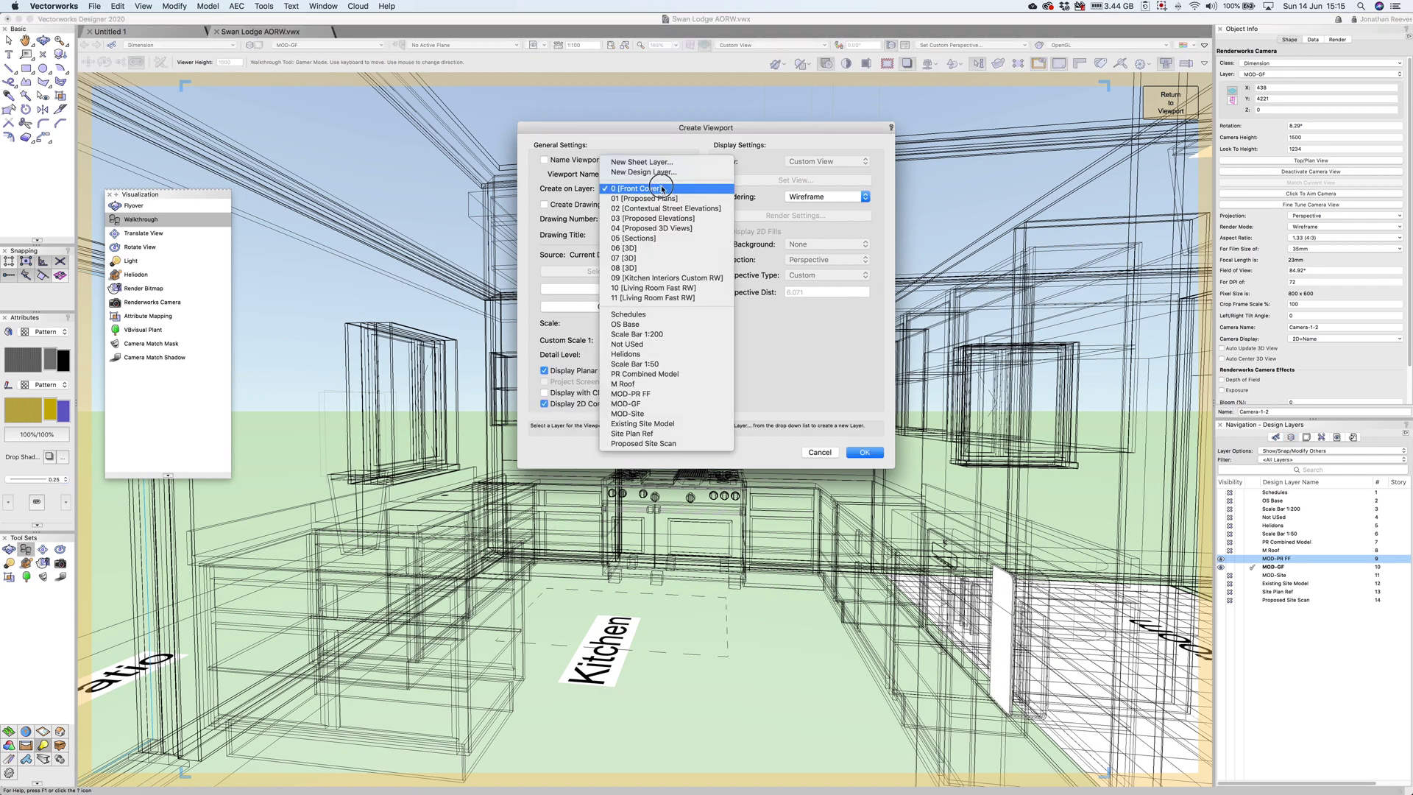
pyautogui.click(651, 166)
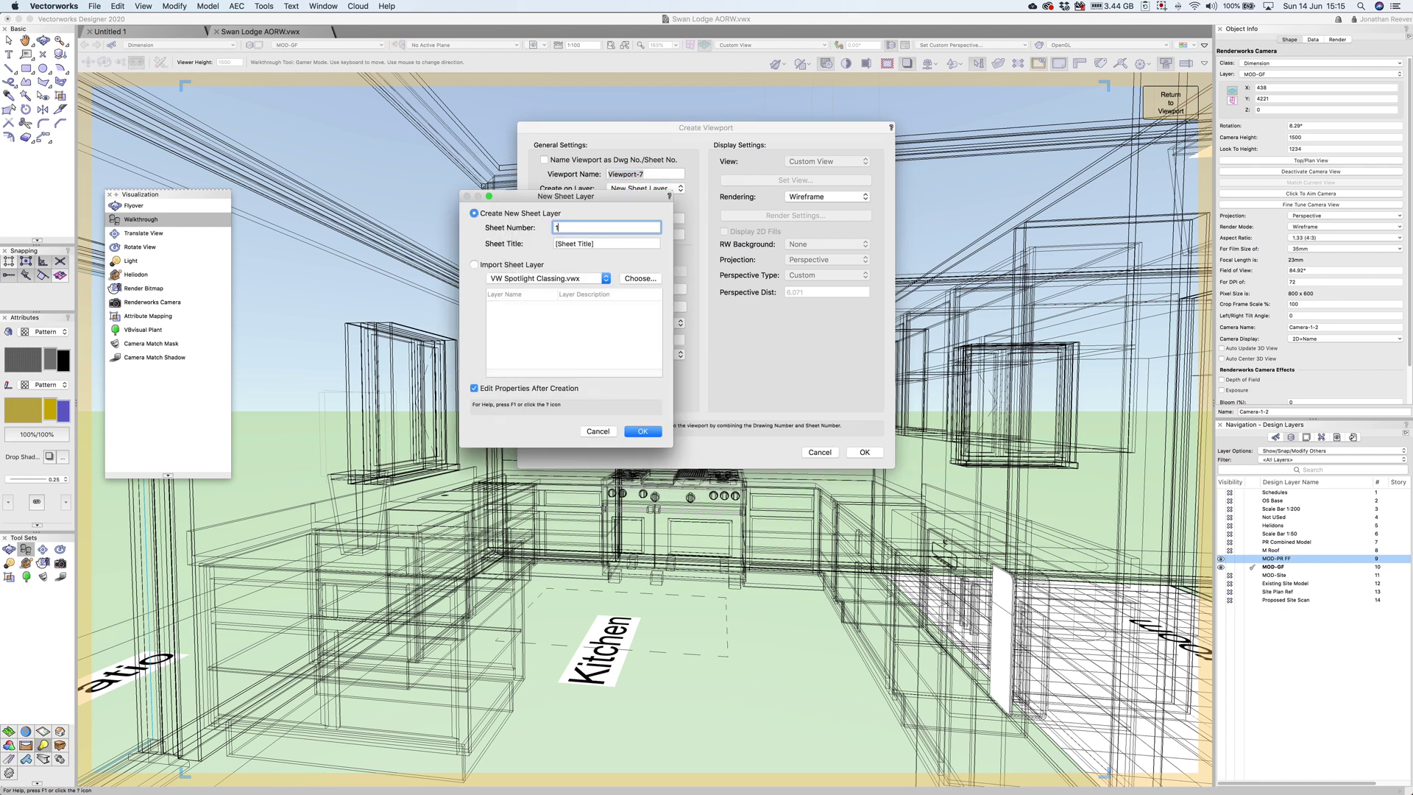
pyautogui.press('Tab')
pyautogui.write('Kitchen')
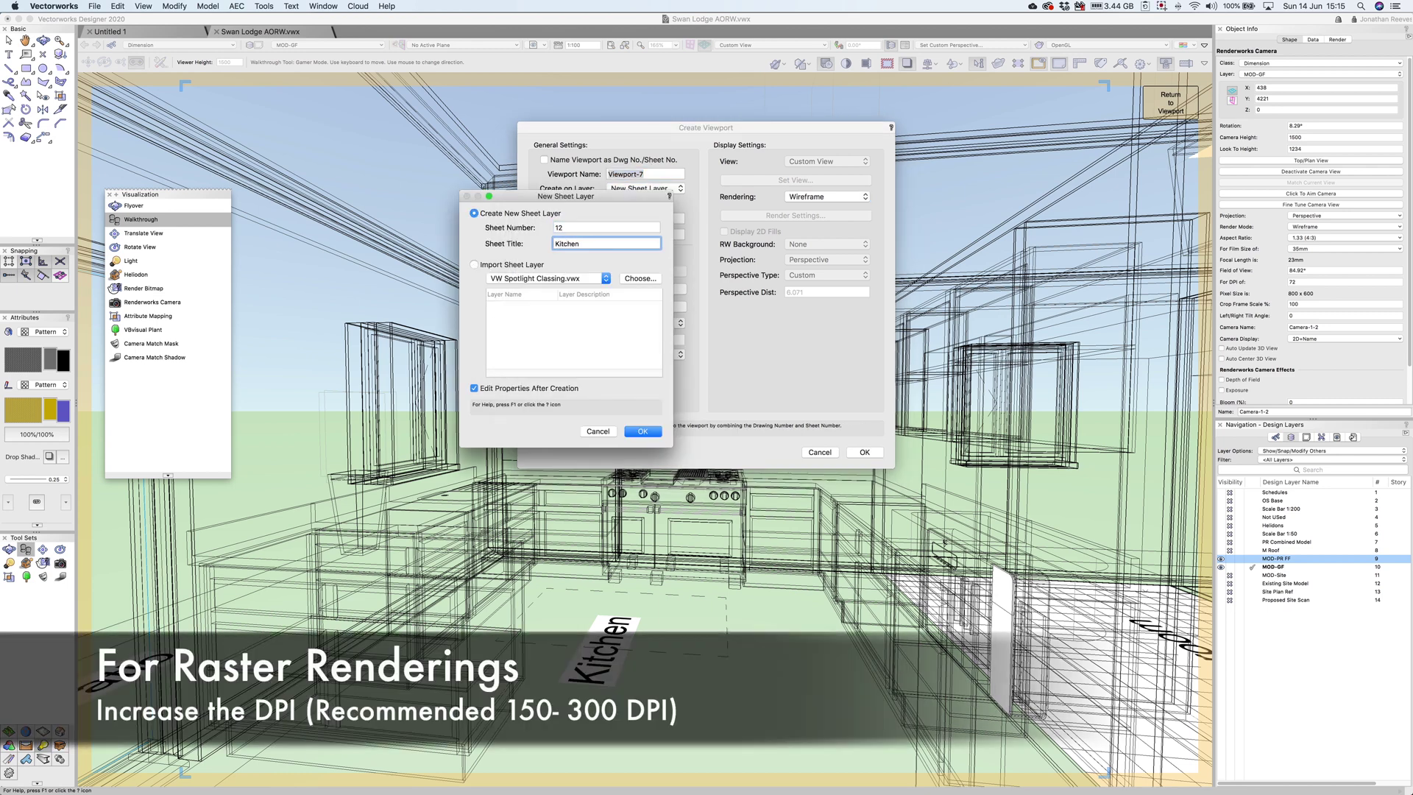
pyautogui.press('Return')
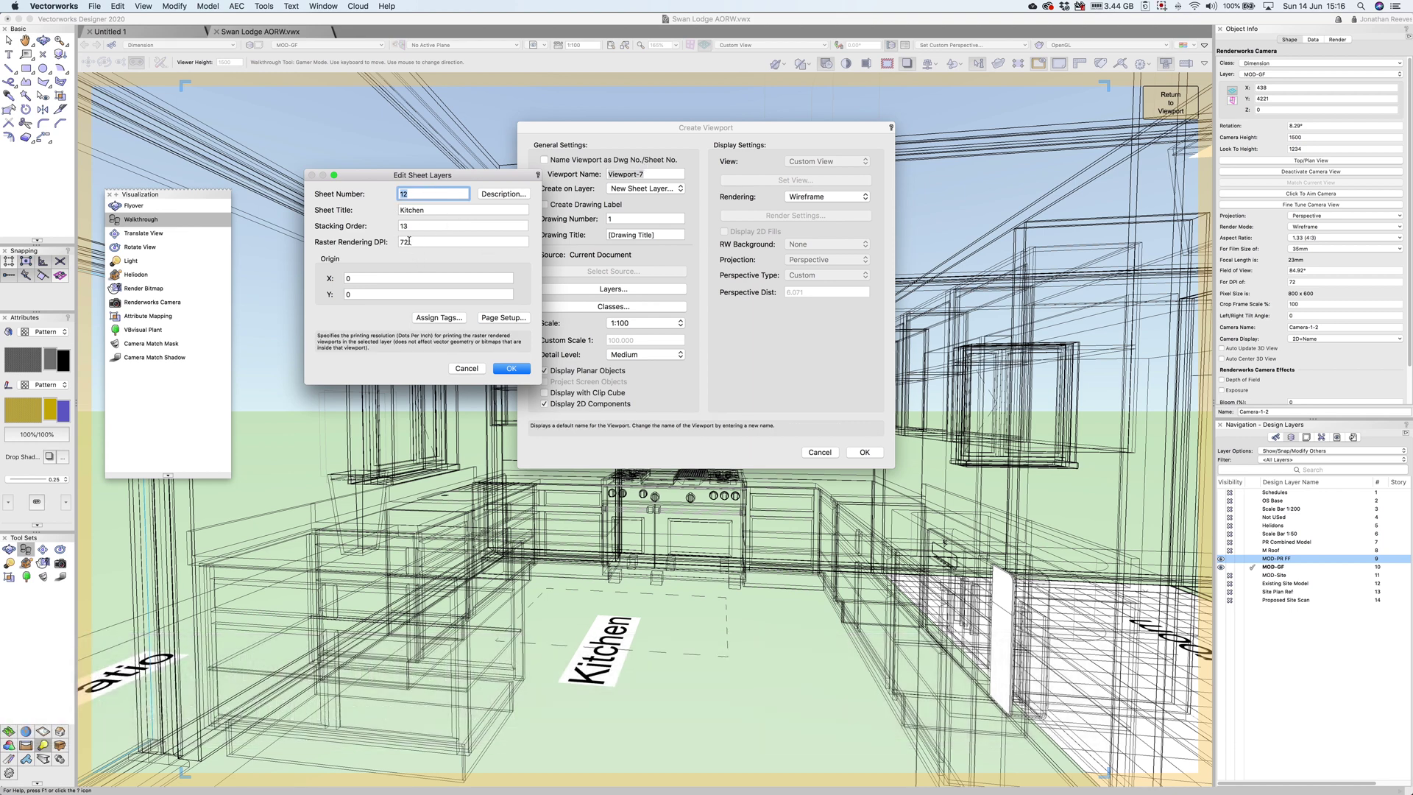
# Set the Kitchen sheet layer's raster rendering DPI to 150 and create the viewport.
pyautogui.click(400, 242)
pyautogui.write('150')
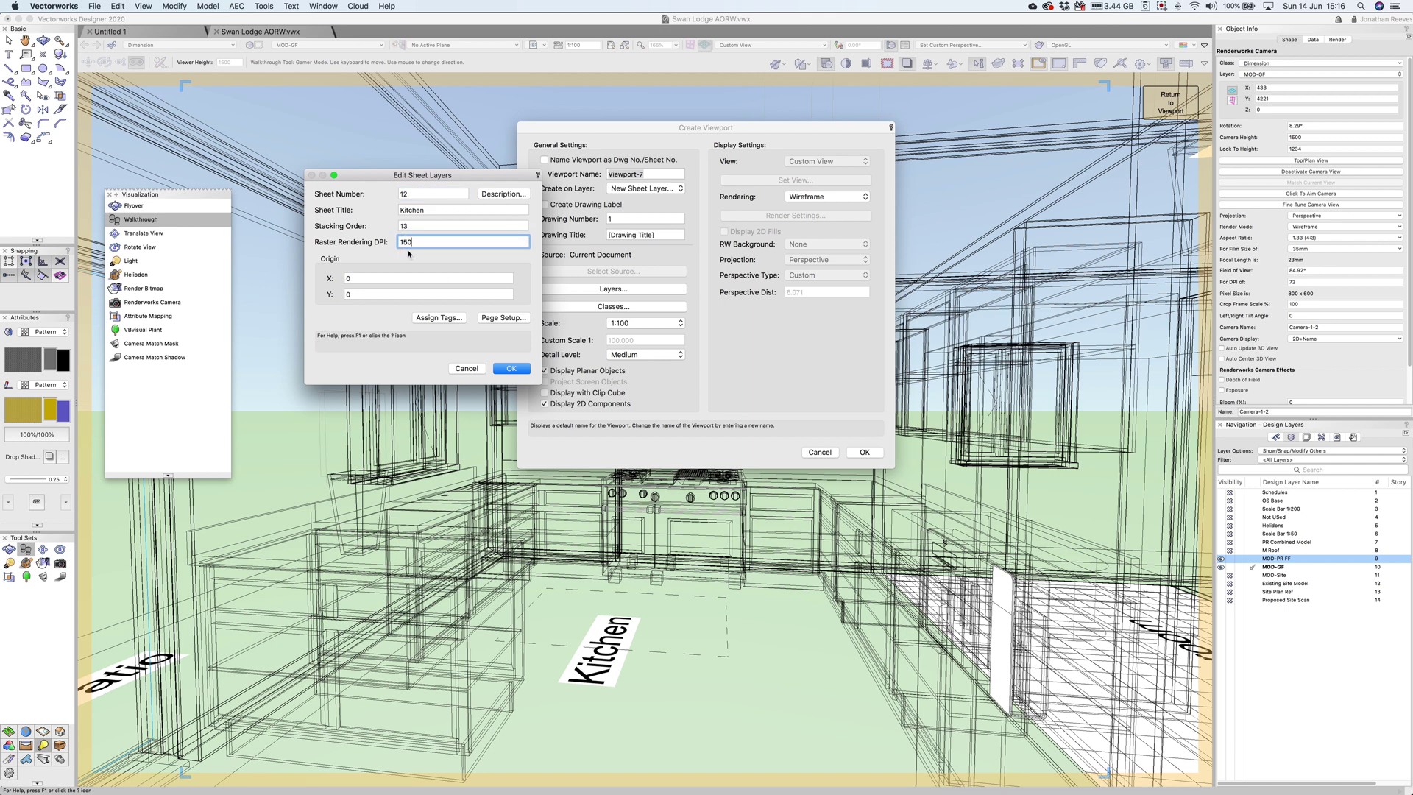
pyautogui.click(510, 370)
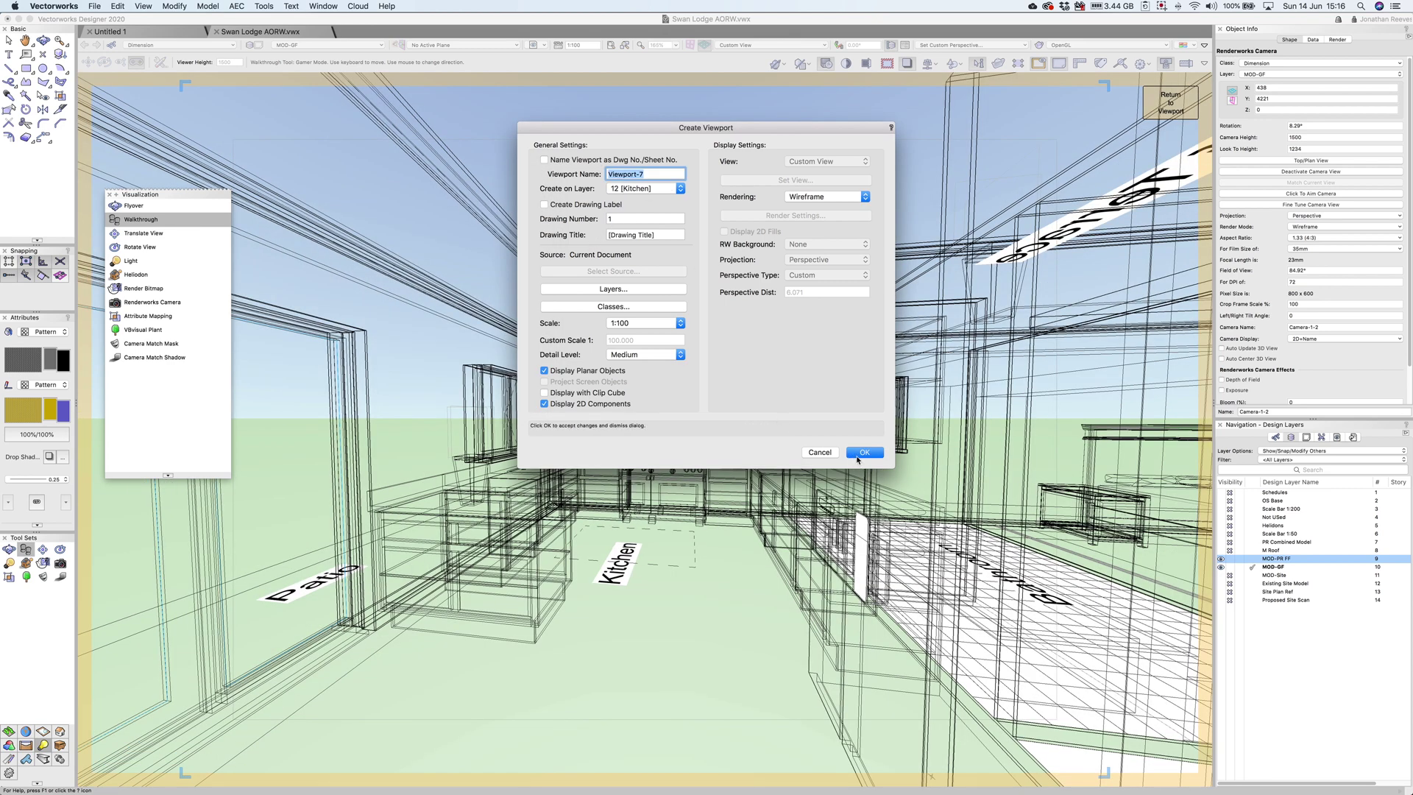
pyautogui.click(866, 453)
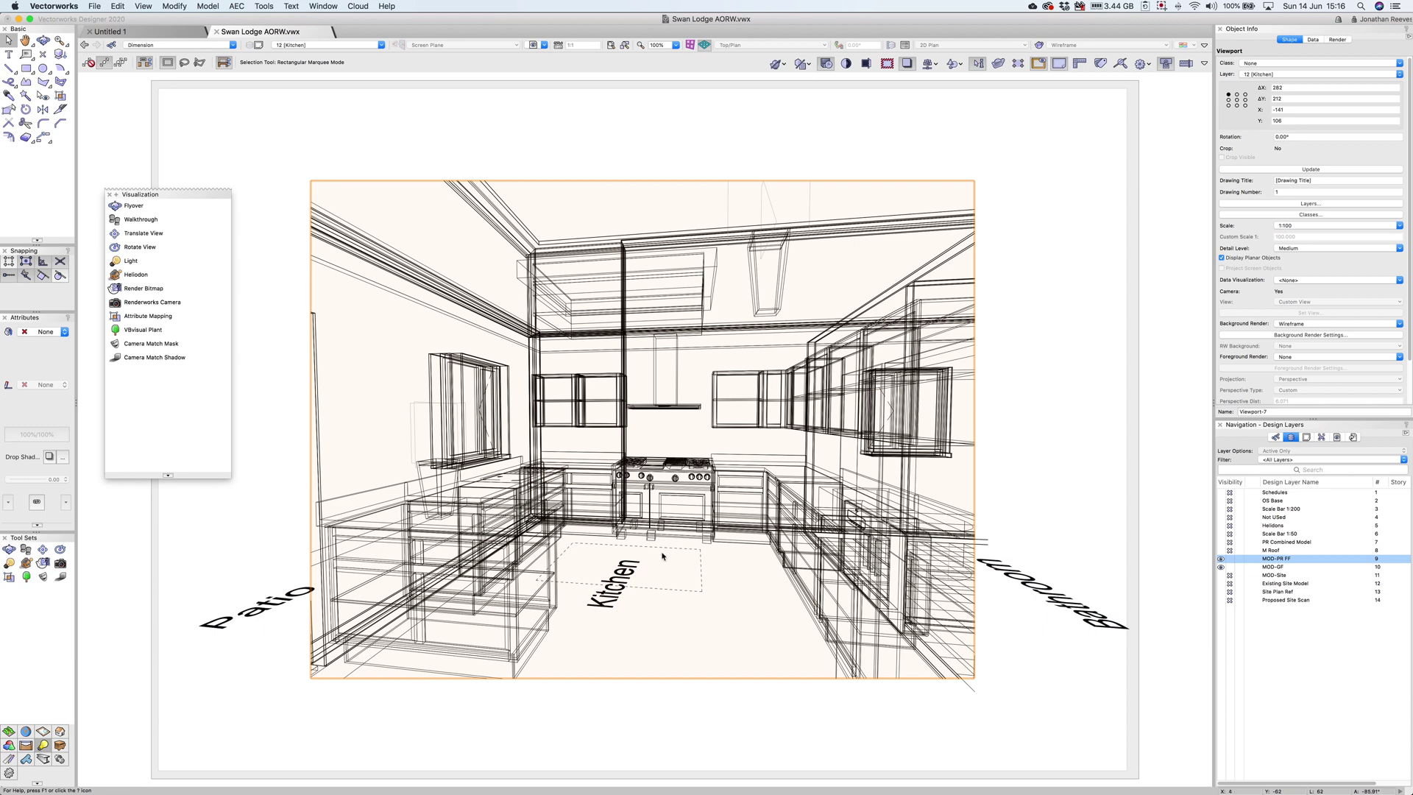
# Turn off Display Planar Objects for the viewport, set its background render to OpenGL and update it.
pyautogui.click(1222, 258)
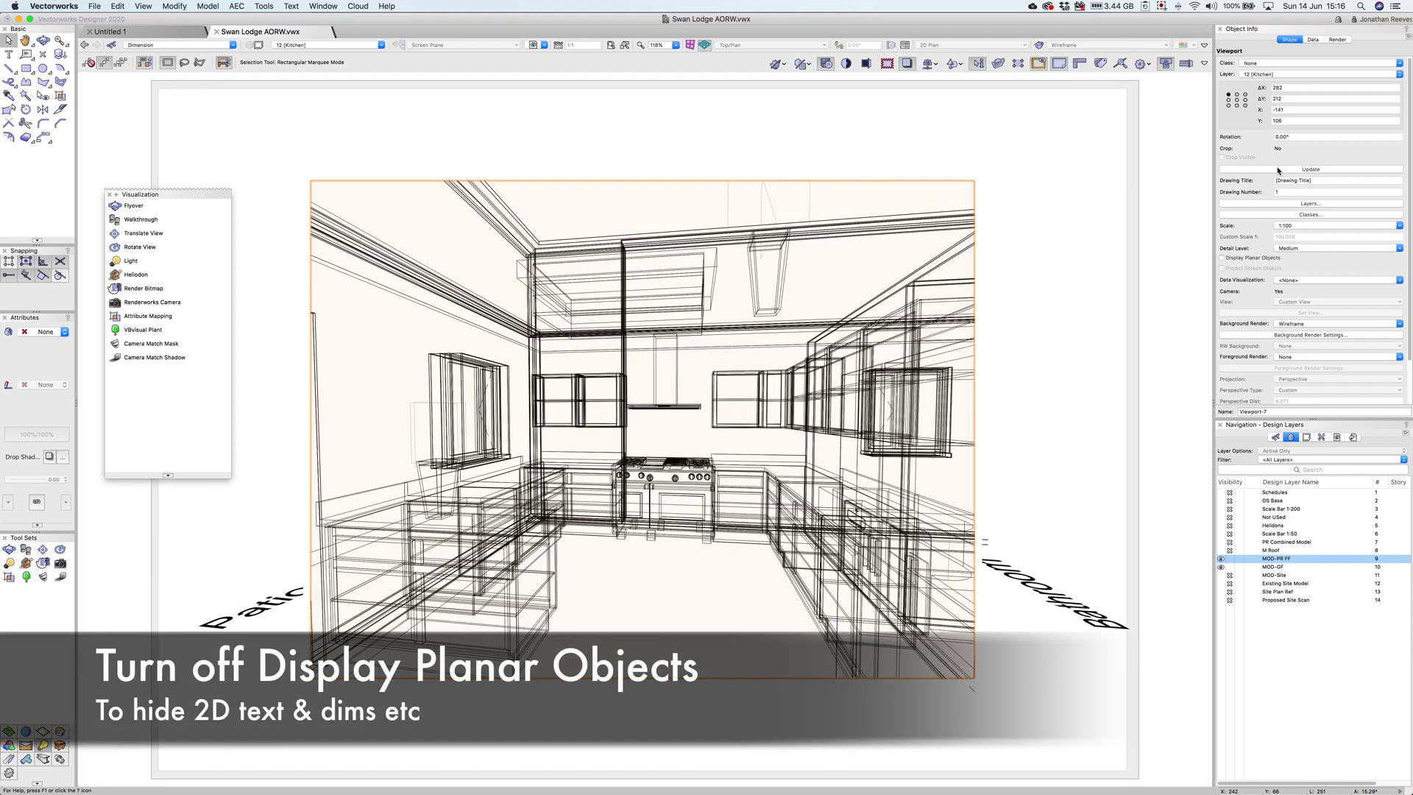
pyautogui.click(1278, 170)
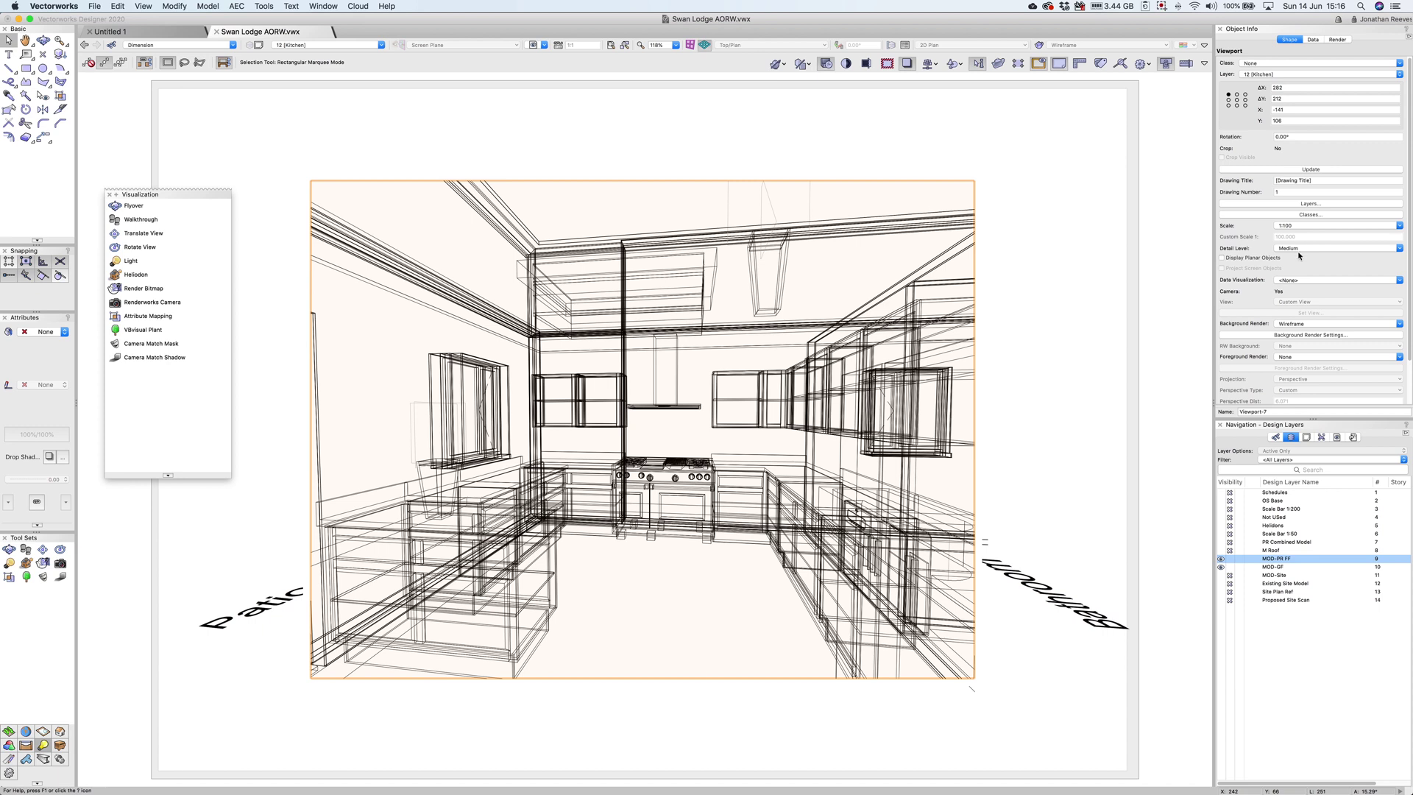
pyautogui.click(1305, 326)
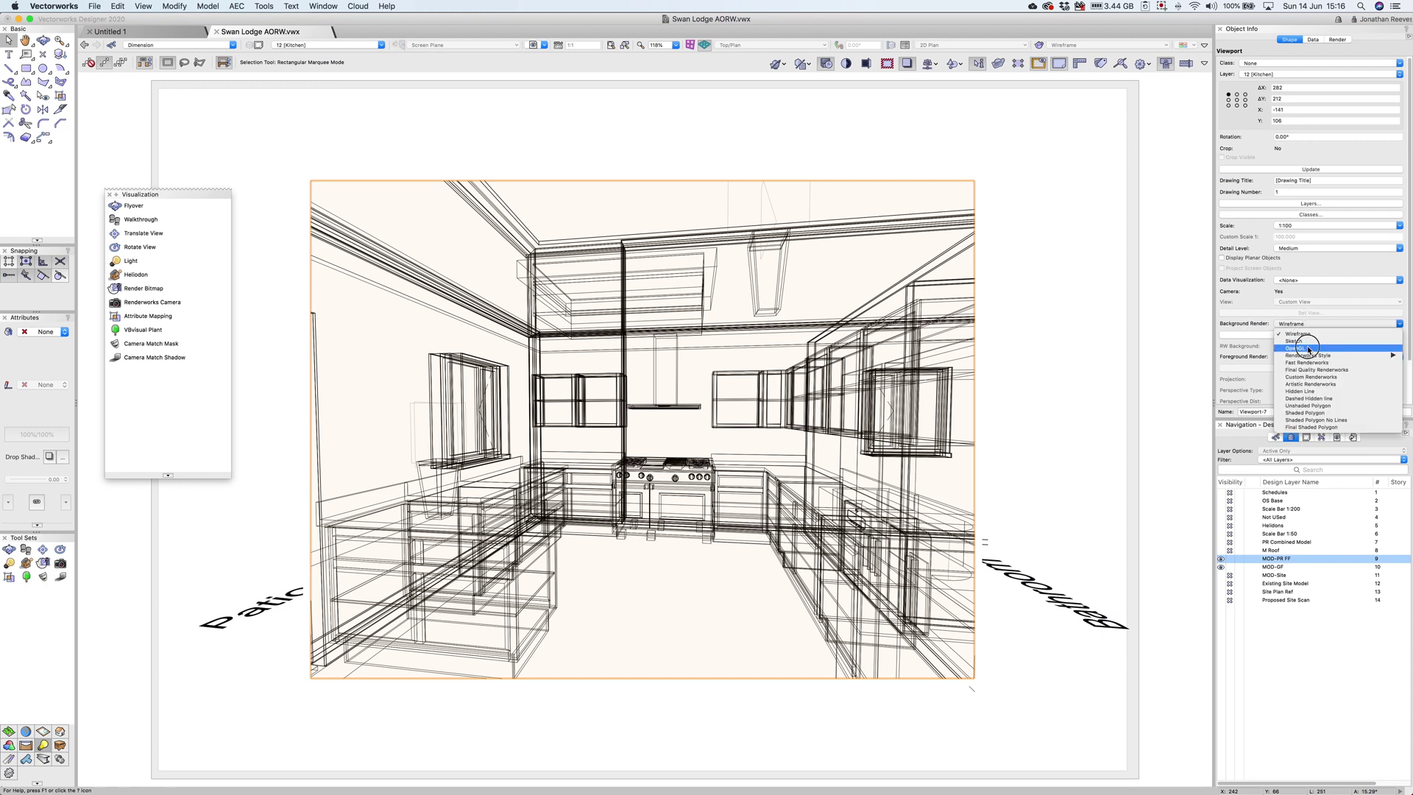
pyautogui.click(1304, 247)
pyautogui.click(1301, 169)
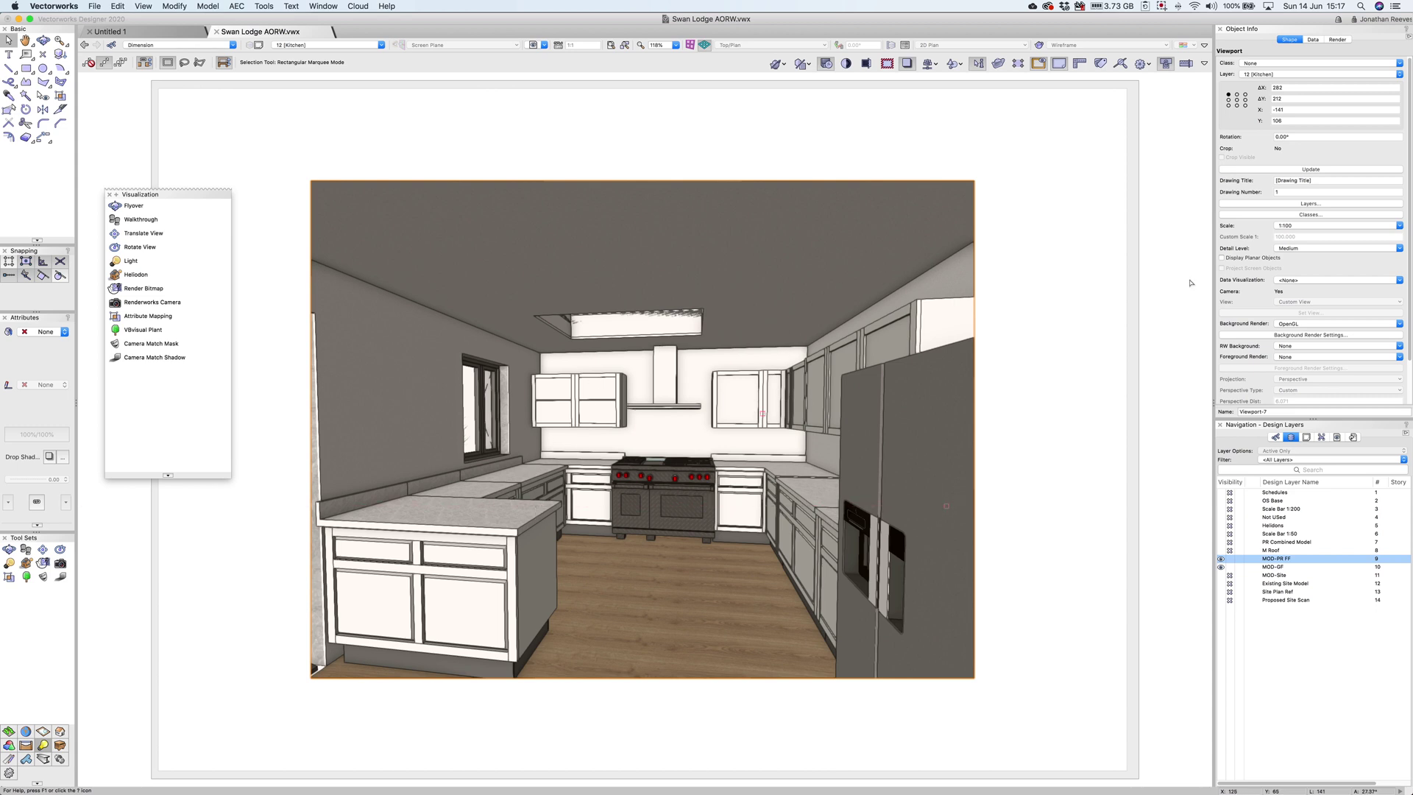
# Review the viewport's lighting options beside the rendering and close them without changes.
pyautogui.scroll(-2, 1337, 340)
pyautogui.click(1295, 365)
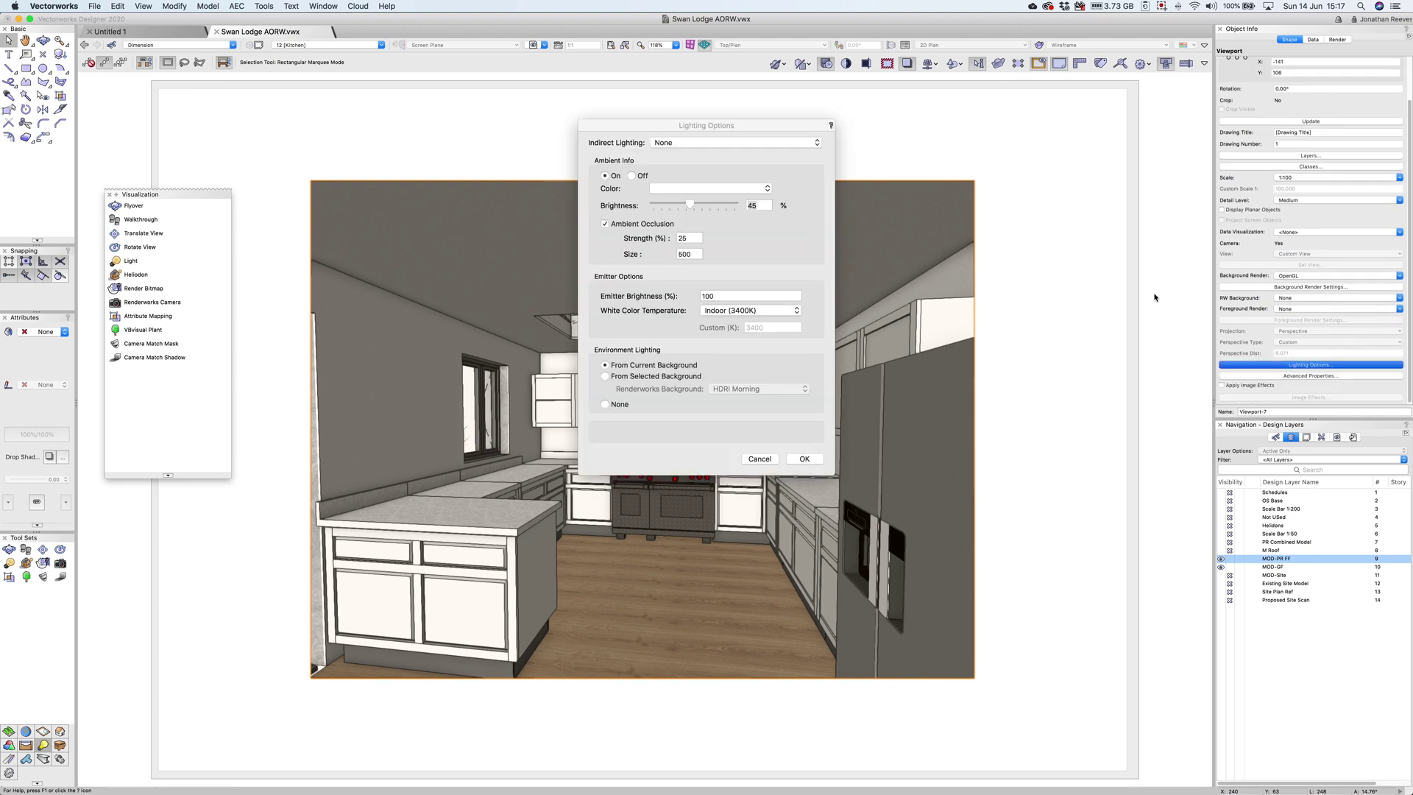
pyautogui.moveTo(654, 128); pyautogui.dragTo(931, 198)
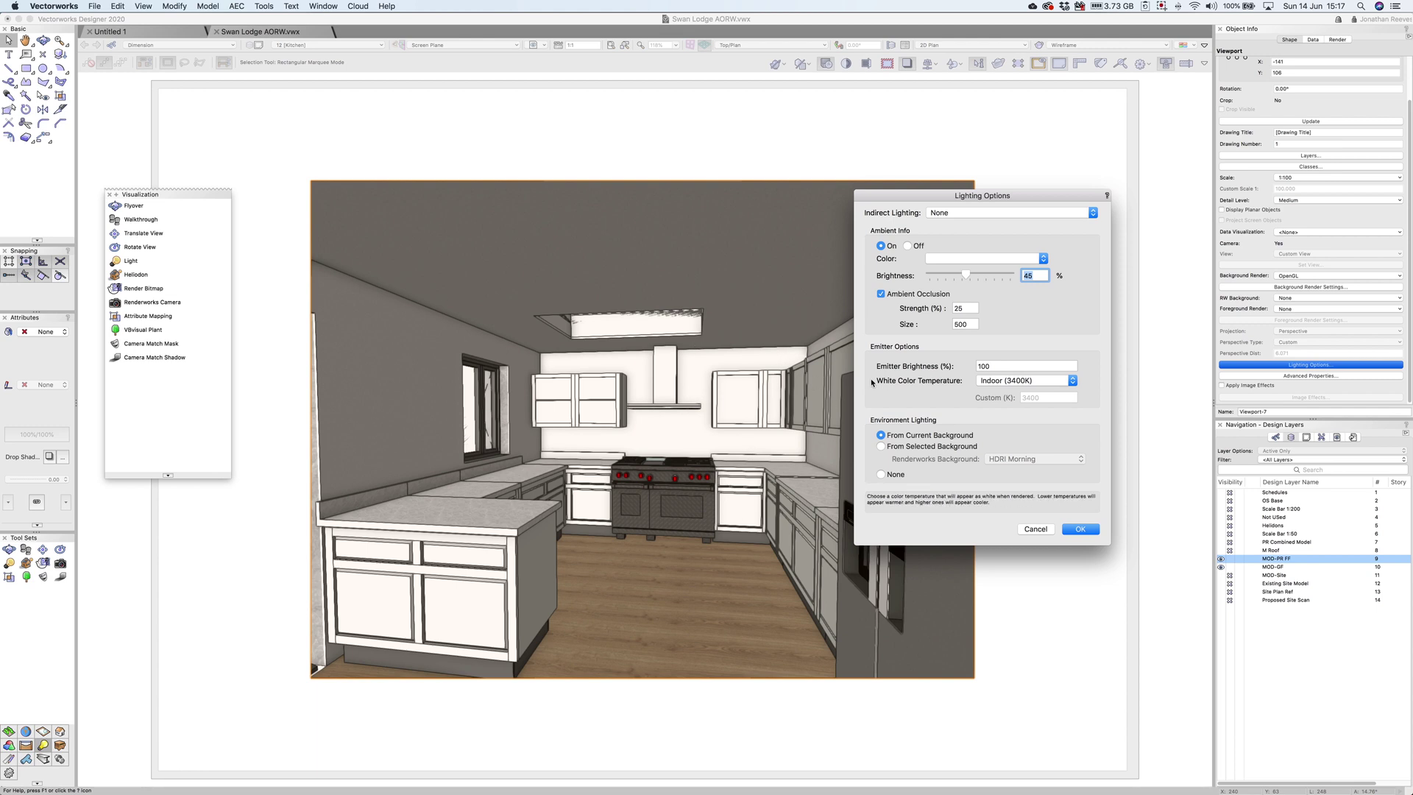
pyautogui.click(1036, 529)
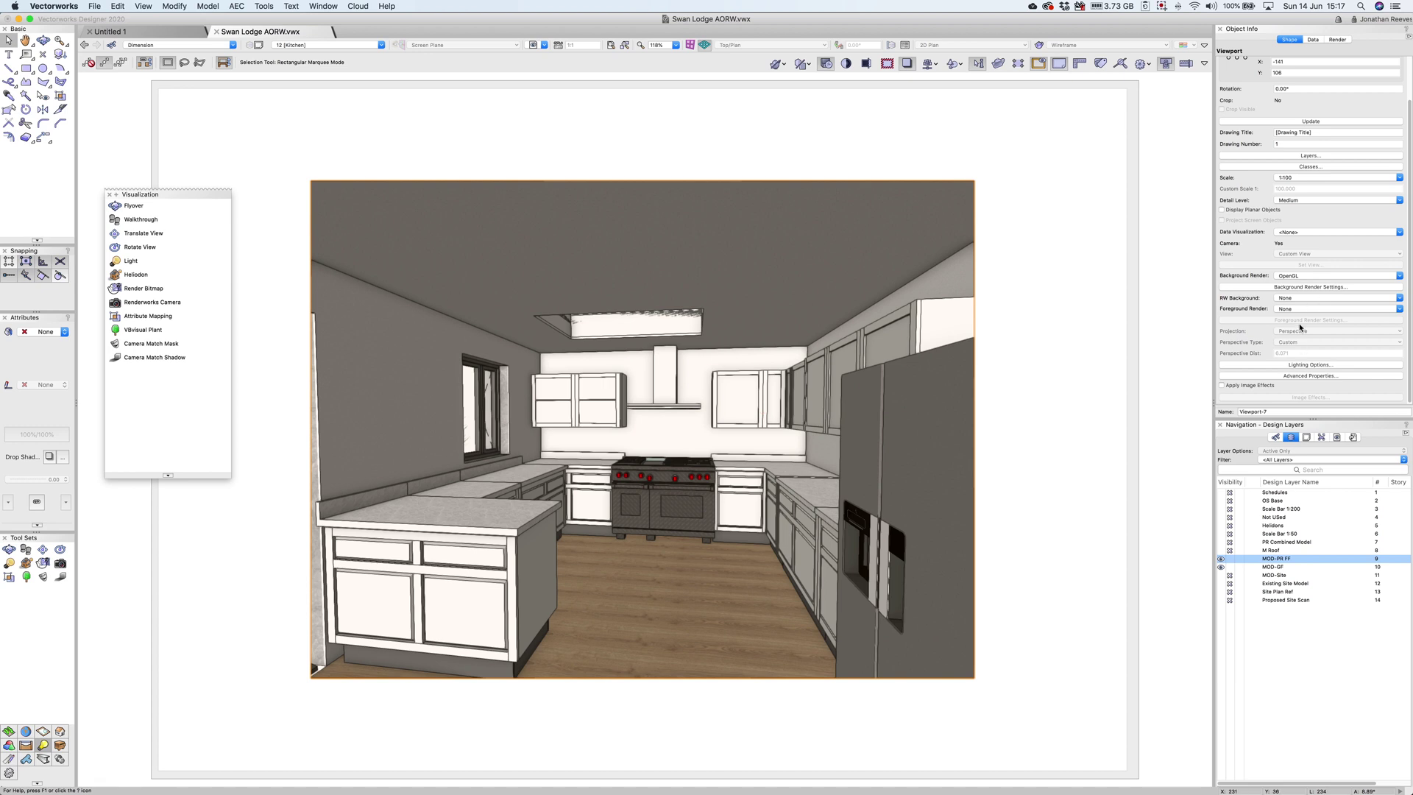
# Apply image effects to the kitchen viewport with strongly reduced saturation and moderate soft edges.
pyautogui.click(1222, 386)
pyautogui.click(1269, 398)
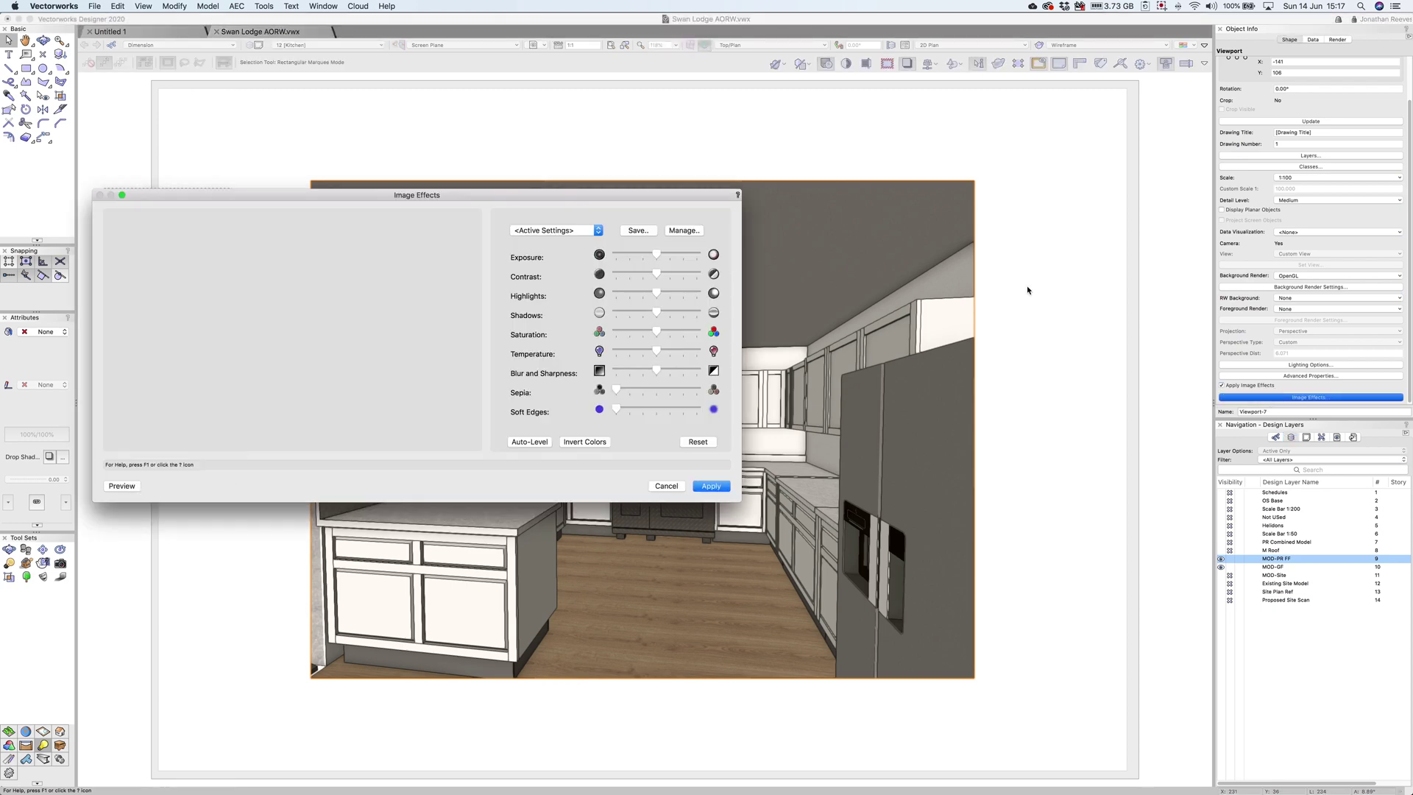
pyautogui.moveTo(668, 197); pyautogui.dragTo(997, 111)
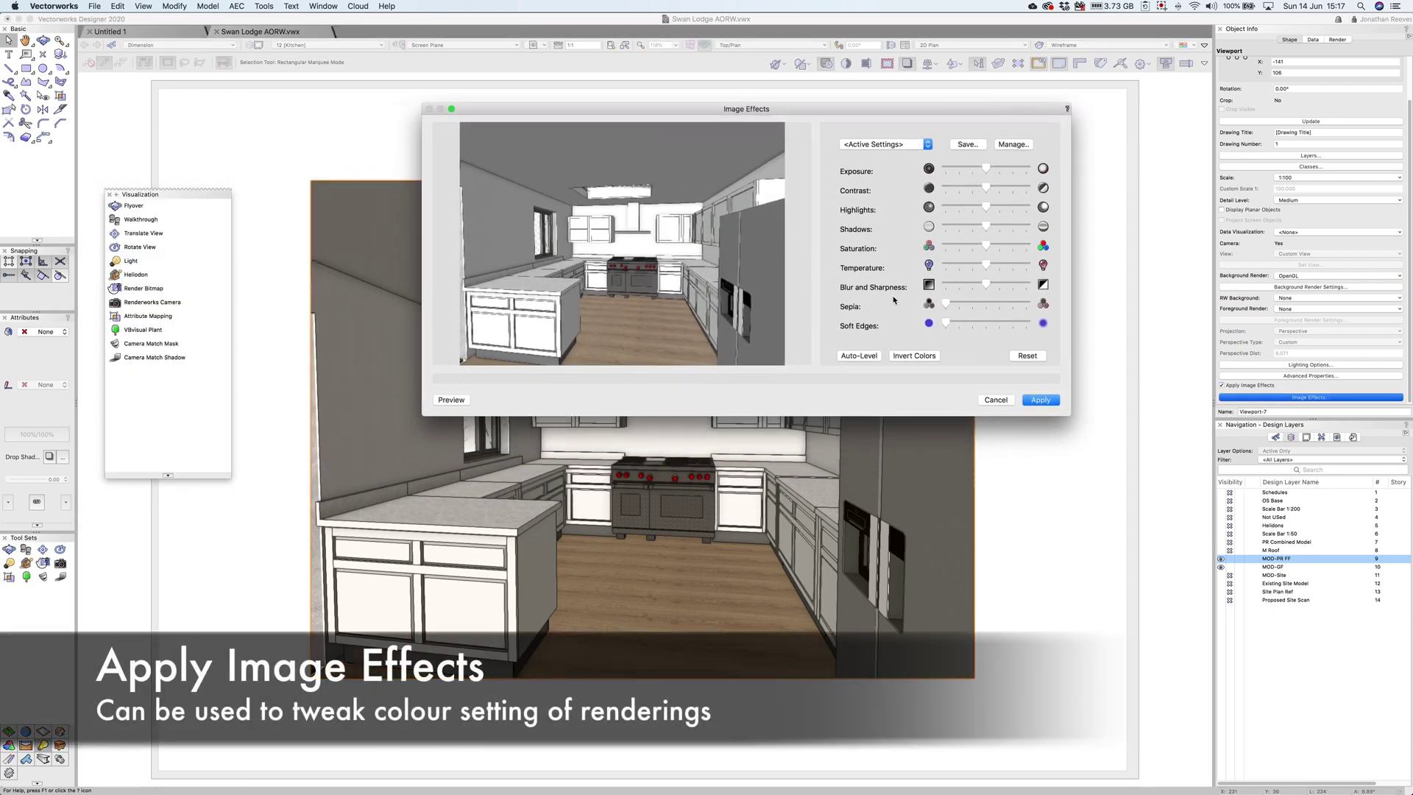
pyautogui.moveTo(986, 245); pyautogui.dragTo(953, 247)
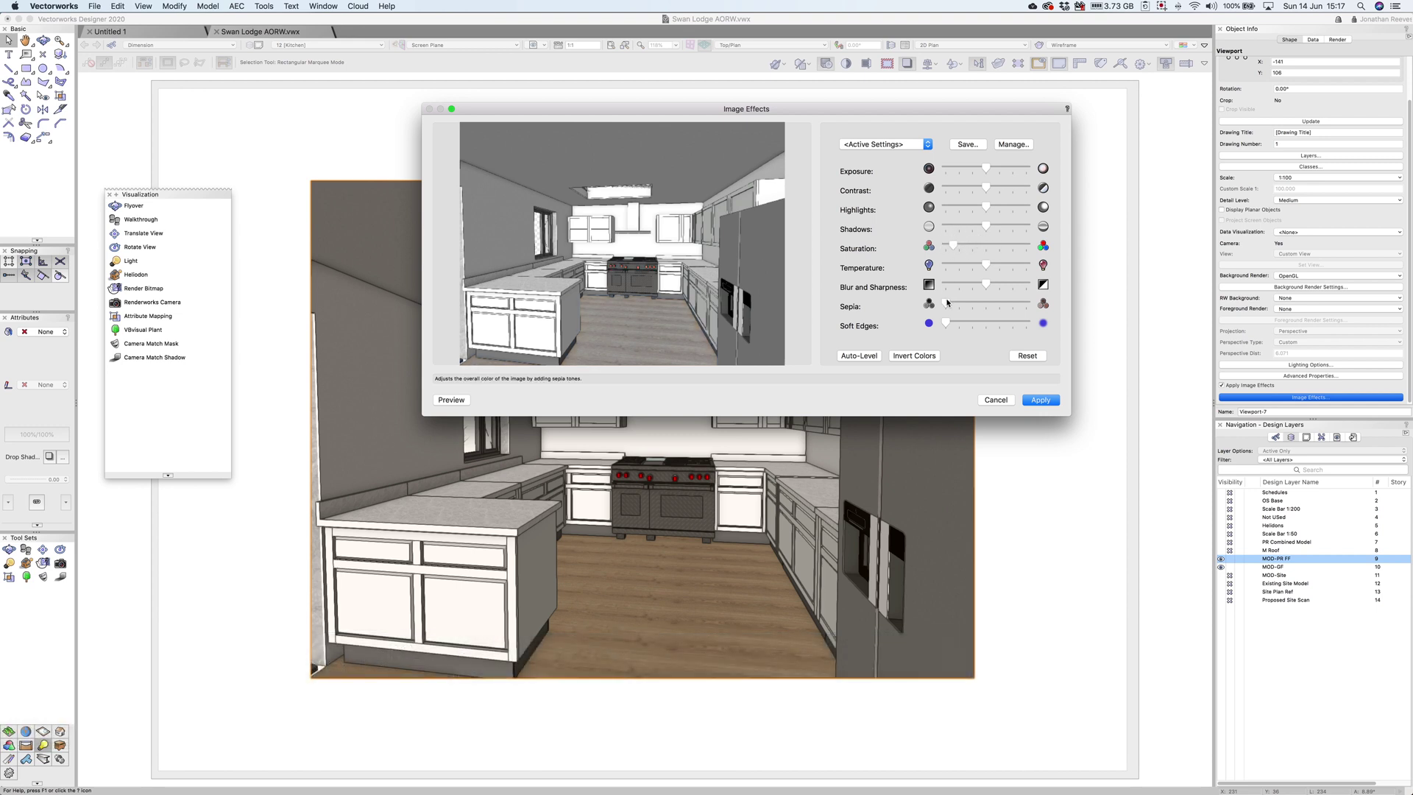
pyautogui.moveTo(945, 327); pyautogui.dragTo(976, 325)
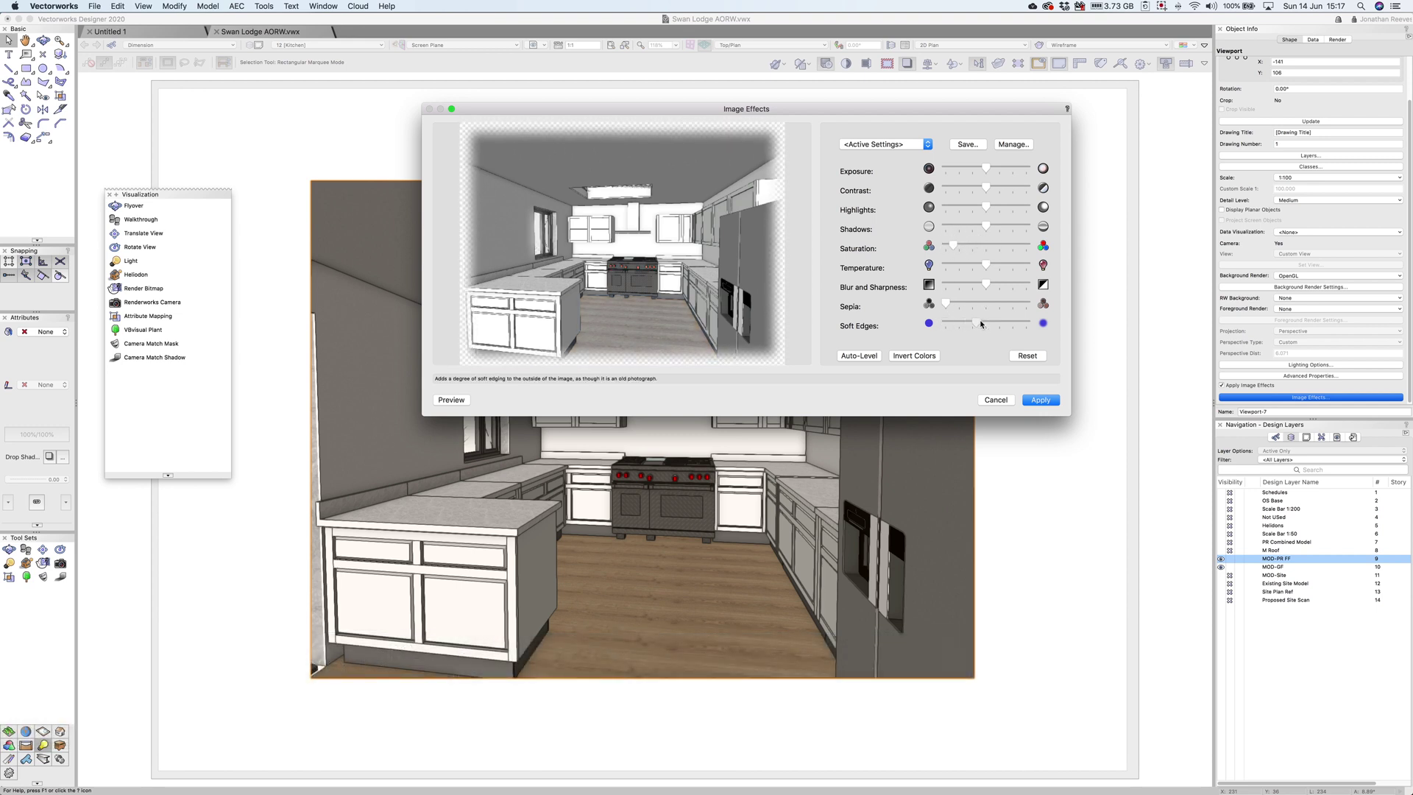
pyautogui.click(1044, 401)
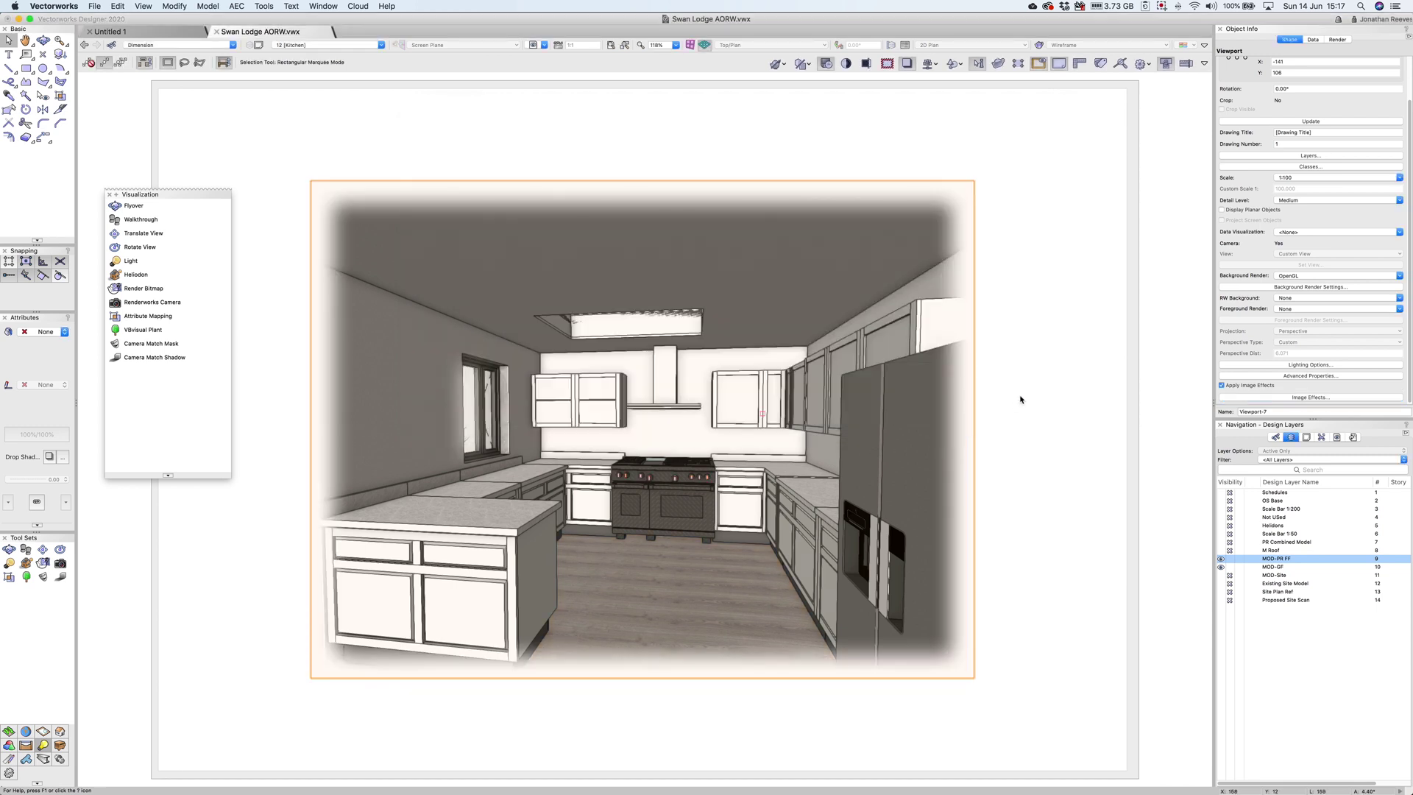
# Leave the kitchen sheet, make the MOD-GF design layer active and show the whole plan in Top/Plan view.
pyautogui.click(1031, 387)
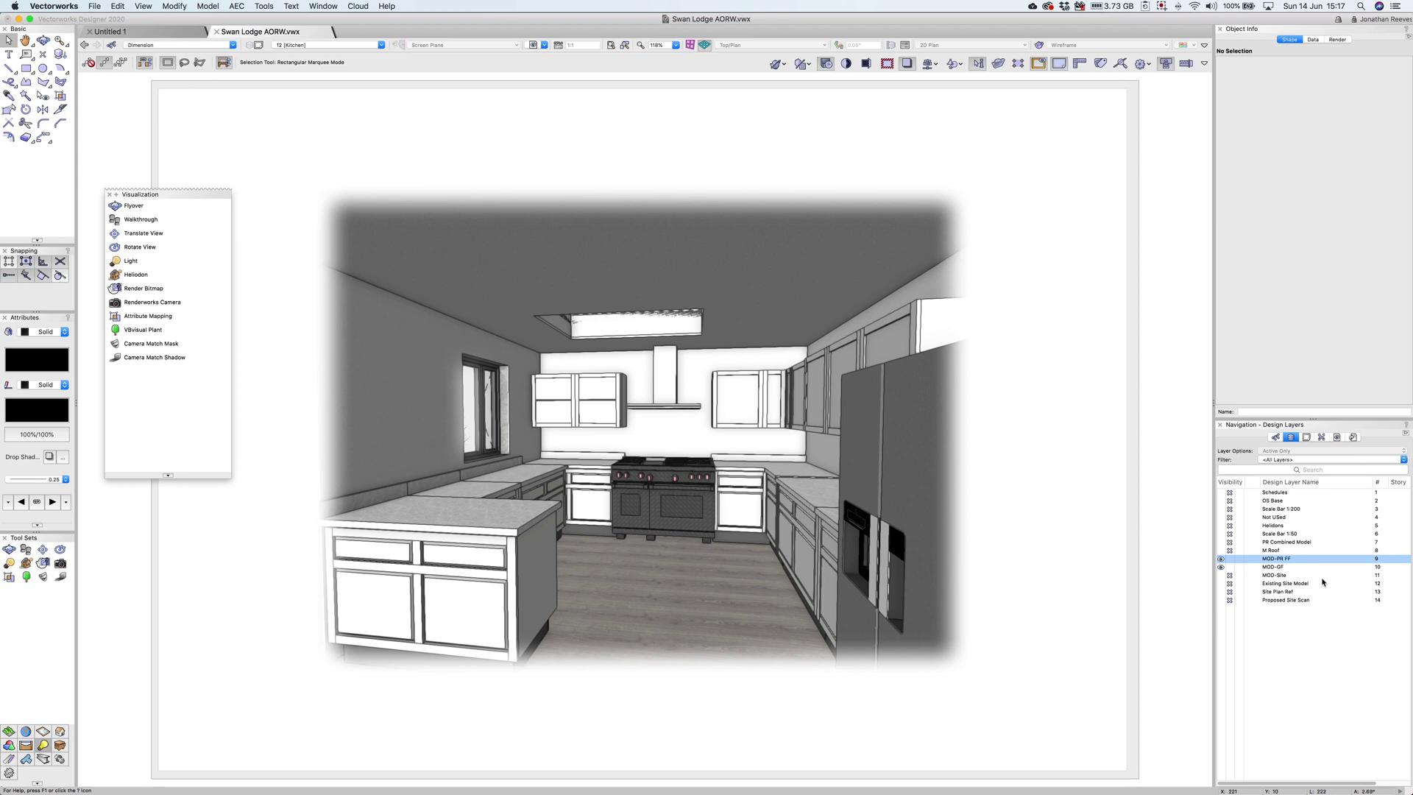
pyautogui.click(1268, 568)
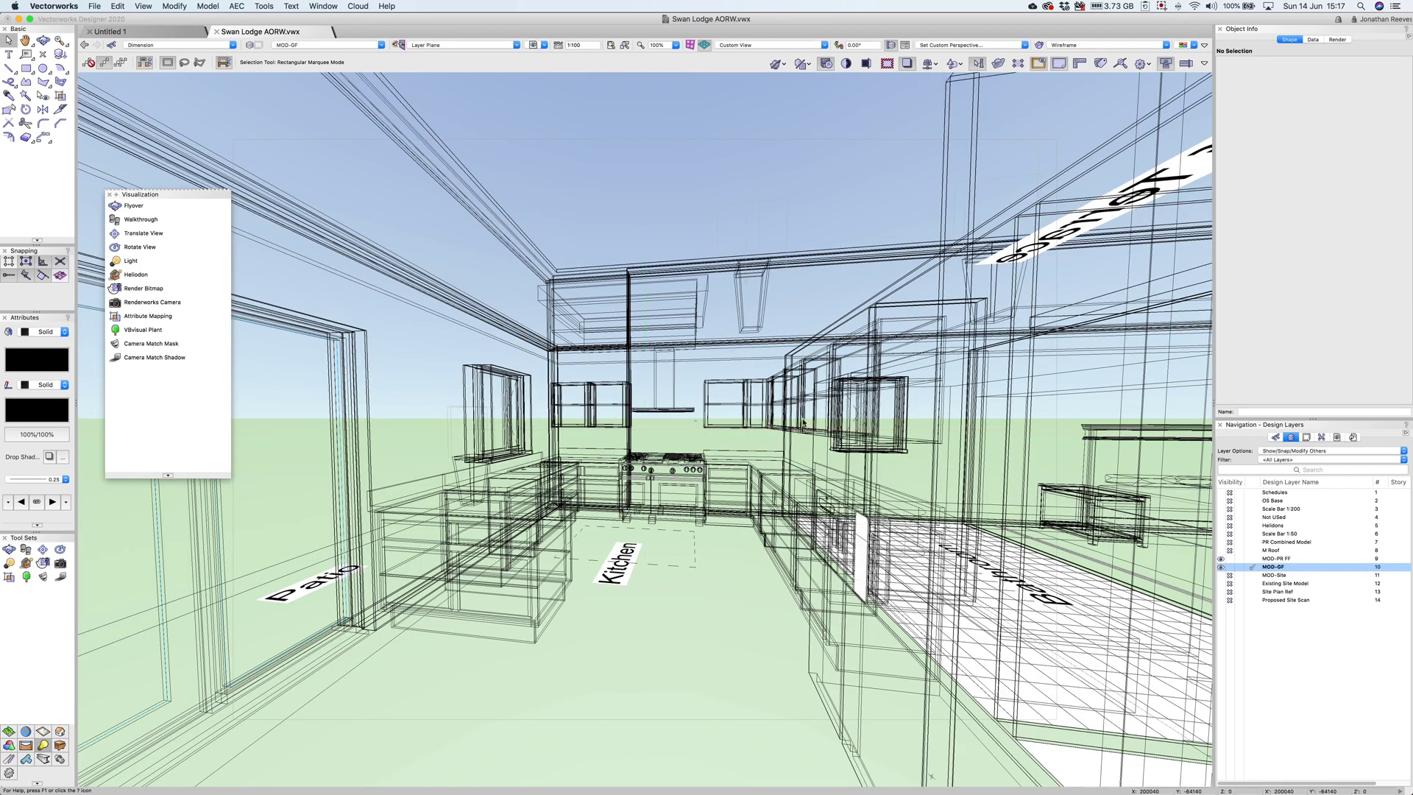
pyautogui.press('0')
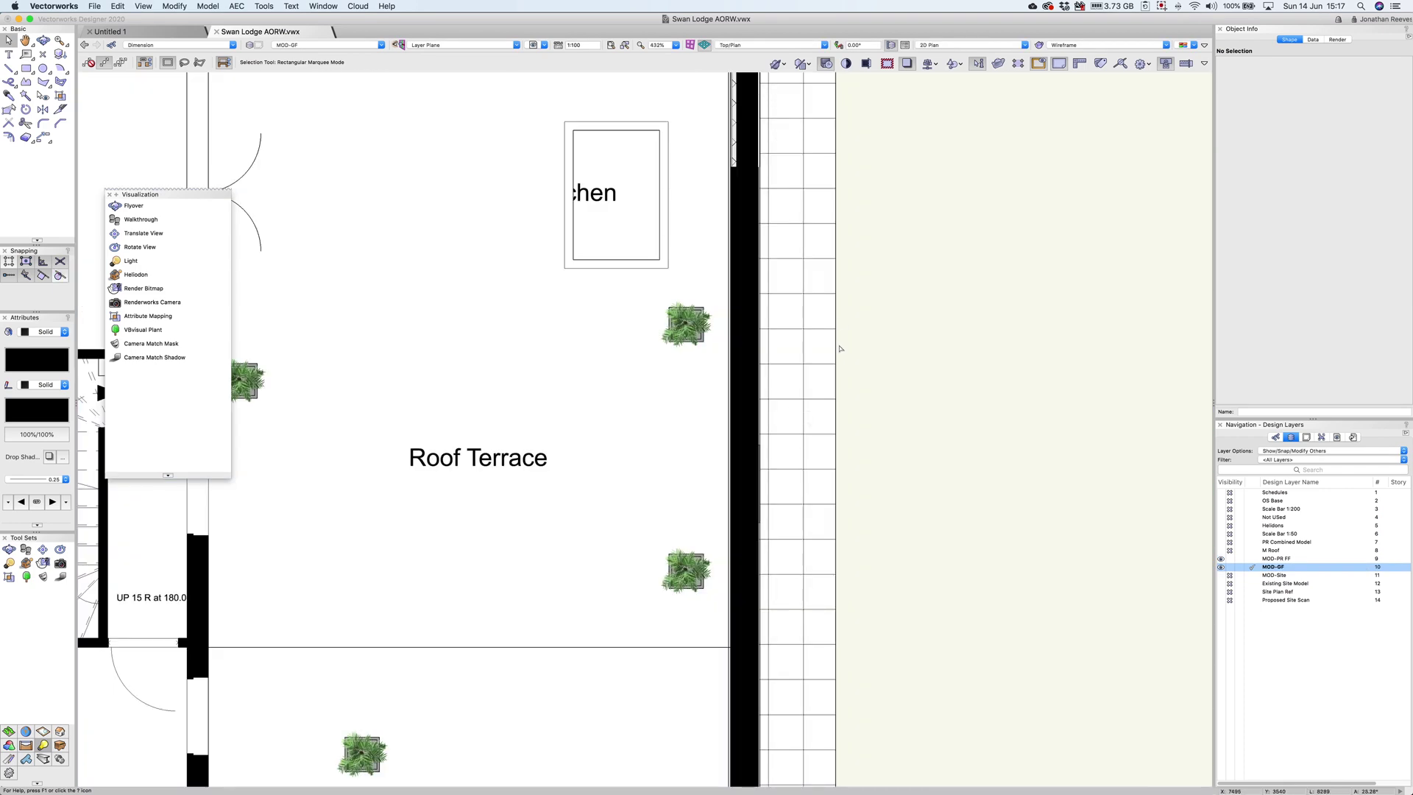
pyautogui.scroll(-5, 832, 347)
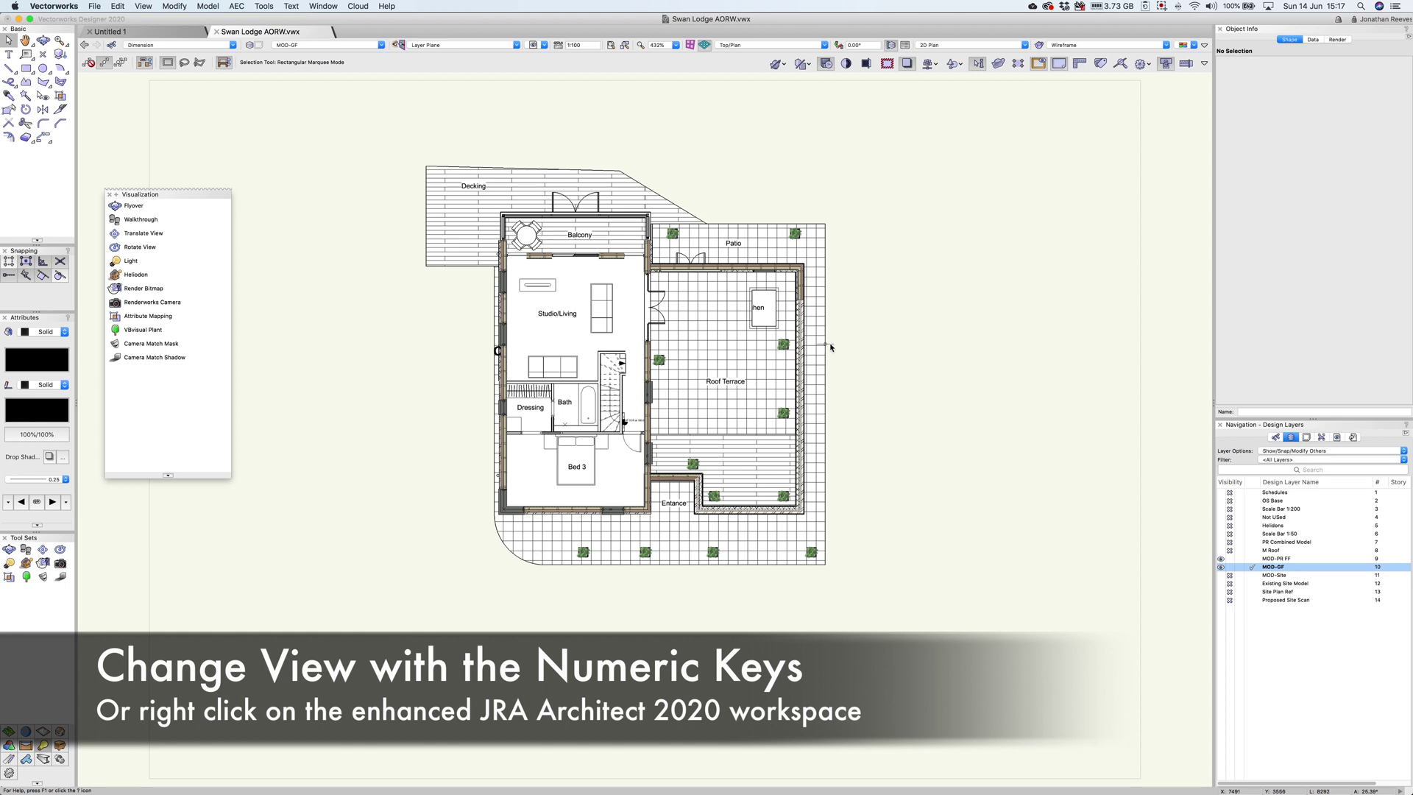
# Switch the model to the Right Isometric view and make the M Roof and MOD-Site layers visible.
pyautogui.click(761, 47)
pyautogui.click(957, 249)
pyautogui.rightClick(931, 246)
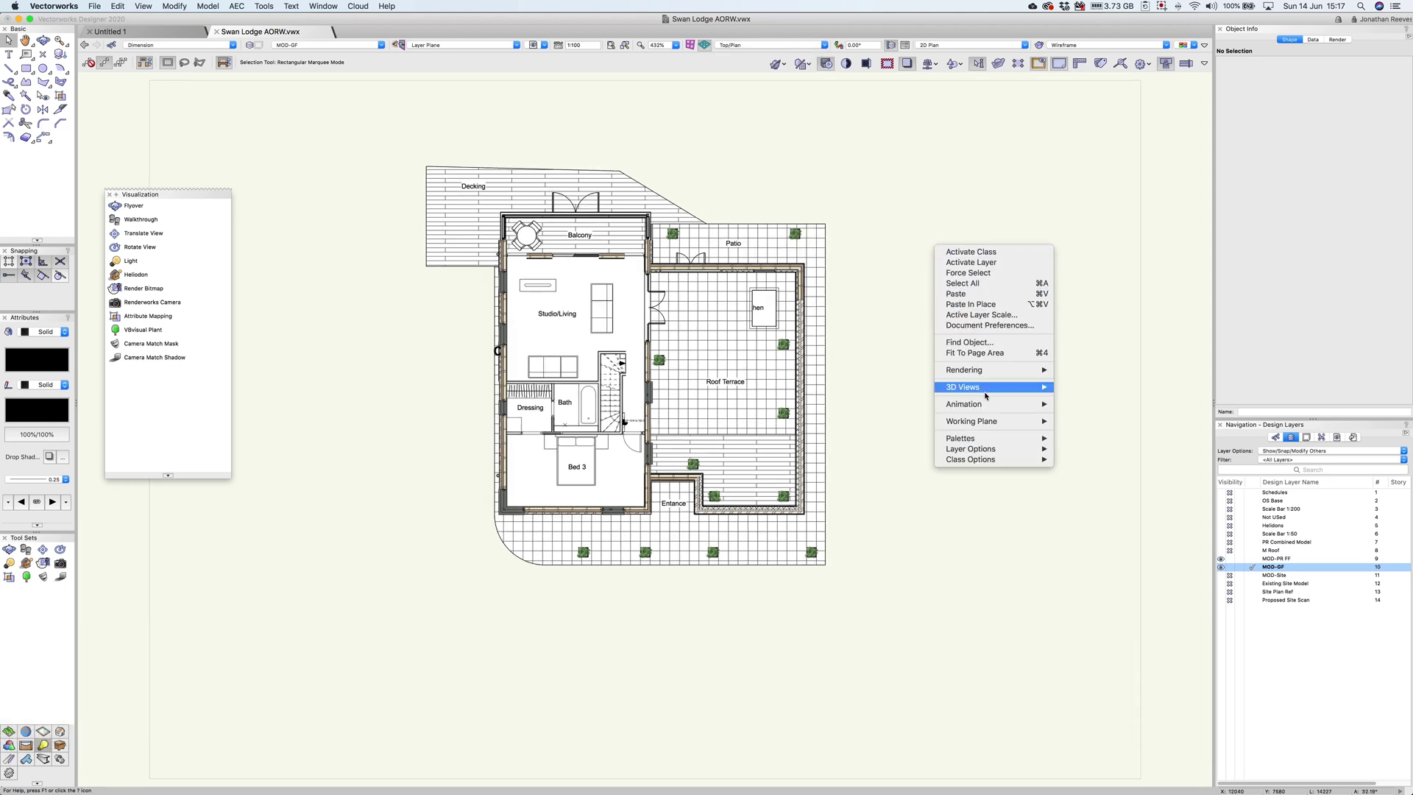
pyautogui.moveTo(981, 391)
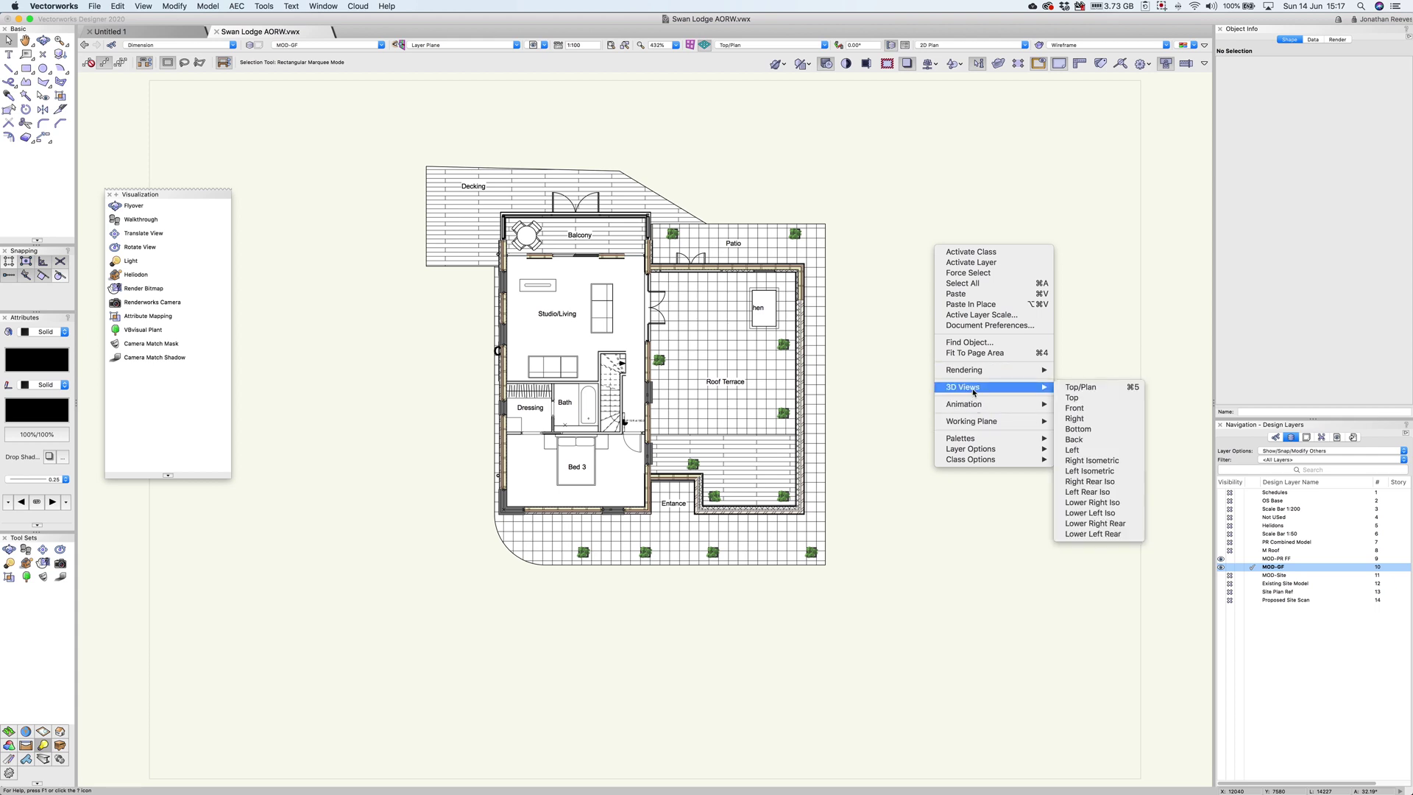
pyautogui.click(1081, 460)
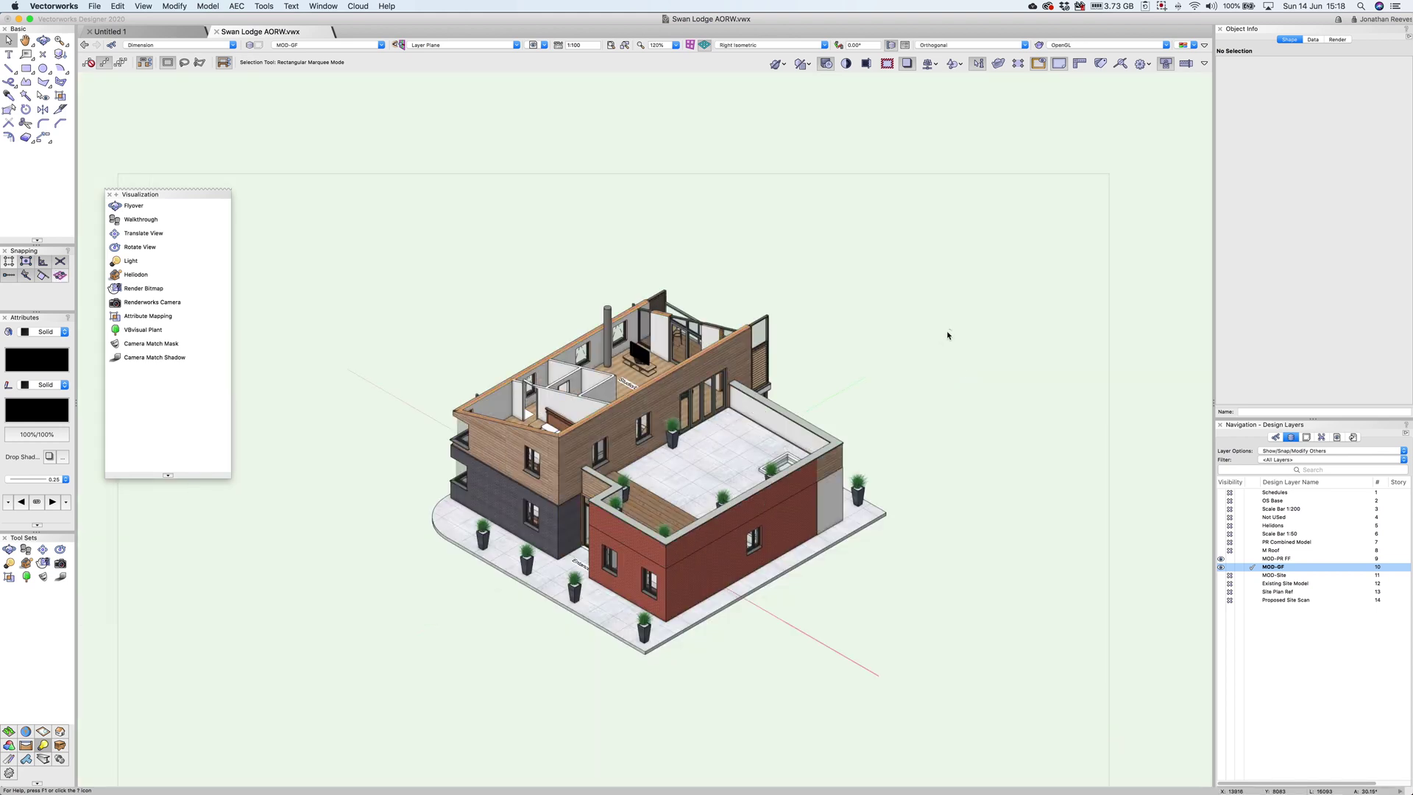
pyautogui.moveTo(1229, 550); pyautogui.dragTo(1229, 574)
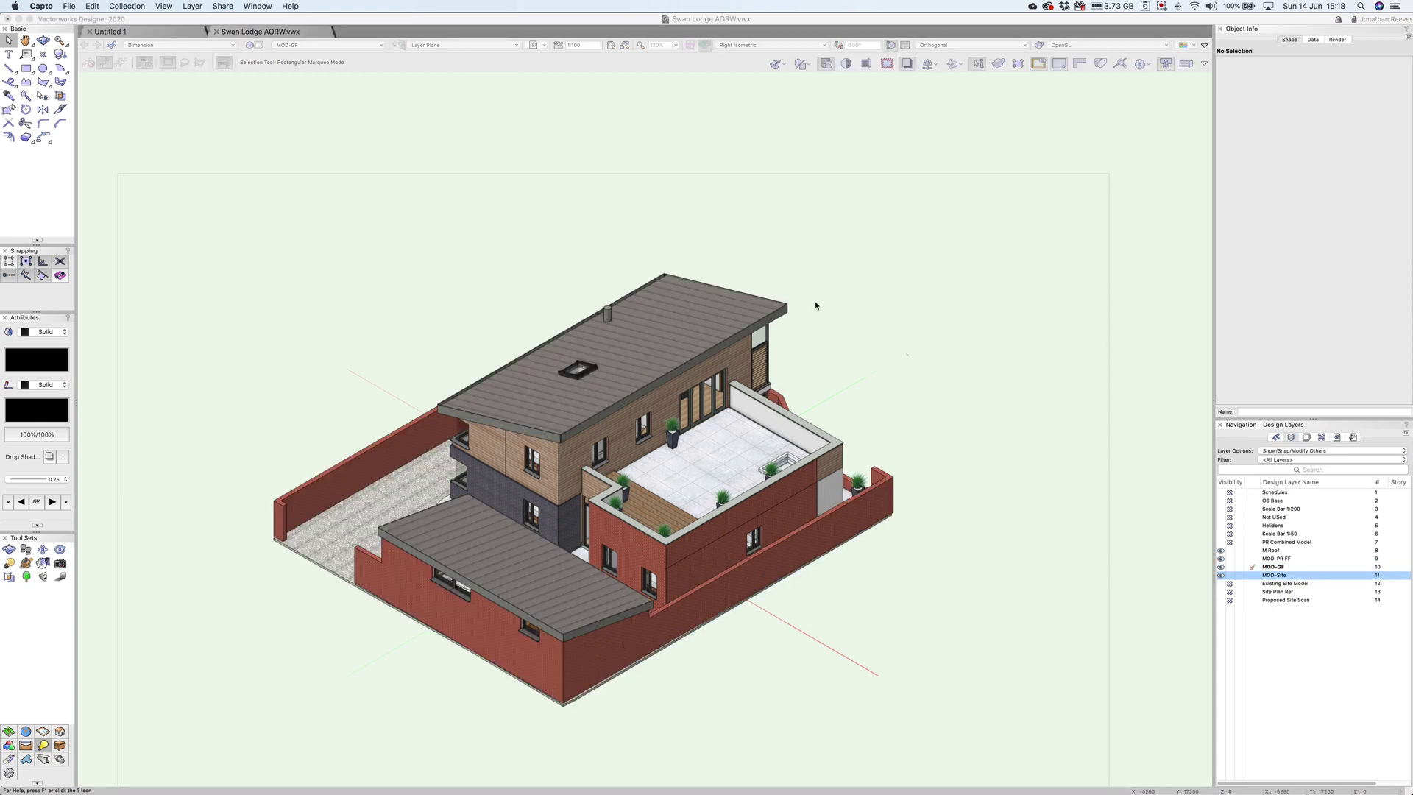
pyautogui.click(696, 225)
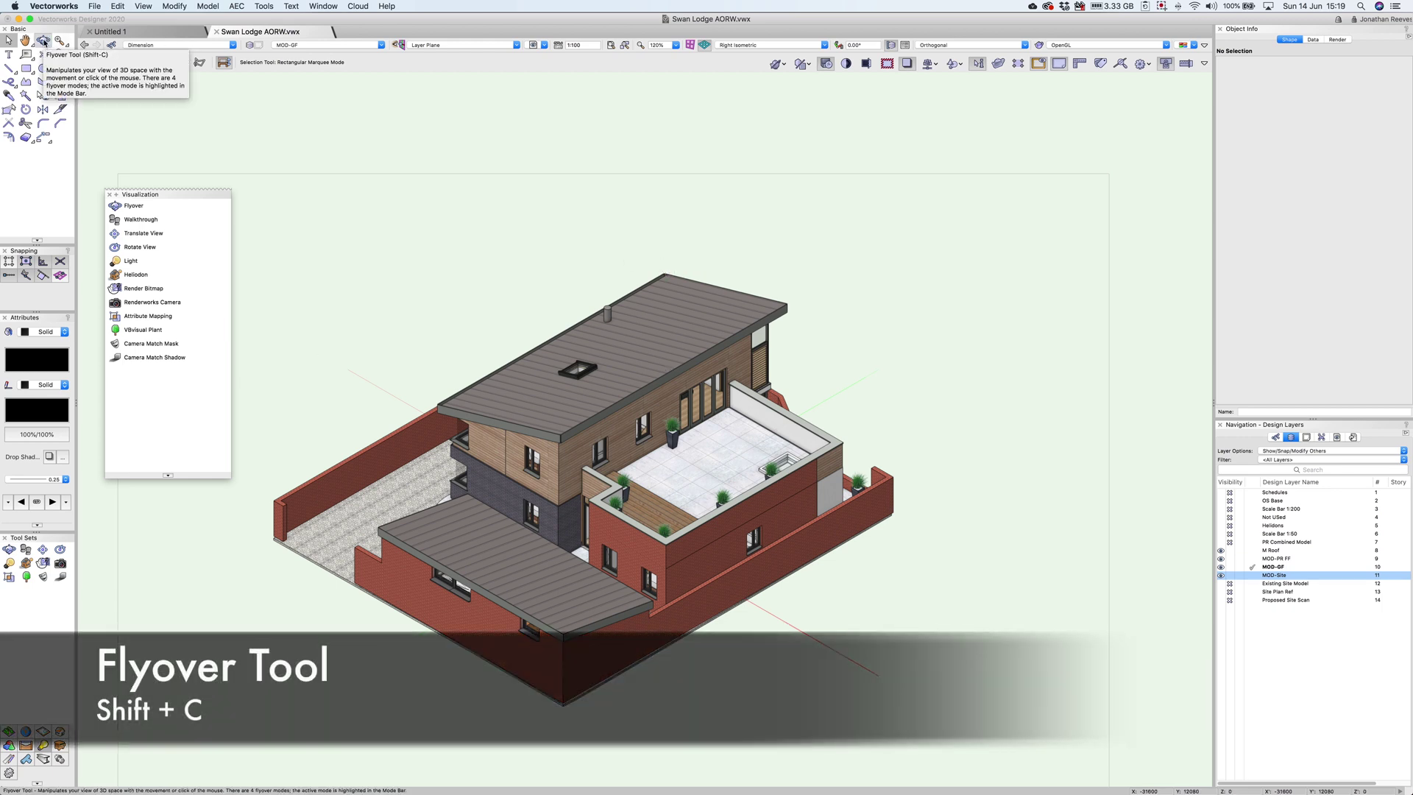
# Fly around the house model with the Flyover tool to examine it closely from the balcony and roof terrace side.
pyautogui.click(43, 41)
pyautogui.moveTo(602, 506); pyautogui.dragTo(806, 404)
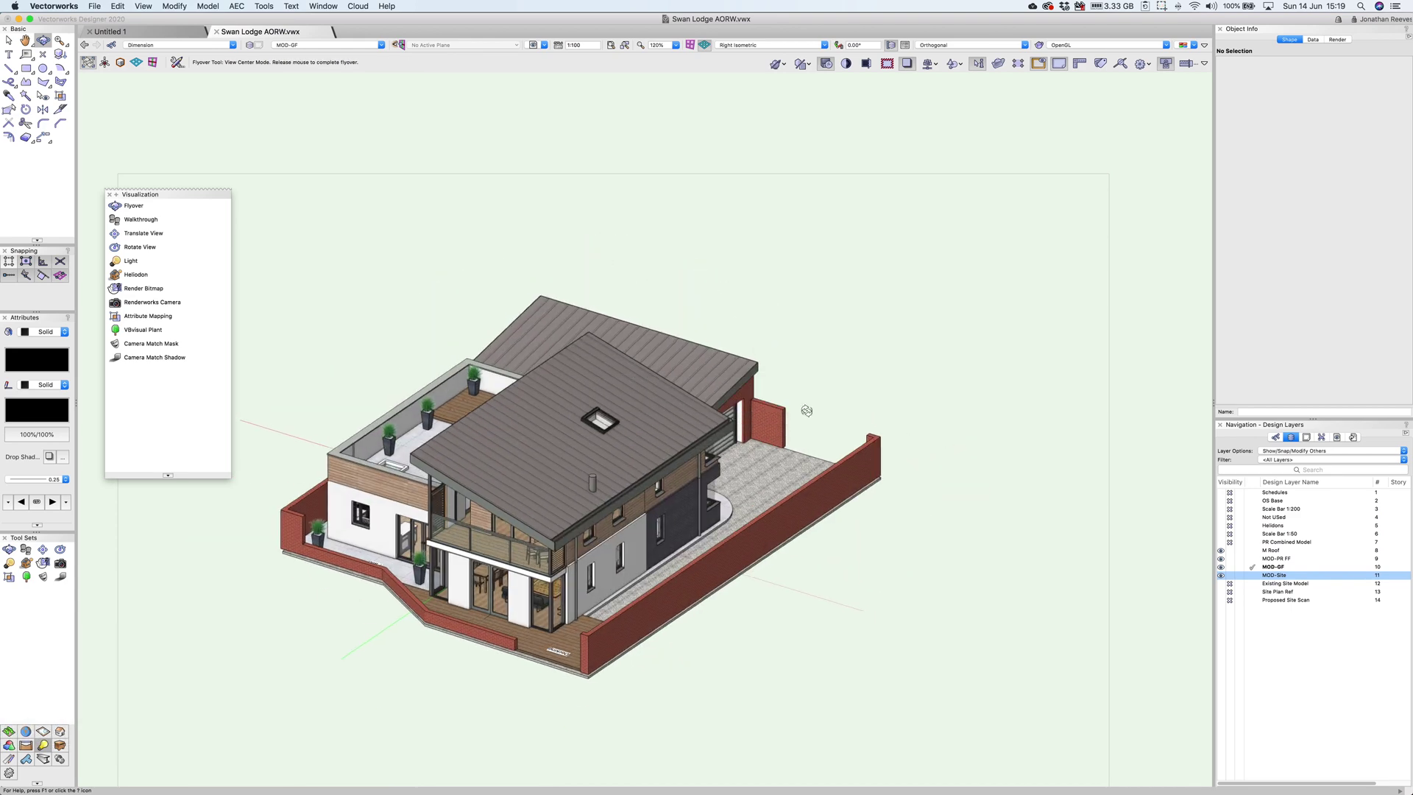
pyautogui.keyDown('ctrl'); pyautogui.moveTo(753, 439); pyautogui.dragTo(711, 537, button='middle'); pyautogui.keyUp('ctrl')
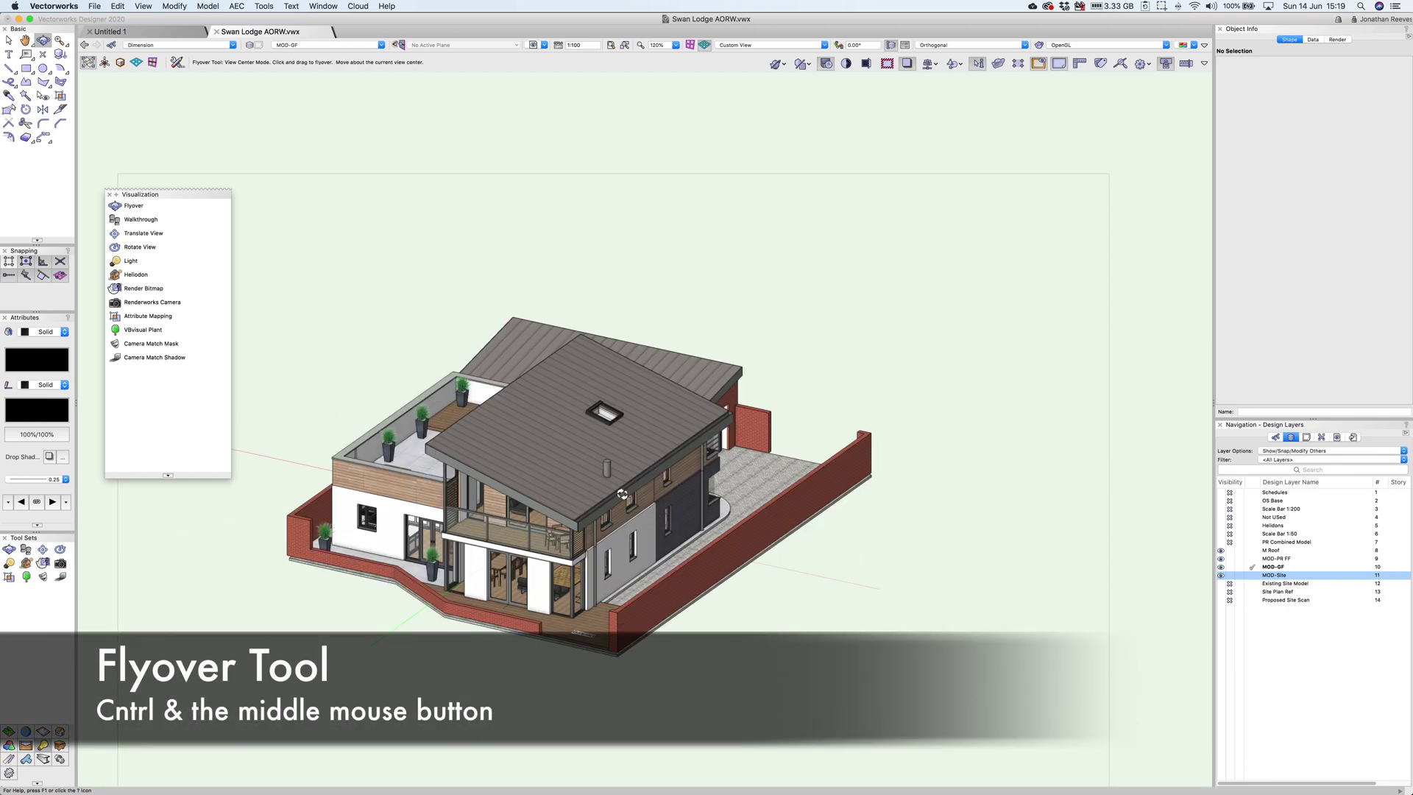
pyautogui.keyDown('ctrl'); pyautogui.moveTo(710, 499); pyautogui.dragTo(613, 490, button='middle'); pyautogui.keyUp('ctrl')
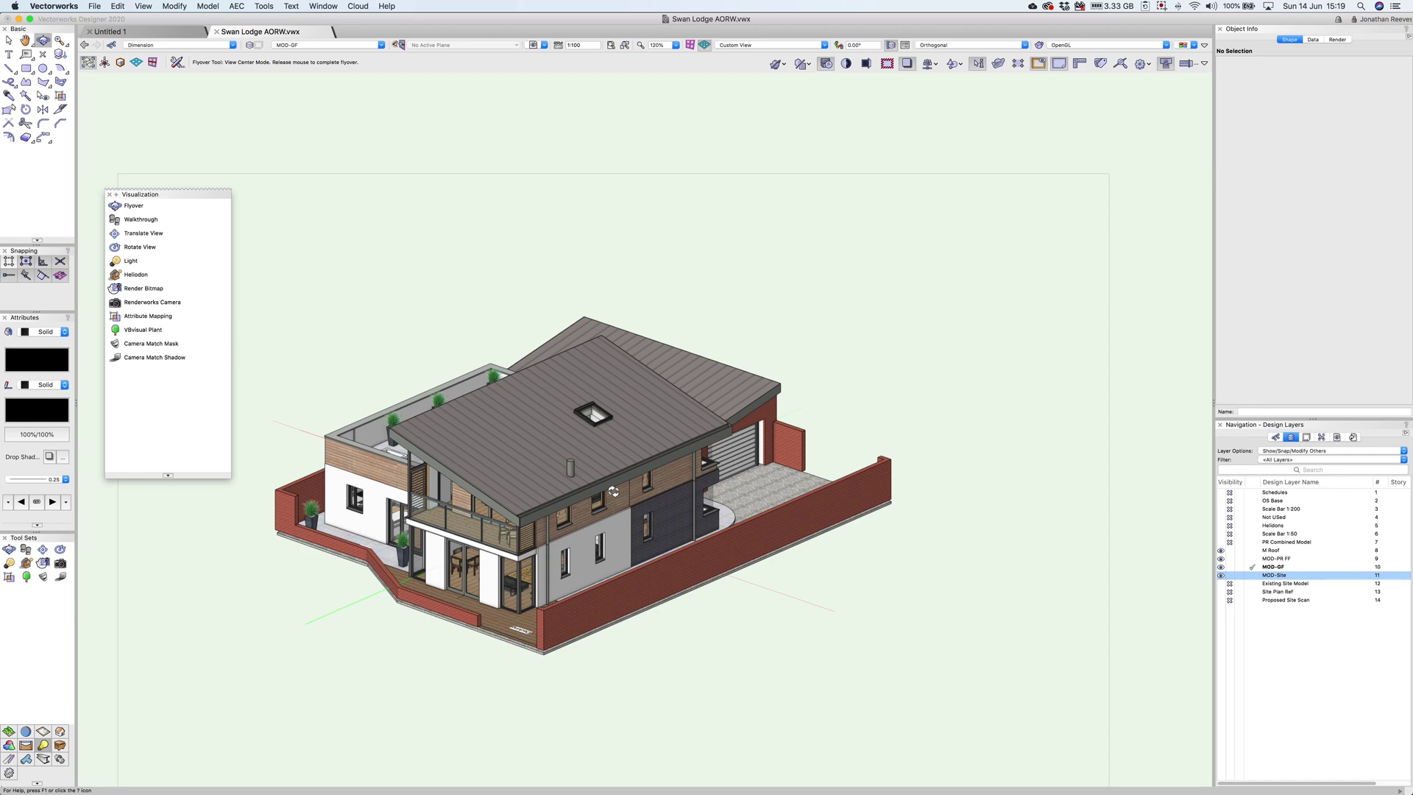
pyautogui.scroll(3, 668, 457)
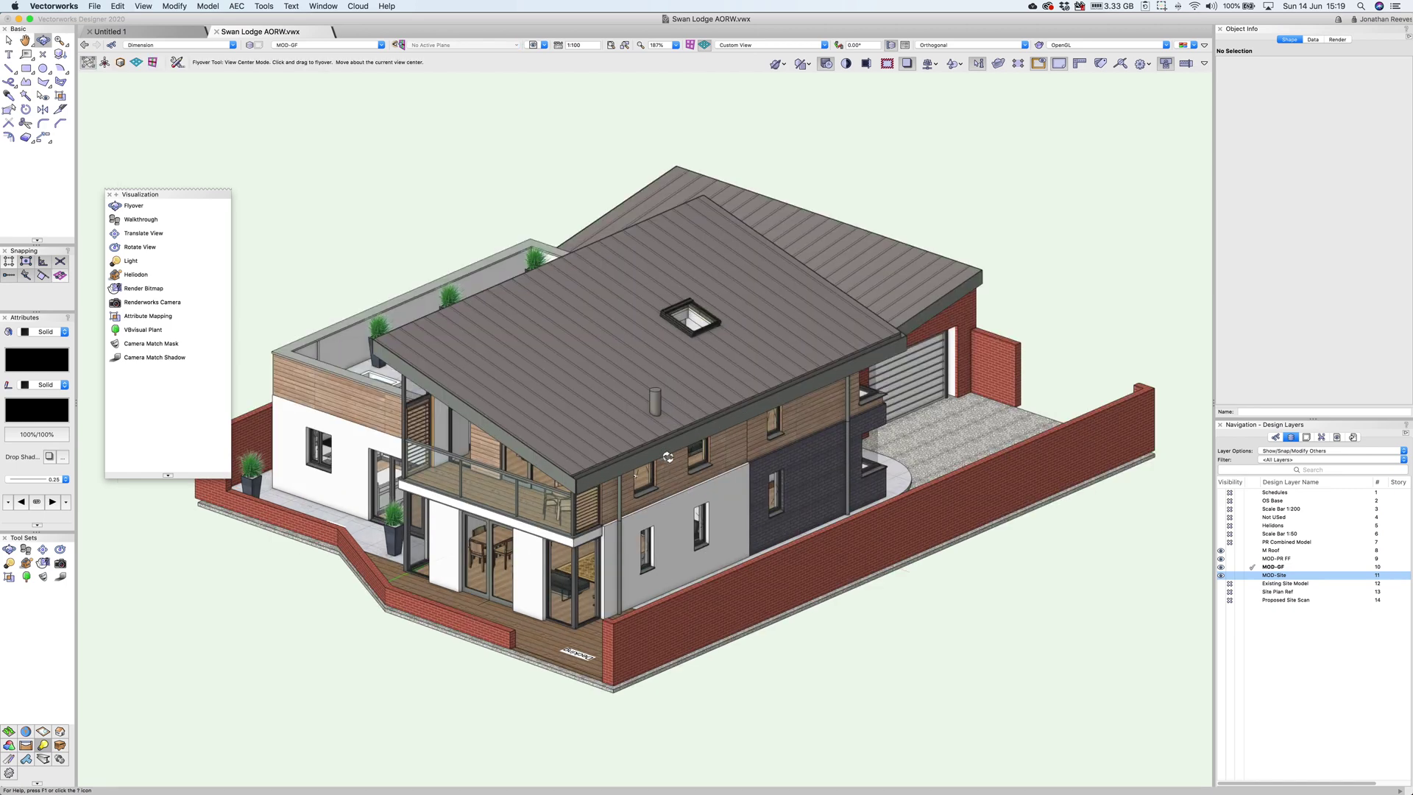
pyautogui.moveTo(547, 495); pyautogui.dragTo(653, 521)
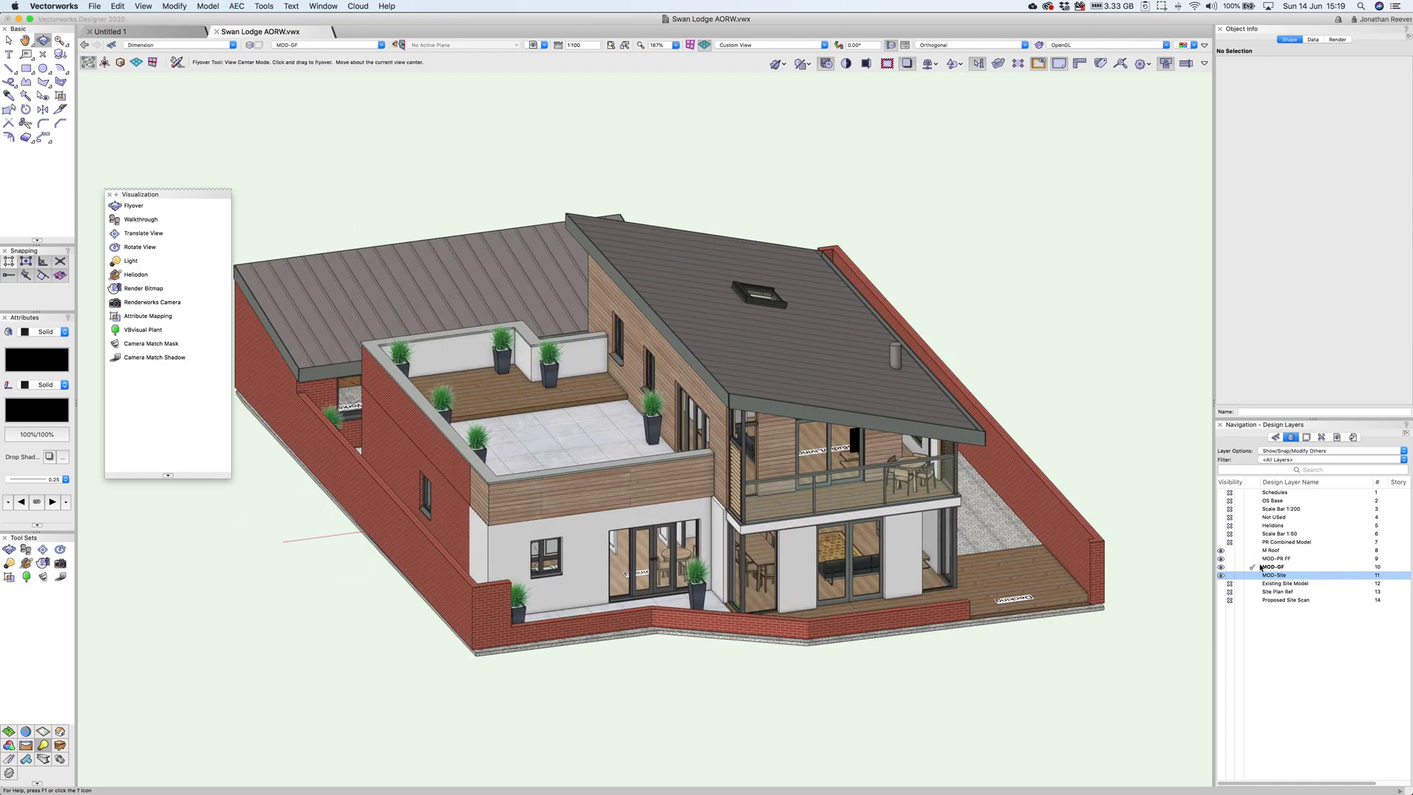
# Hide the M Roof, MOD-PR FF and MOD-Site layers, leaving only the MOD-GF layer visible.
pyautogui.click(1228, 550)
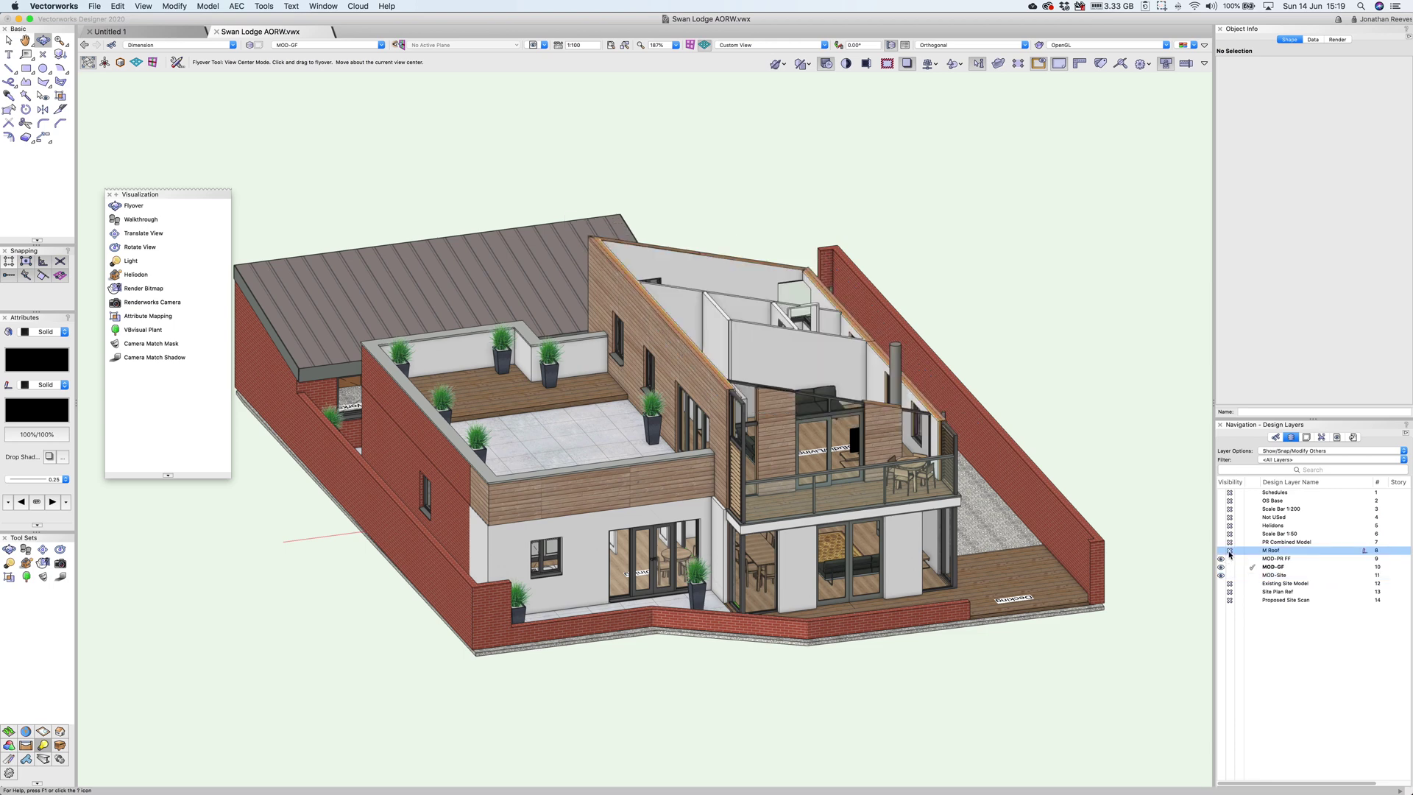
pyautogui.click(1229, 559)
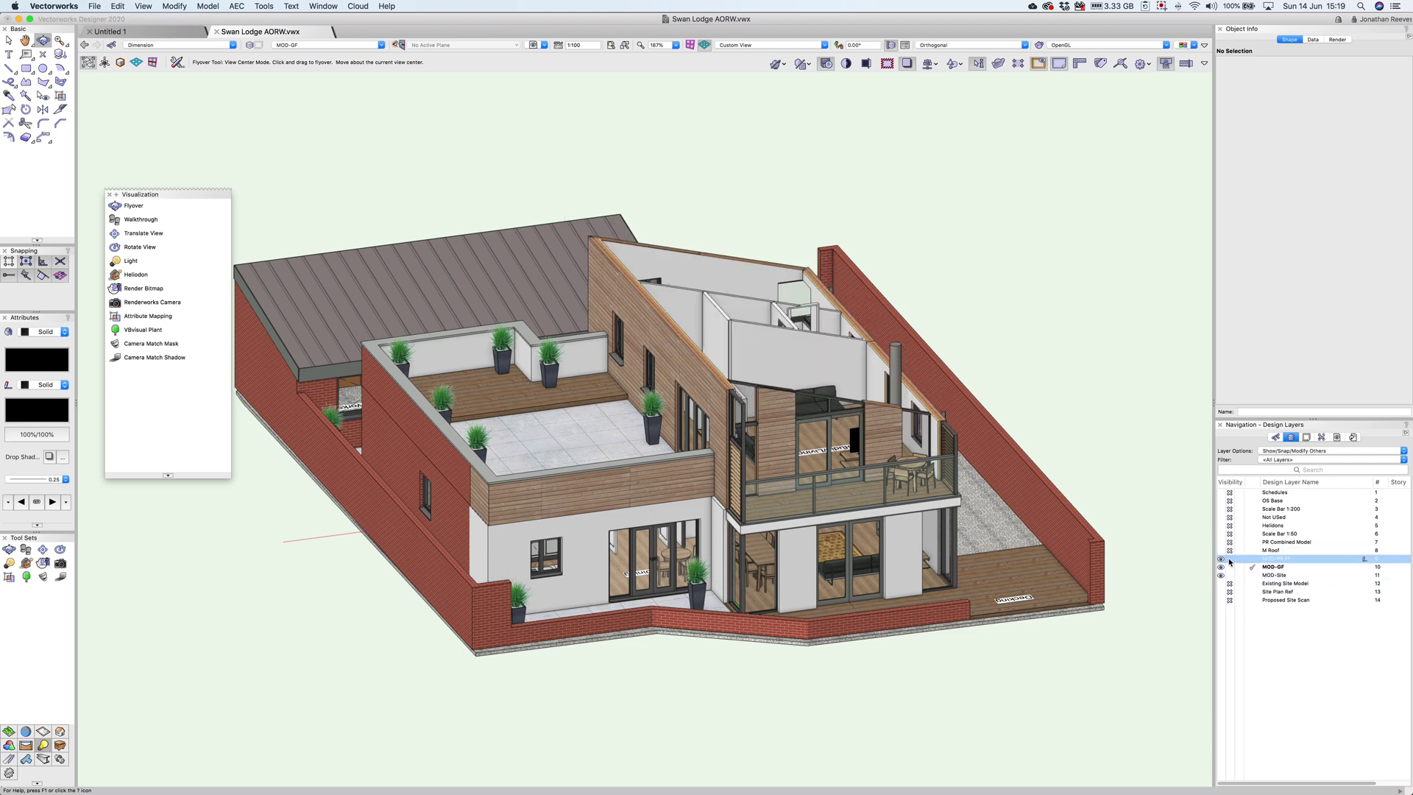
pyautogui.moveTo(876, 641); pyautogui.dragTo(891, 674)
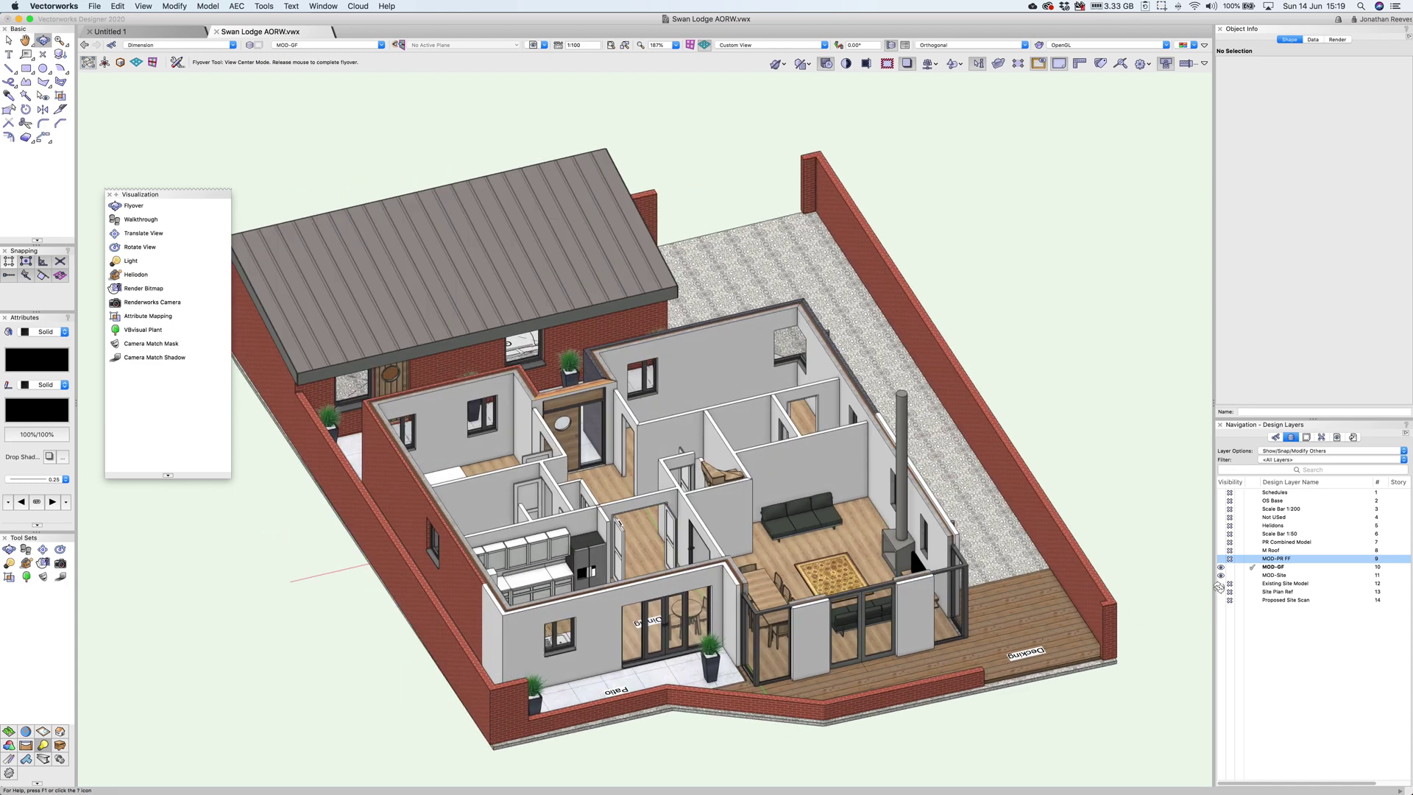
pyautogui.click(1227, 575)
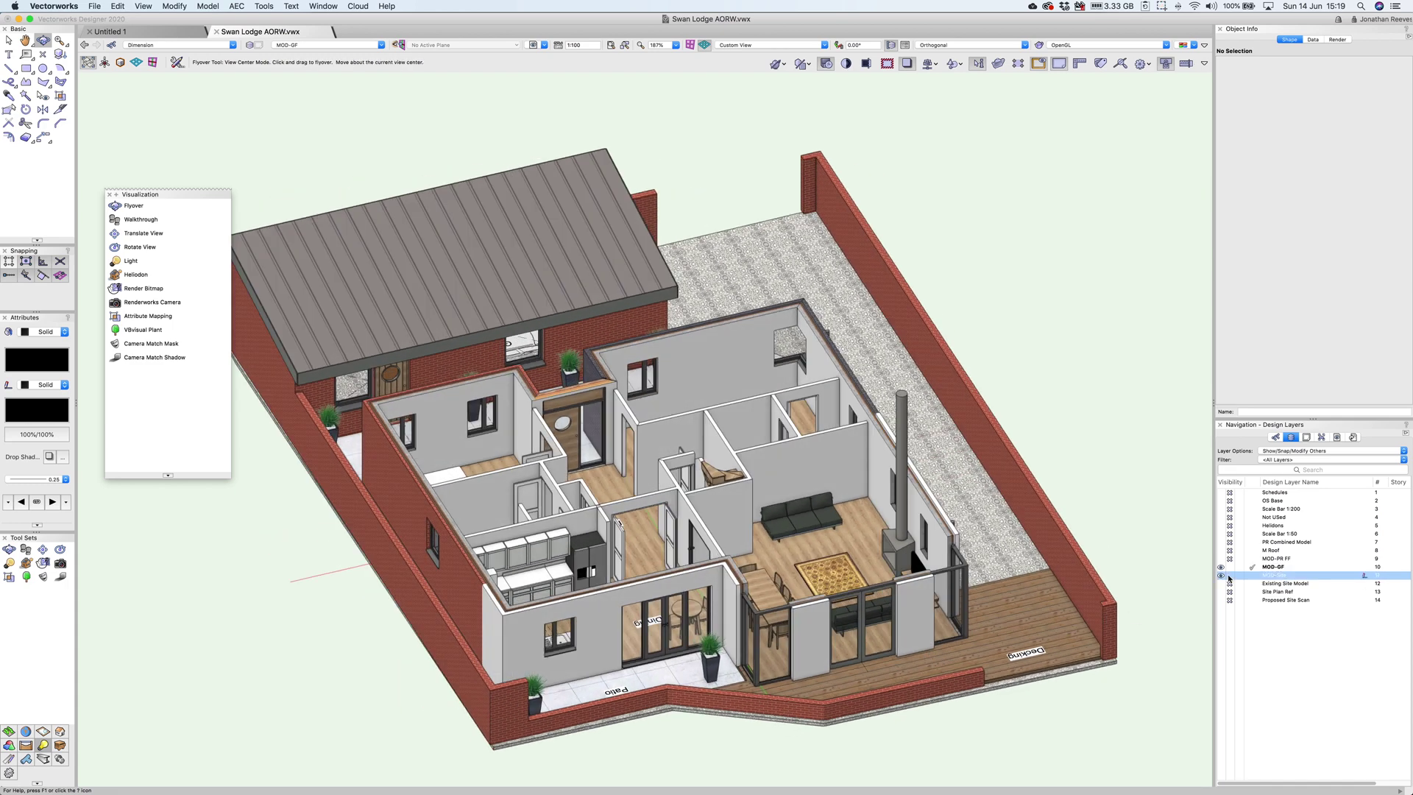
pyautogui.click(1229, 578)
# Select the paving slab outside the dark brick corner of the house and show its render texture settings.
pyautogui.moveTo(876, 602); pyautogui.dragTo(697, 588)
pyautogui.press('c')
pyautogui.moveTo(748, 434); pyautogui.dragTo(931, 688)
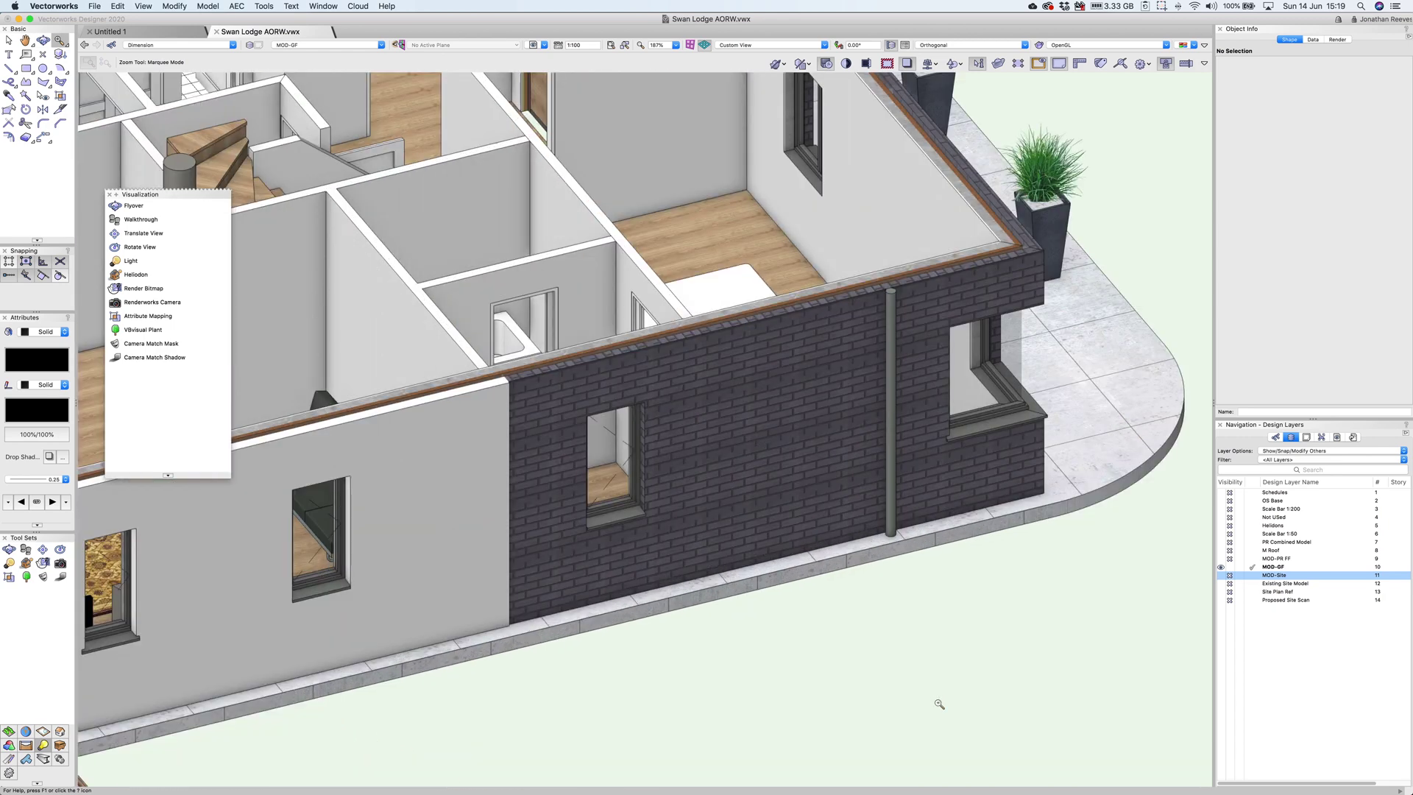
pyautogui.press('x')
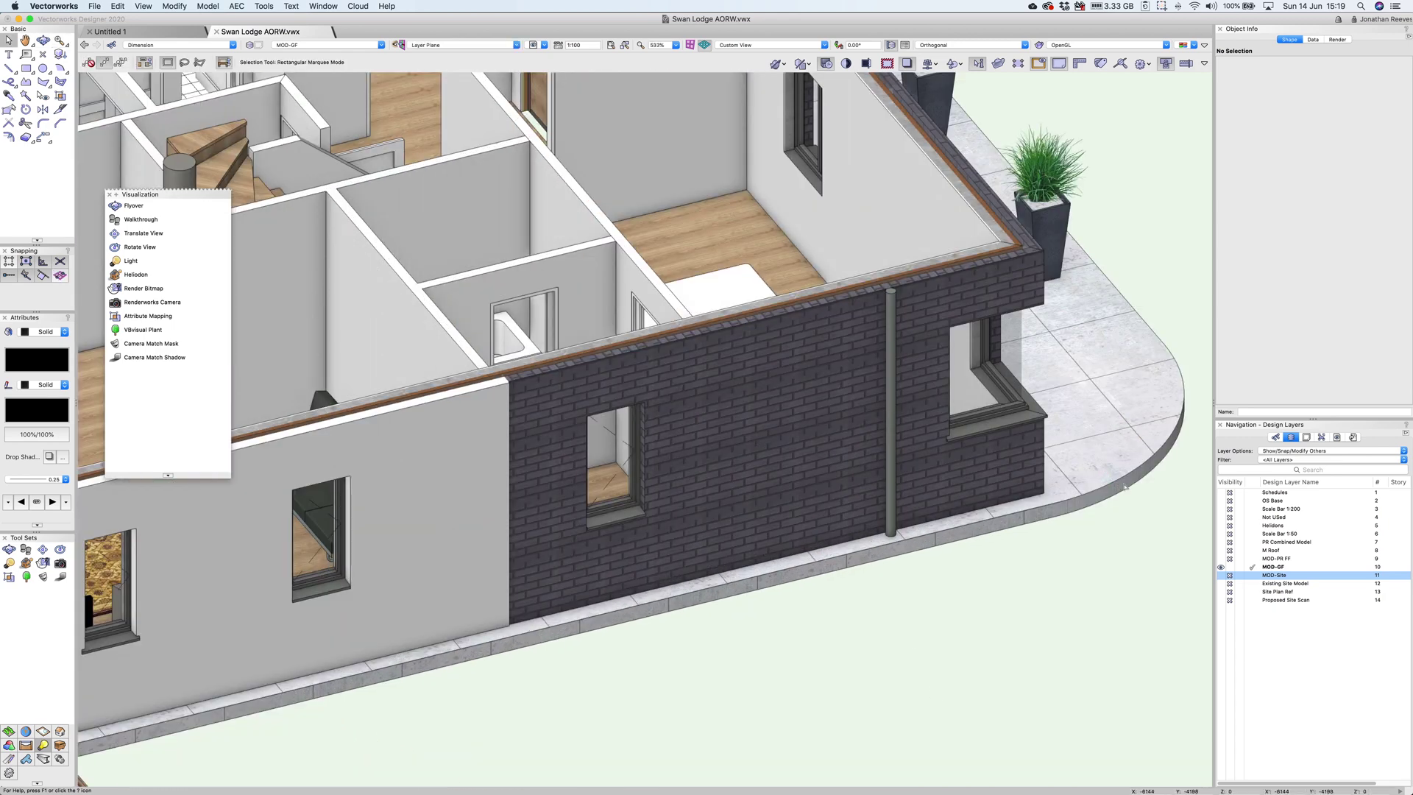
pyautogui.click(1119, 480)
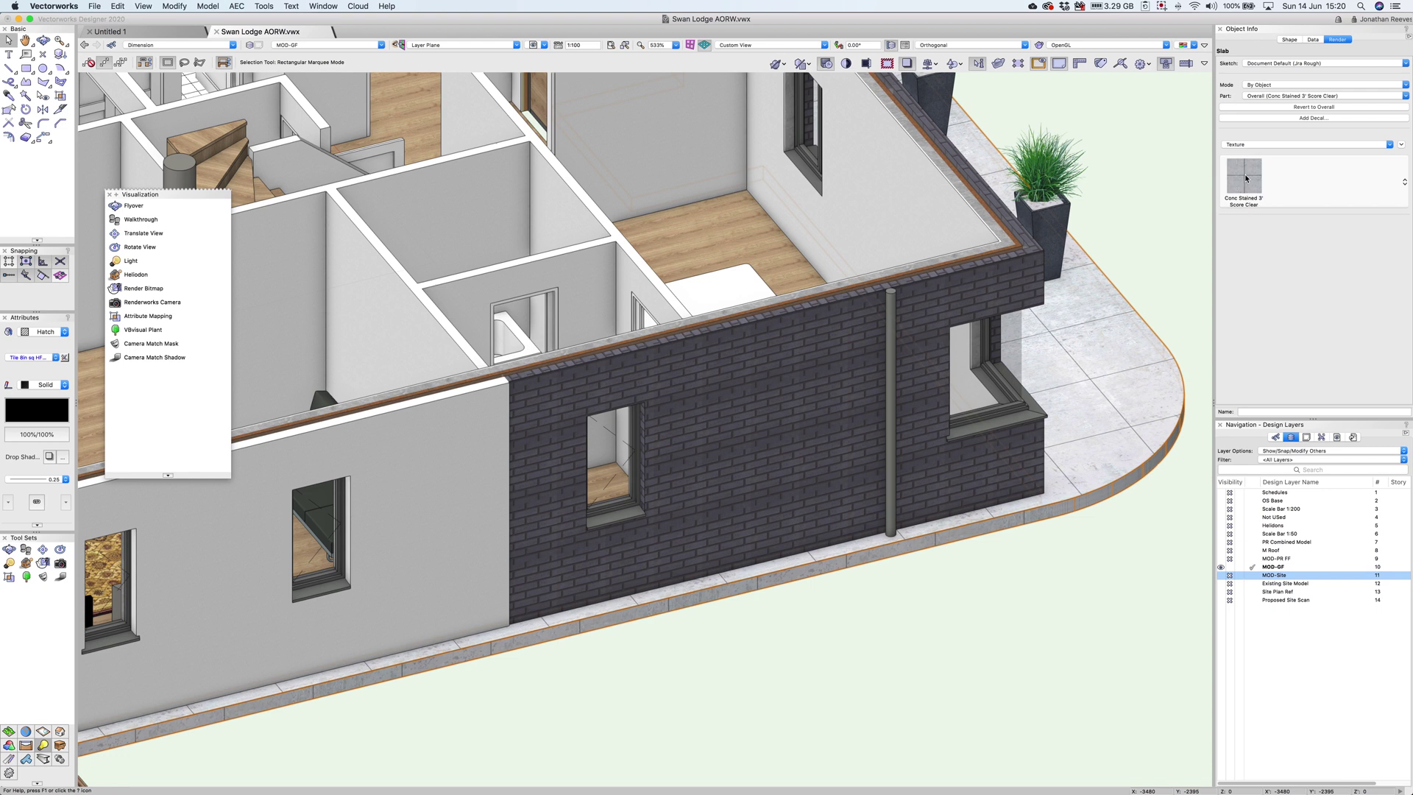
# Open the Resource Manager and browse the favourite JRA Textures & 3D Libraries folder to the JRA Sample Architectural Textures file.
pyautogui.scroll(-1, 798, 523)
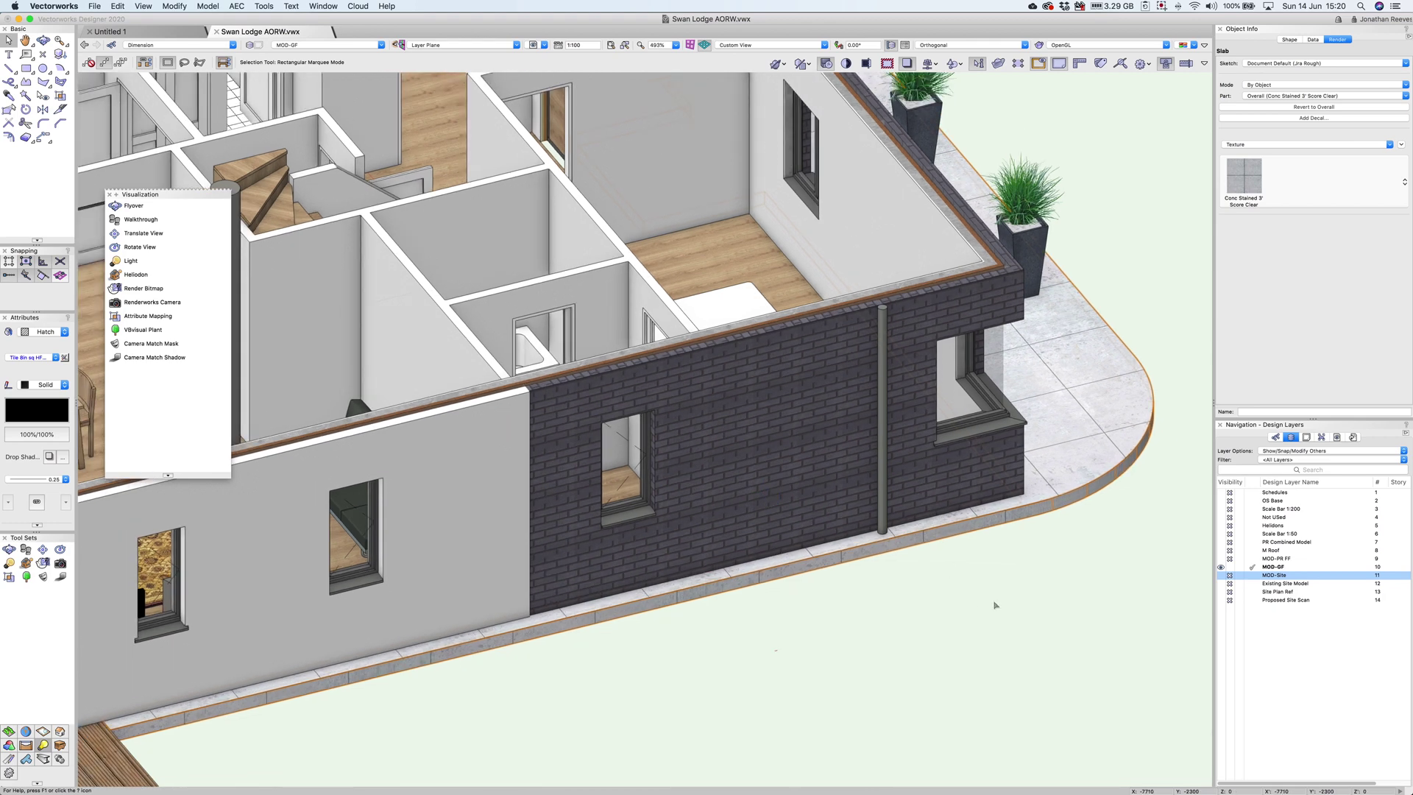
pyautogui.hotkey('shift', 'c')
pyautogui.moveTo(981, 599); pyautogui.dragTo(942, 573)
pyautogui.moveTo(517, 251); pyautogui.dragTo(551, 243)
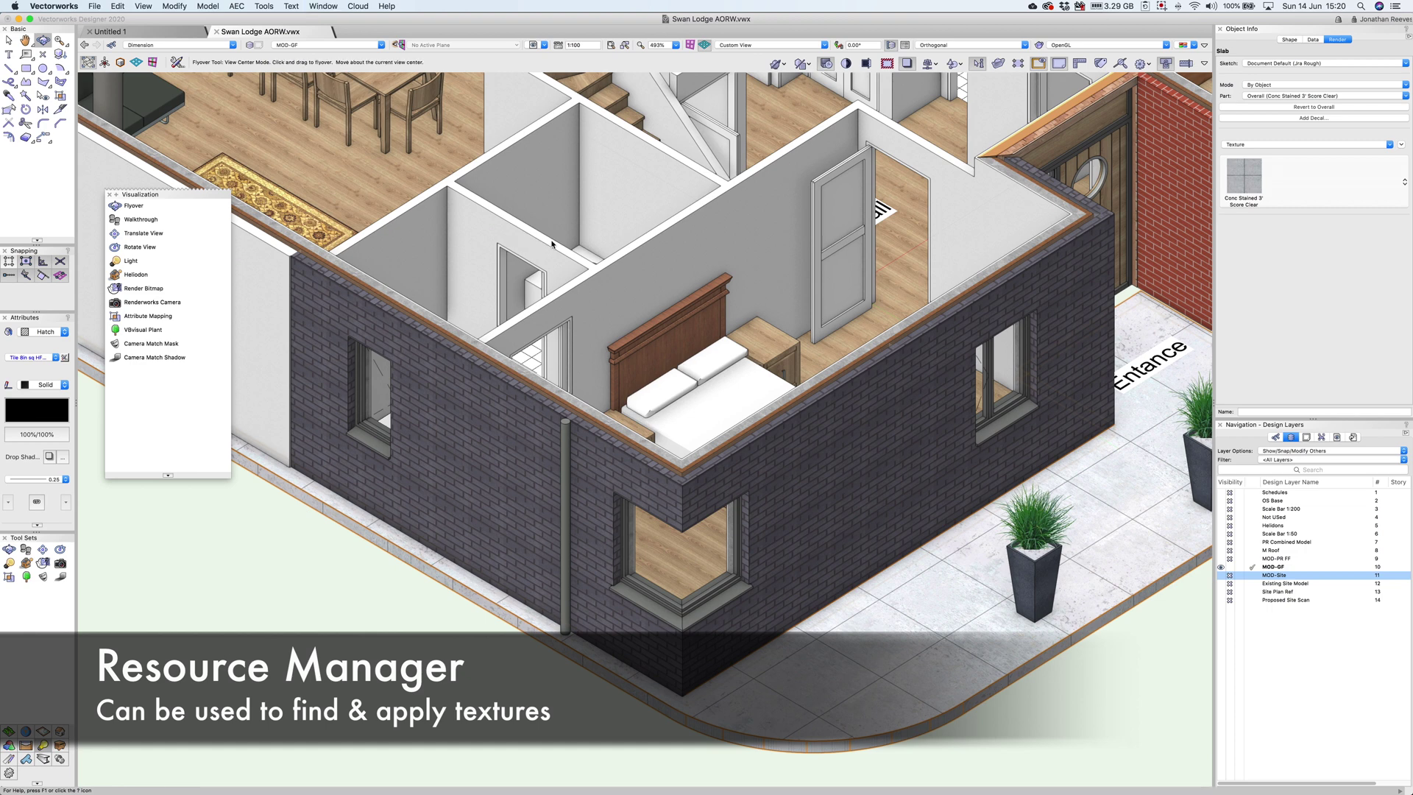
pyautogui.press('super+r')
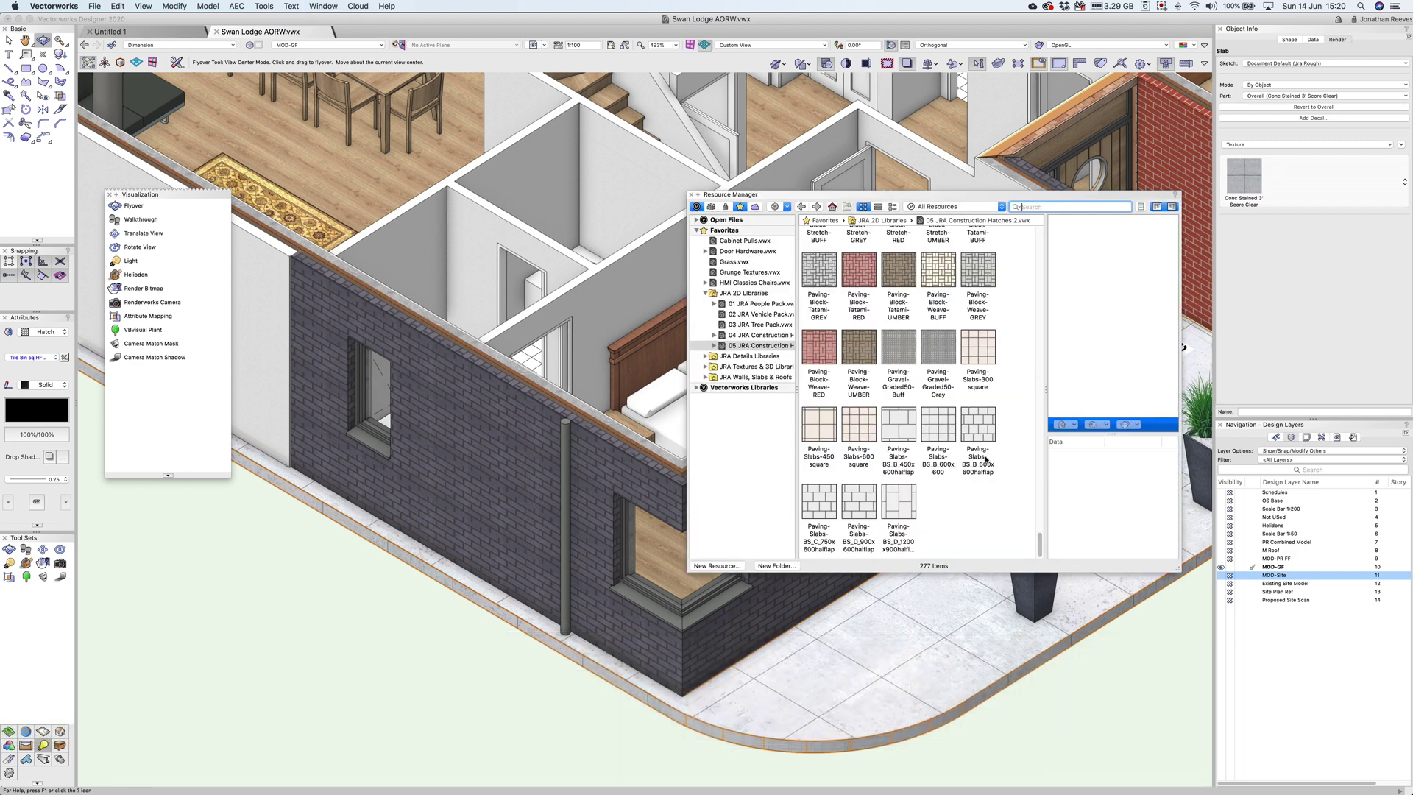
pyautogui.click(705, 294)
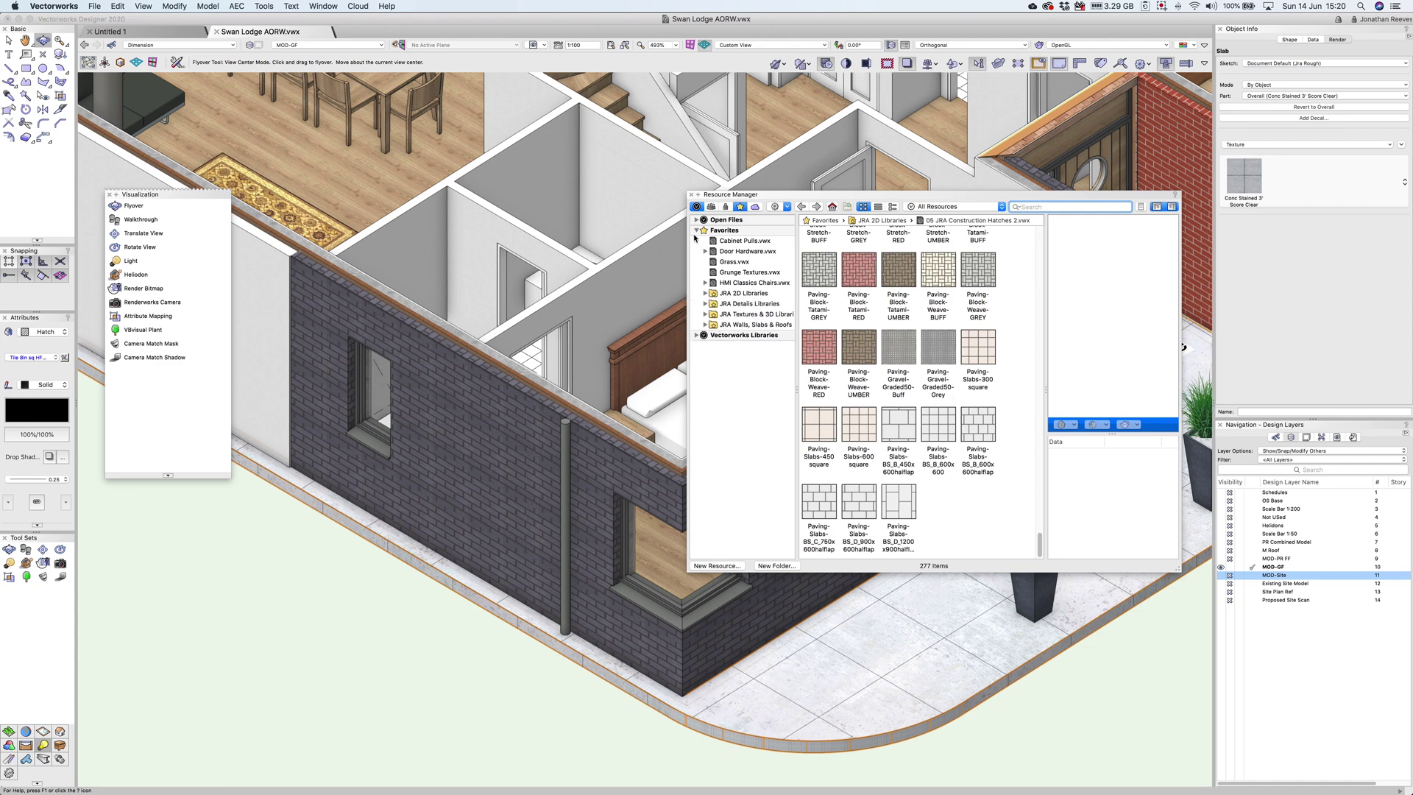
pyautogui.click(696, 231)
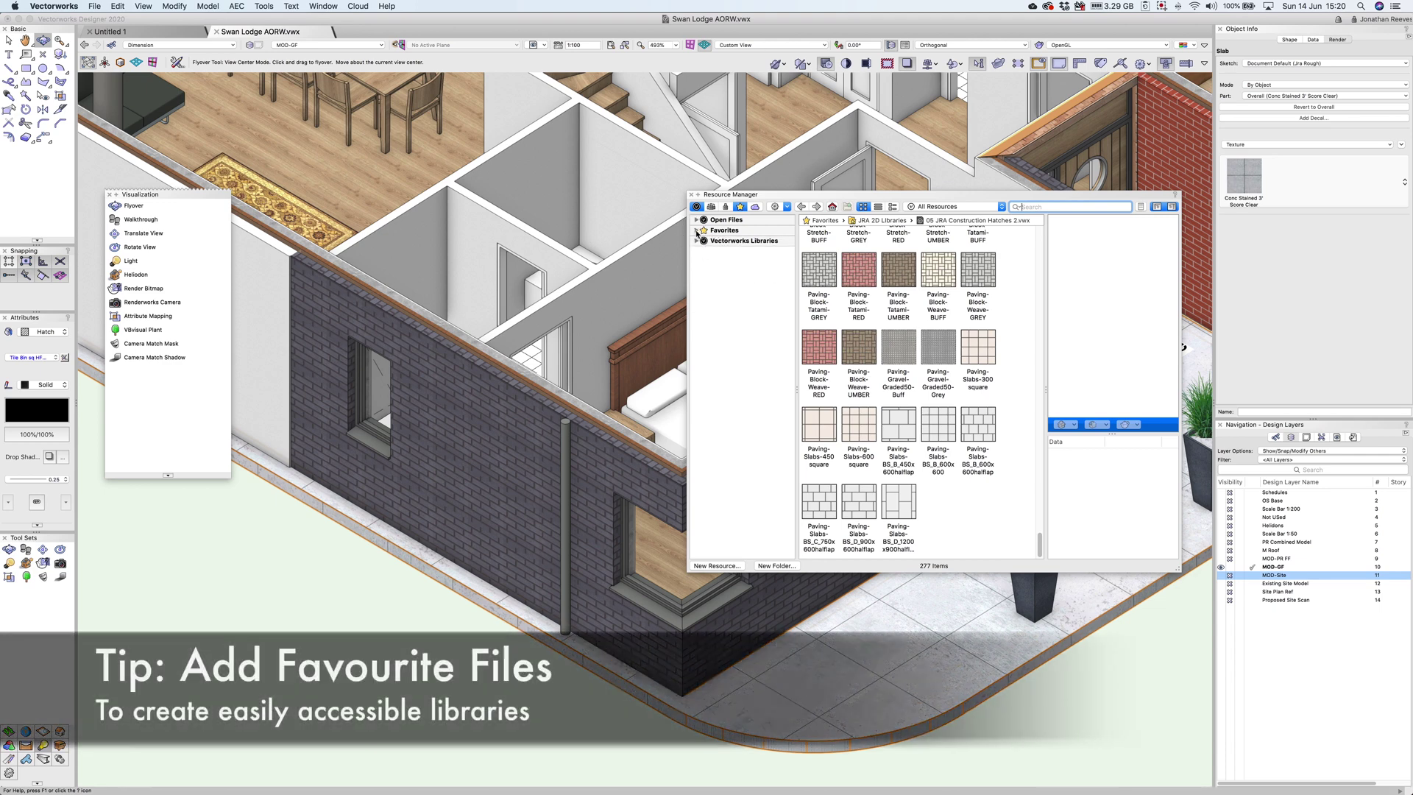
pyautogui.click(696, 231)
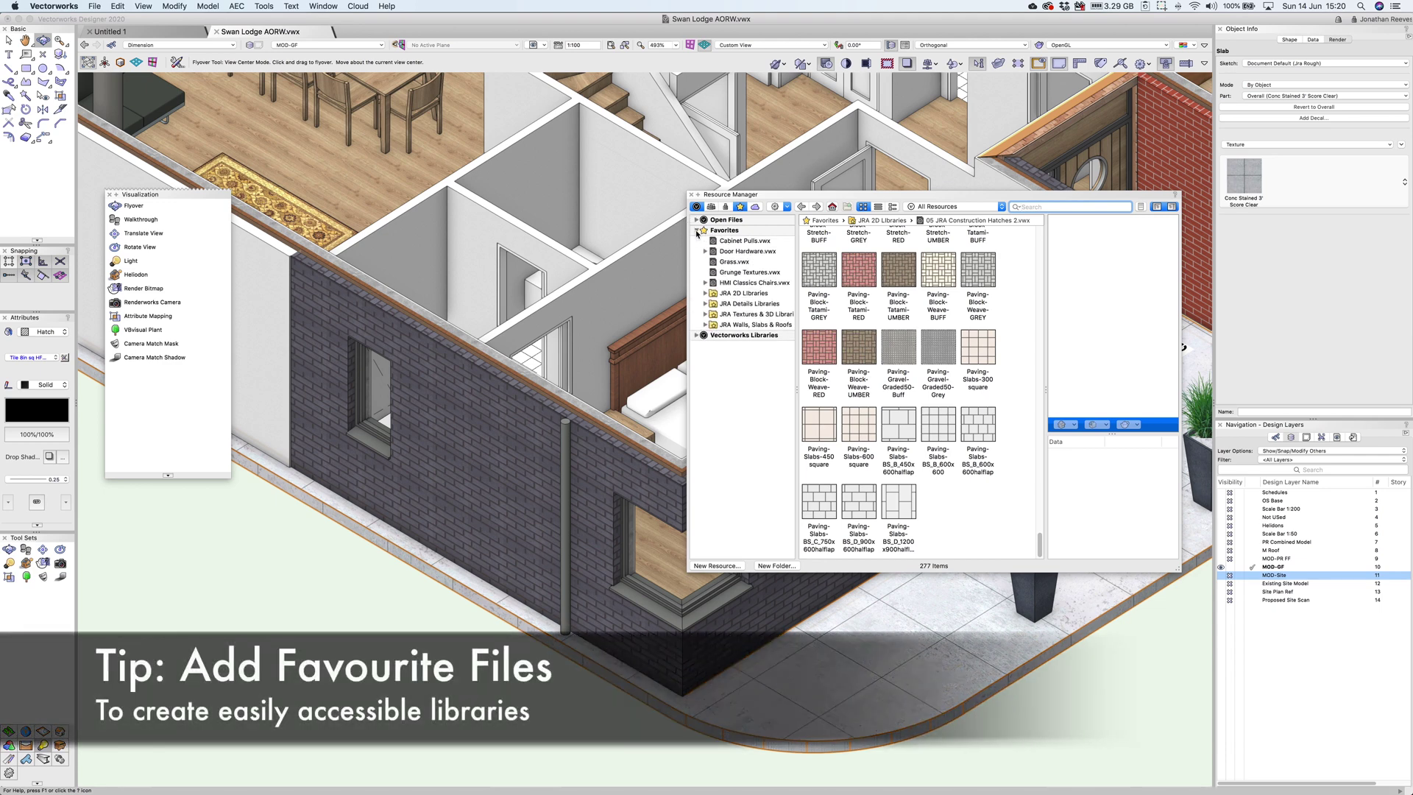
pyautogui.click(728, 314)
pyautogui.click(704, 314)
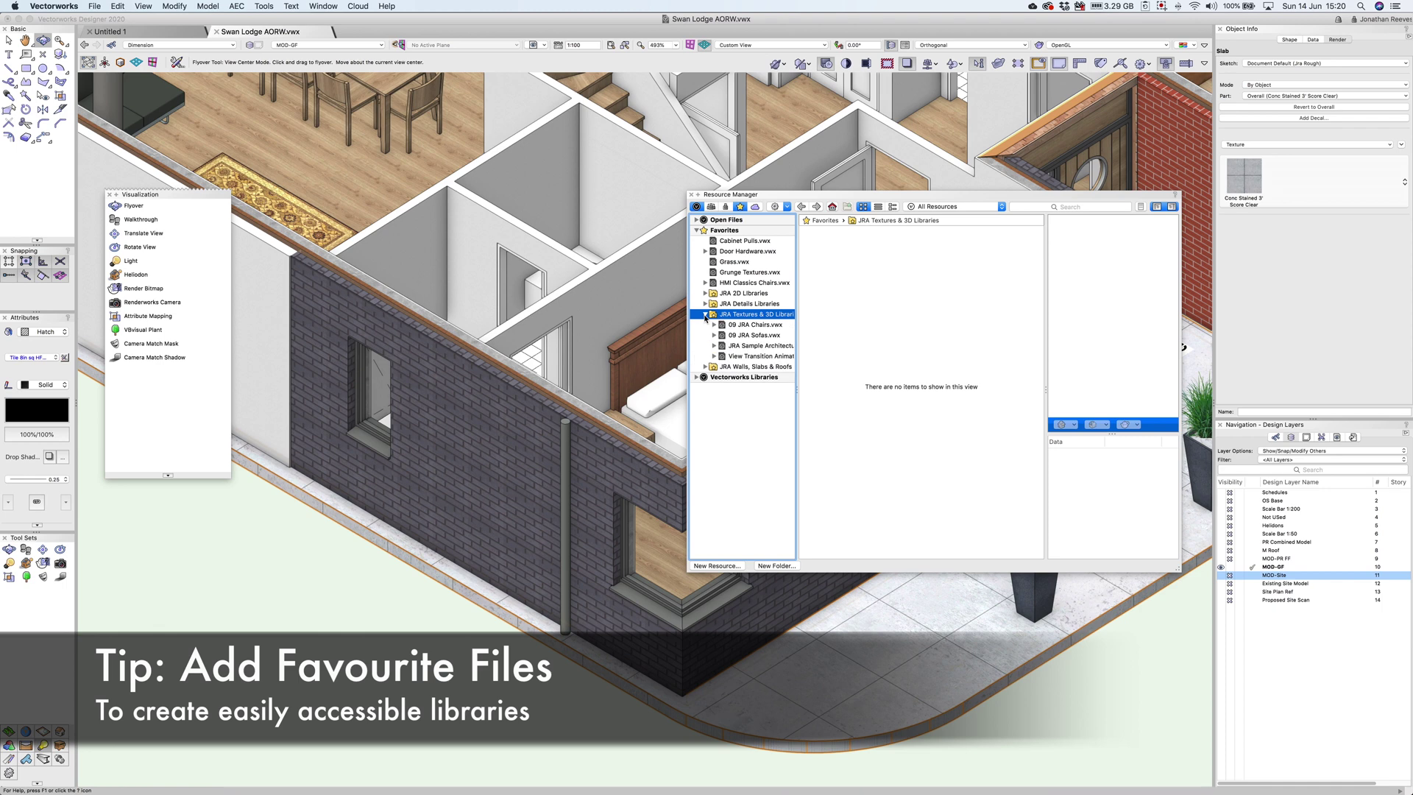
pyautogui.click(754, 345)
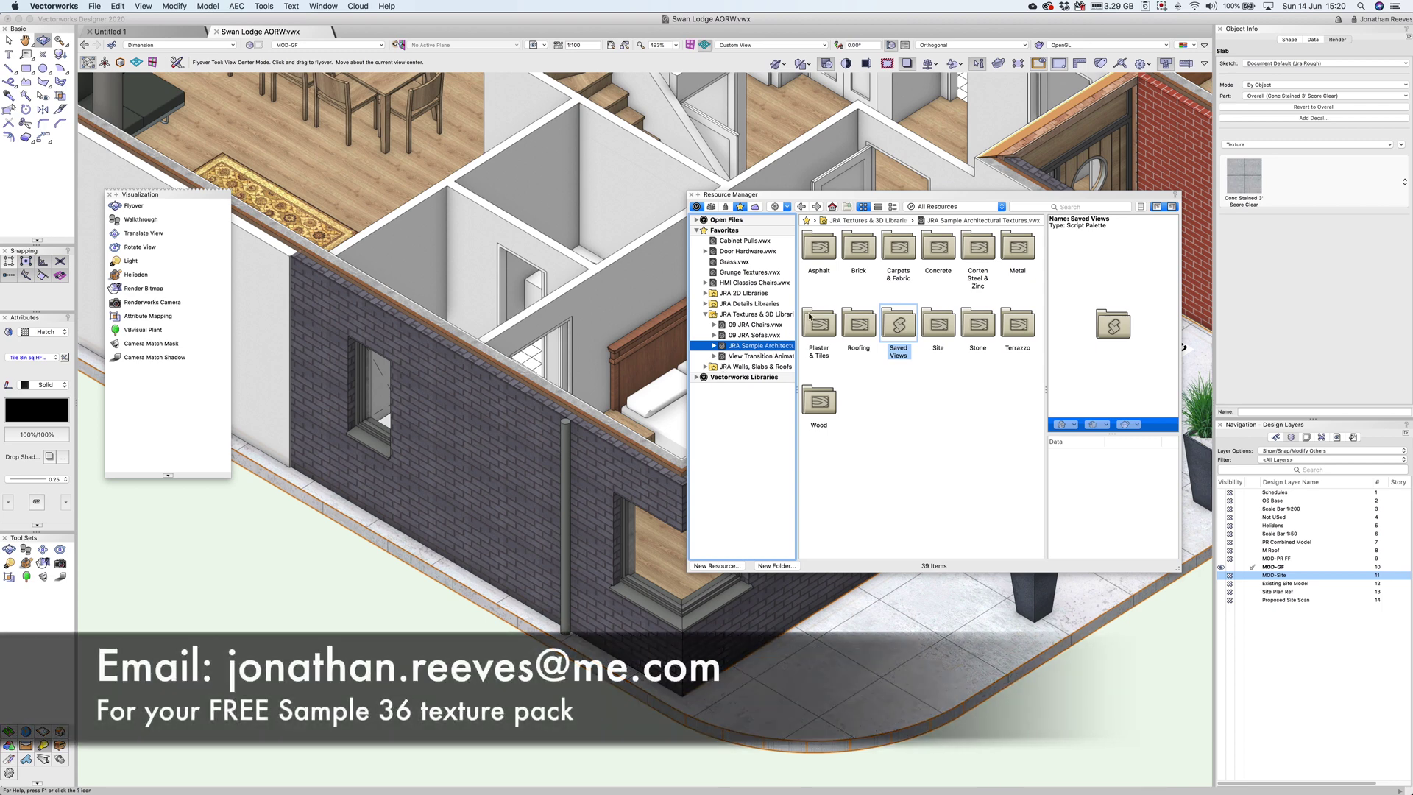
# Open the Asphalt folder and apply the textures Asphalt 03, Asphalt 02 and finally Asphalt 01 to the selected slab.
pyautogui.doubleClick(825, 256)
pyautogui.click(826, 256)
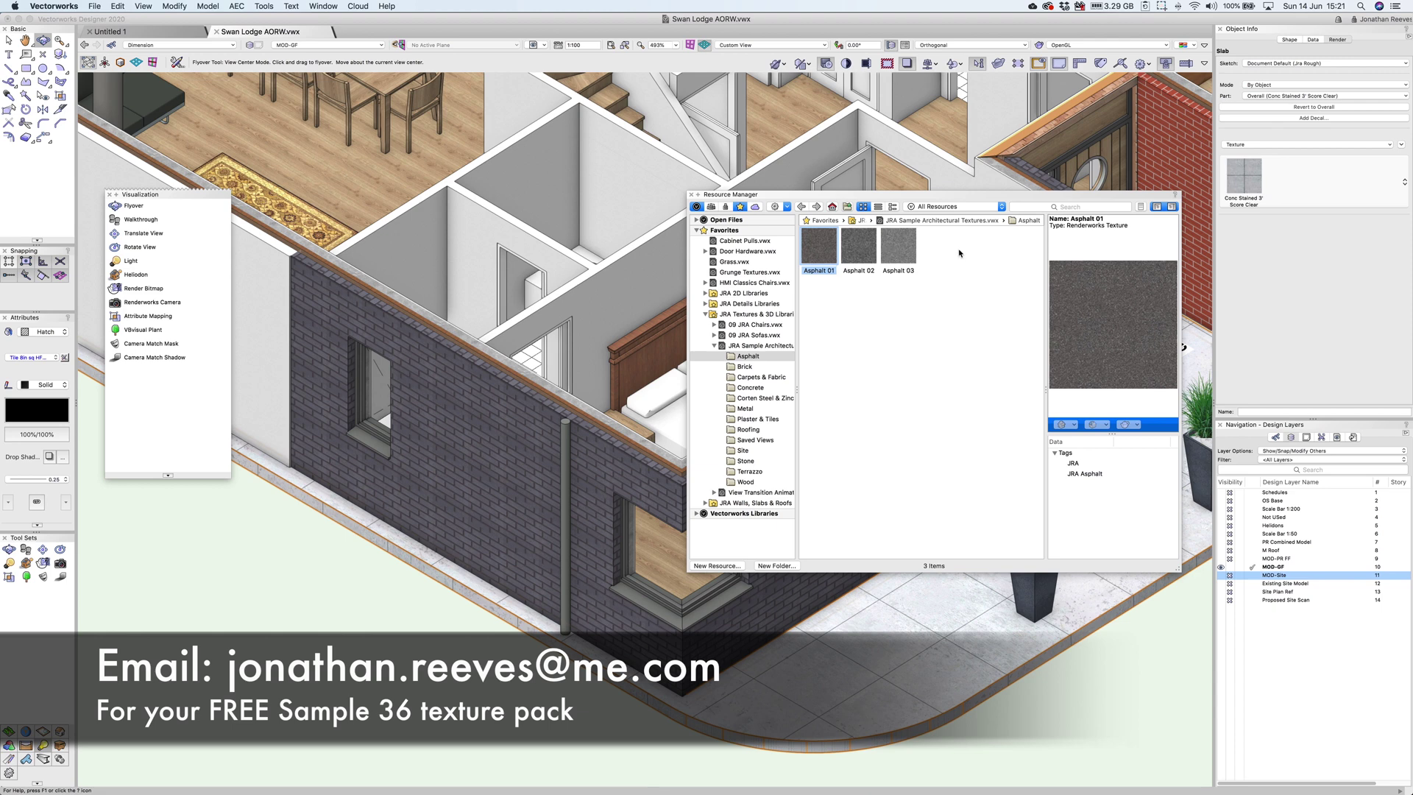
pyautogui.click(899, 256)
pyautogui.doubleClick(901, 250)
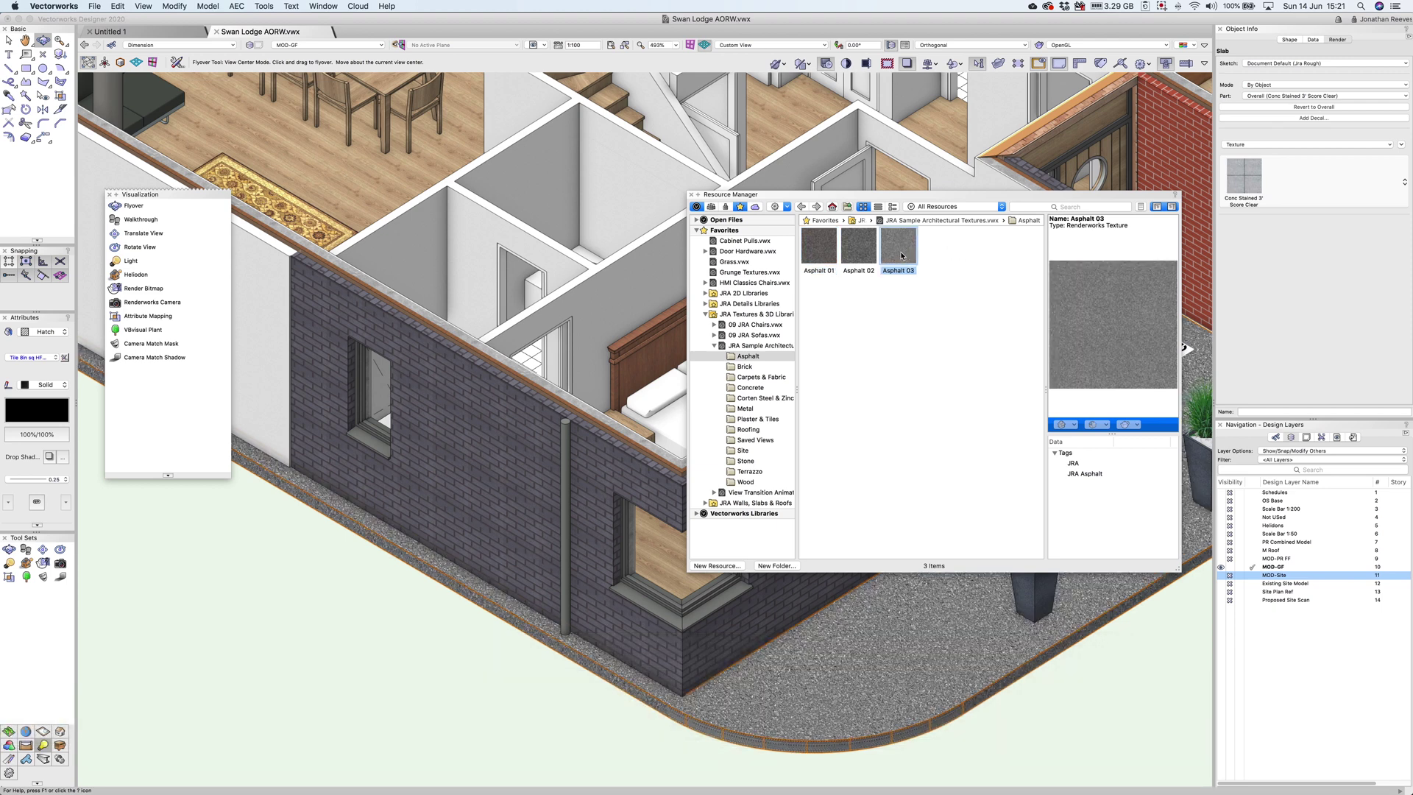
pyautogui.click(870, 256)
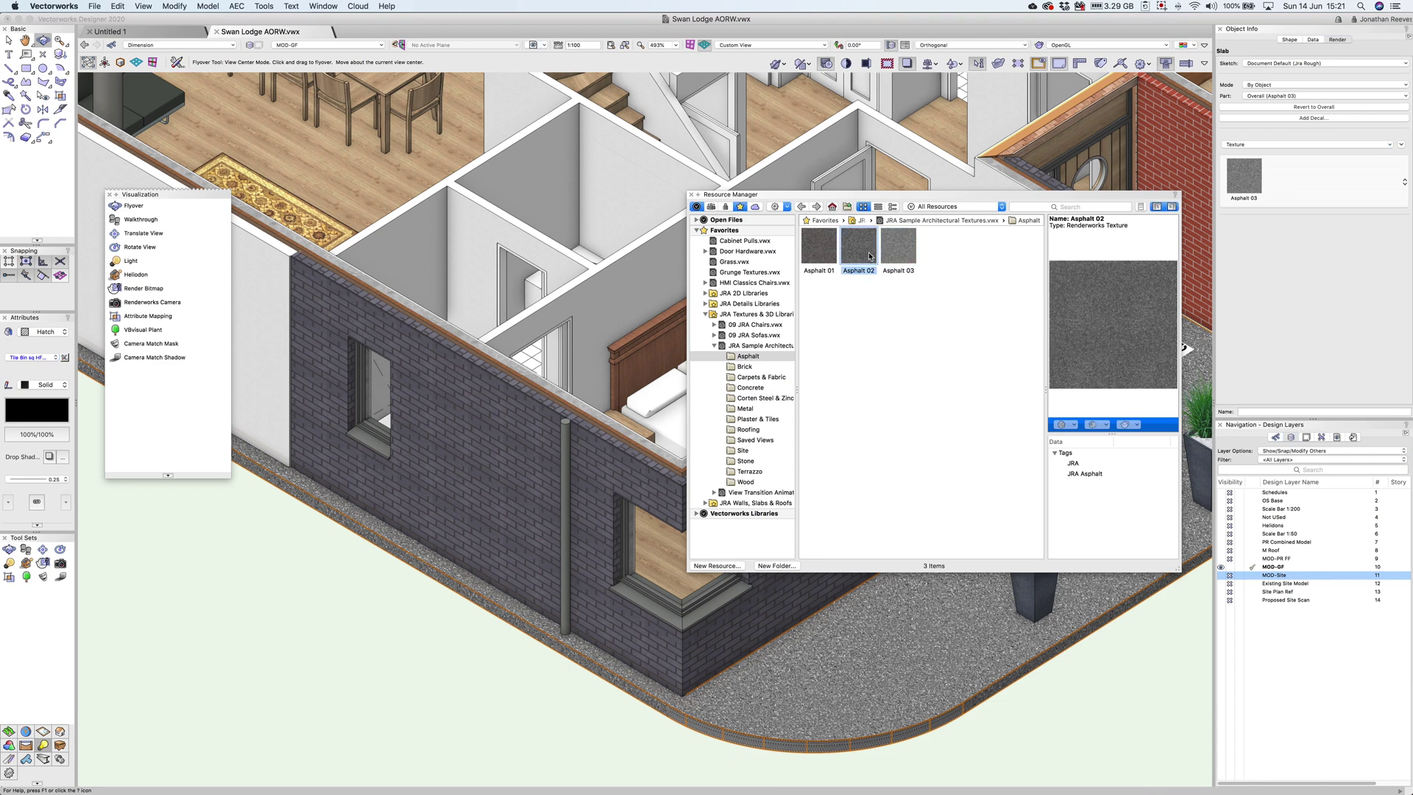
pyautogui.doubleClick(869, 256)
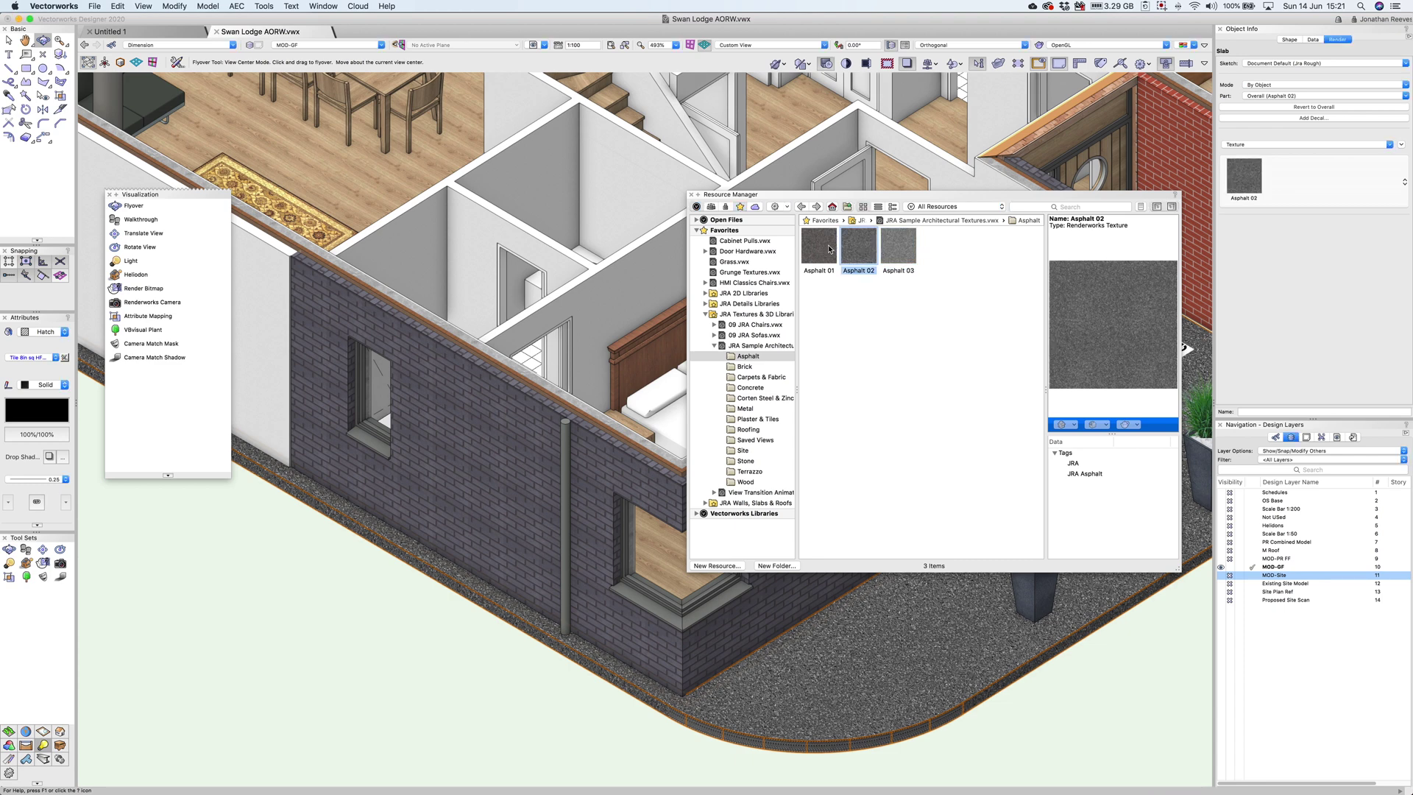
pyautogui.click(830, 250)
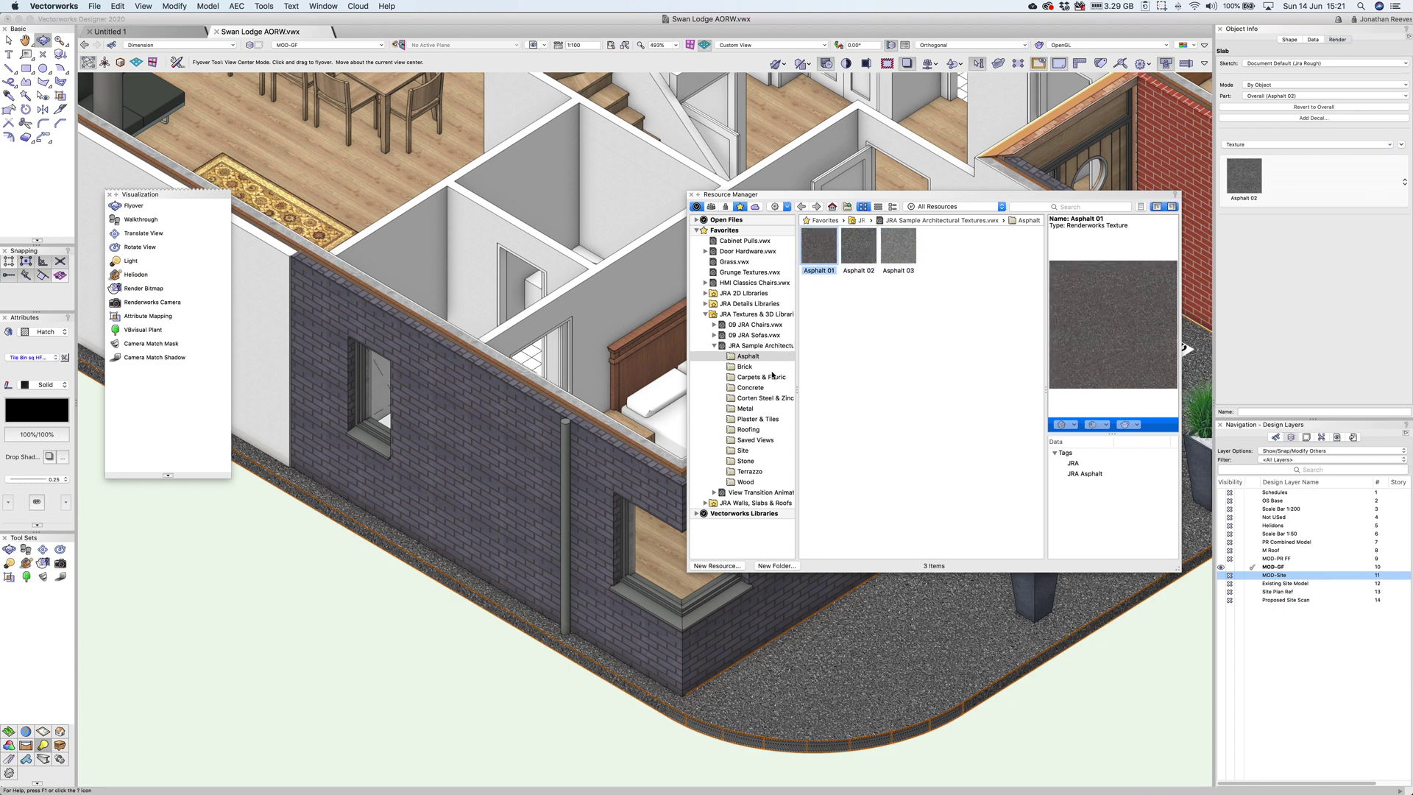
# Try the Stone folder's textures Stone - Natural 01, Stone - Natural 02 and Stone on the selected slab.
pyautogui.click(746, 460)
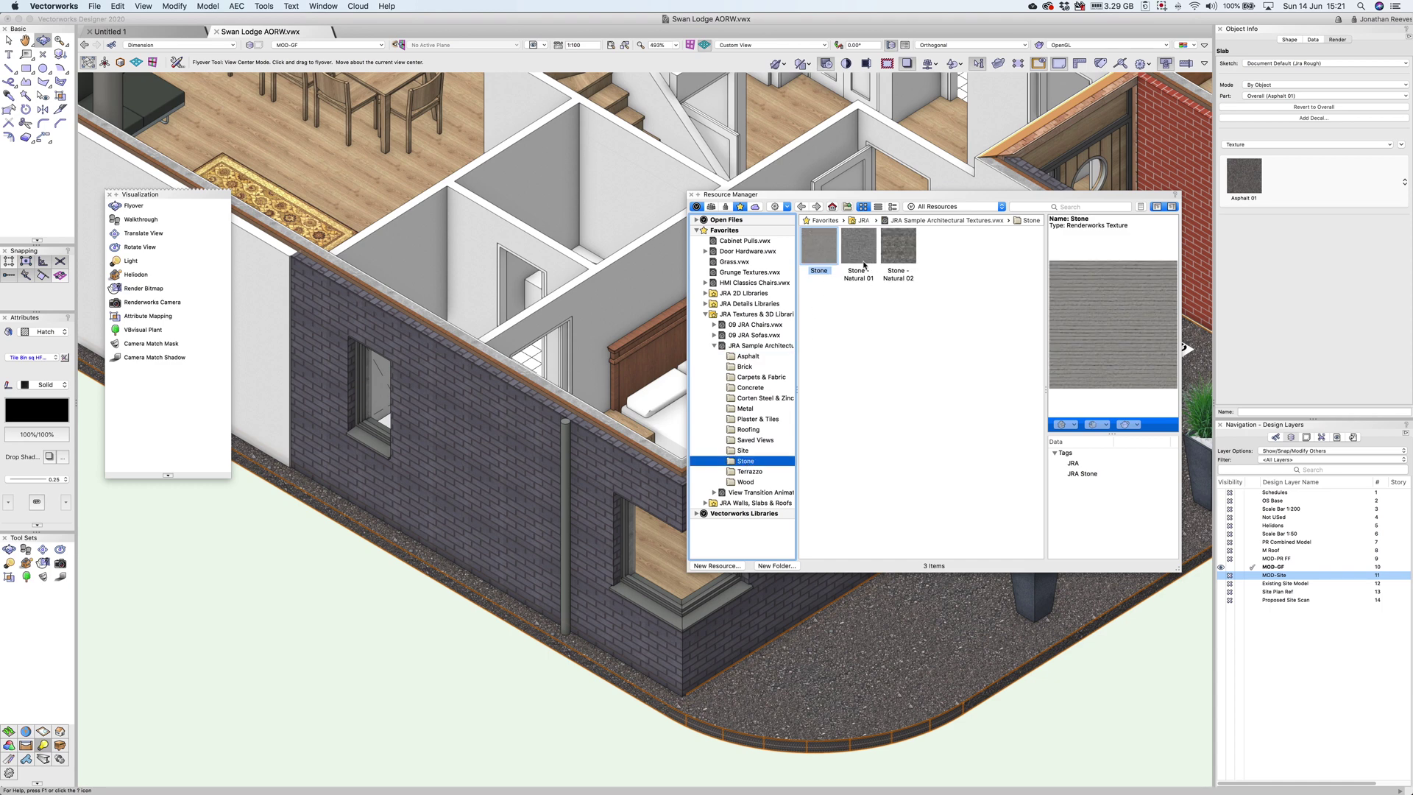
pyautogui.click(859, 250)
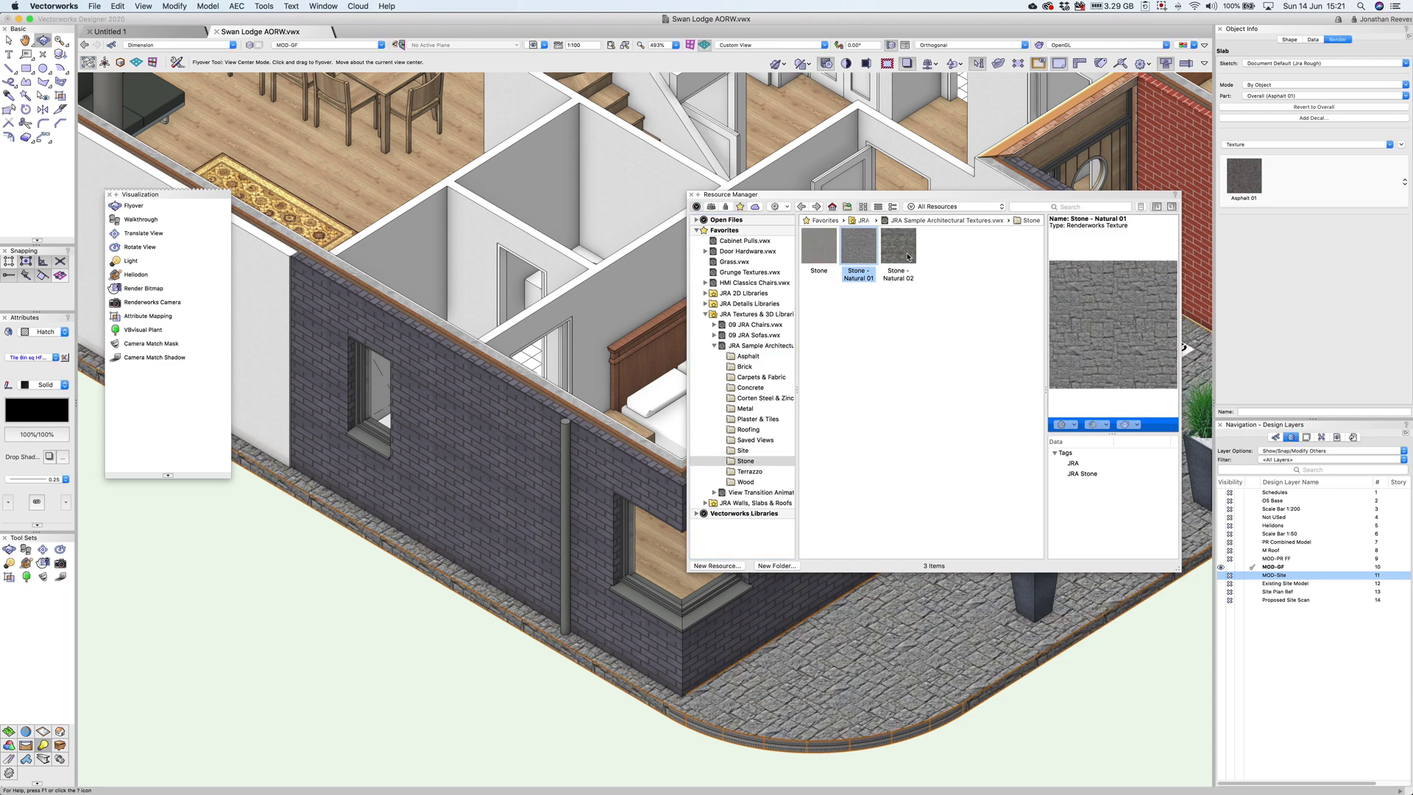
pyautogui.click(914, 277)
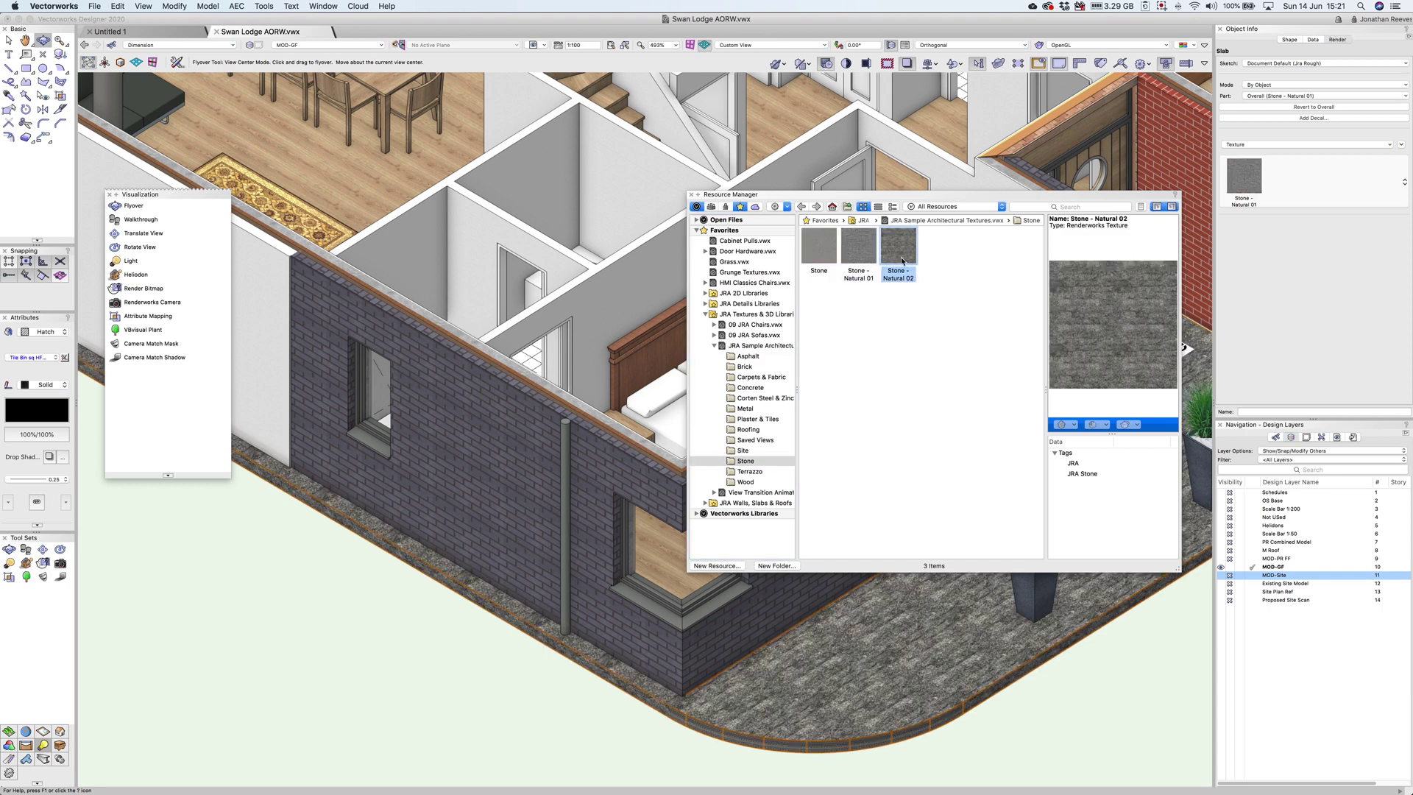
pyautogui.click(825, 248)
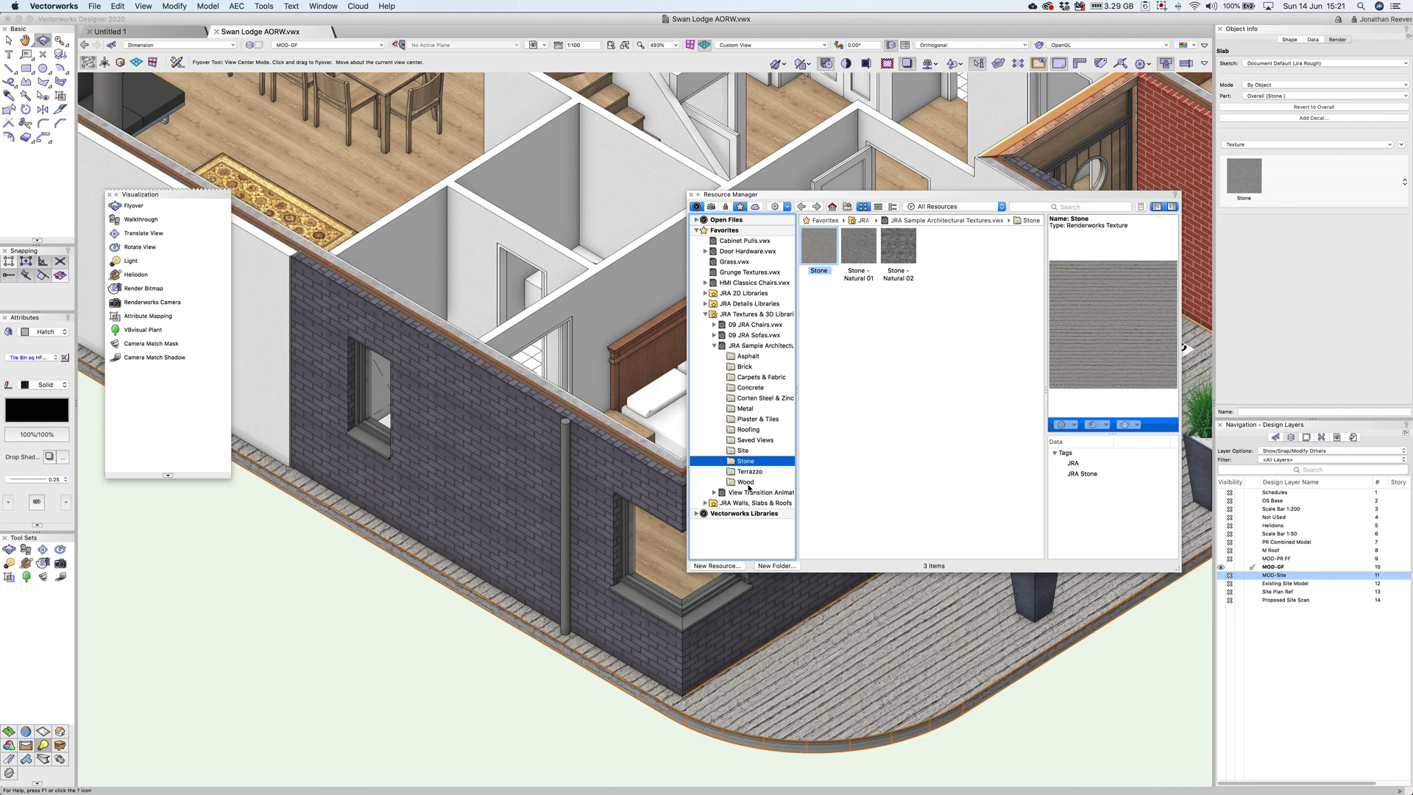
# Apply the Wood Planks 01 texture from the Wood folder to the selected slab and close the Resource Manager.
pyautogui.click(745, 482)
pyautogui.doubleClick(857, 258)
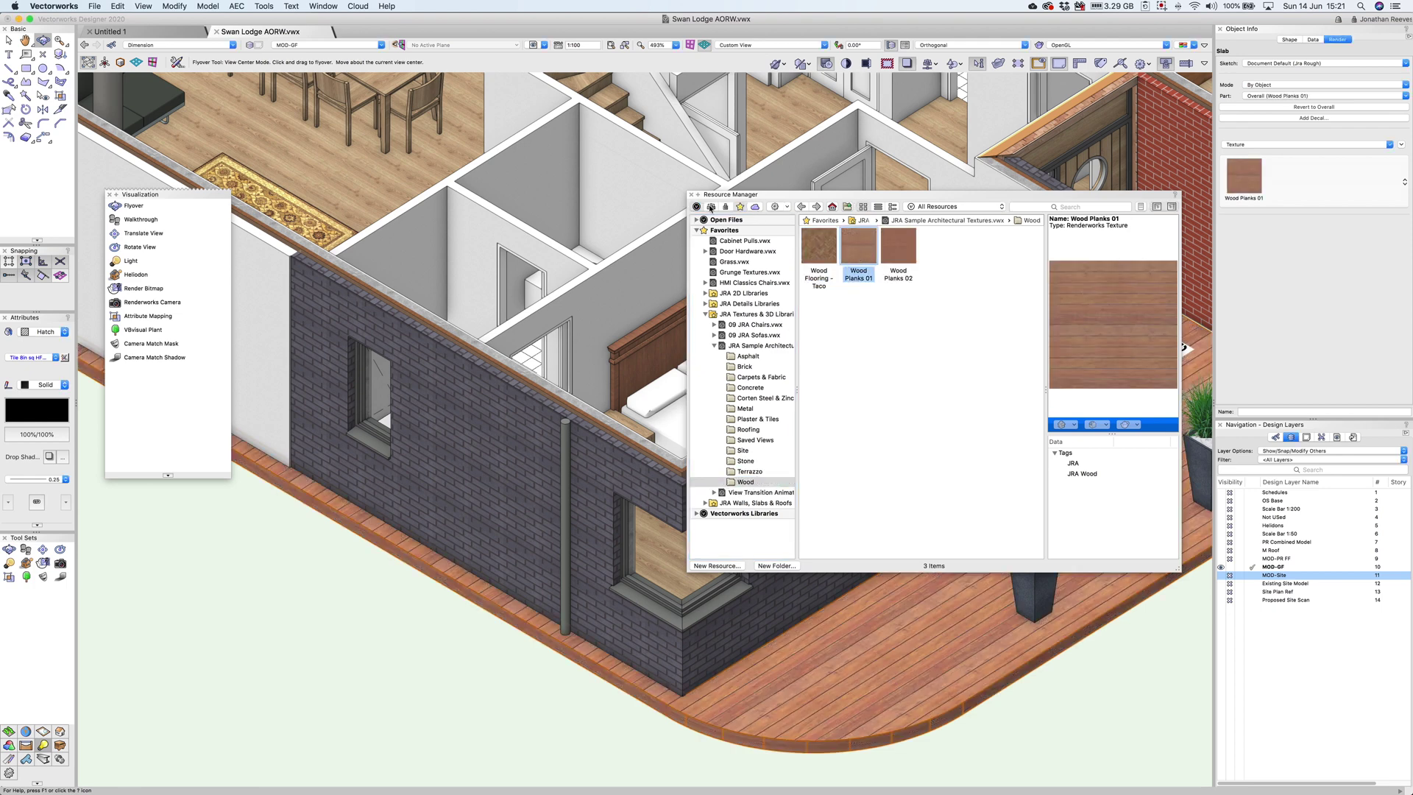
pyautogui.click(691, 195)
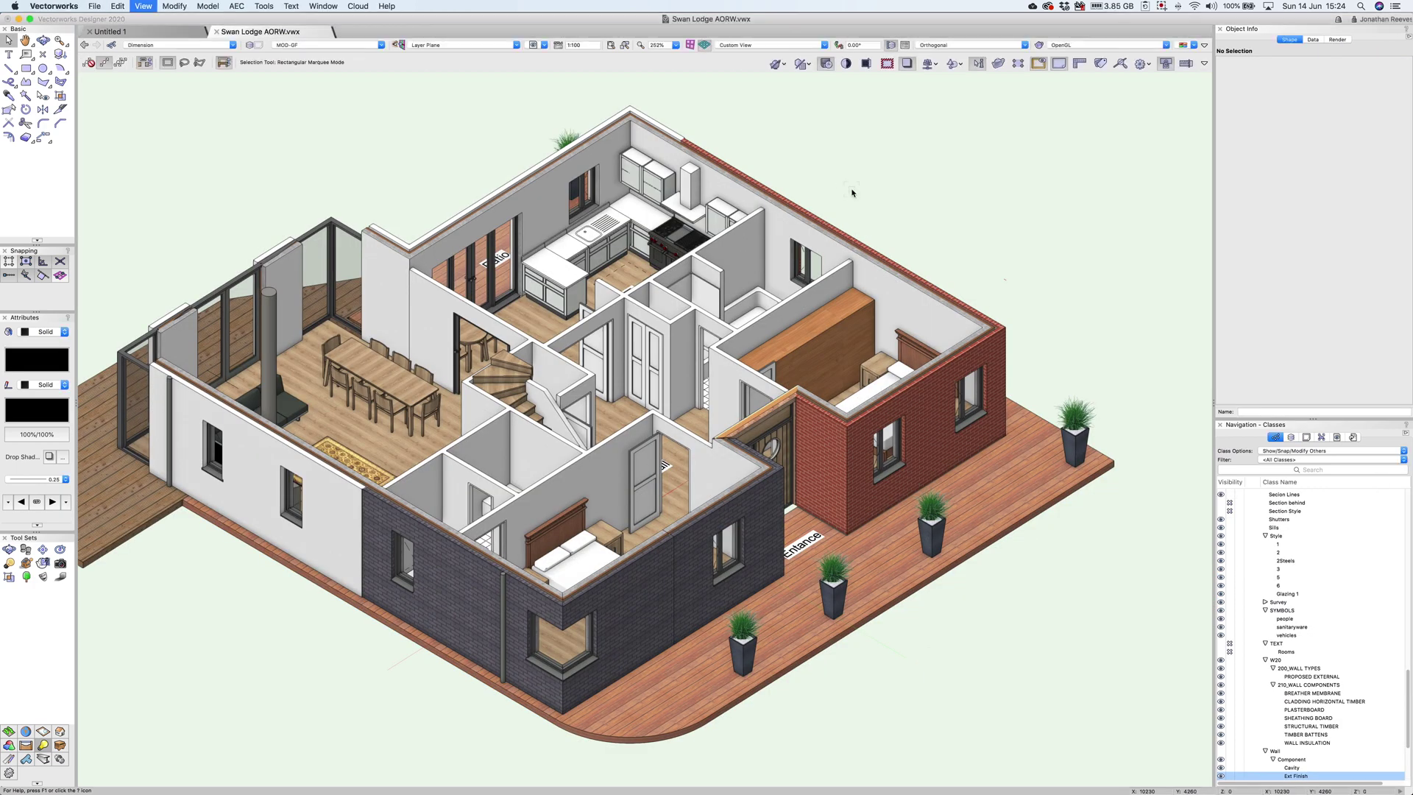
# Select the dark brick wall at the house's front corner and open its Ext-Cavity wall style for editing.
pyautogui.press('super+6')
pyautogui.press('c')
pyautogui.moveTo(527, 200); pyautogui.dragTo(1077, 712)
pyautogui.press('x')
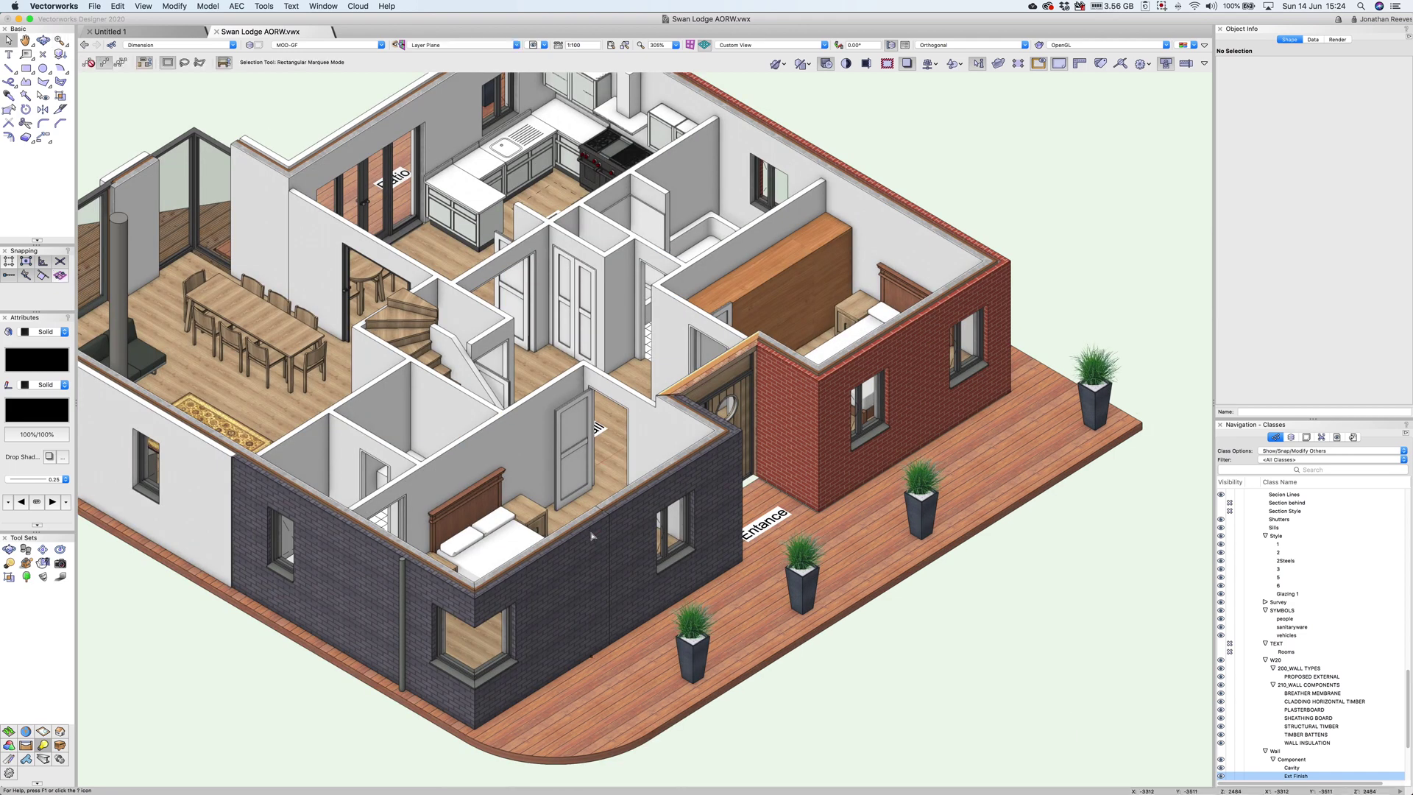
pyautogui.click(590, 536)
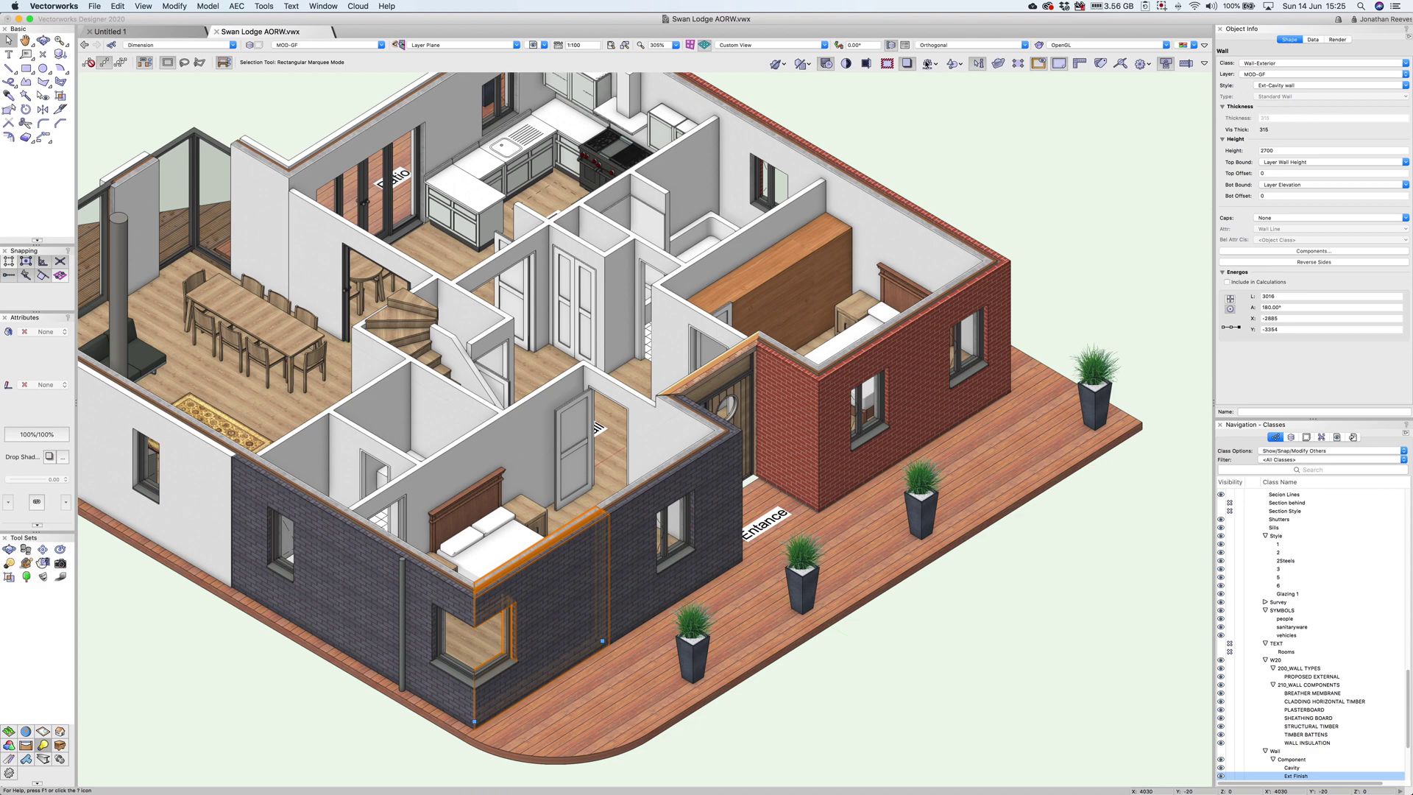
pyautogui.click(1292, 85)
pyautogui.click(1286, 111)
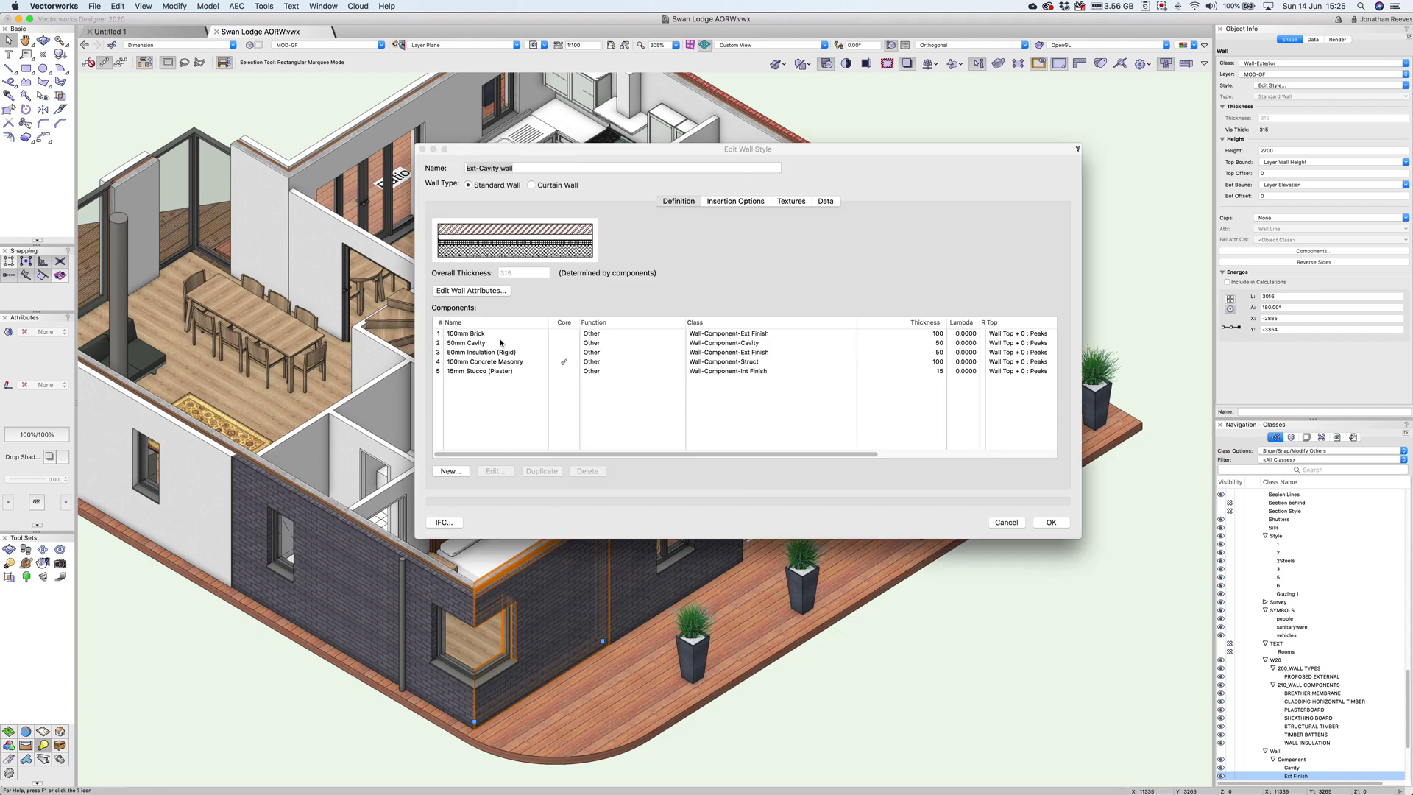
# Set the texture of the wall style's 100mm Brick component to Brick 03 from the JRA Sample Architectural Textures file.
pyautogui.click(507, 333)
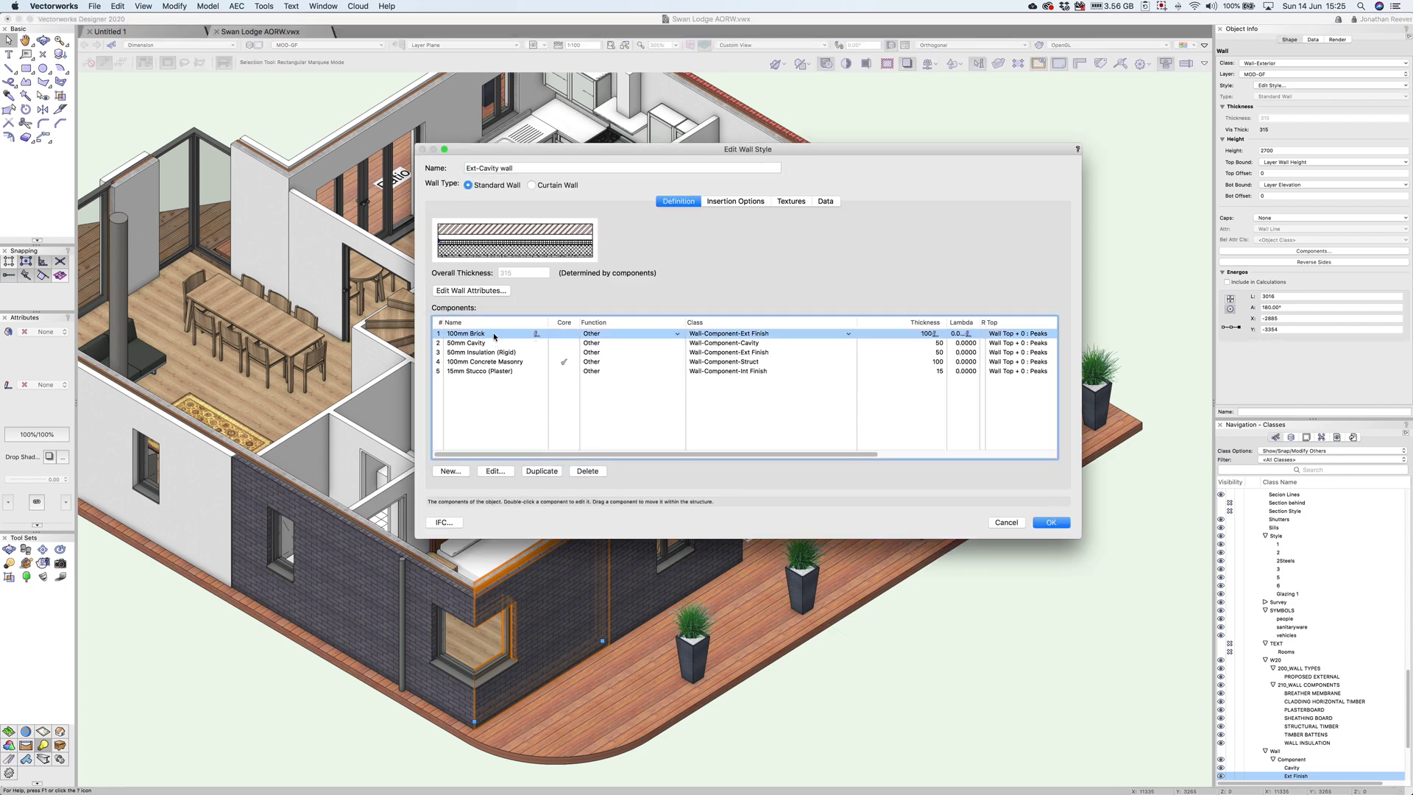
pyautogui.click(495, 470)
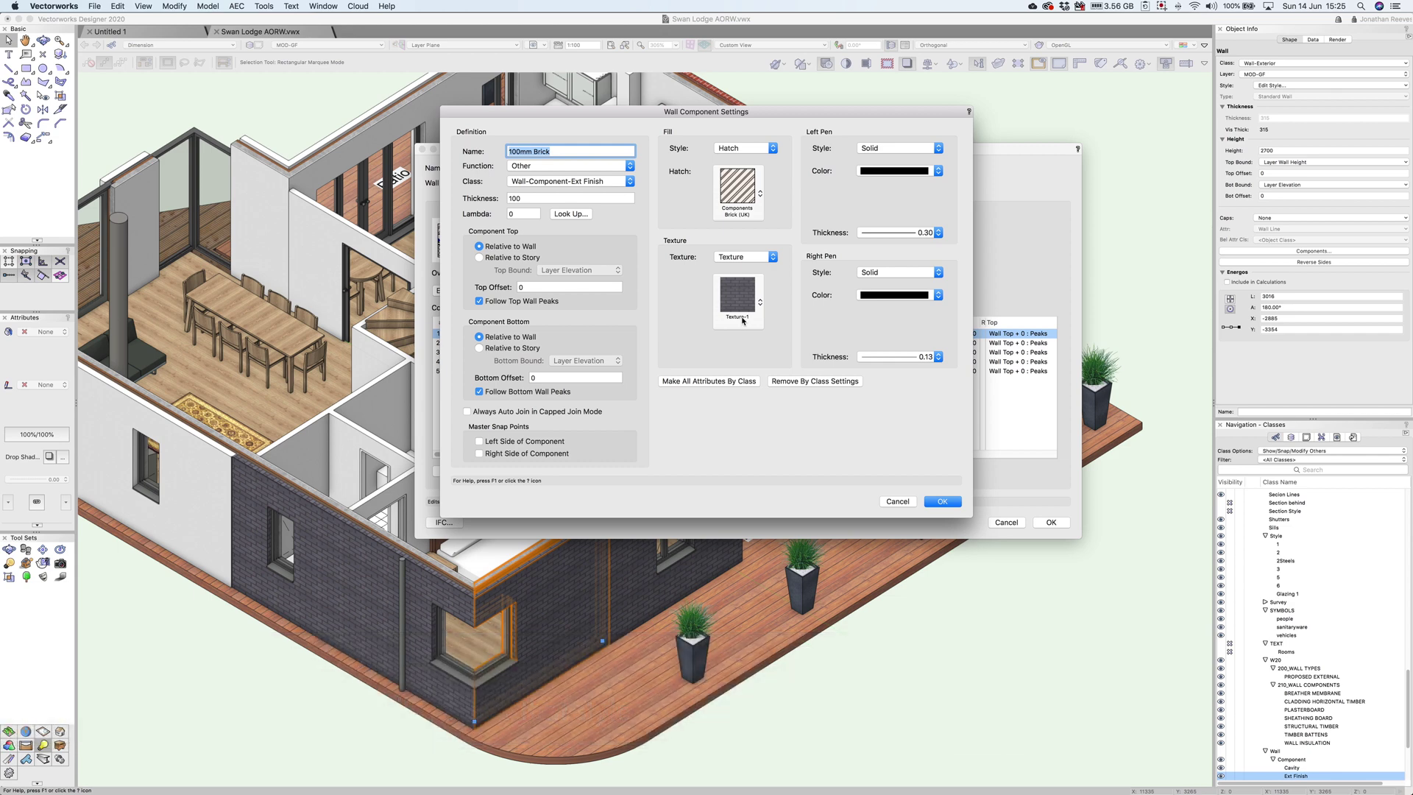
pyautogui.click(738, 296)
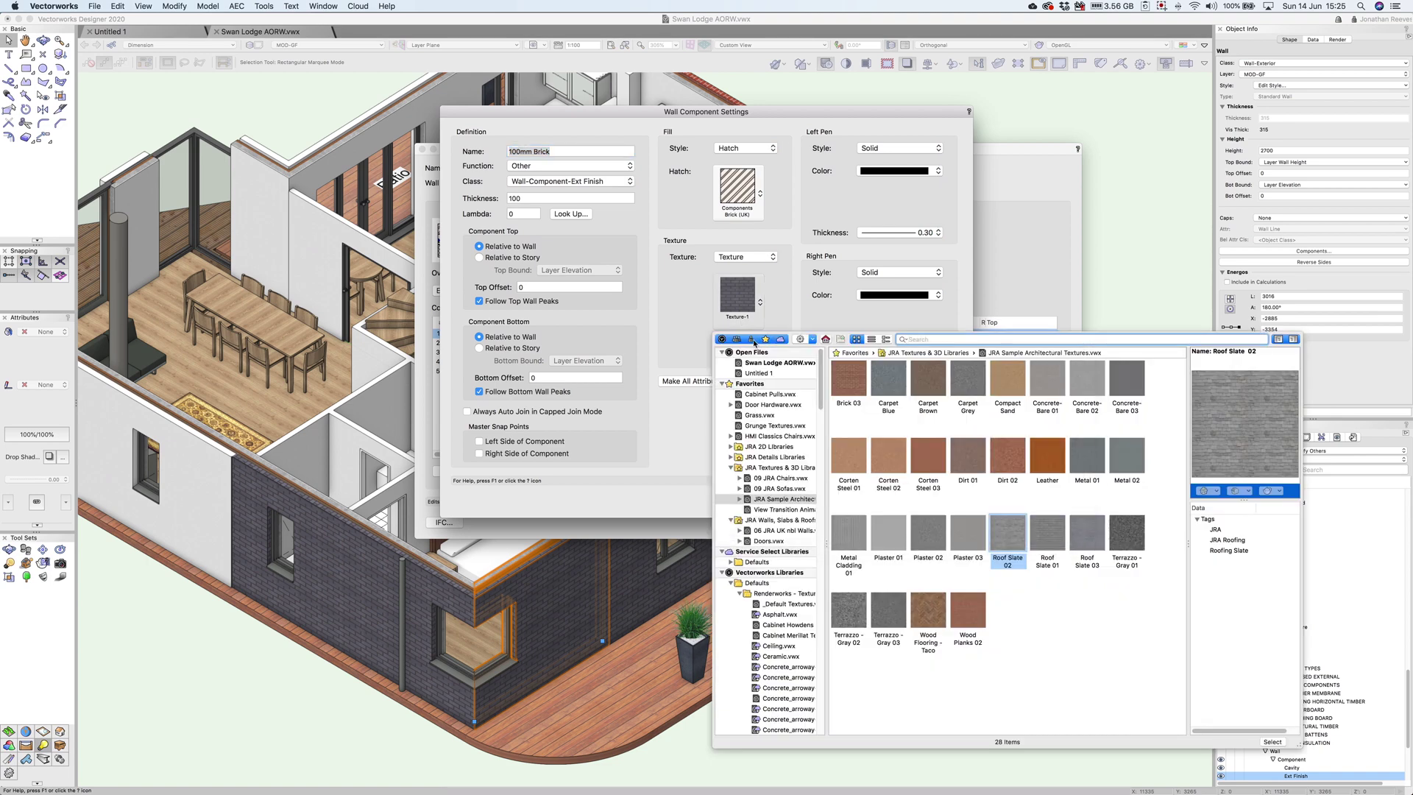
pyautogui.click(843, 390)
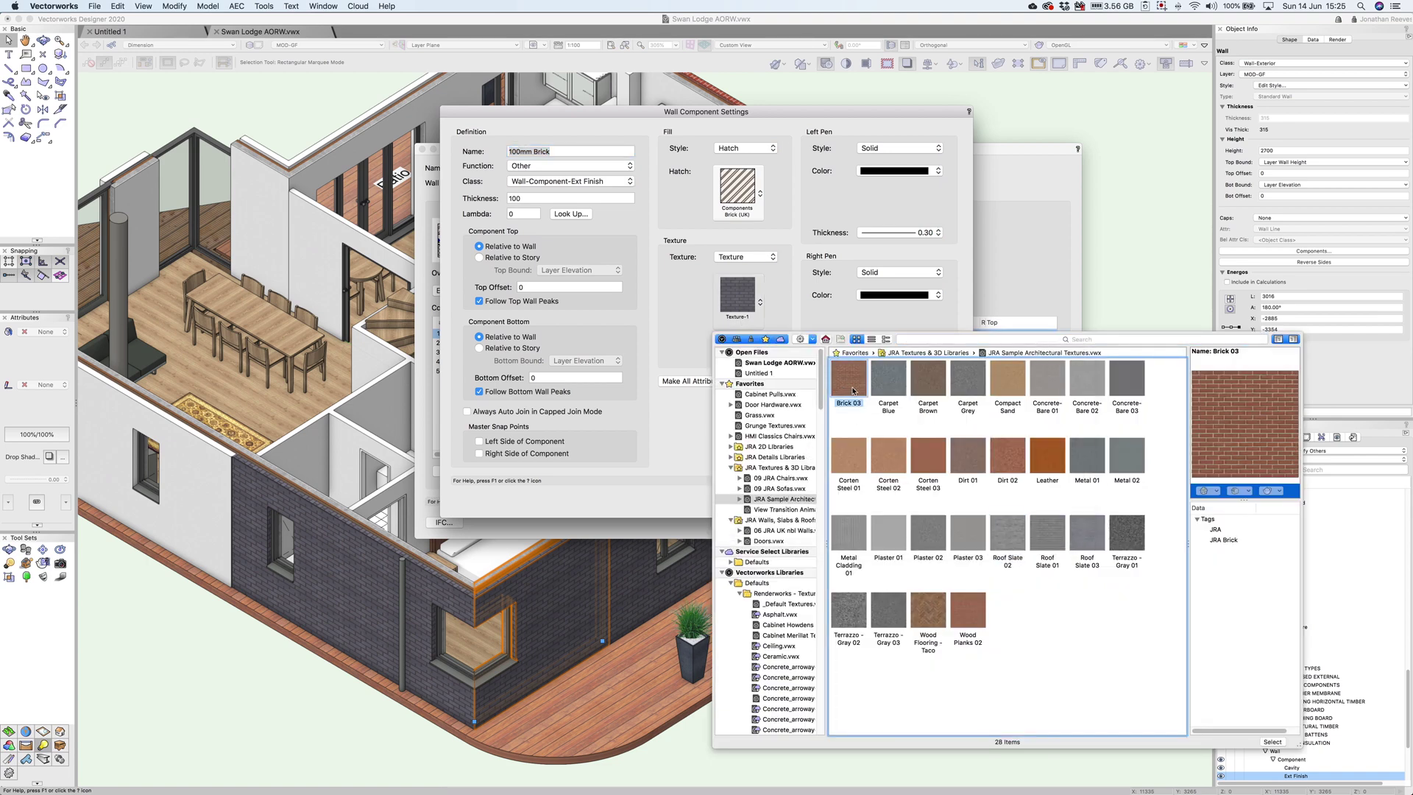
pyautogui.doubleClick(854, 388)
pyautogui.click(943, 502)
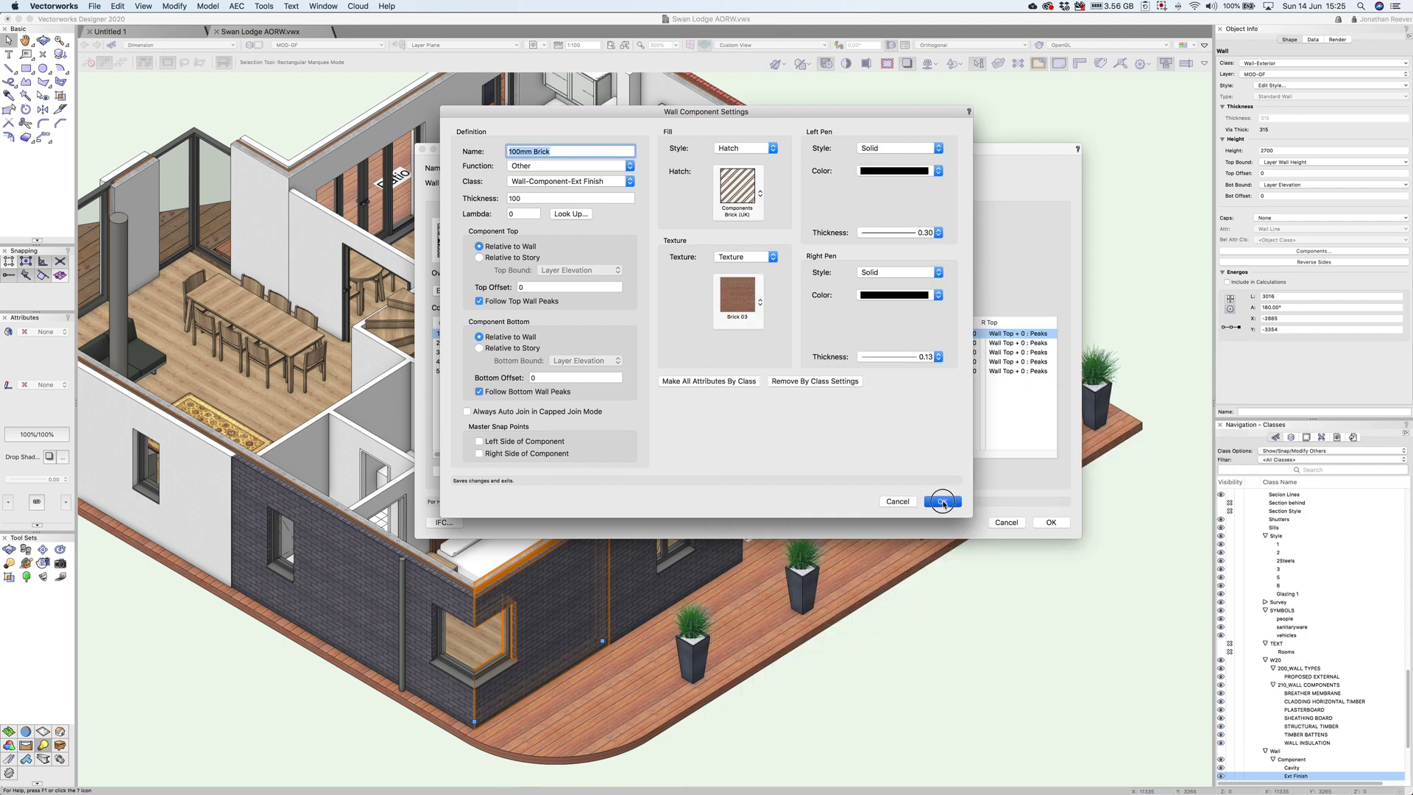
# Apply the edited wall style with a wall replacement aligned right side to right side, keeping Replace Textures on.
pyautogui.click(1050, 522)
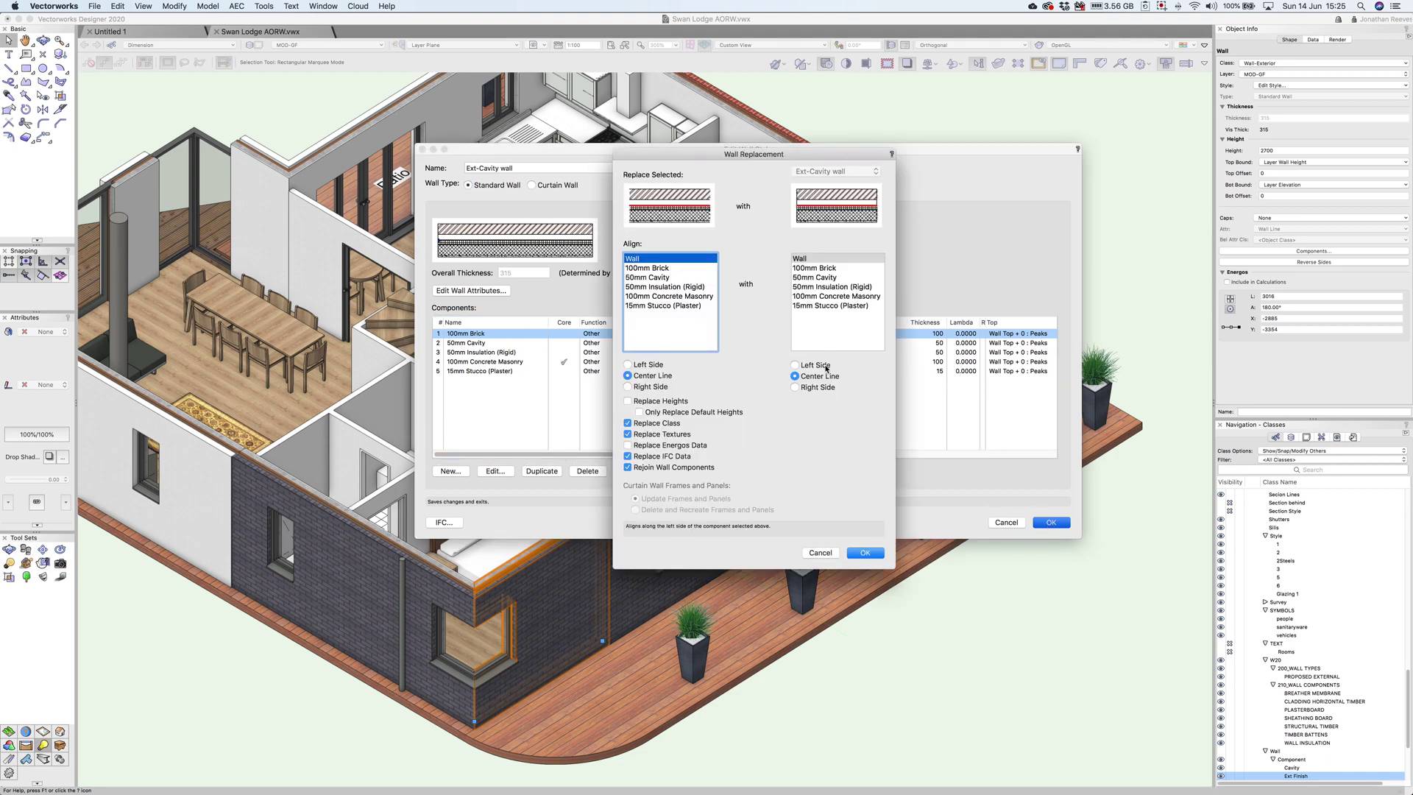
pyautogui.click(650, 386)
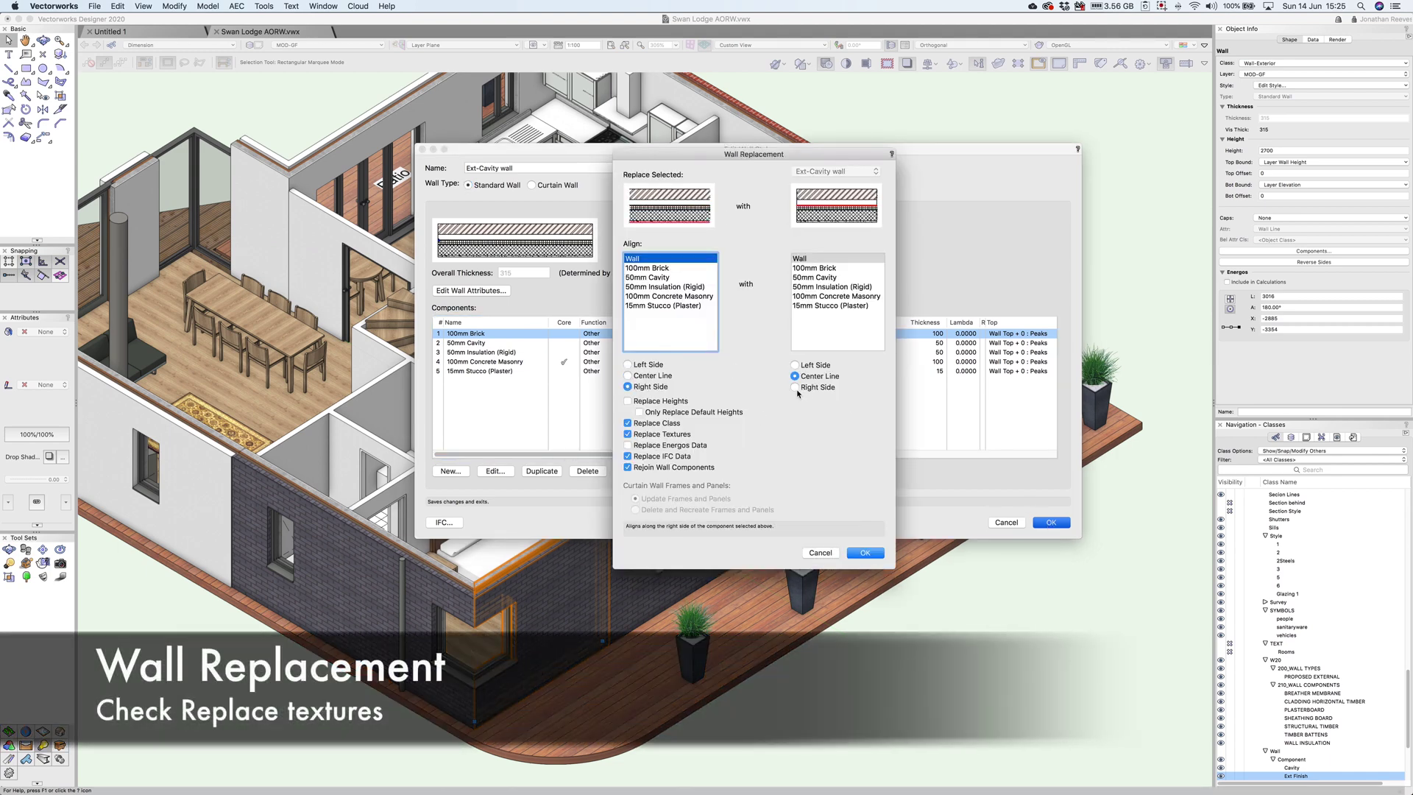
pyautogui.click(795, 387)
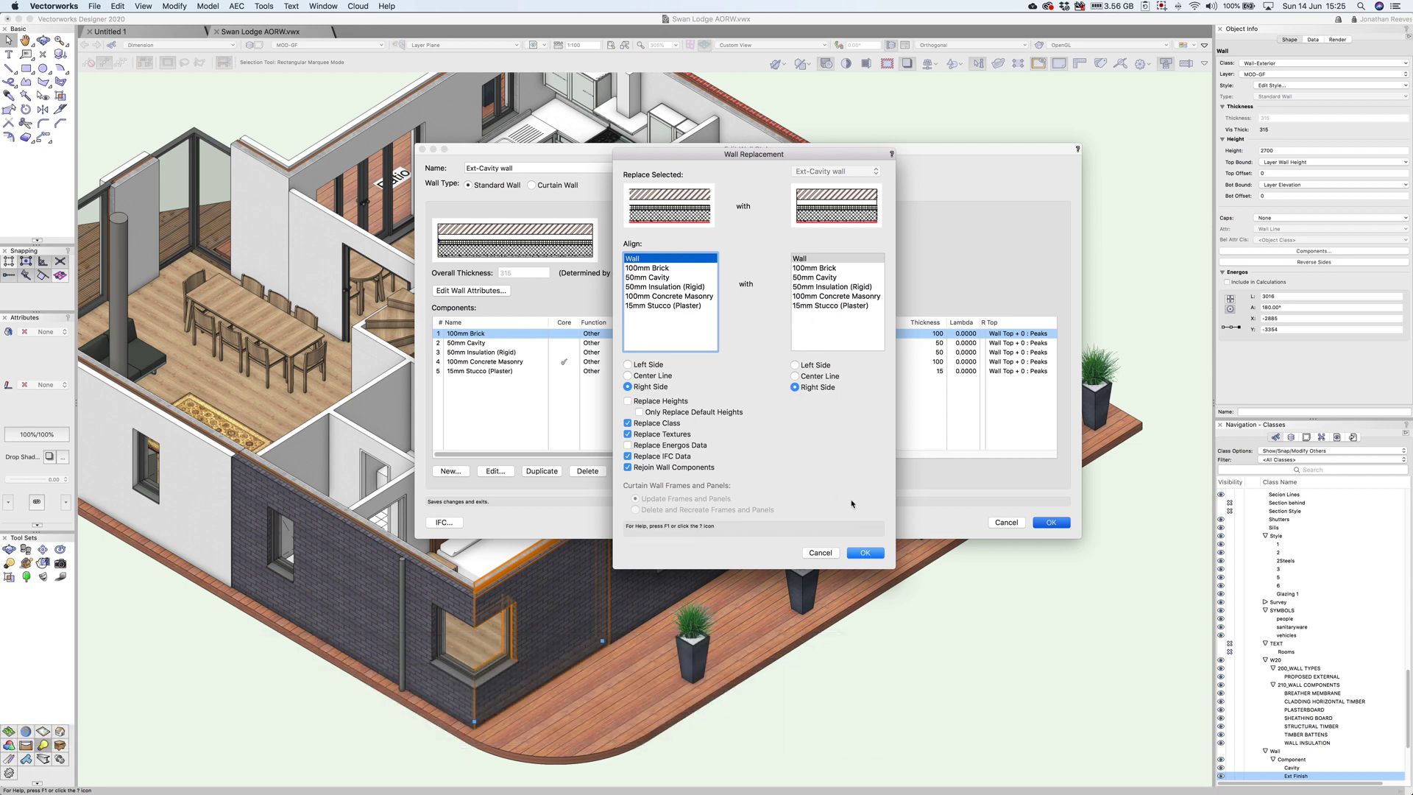
pyautogui.click(865, 553)
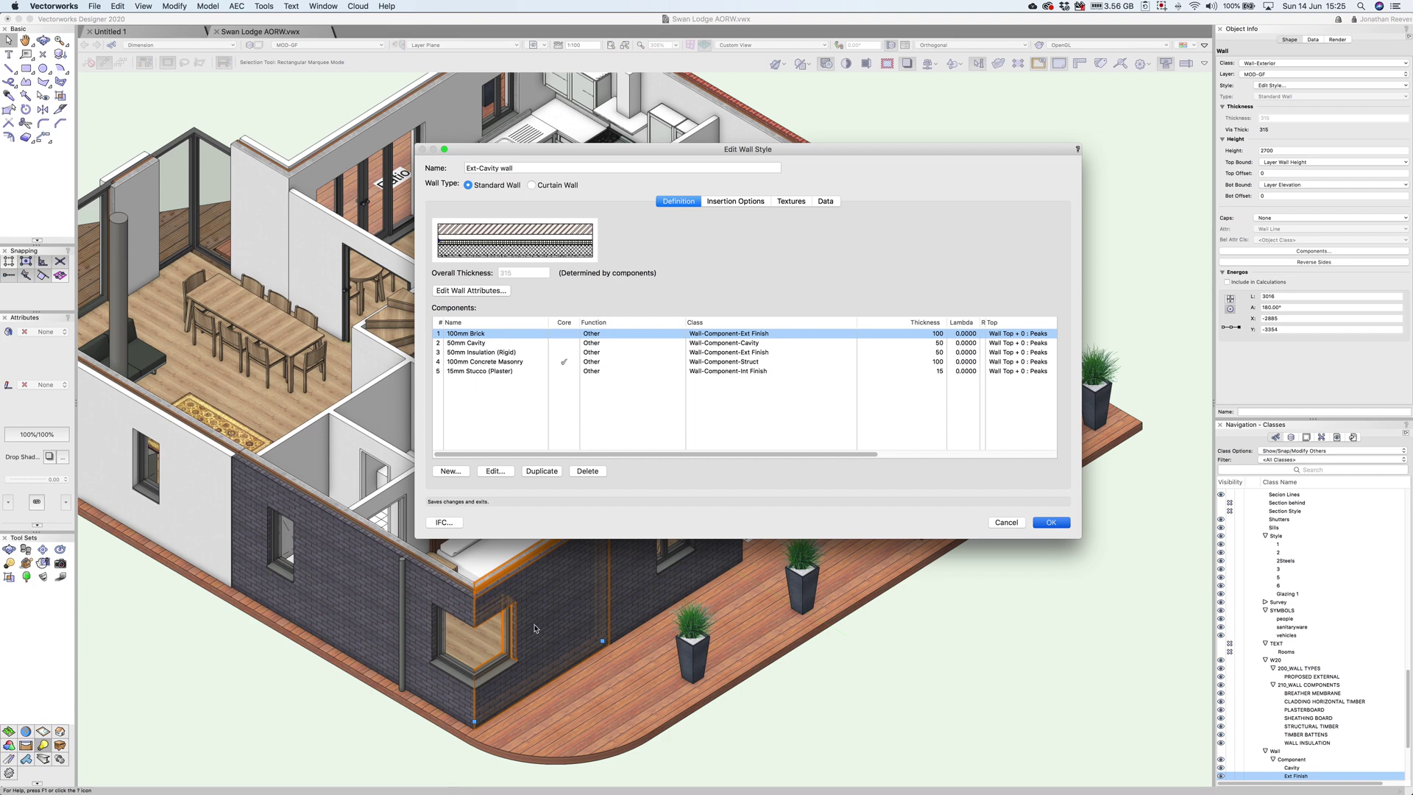
pyautogui.press('Return')
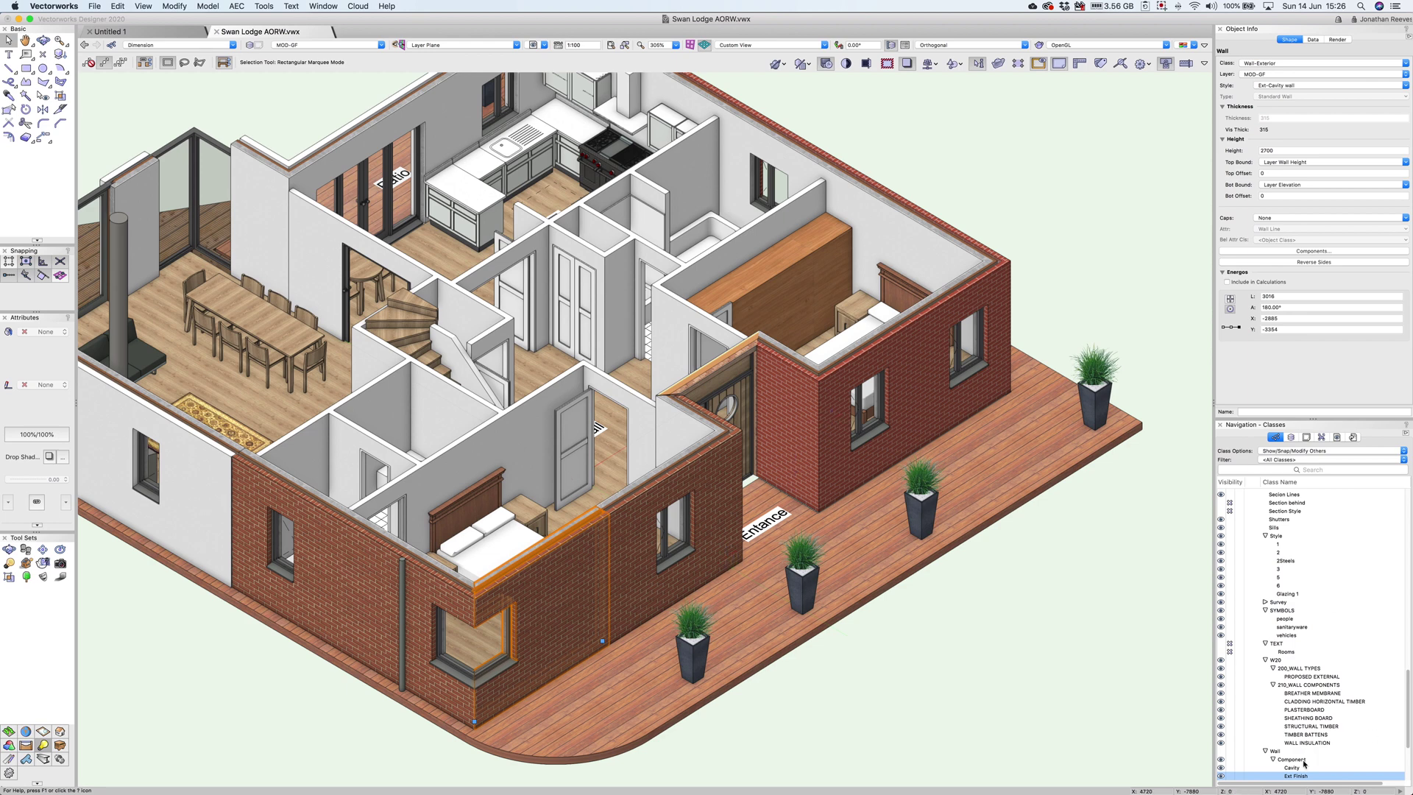
# Open the 100mm Brick component settings in the Ext-Cavity wall Red Brick style of the red brick wall beyond the entrance.
pyautogui.scroll(-5, 1304, 764)
pyautogui.click(923, 389)
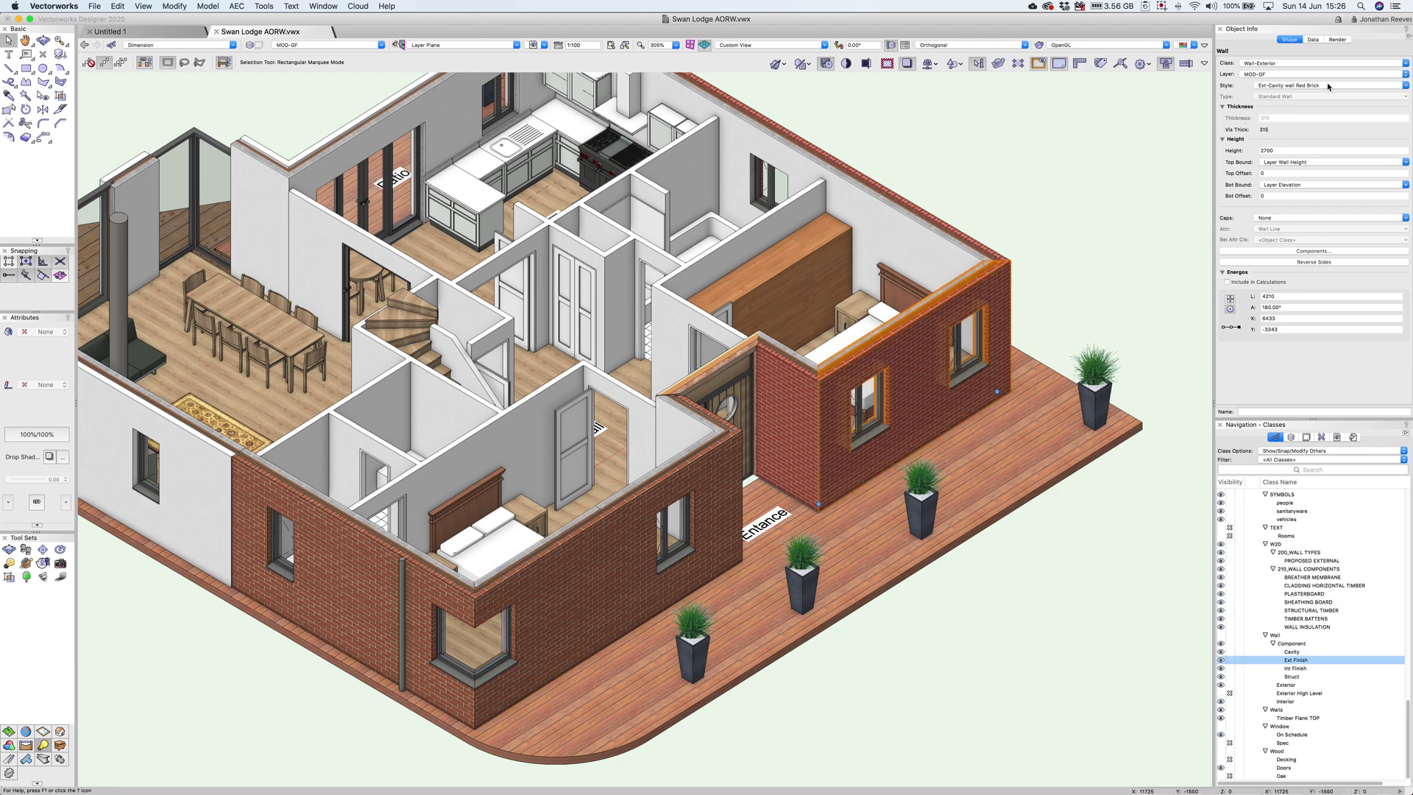
pyautogui.doubleClick(948, 384)
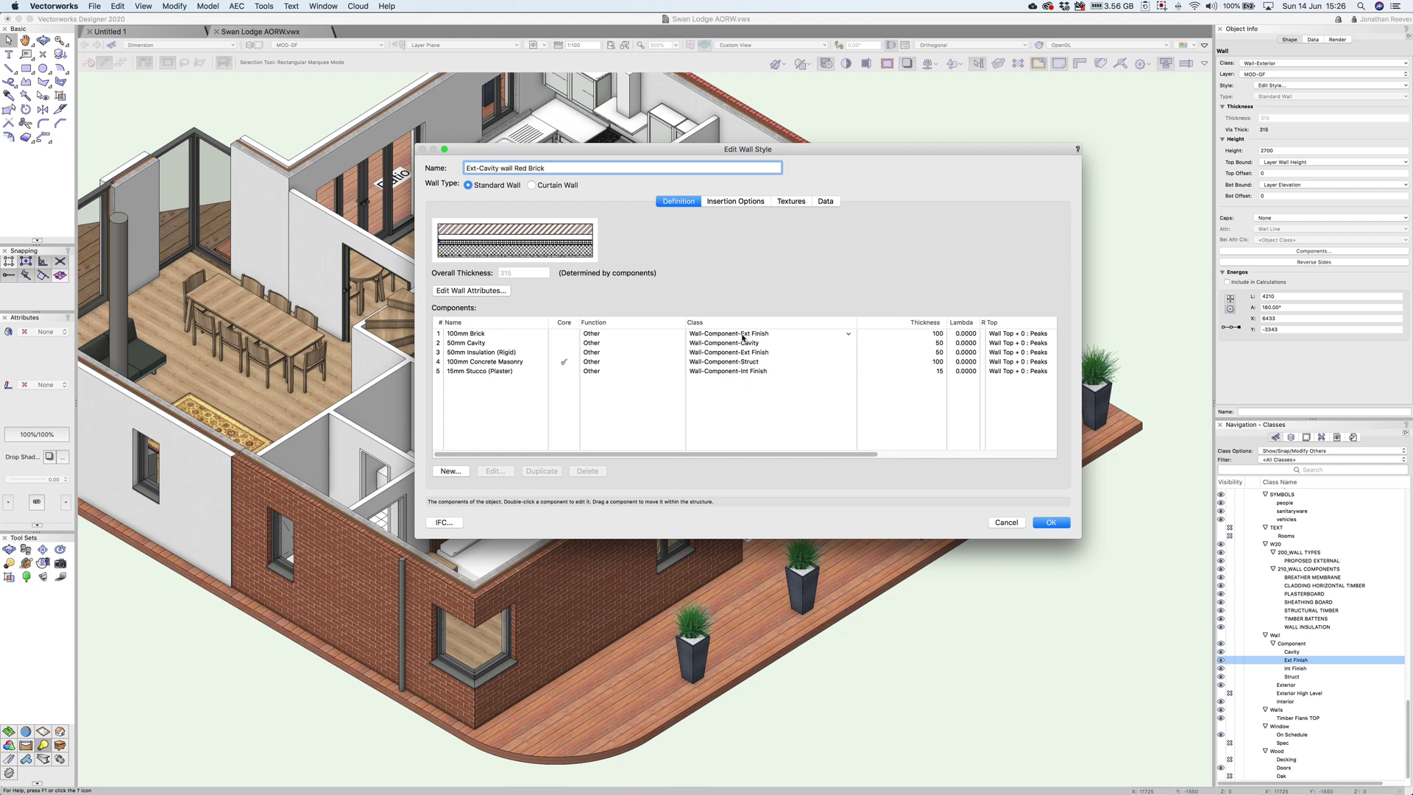
pyautogui.click(742, 336)
pyautogui.click(505, 473)
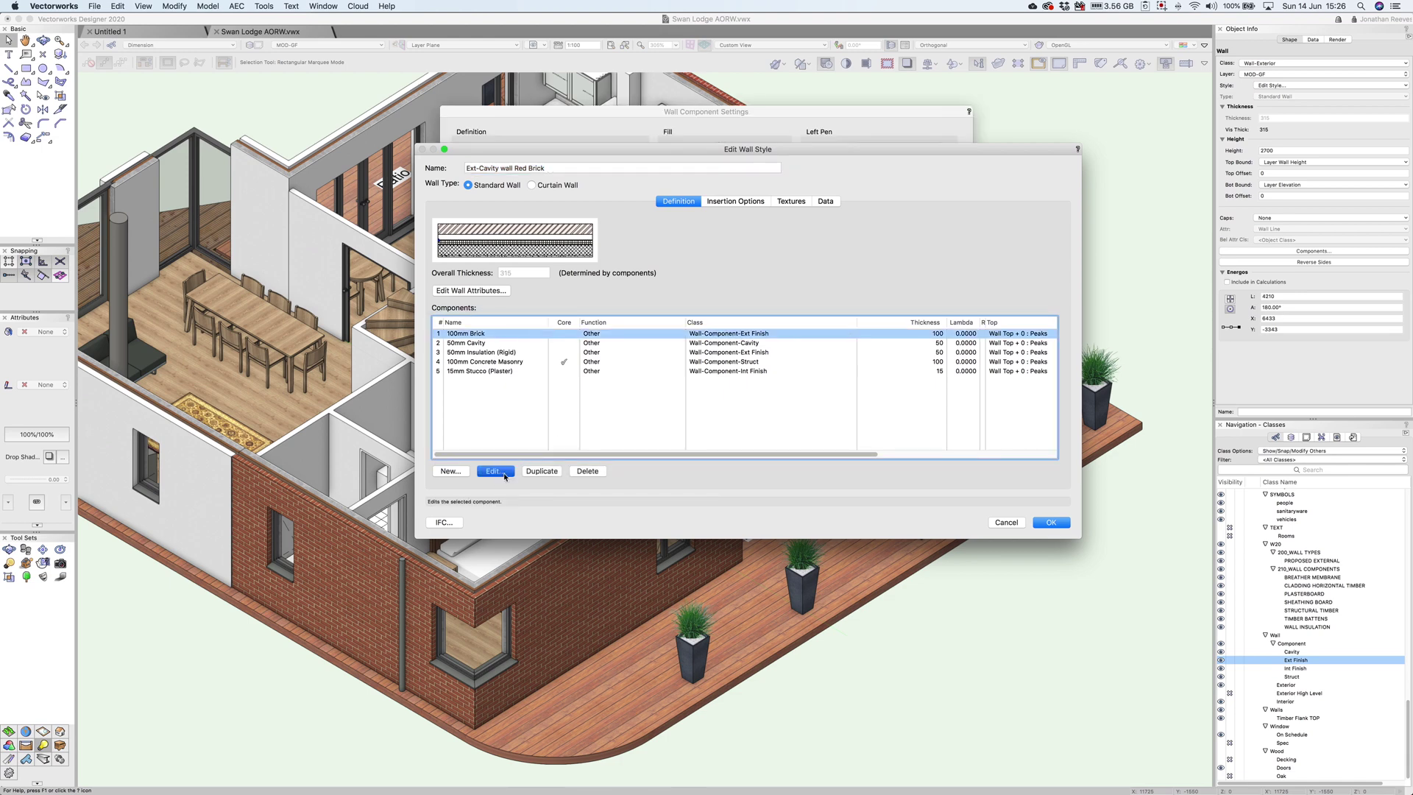
# Set the brick component's texture to Class Texture and apply the style with the wall replacement aligned on the center line.
pyautogui.click(760, 254)
pyautogui.click(753, 253)
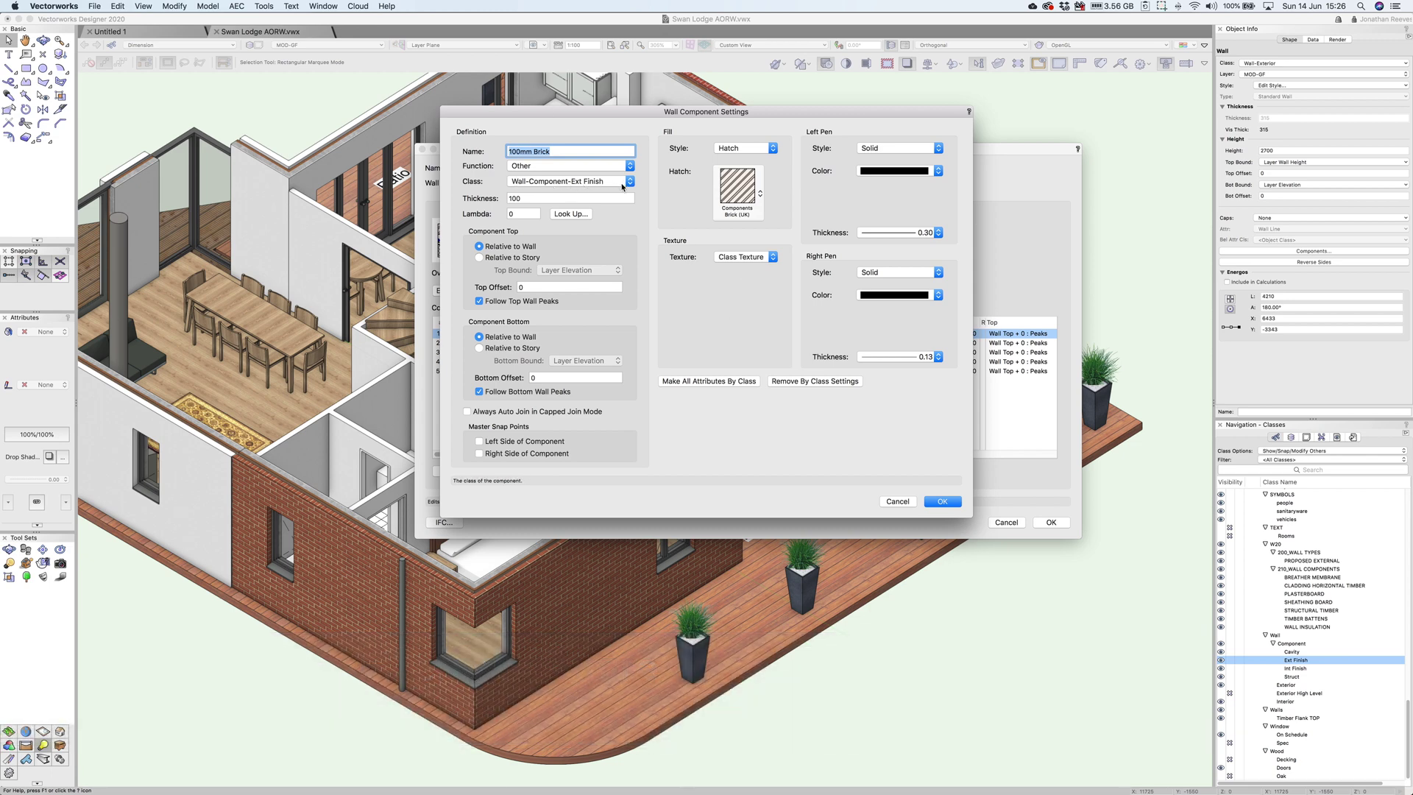
pyautogui.click(945, 505)
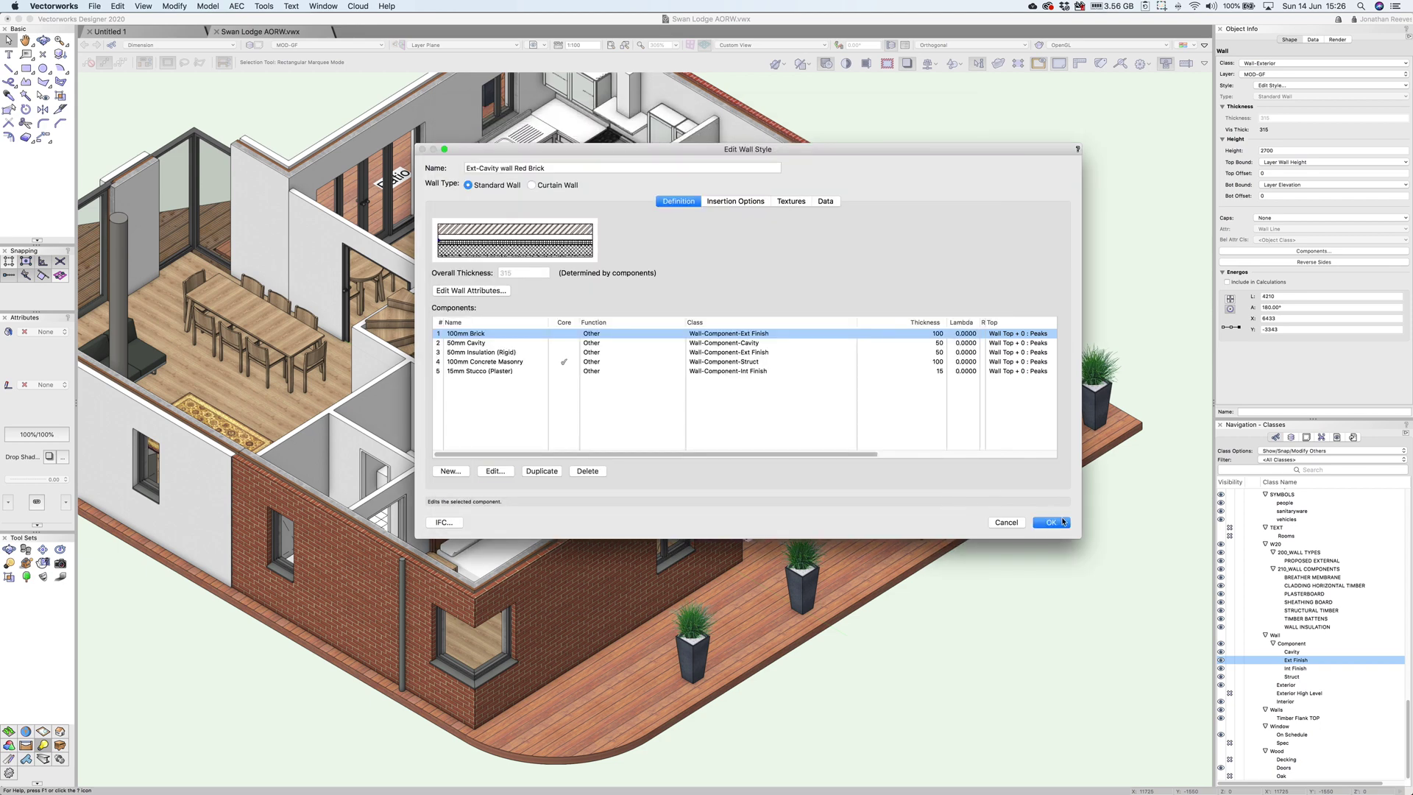
pyautogui.click(1050, 522)
pyautogui.click(876, 554)
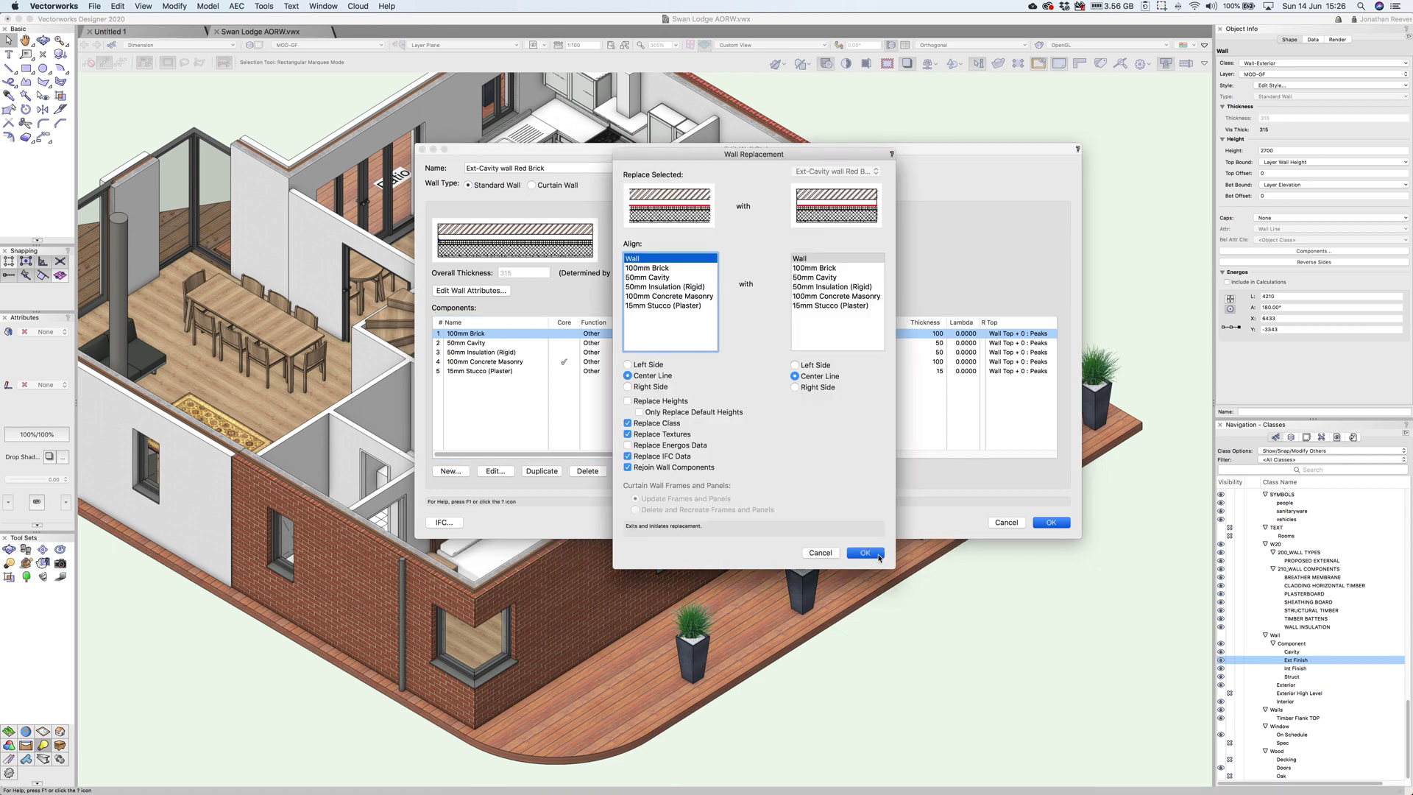
pyautogui.click(1050, 522)
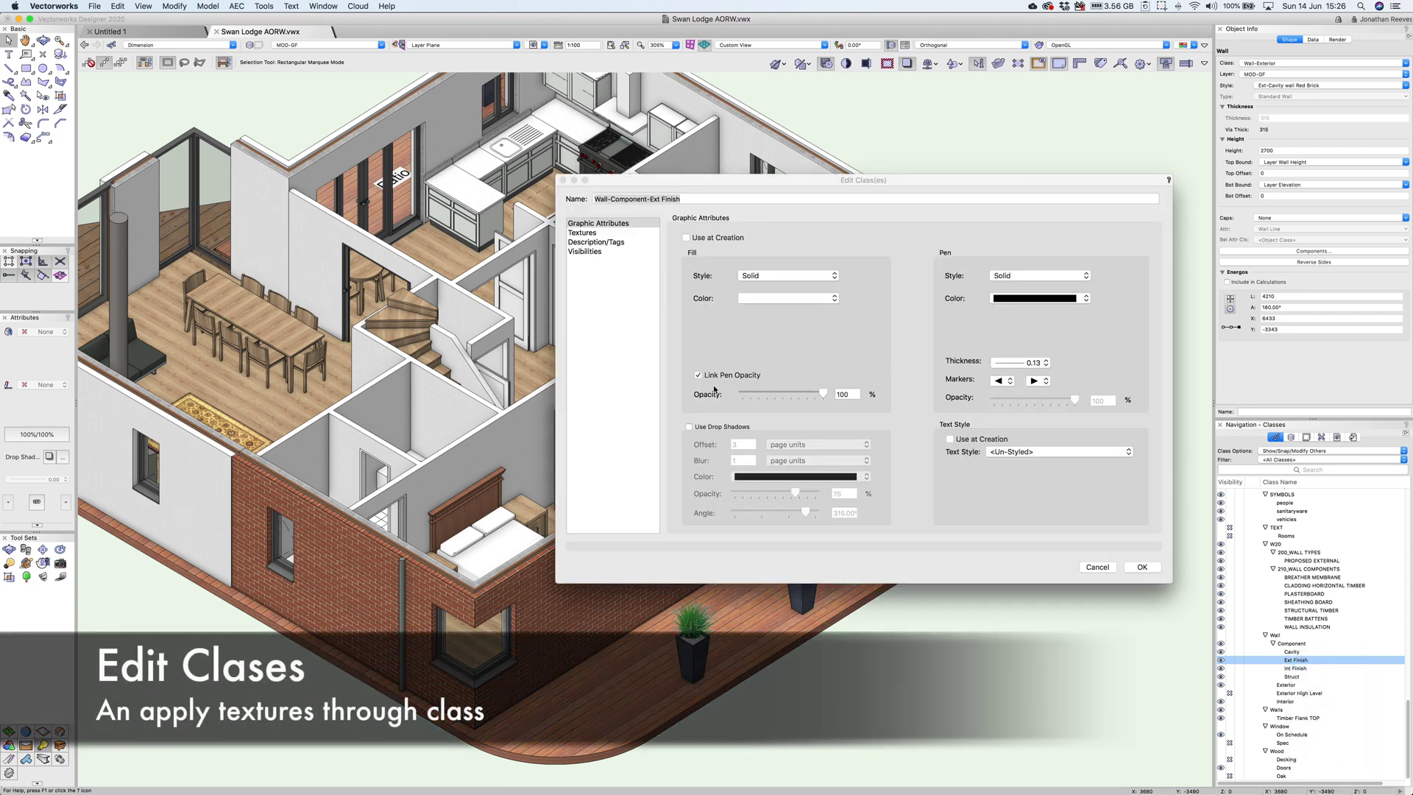
# Enable textures at creation and an object and component texture for the Wall-Component-Ext Finish class.
pyautogui.click(685, 238)
pyautogui.click(583, 233)
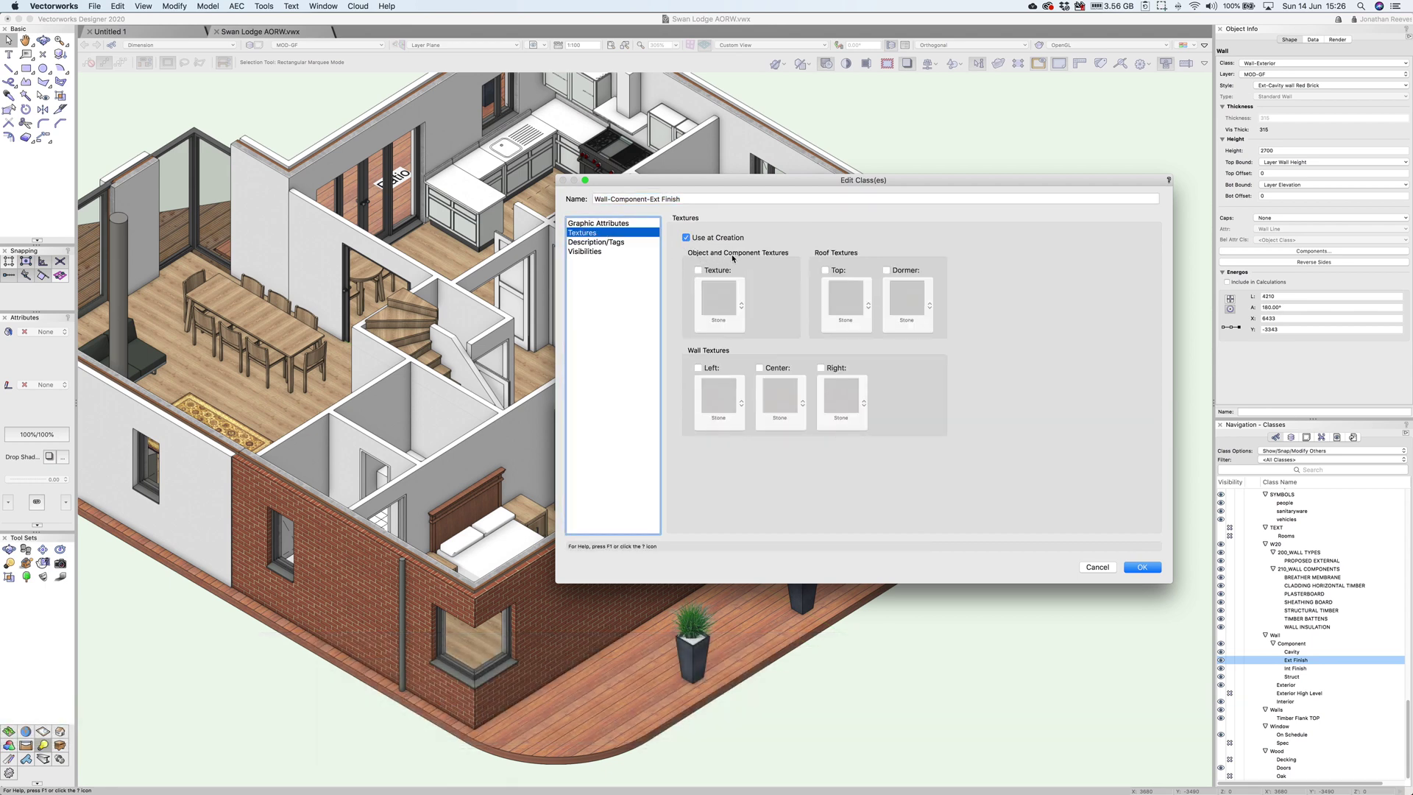
pyautogui.moveTo(771, 180); pyautogui.dragTo(1065, 170)
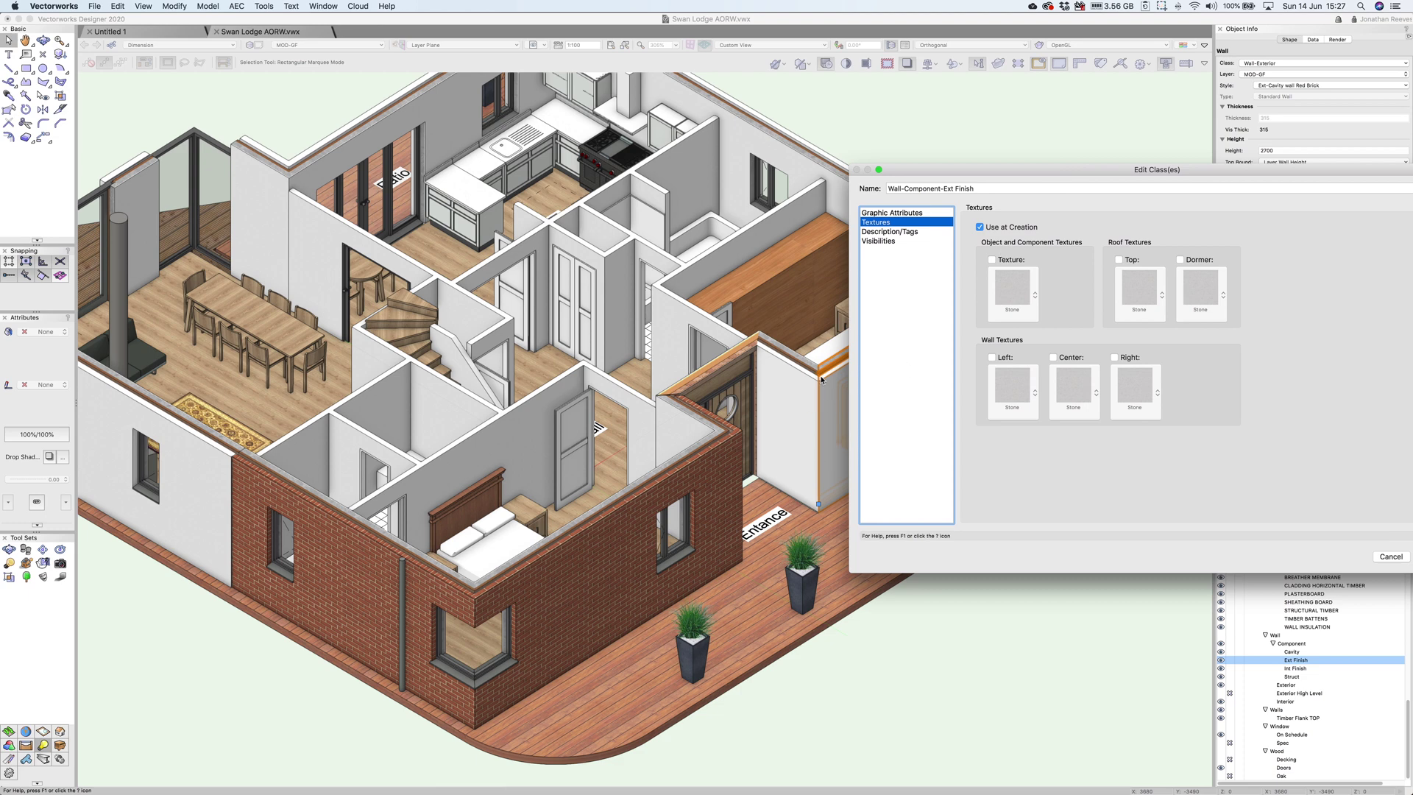
pyautogui.click(991, 259)
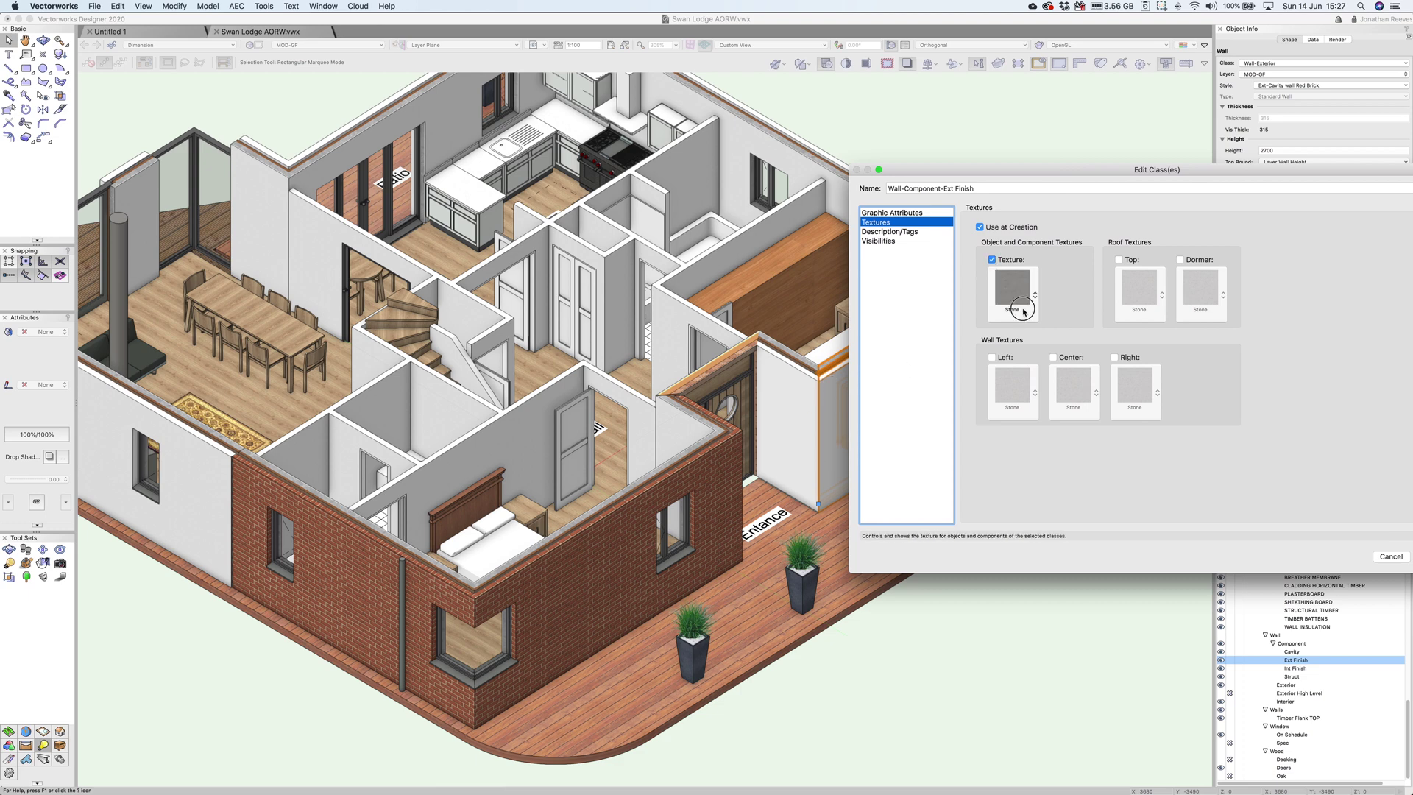
# Assign the Metal Cladding 01 texture to the Wall-Component-Ext Finish class and confirm the class edit.
pyautogui.click(1022, 309)
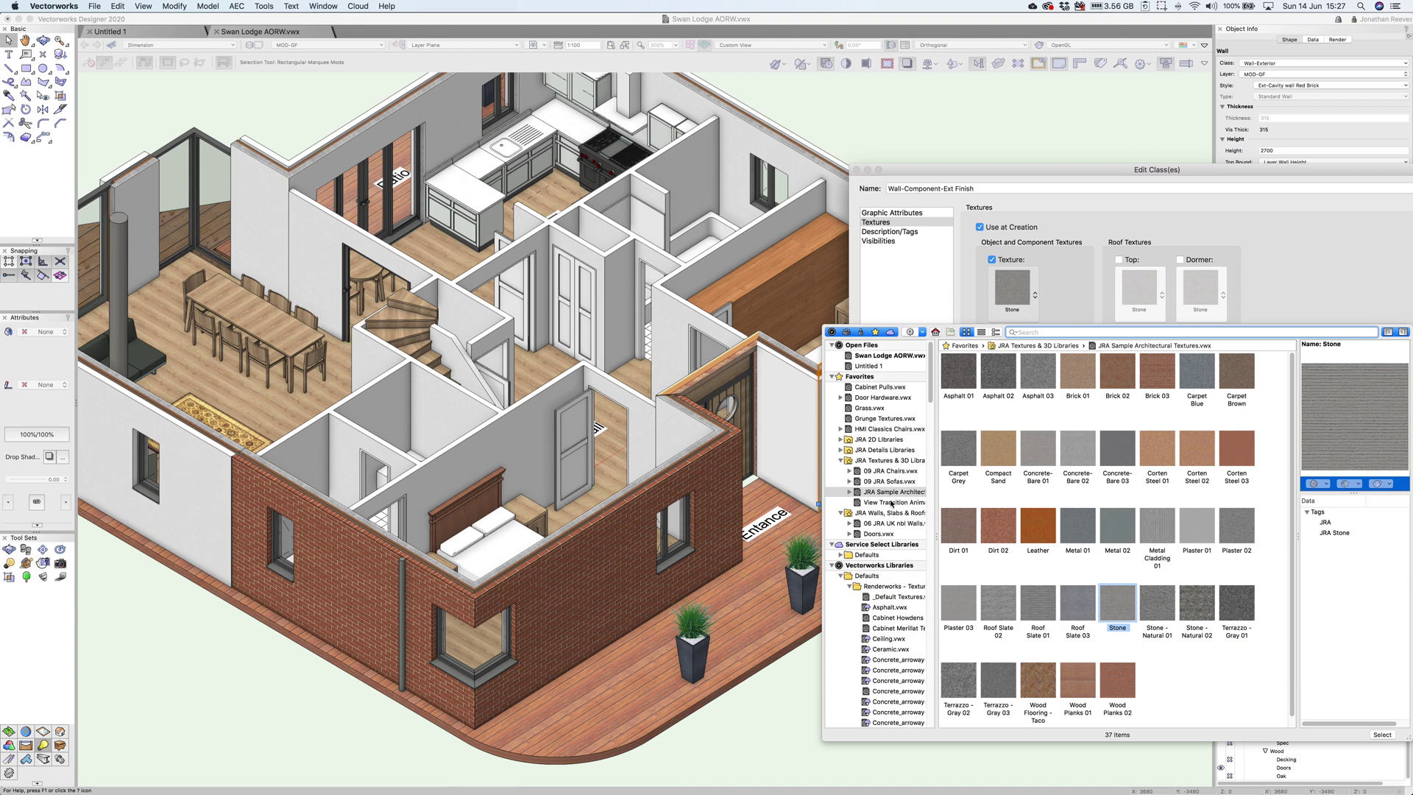
pyautogui.click(1161, 537)
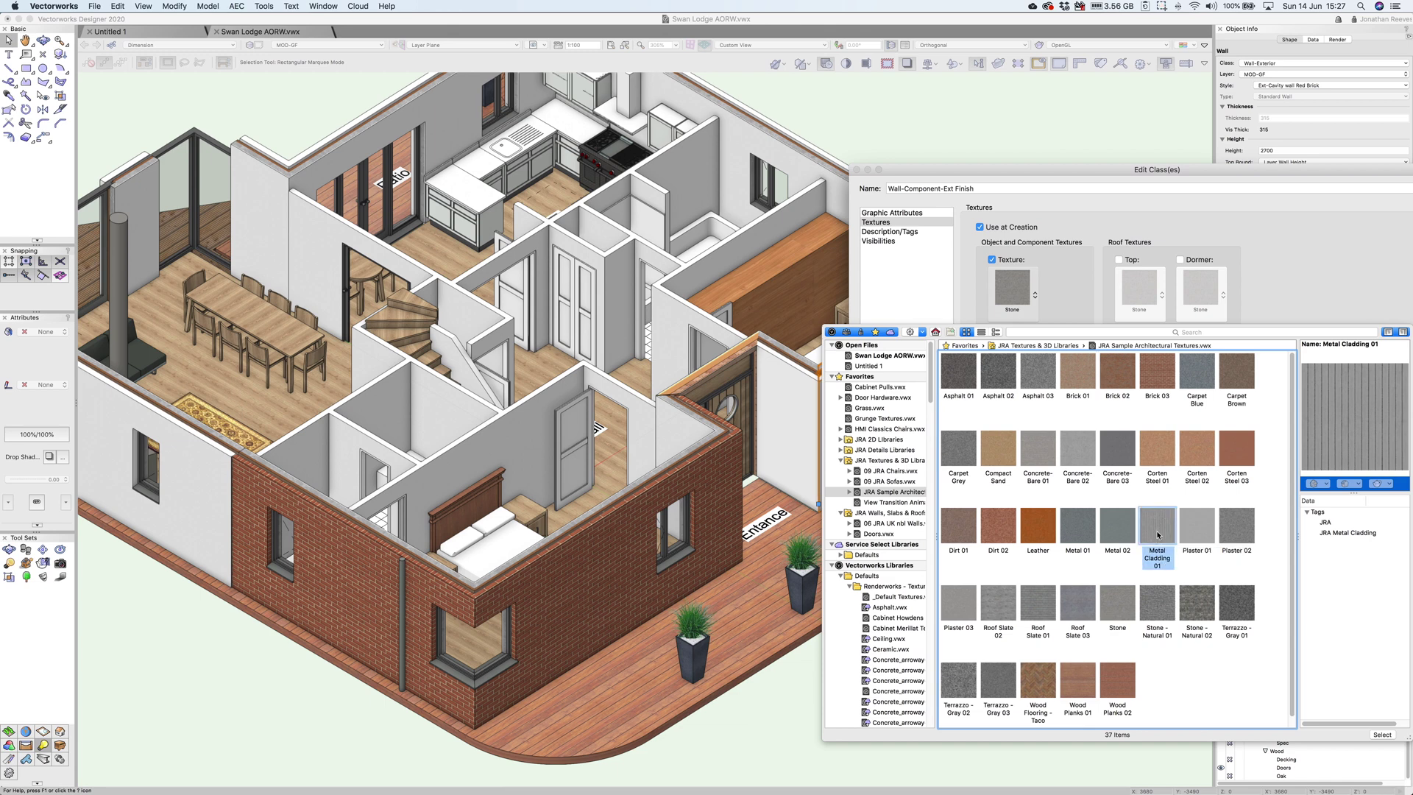
pyautogui.doubleClick(1158, 535)
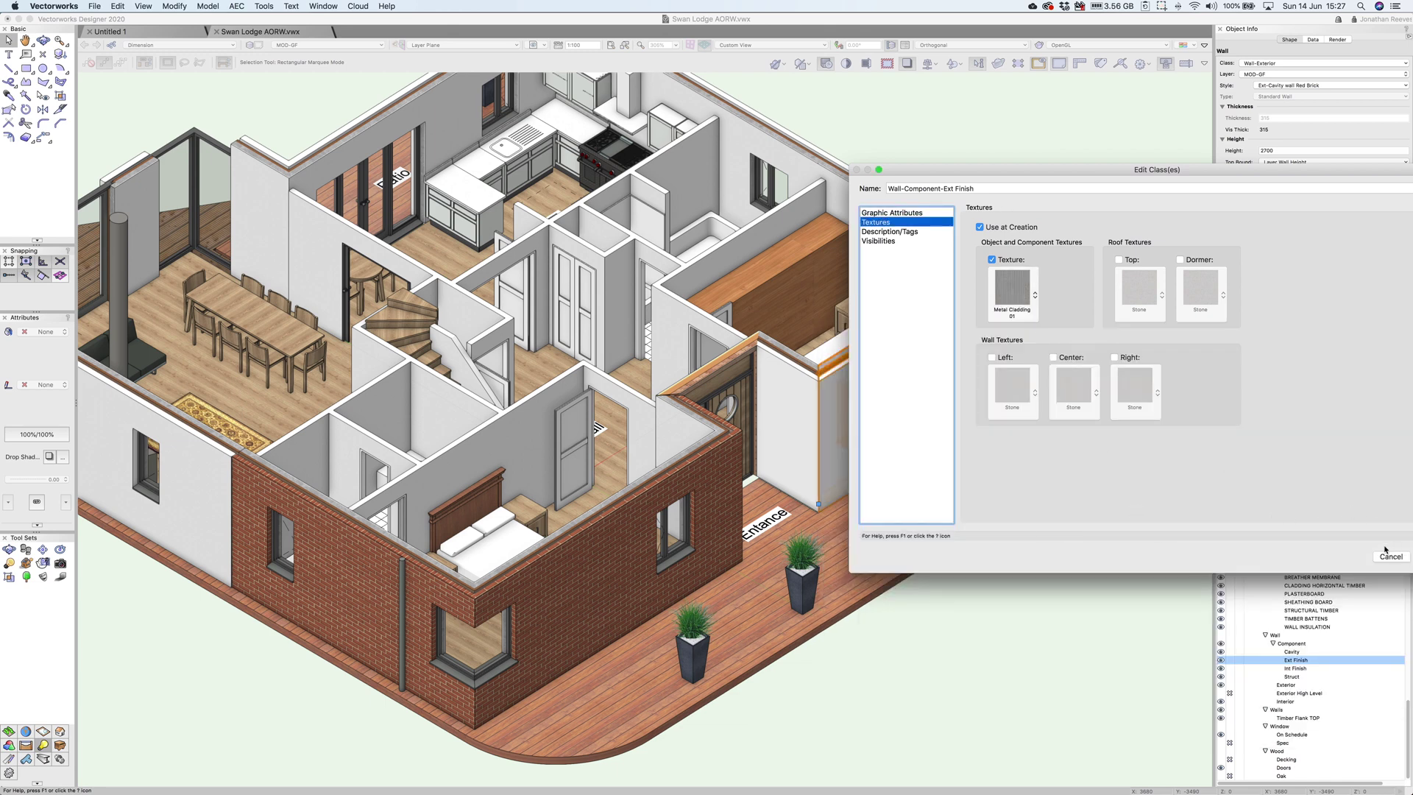
pyautogui.moveTo(1296, 176); pyautogui.dragTo(903, 240)
pyautogui.click(1040, 619)
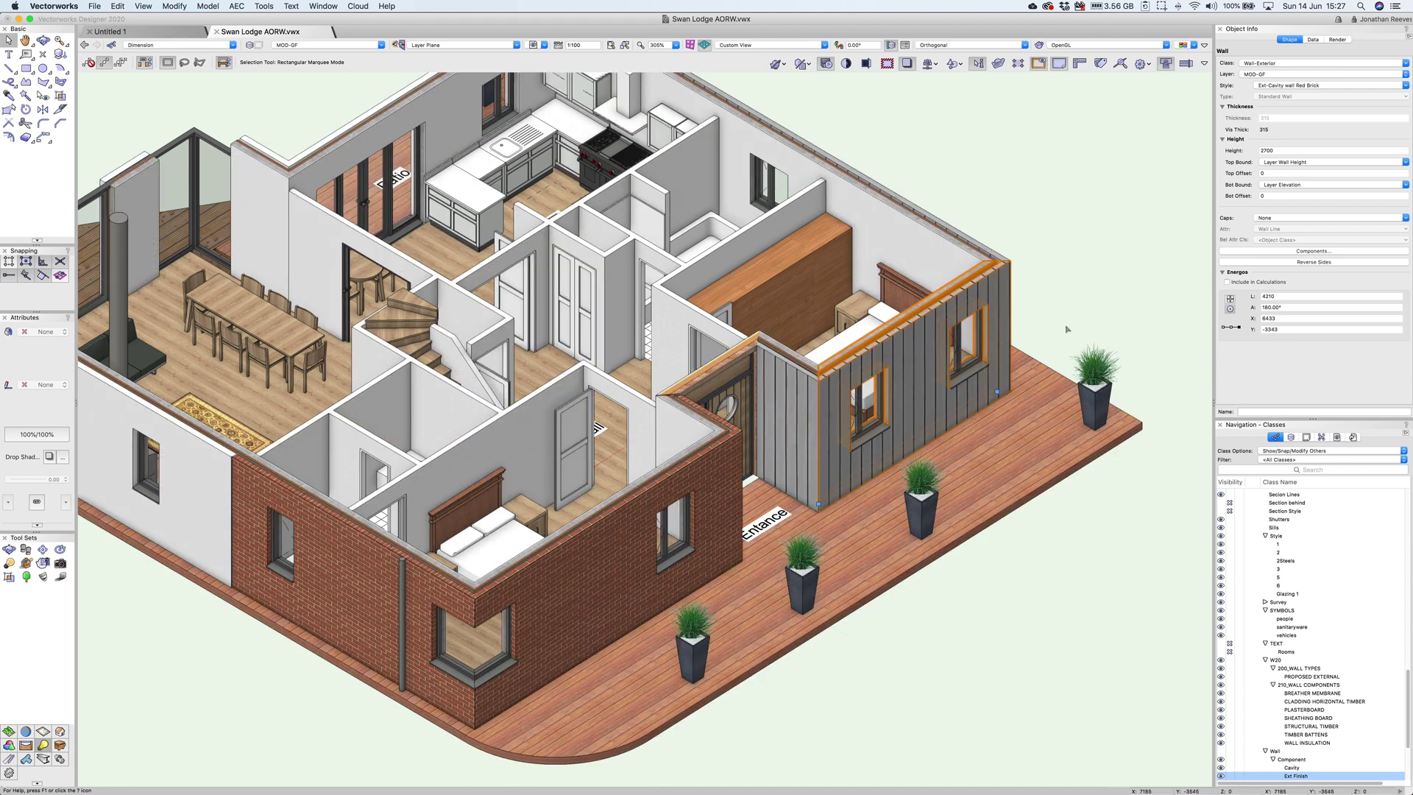
pyautogui.hotkey('shift', 'c')
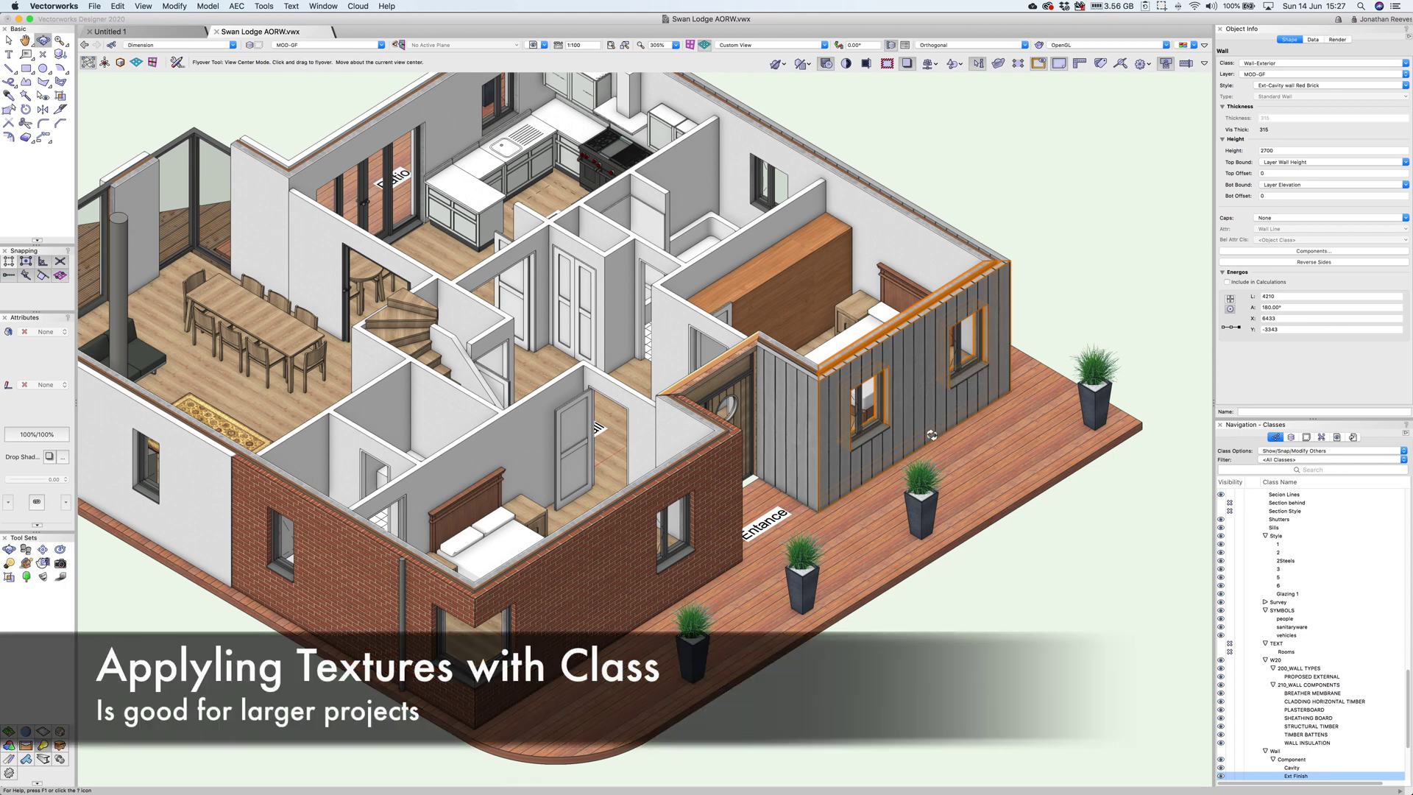
pyautogui.moveTo(1083, 328); pyautogui.dragTo(740, 321)
pyautogui.press('x')
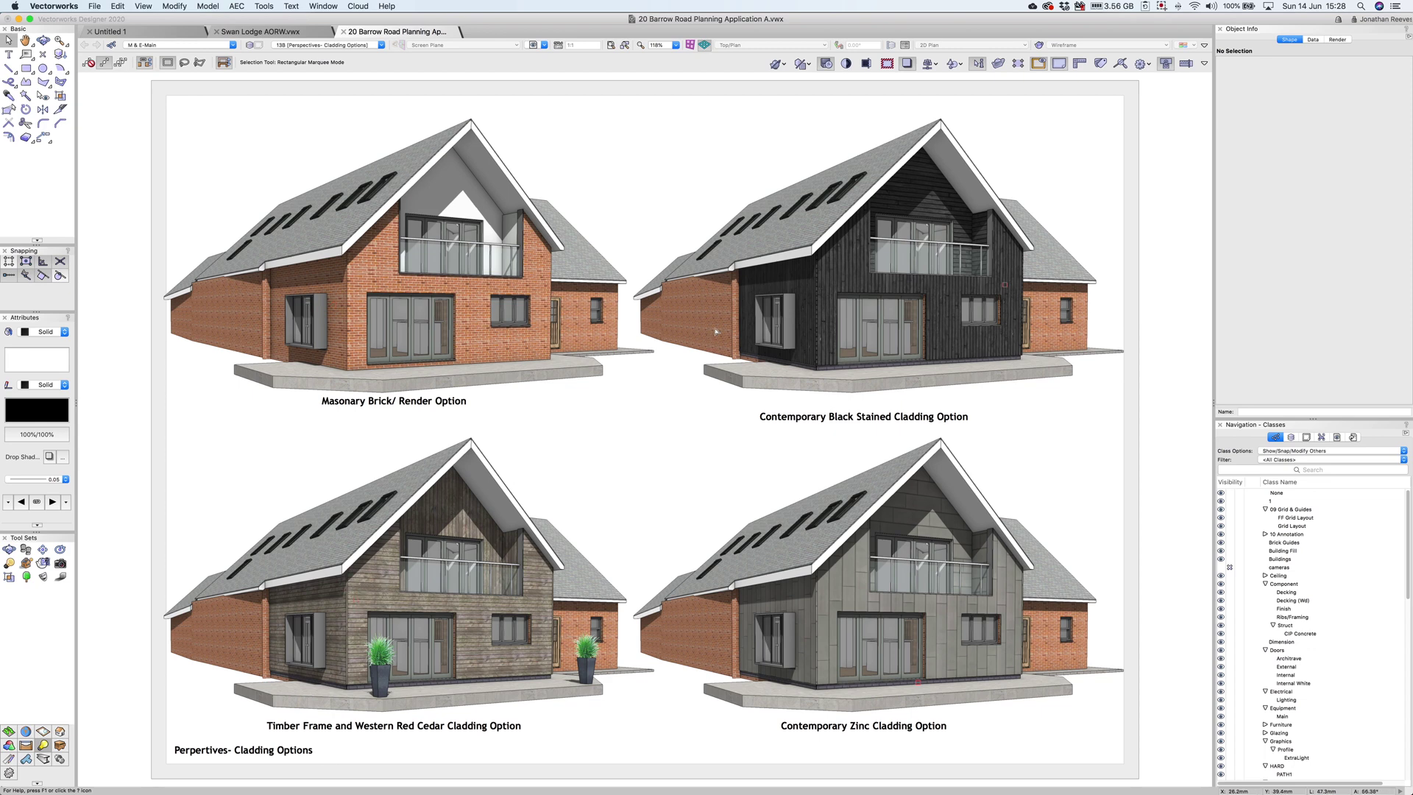
# Open the Timber-Cladding class settings in the class properties of the Contemporary Black Stained Cladding Option viewport.
pyautogui.click(848, 260)
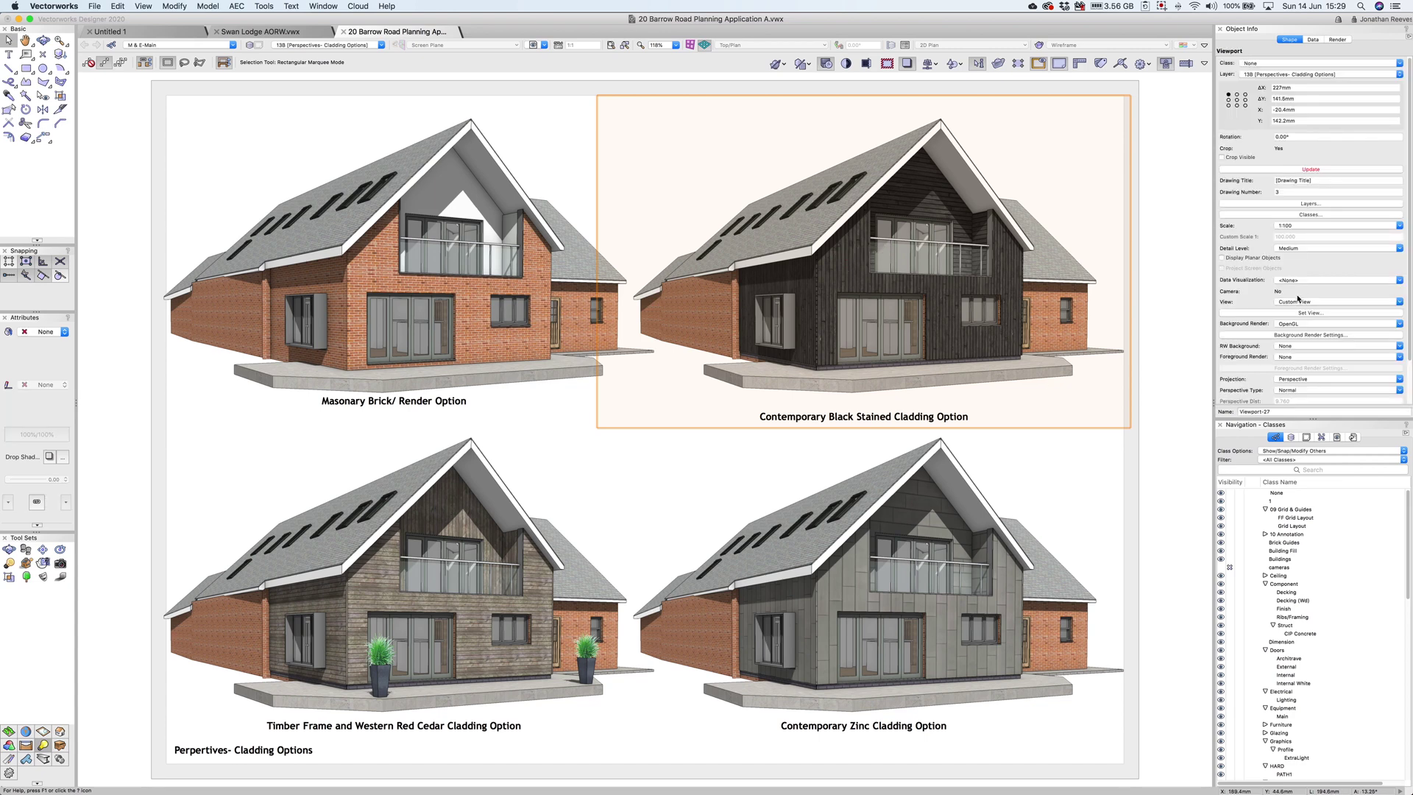
pyautogui.click(1310, 215)
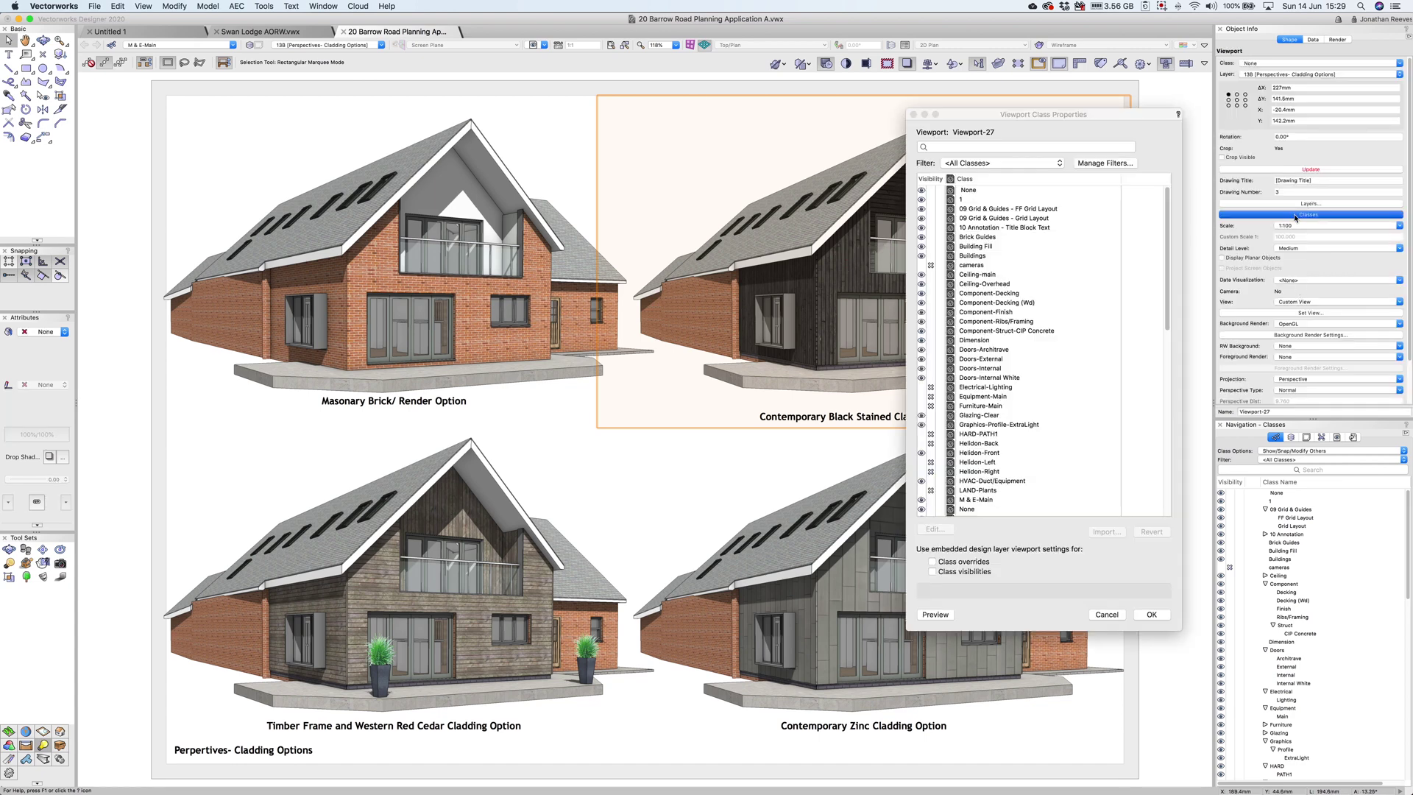
pyautogui.scroll(-10, 1007, 342)
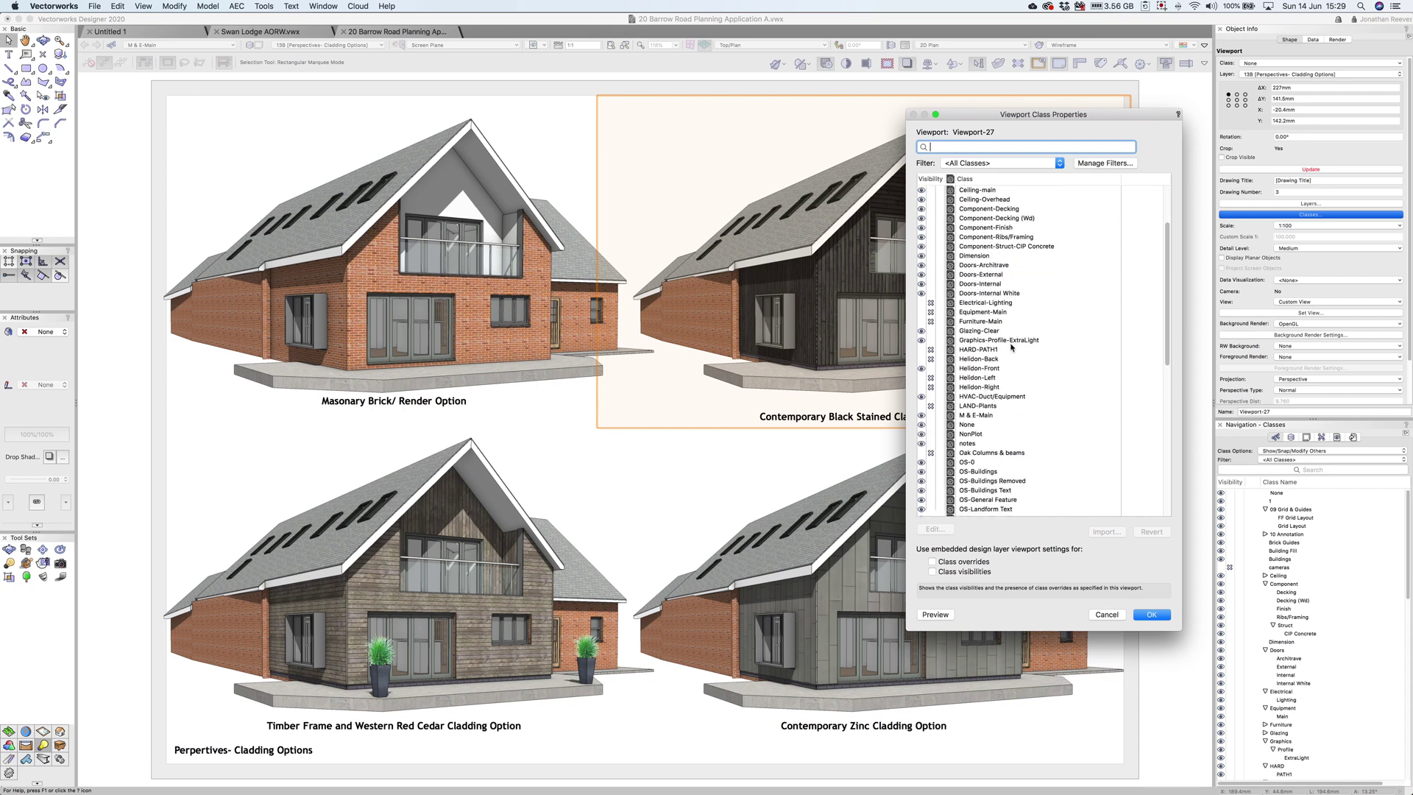
pyautogui.scroll(-4, 1017, 353)
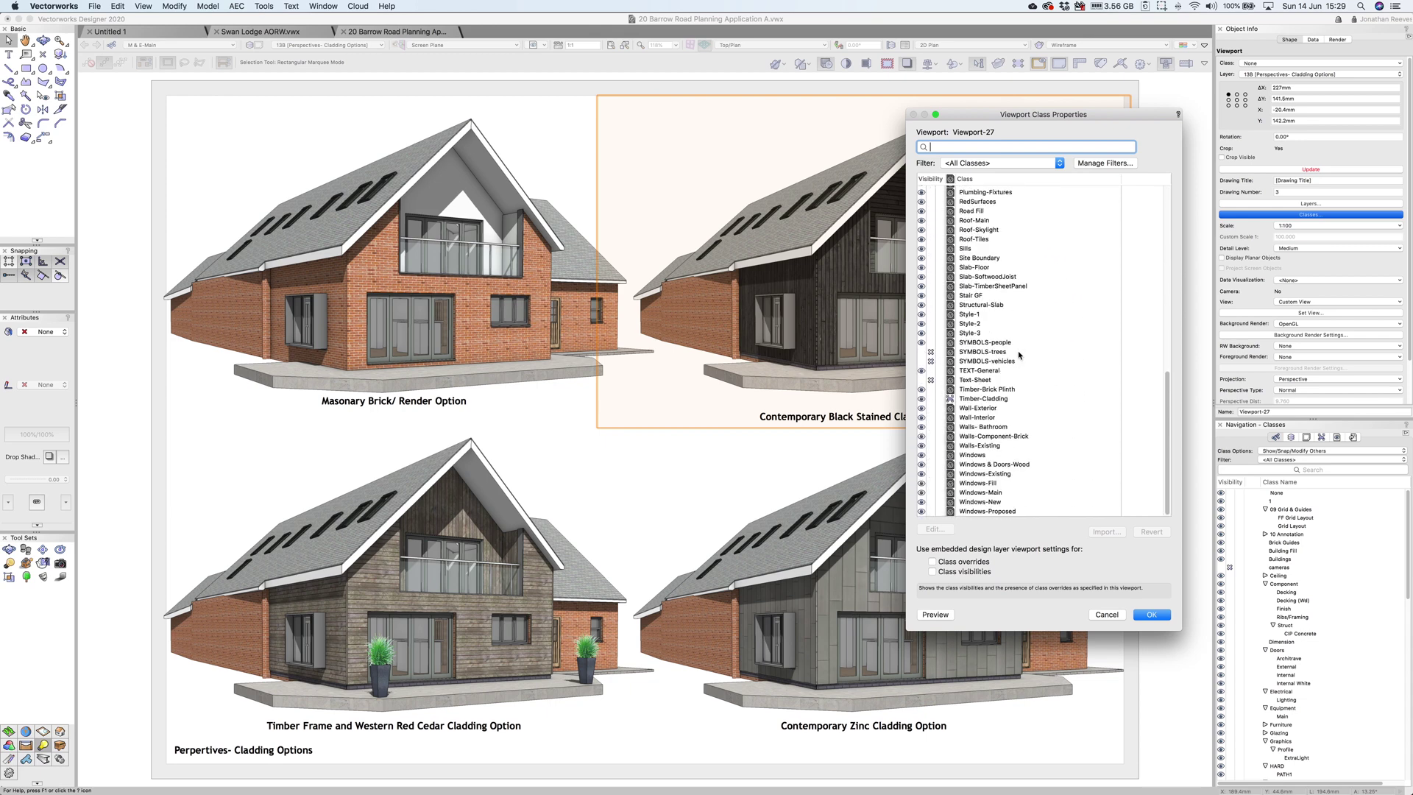
pyautogui.click(994, 400)
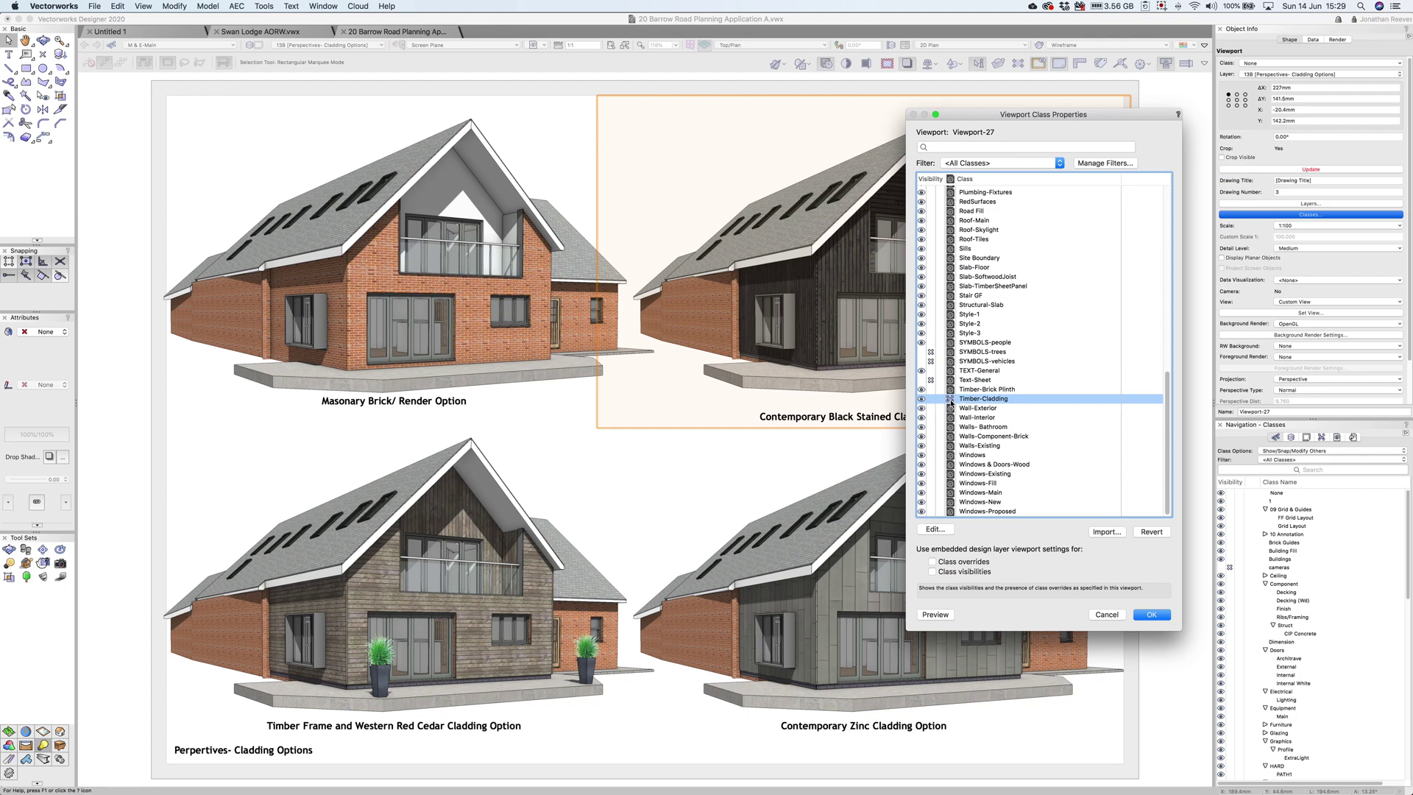
pyautogui.click(933, 529)
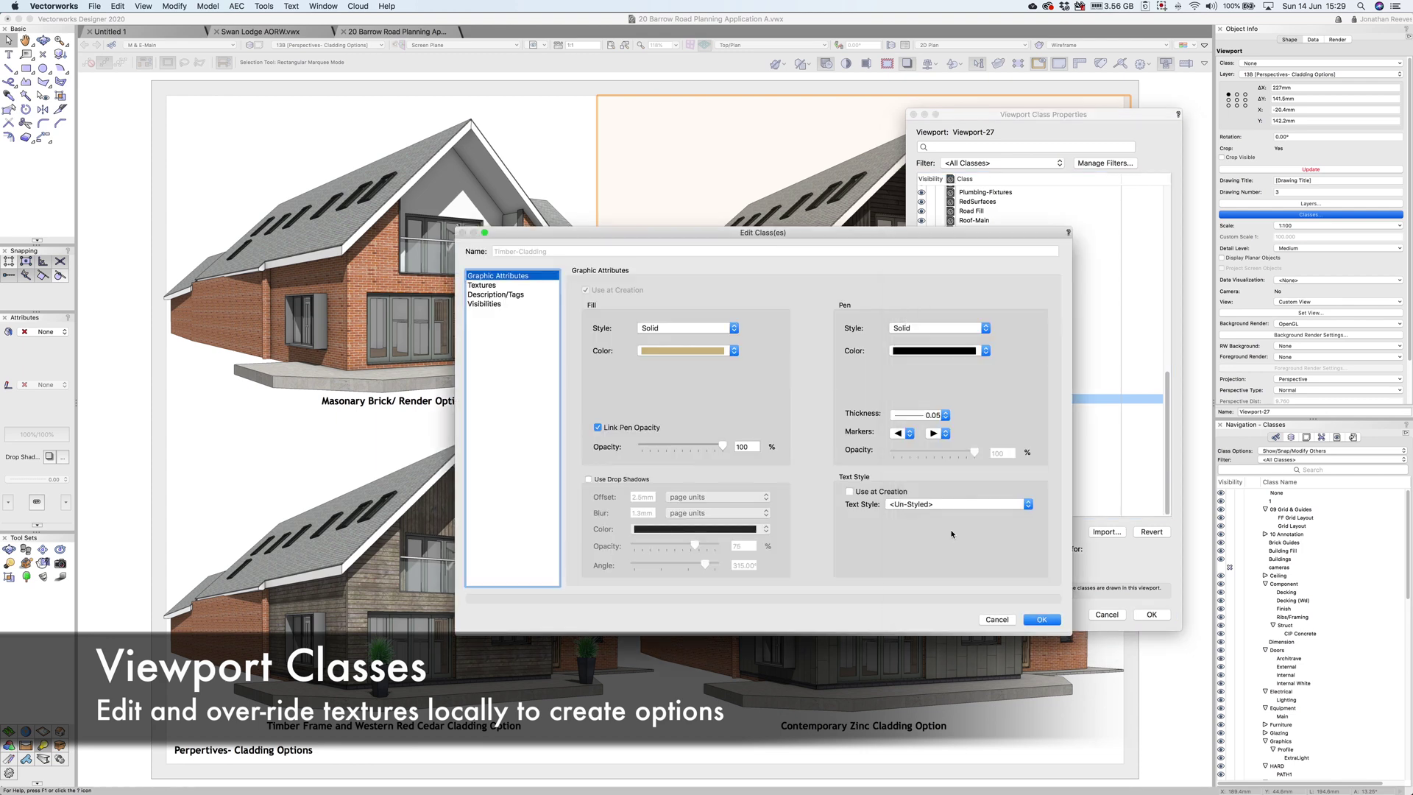
# Override the Timber-Cladding object and component texture with Brick 01 from JRA Sample Architectural Textures and confirm the class edit.
pyautogui.click(511, 286)
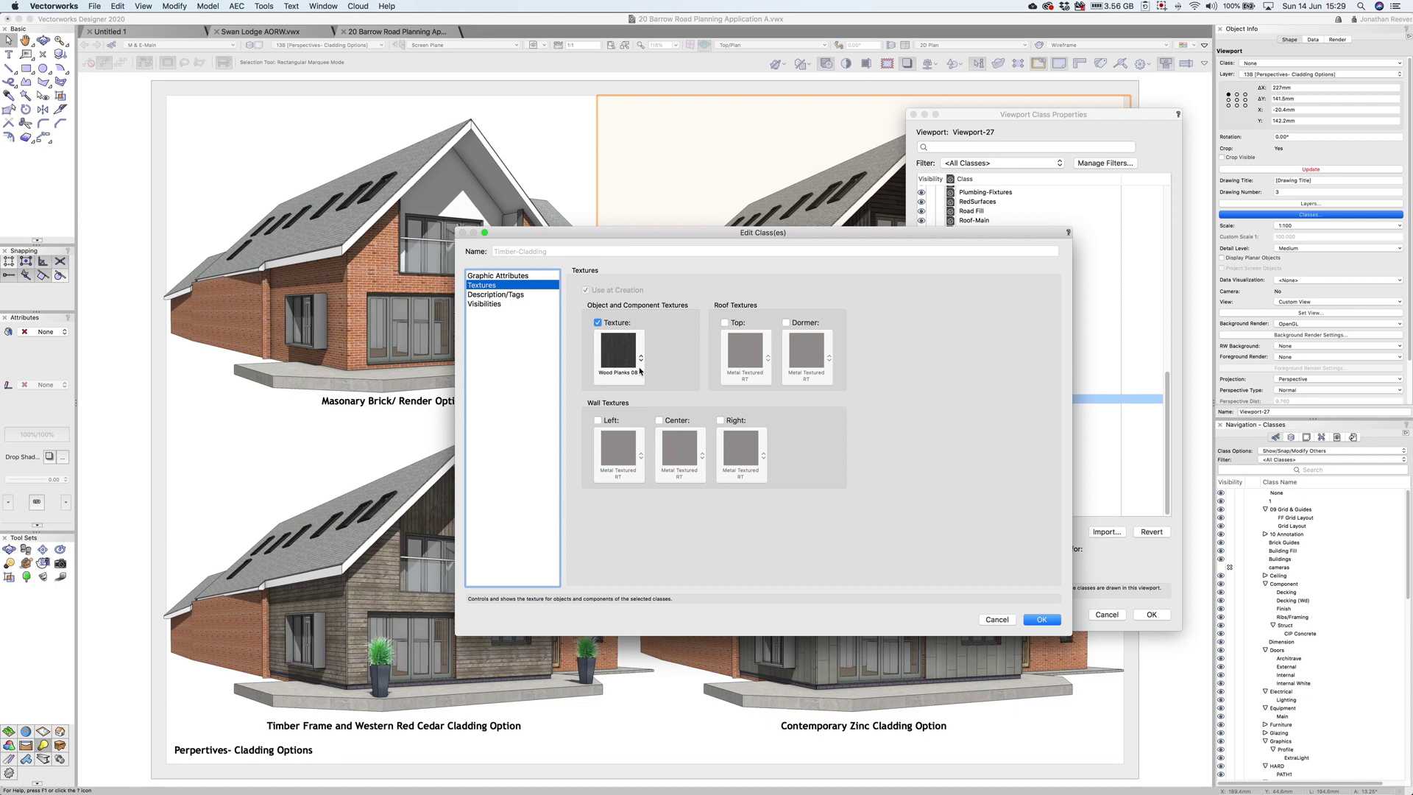
pyautogui.click(640, 371)
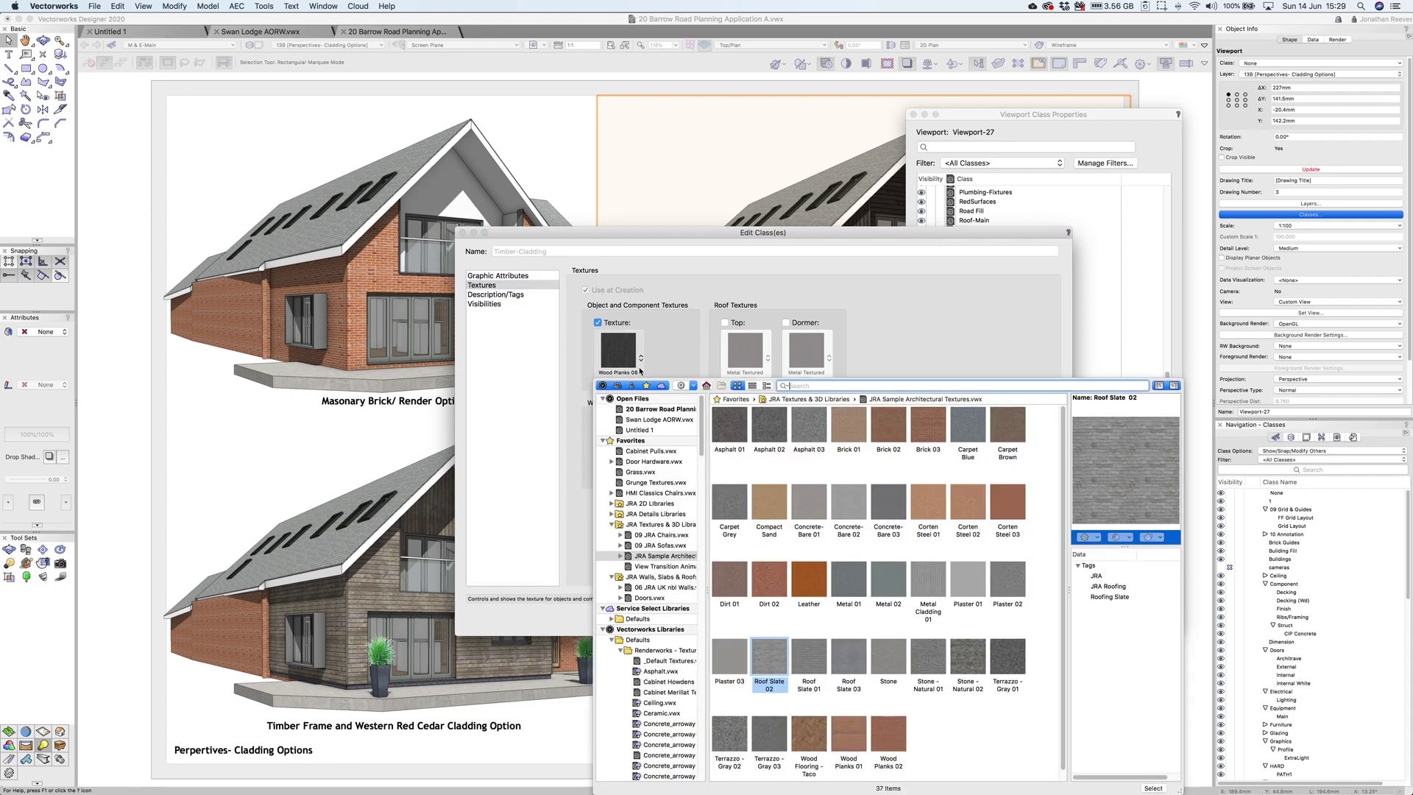
pyautogui.click(931, 429)
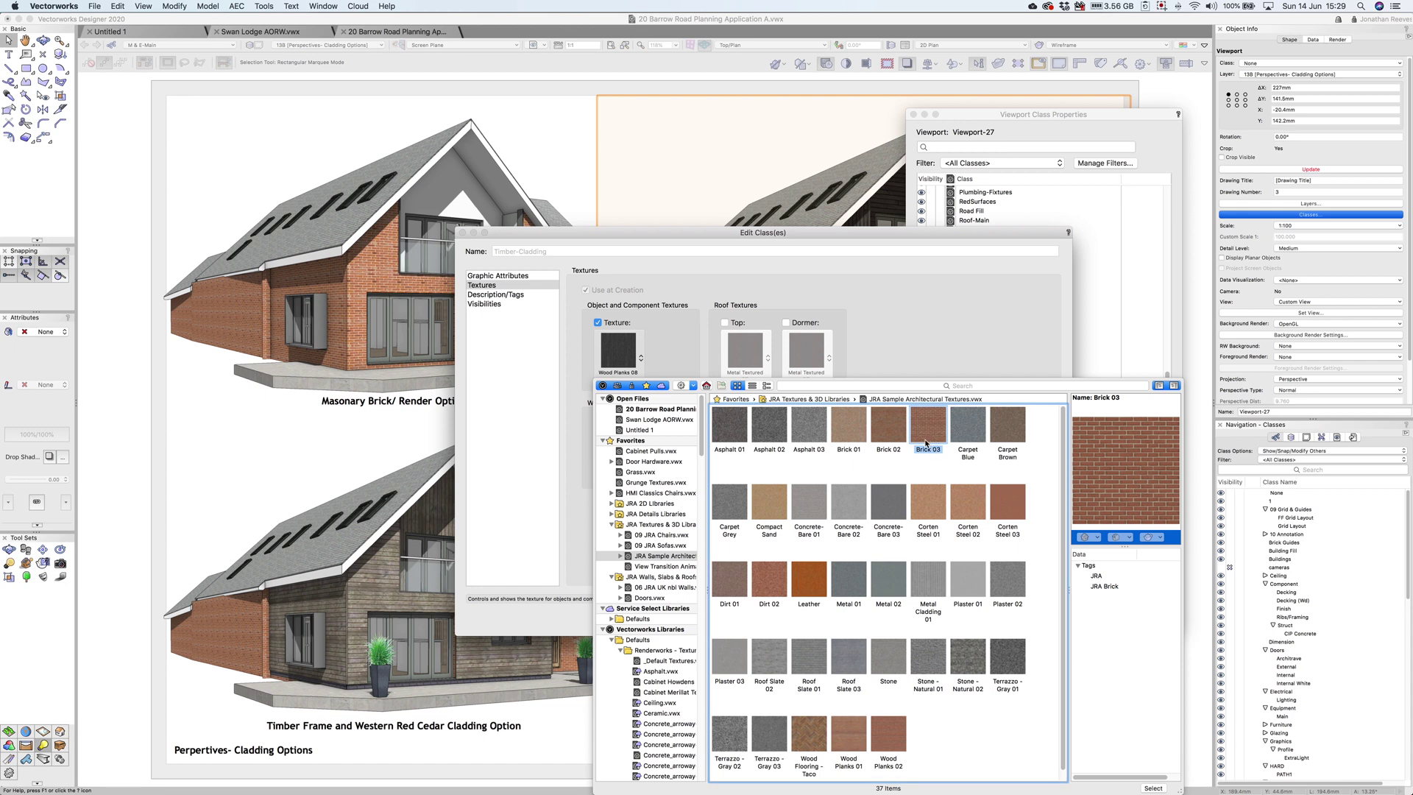
pyautogui.click(888, 434)
pyautogui.click(851, 428)
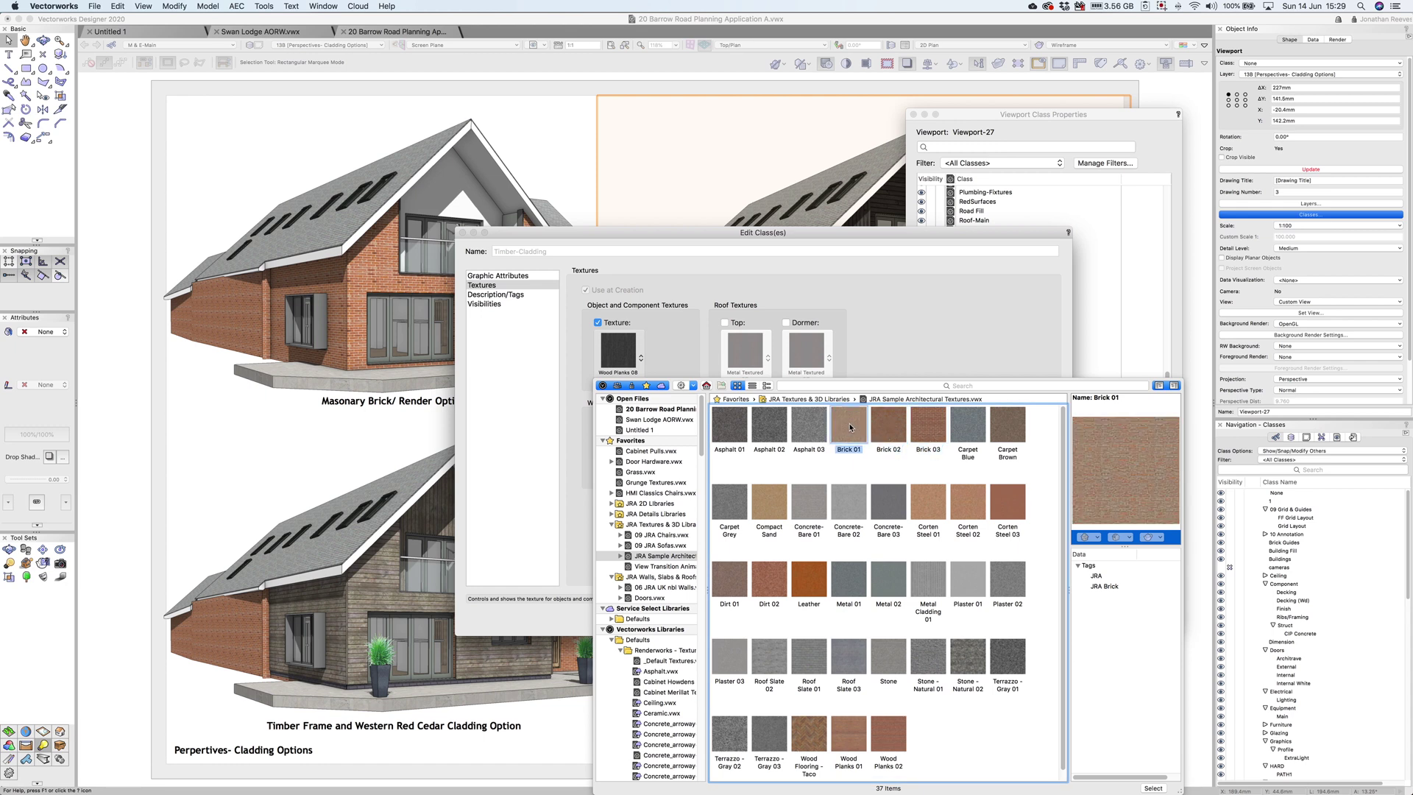
pyautogui.doubleClick(850, 427)
pyautogui.click(1042, 620)
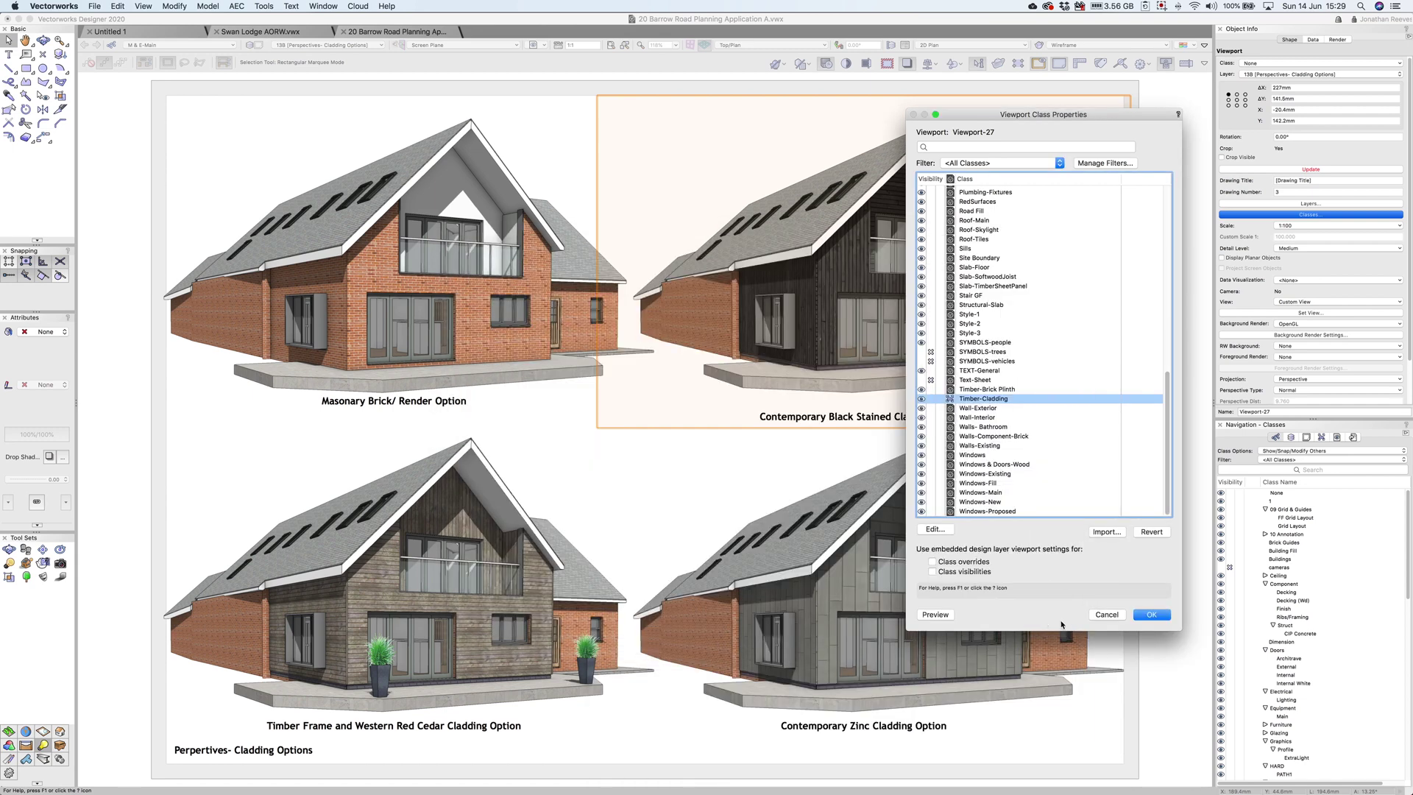
# Accept the viewport's class properties and update the Contemporary Black Stained Cladding Option viewport.
pyautogui.click(1153, 615)
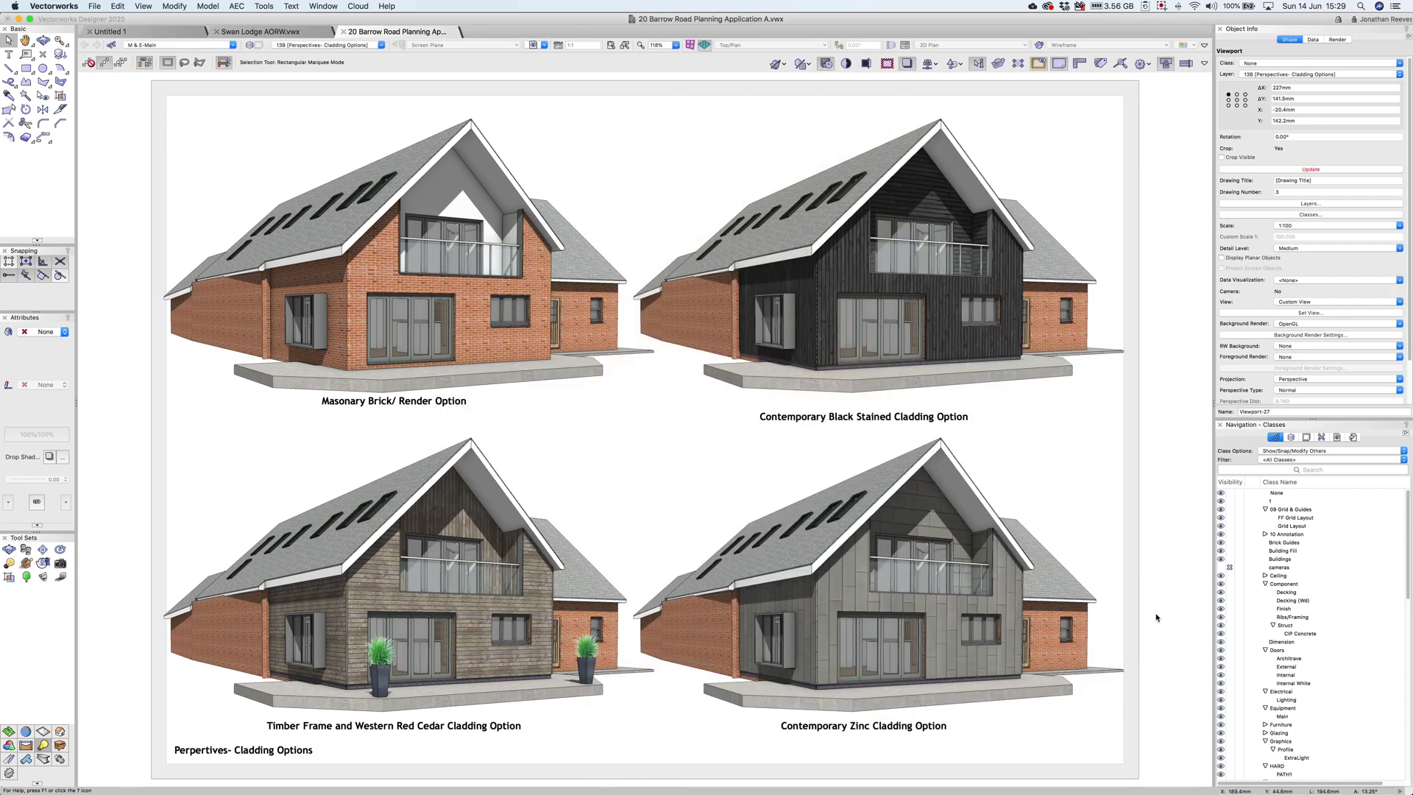
pyautogui.click(949, 292)
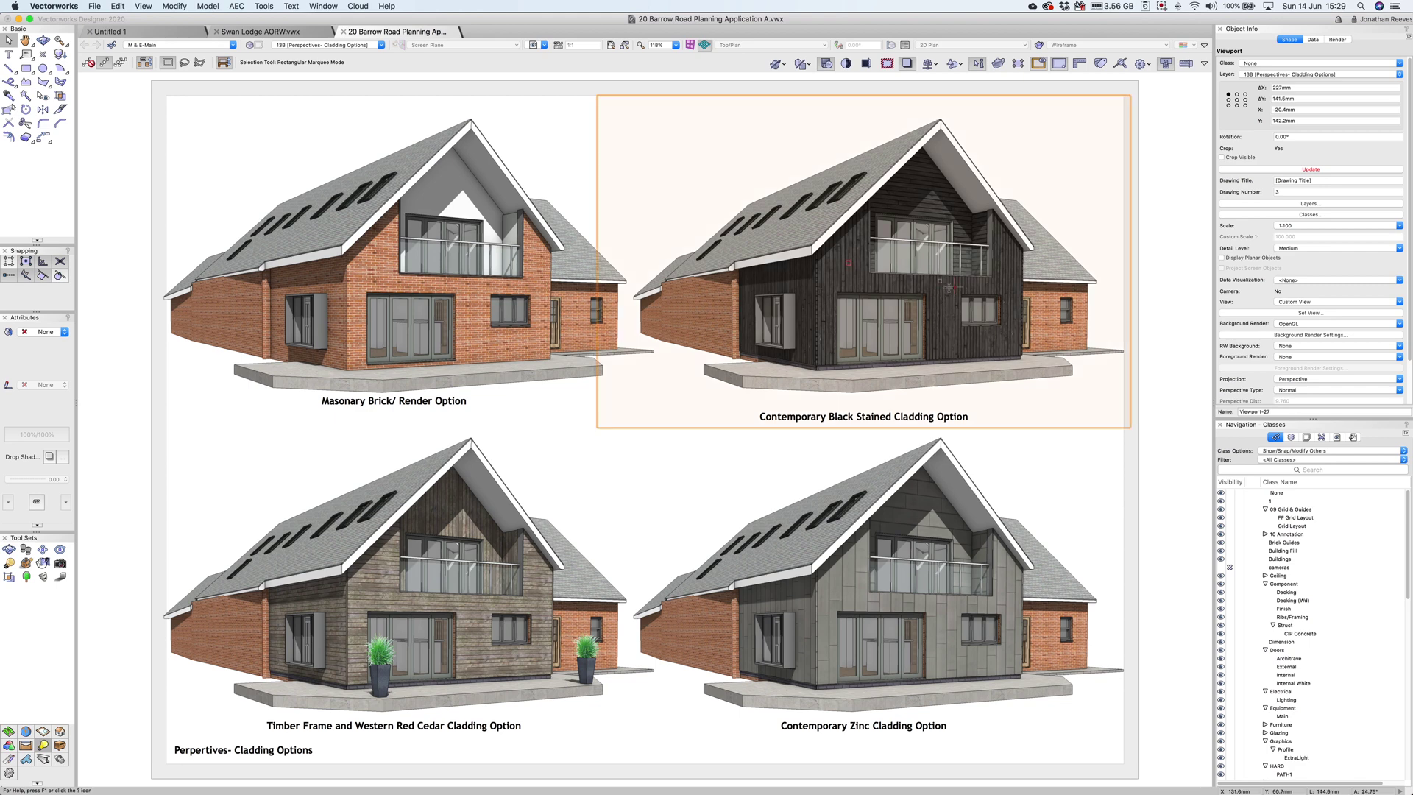
pyautogui.click(1289, 170)
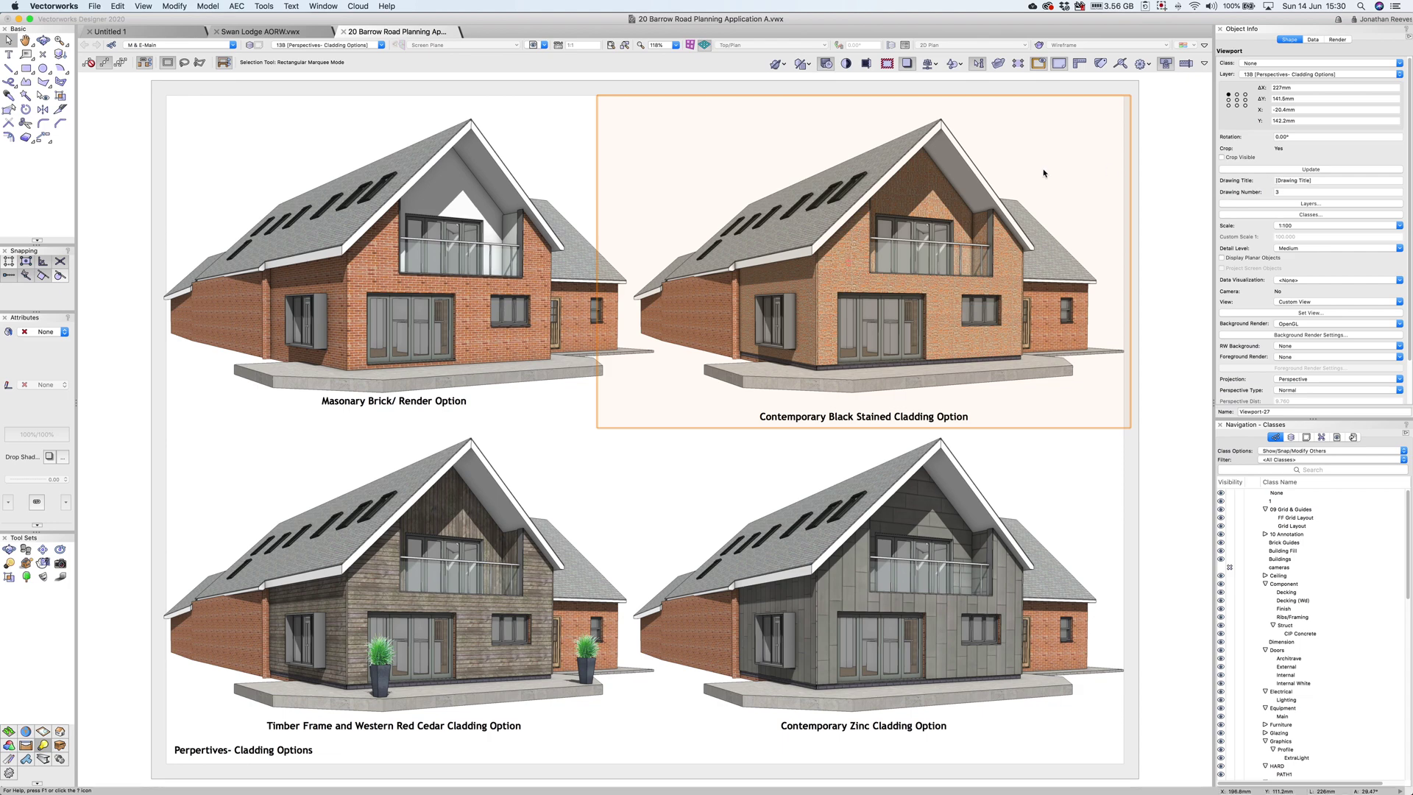
# Examine the brick-textured viewport and the Timber Frame and Western Red Cedar Cladding Option viewport up close, returning to the full sheet.
pyautogui.press('c')
pyautogui.moveTo(736, 208); pyautogui.dragTo(839, 396)
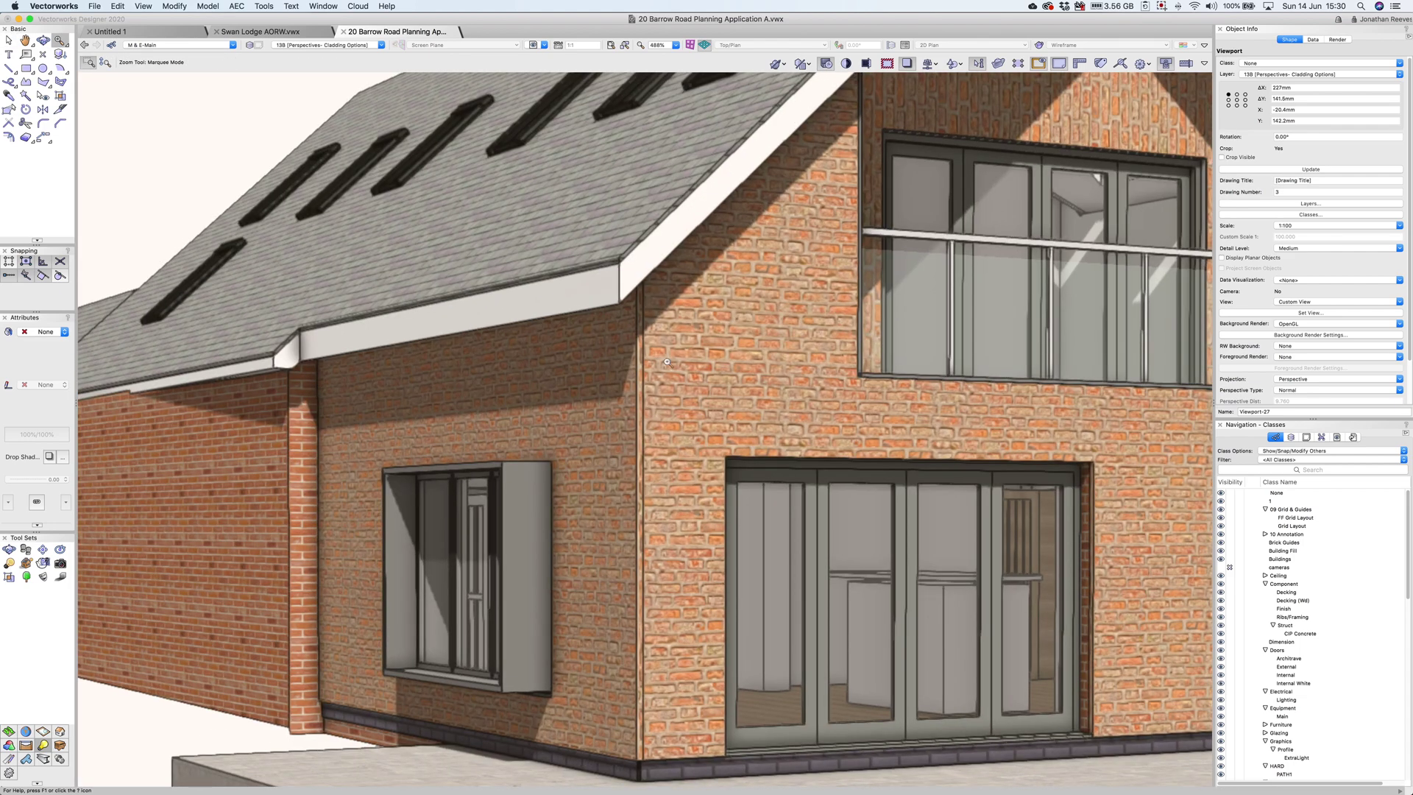
pyautogui.press('super+6')
pyautogui.moveTo(297, 462); pyautogui.dragTo(557, 734)
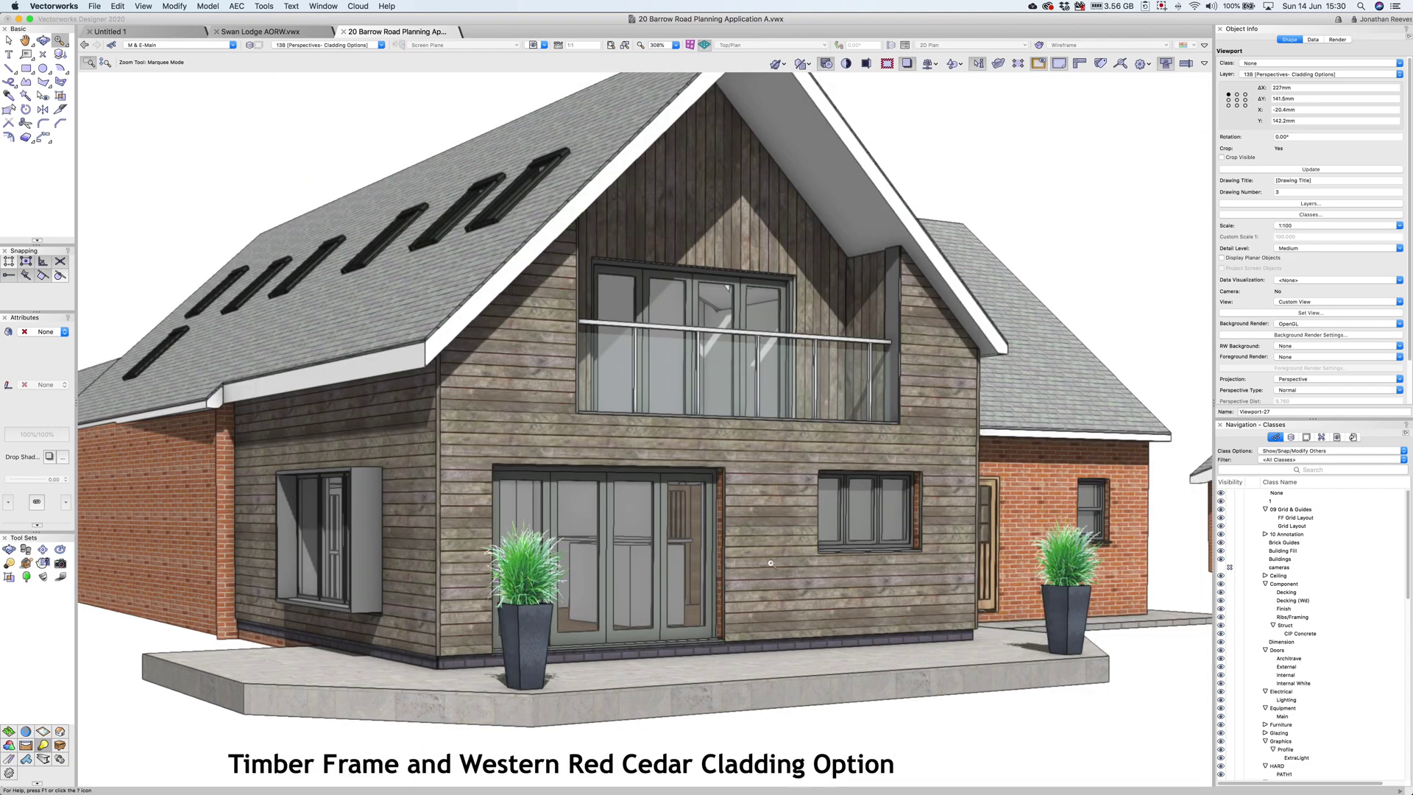
pyautogui.press('super+6')
pyautogui.press('x')
# Inspect the Timber-Cladding texture override in the Contemporary Zinc Cladding Option viewport's class properties and cancel out of both dialogs.
pyautogui.click(850, 576)
pyautogui.click(1316, 215)
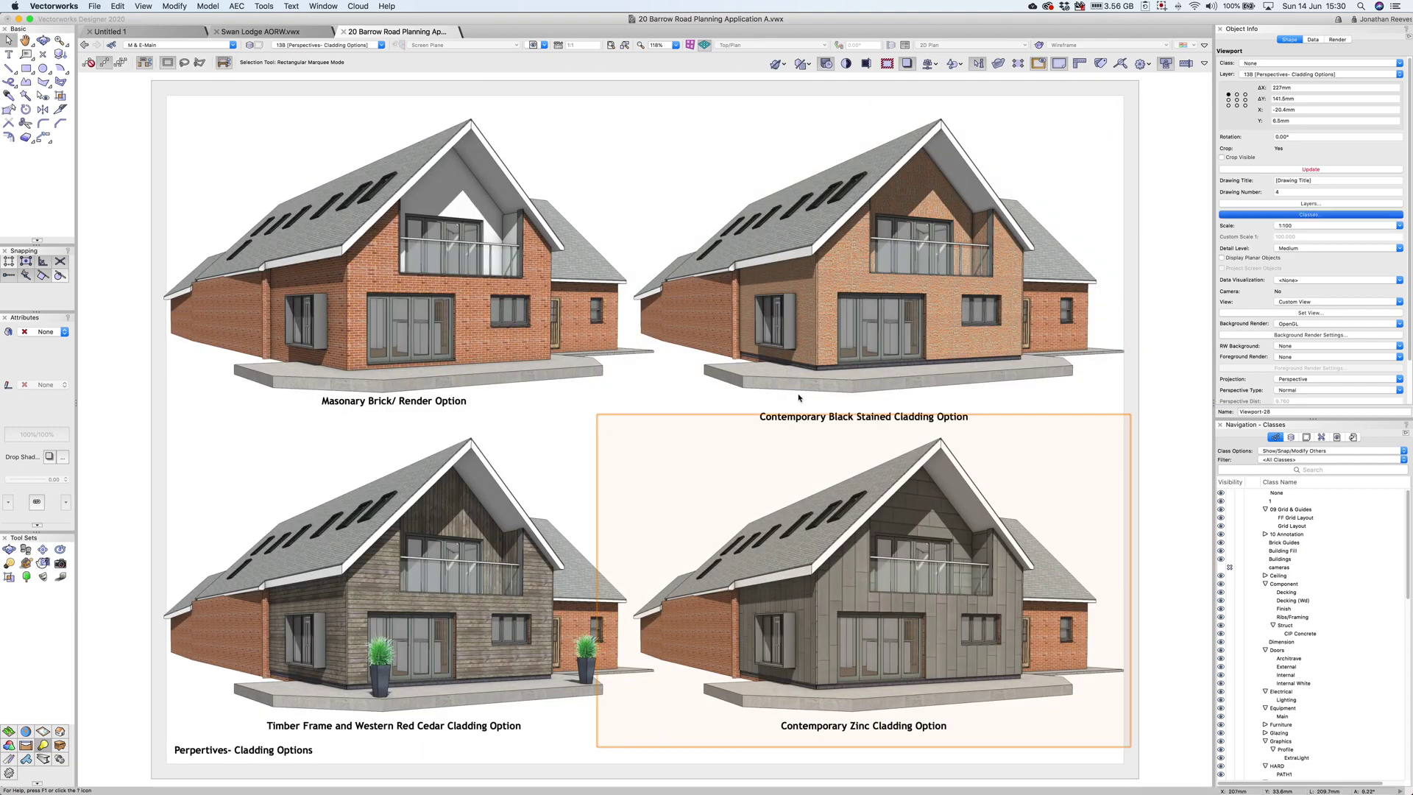
pyautogui.scroll(-10, 1019, 445)
pyautogui.scroll(-5, 1019, 444)
pyautogui.click(989, 398)
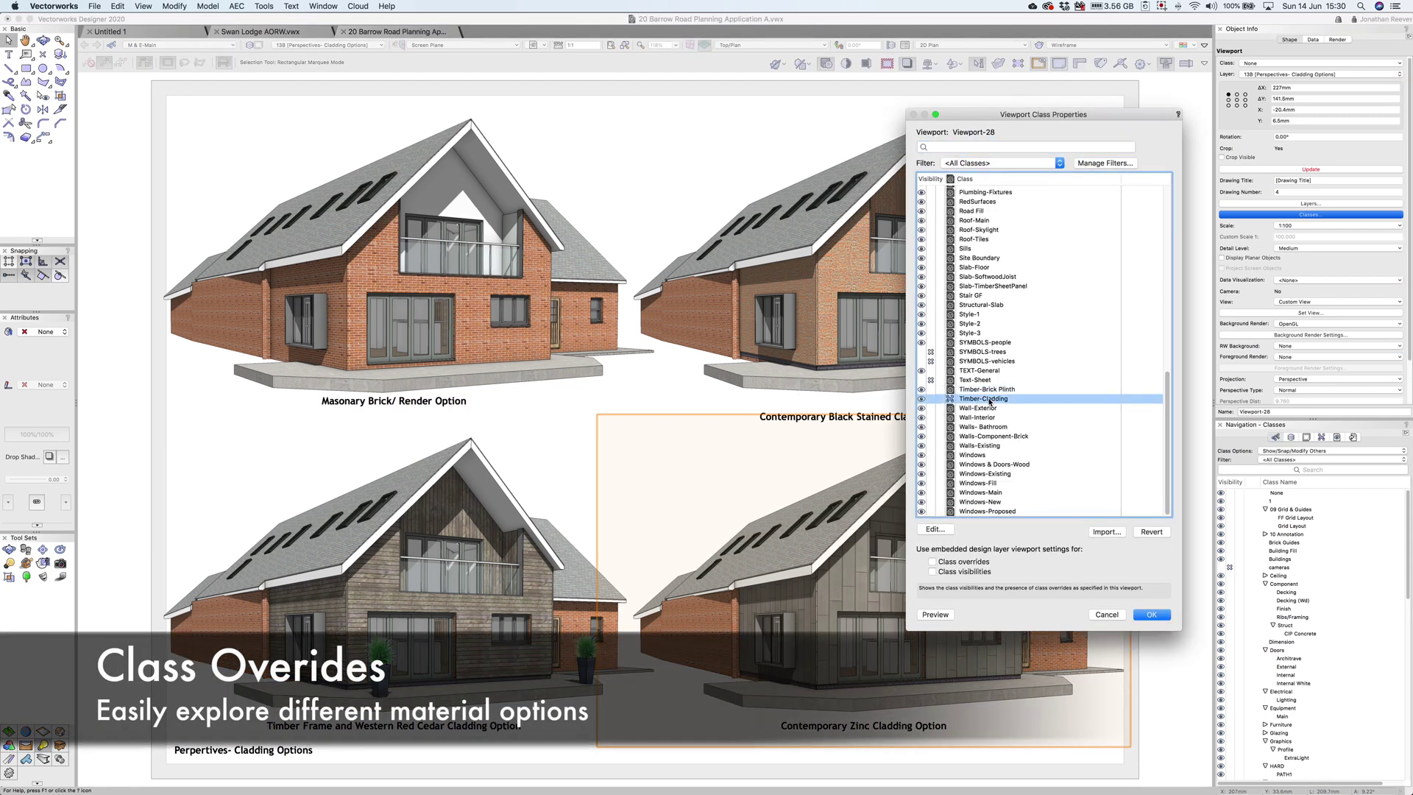
pyautogui.click(948, 529)
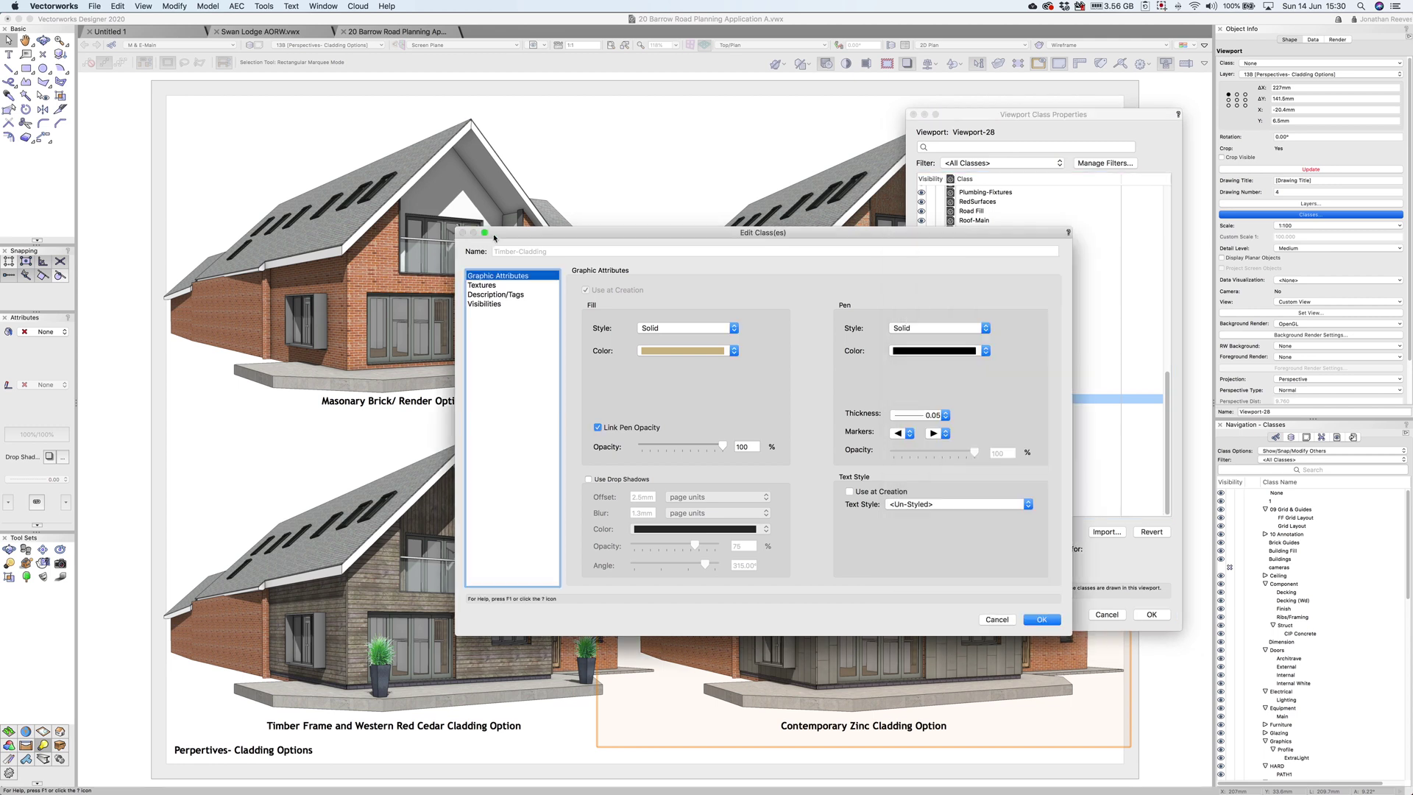
pyautogui.click(483, 284)
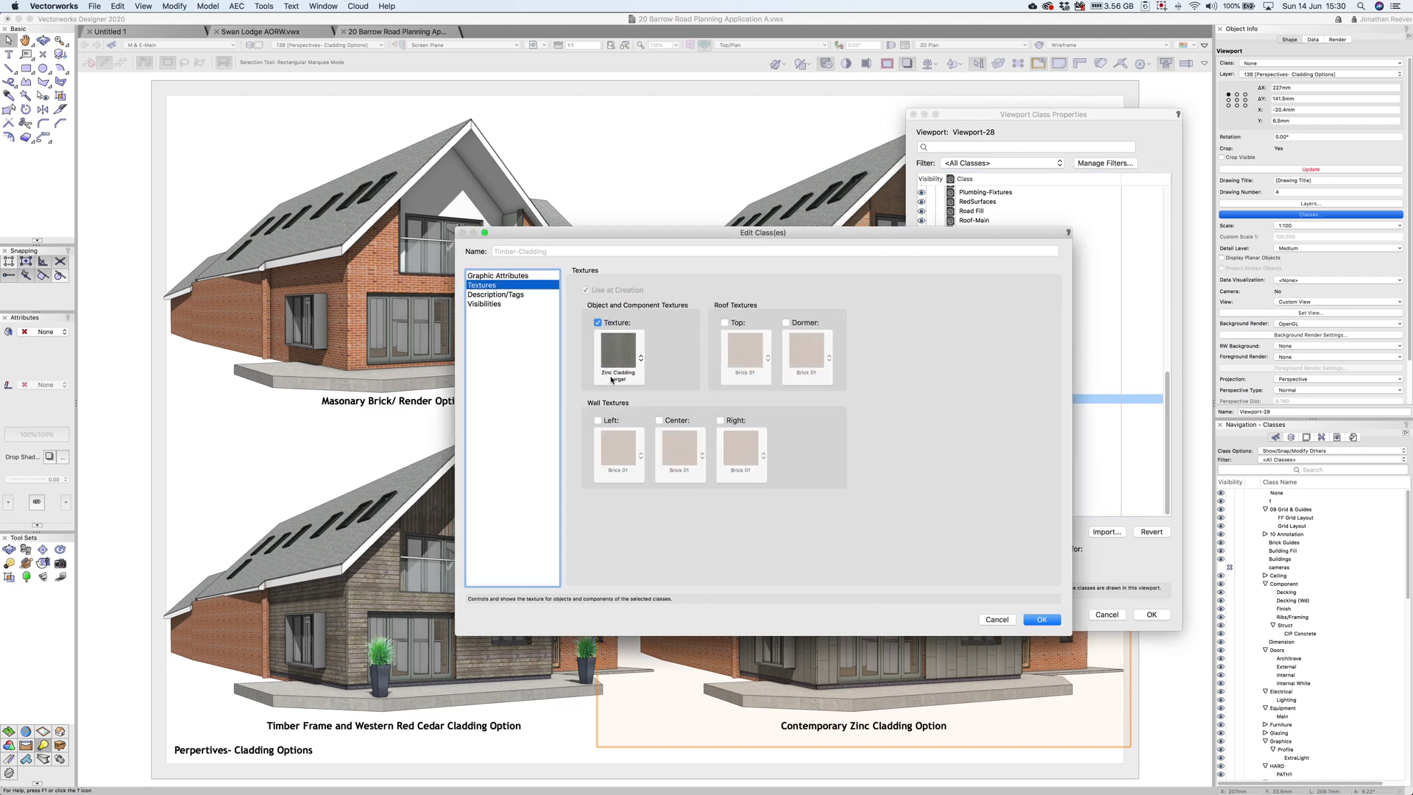
pyautogui.click(997, 619)
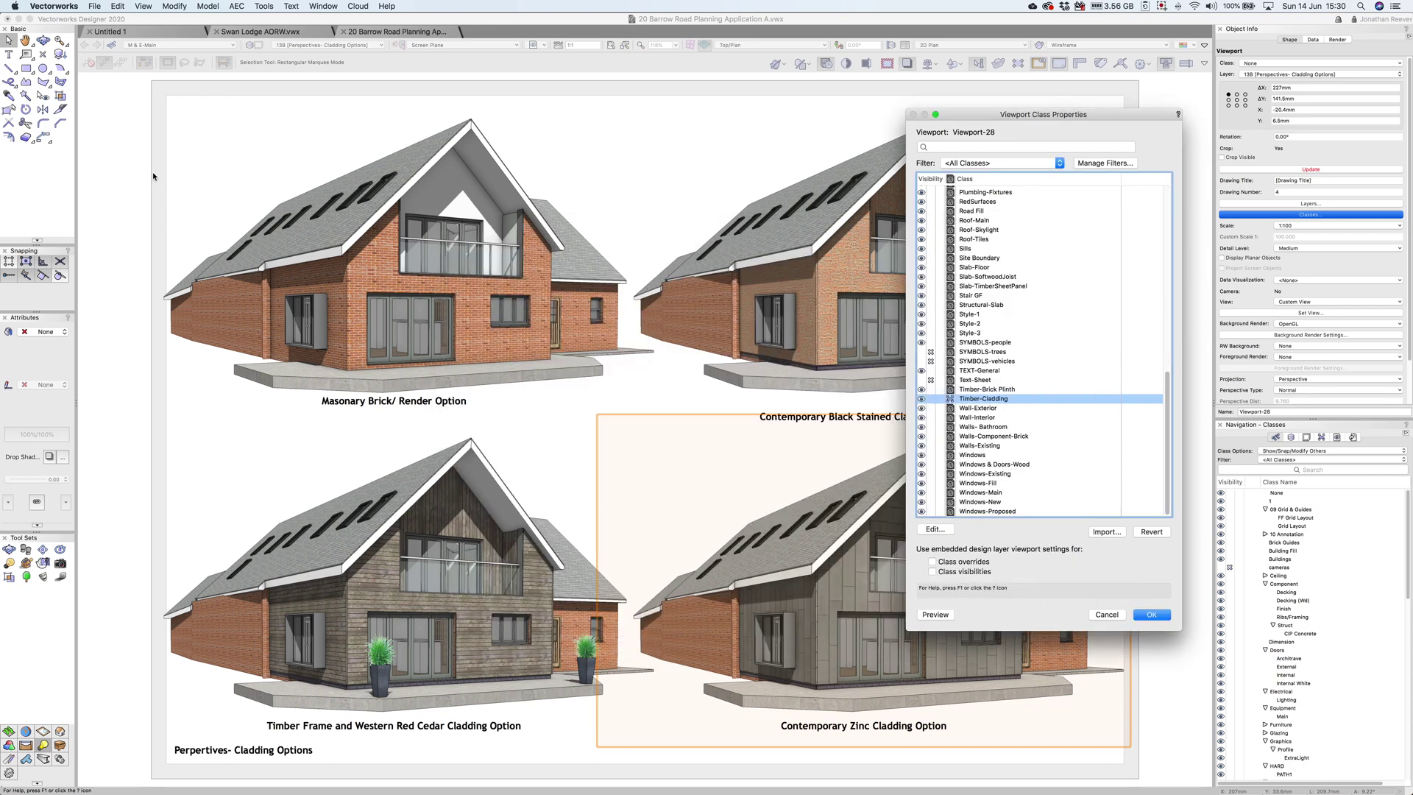
pyautogui.click(1108, 615)
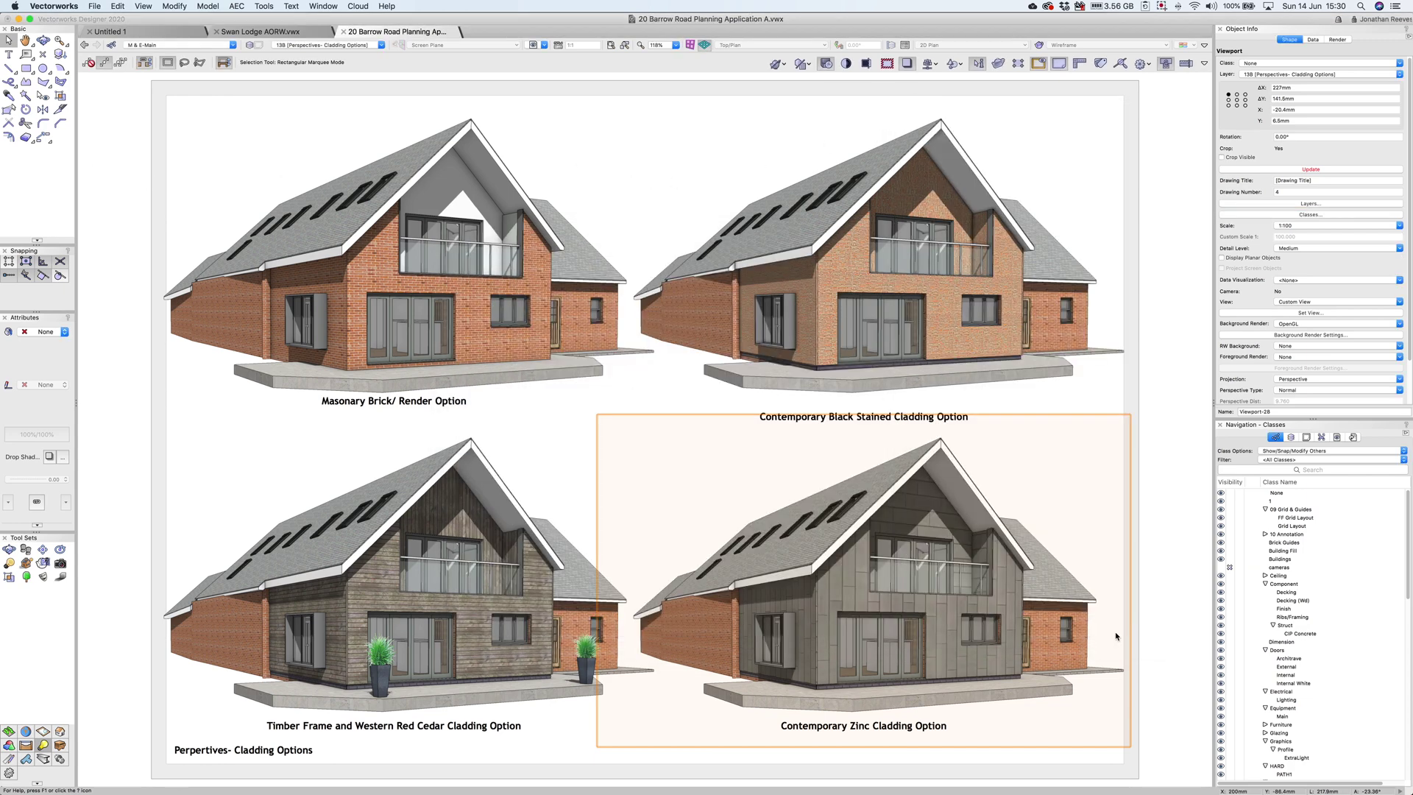
pyautogui.click(1133, 351)
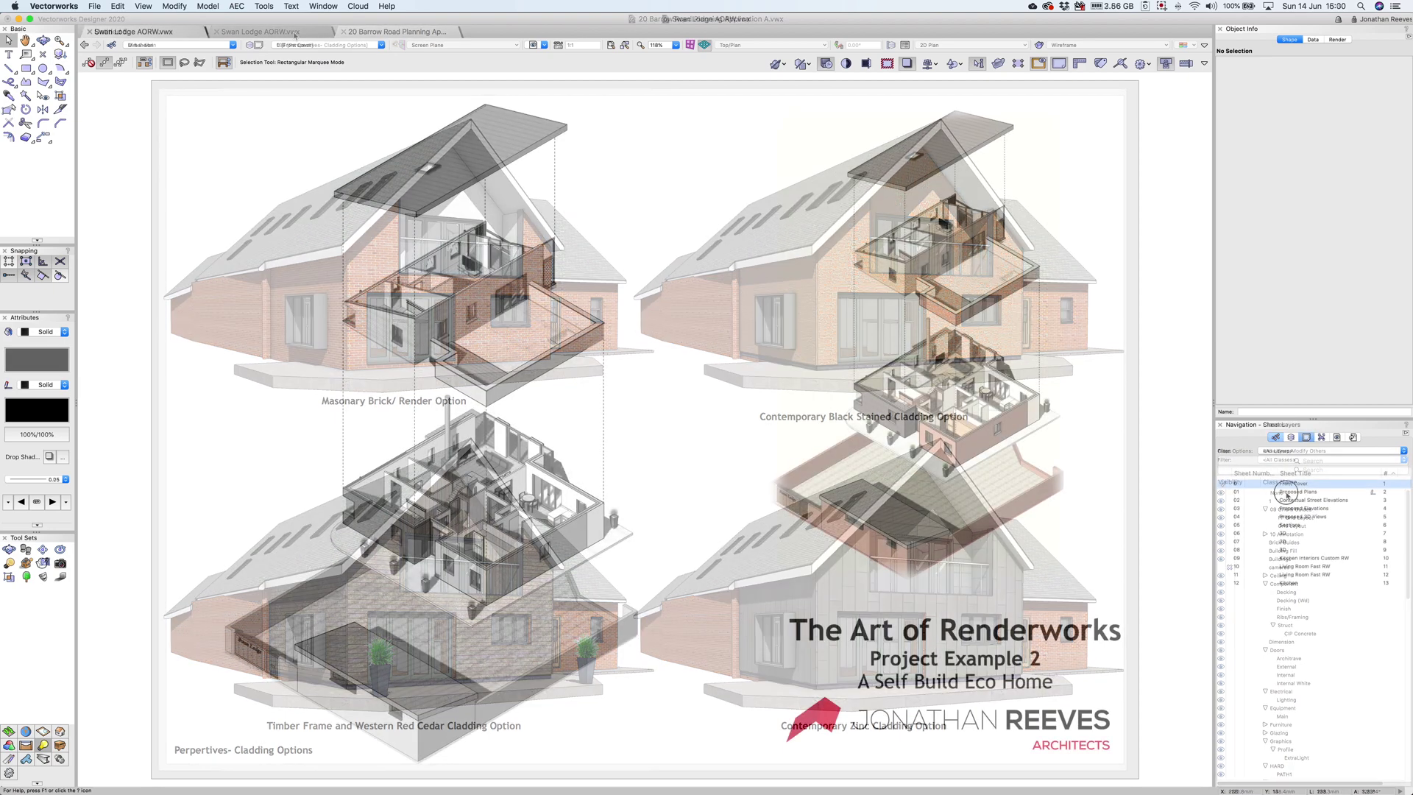
# In the Swan Lodge file, view the Proposed Plans sheet layer and switch to the Contextual Street Elevations sheet layer.
pyautogui.doubleClick(1287, 492)
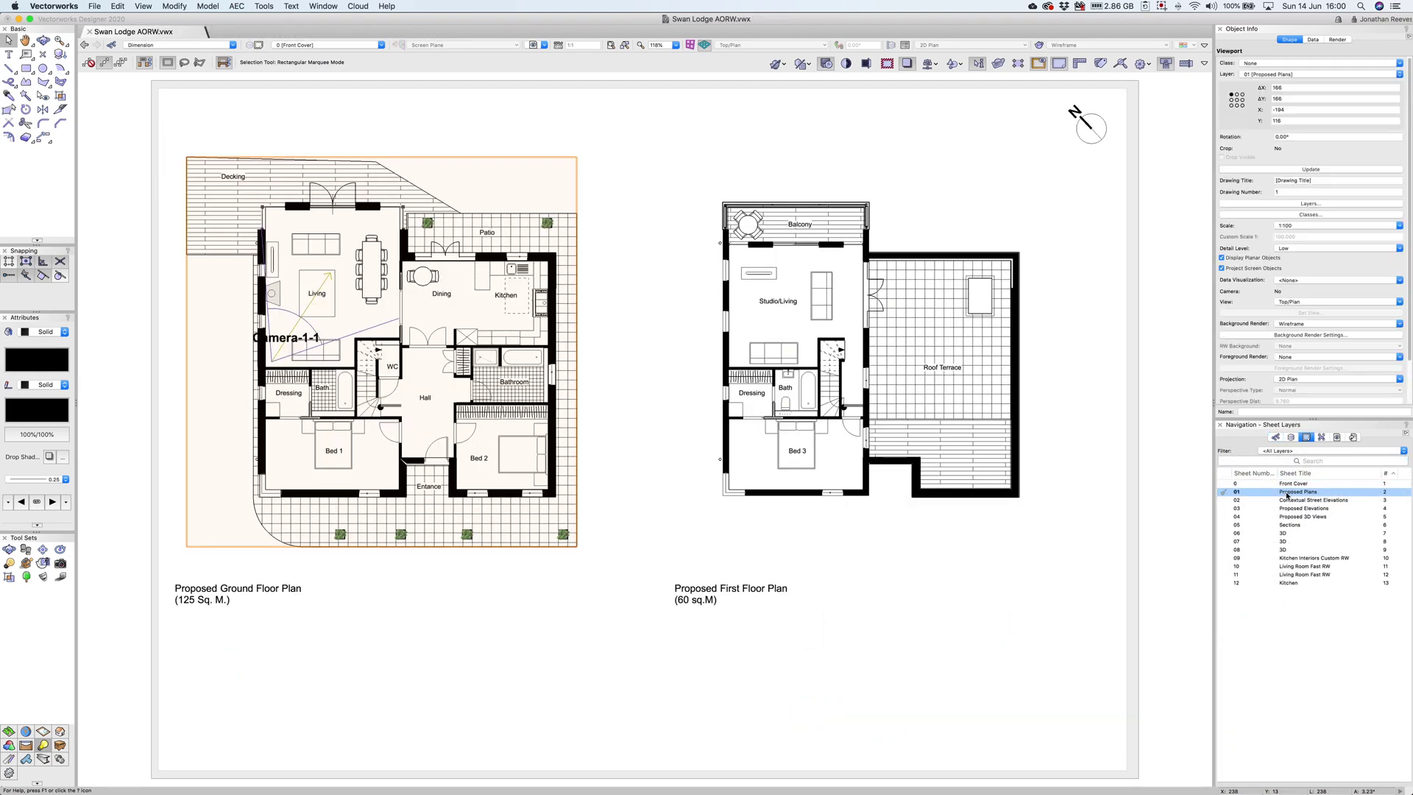
pyautogui.click(1170, 452)
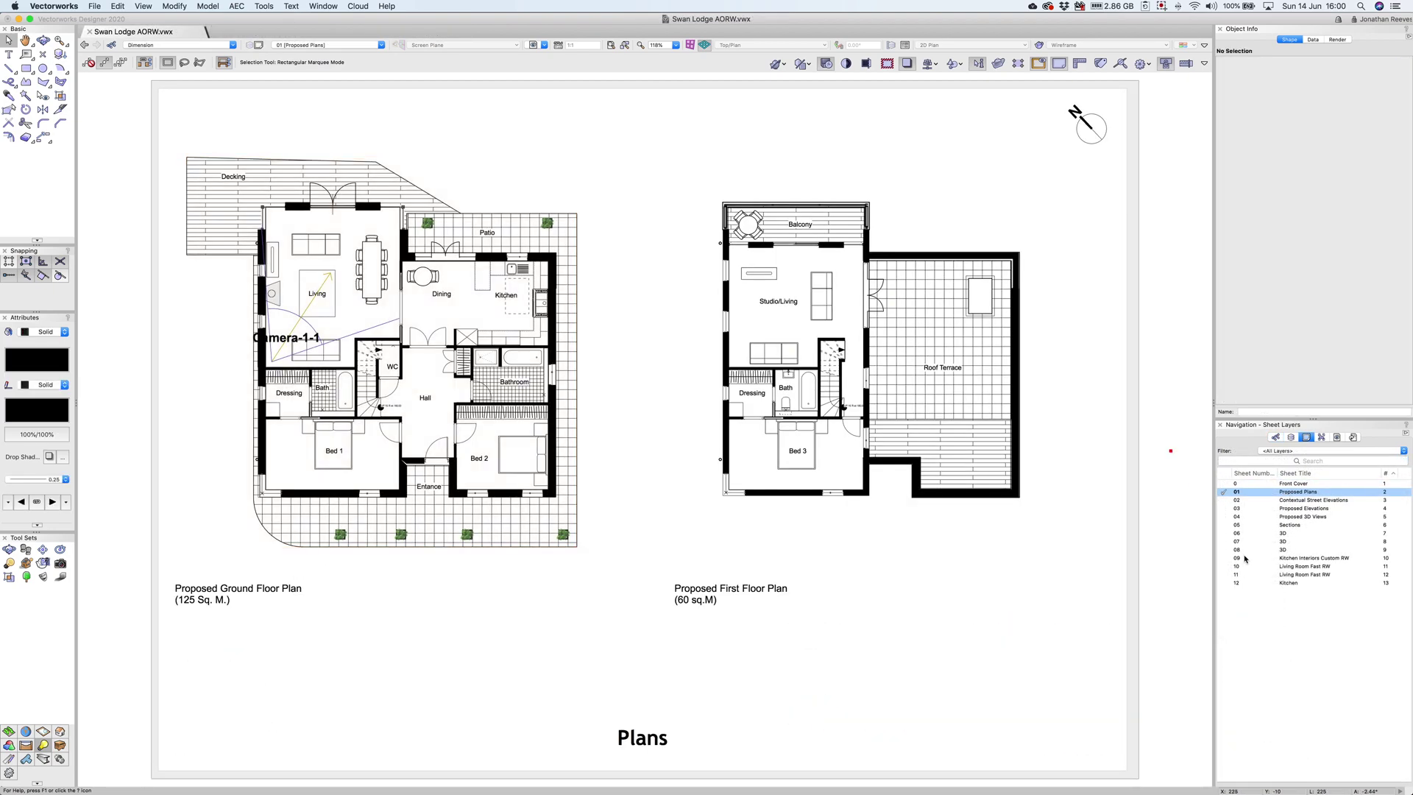
pyautogui.click(1297, 502)
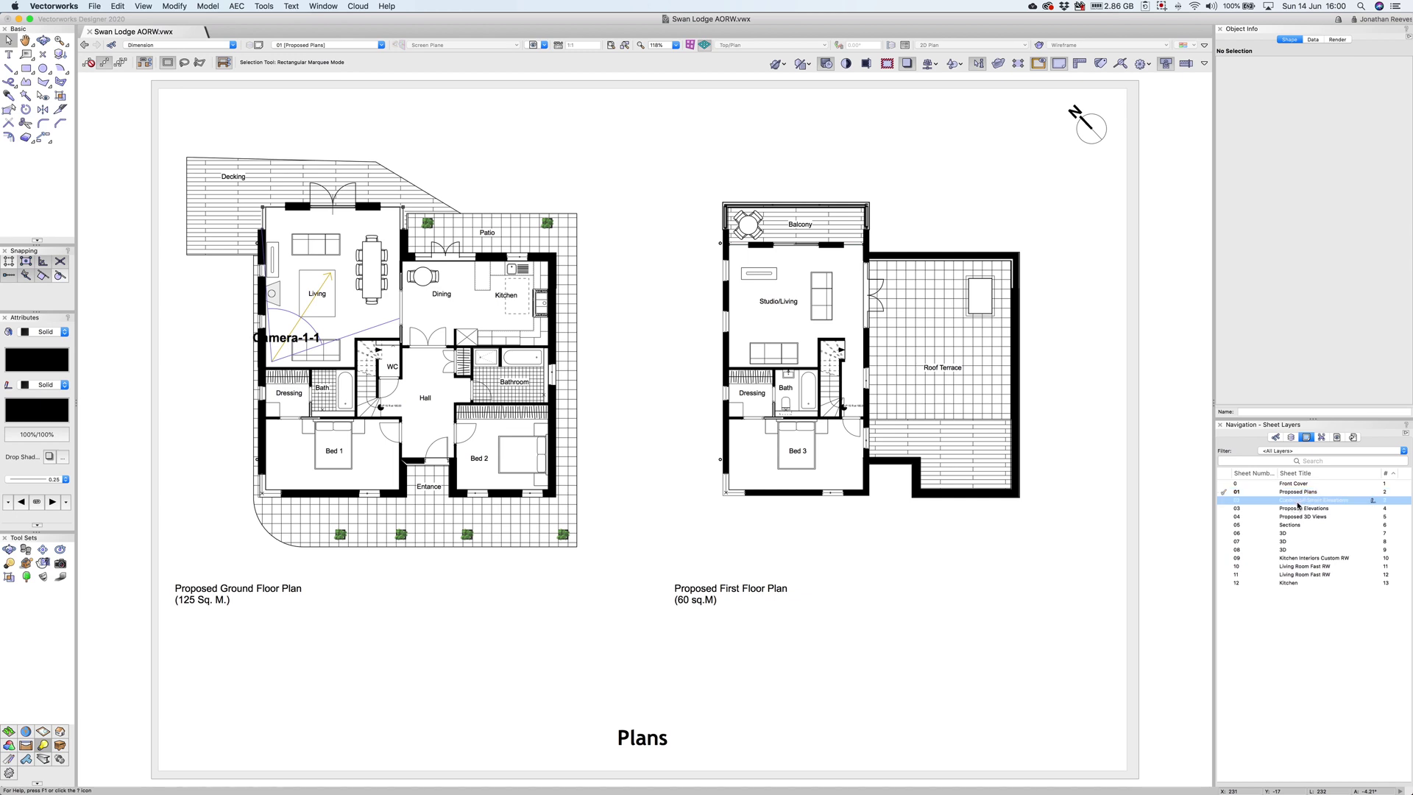
pyautogui.doubleClick(1298, 501)
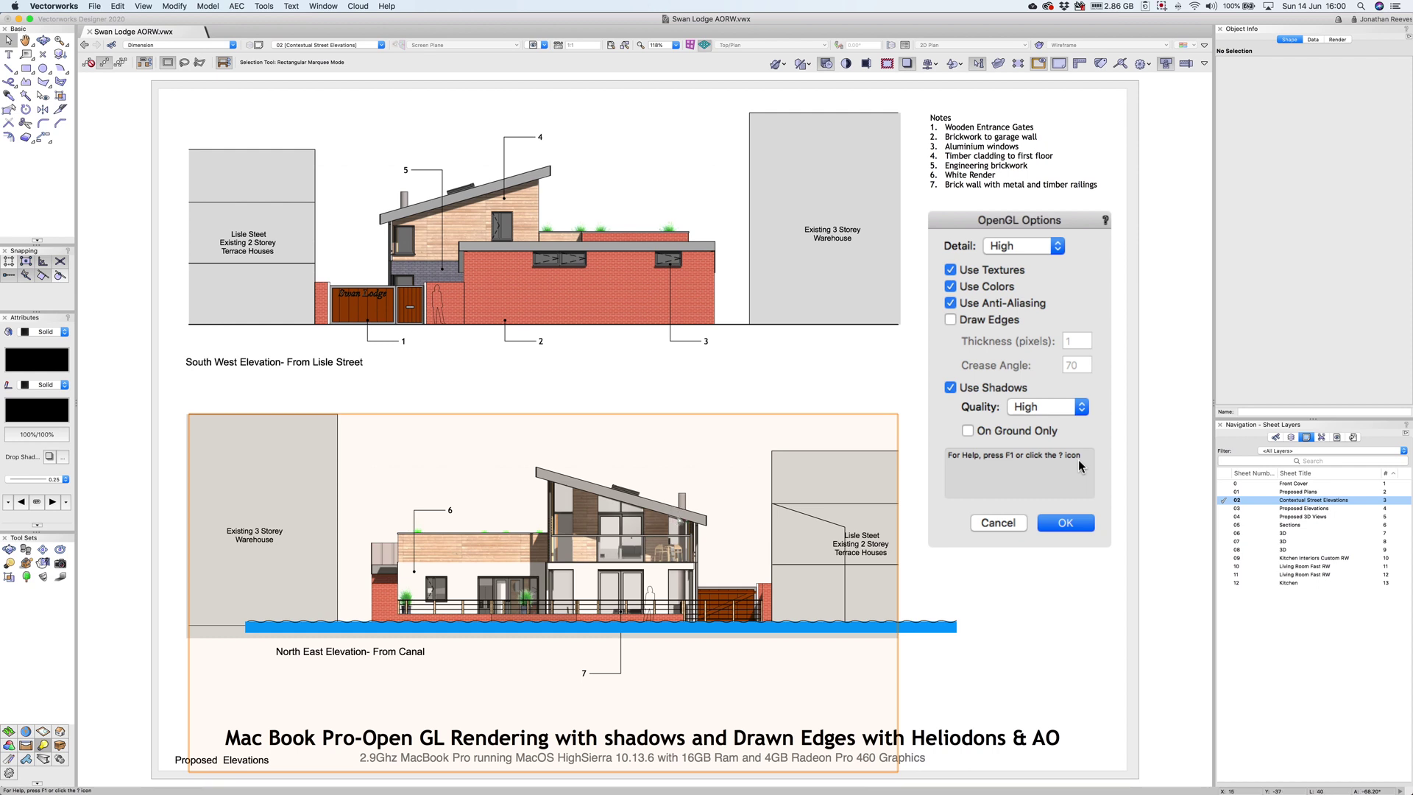
# Open the annotations of the North East Elevation viewport for editing.
pyautogui.doubleClick(677, 519)
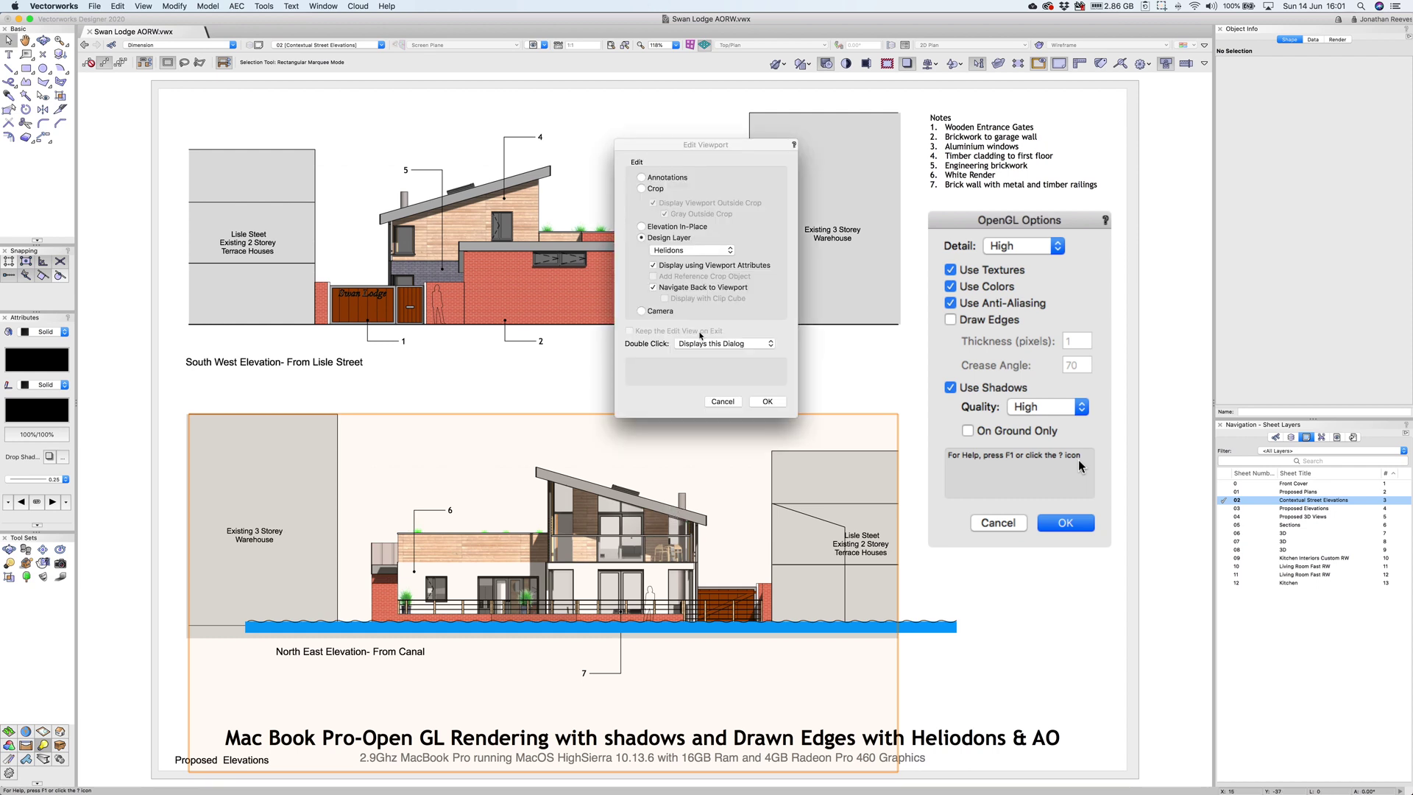
pyautogui.click(641, 177)
pyautogui.click(771, 403)
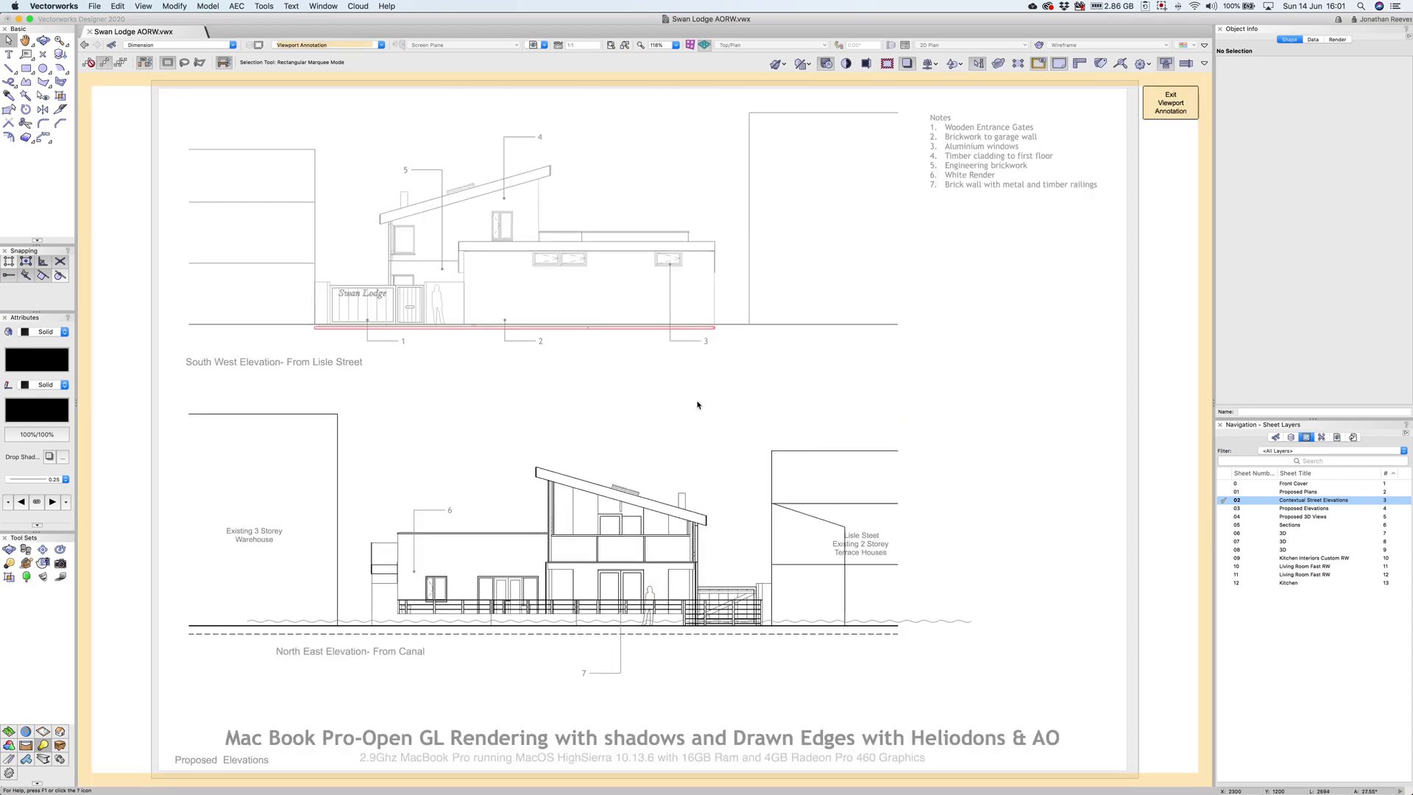
# Delete all annotation objects from the North East Elevation viewport and undo the deletion.
pyautogui.press('super+a')
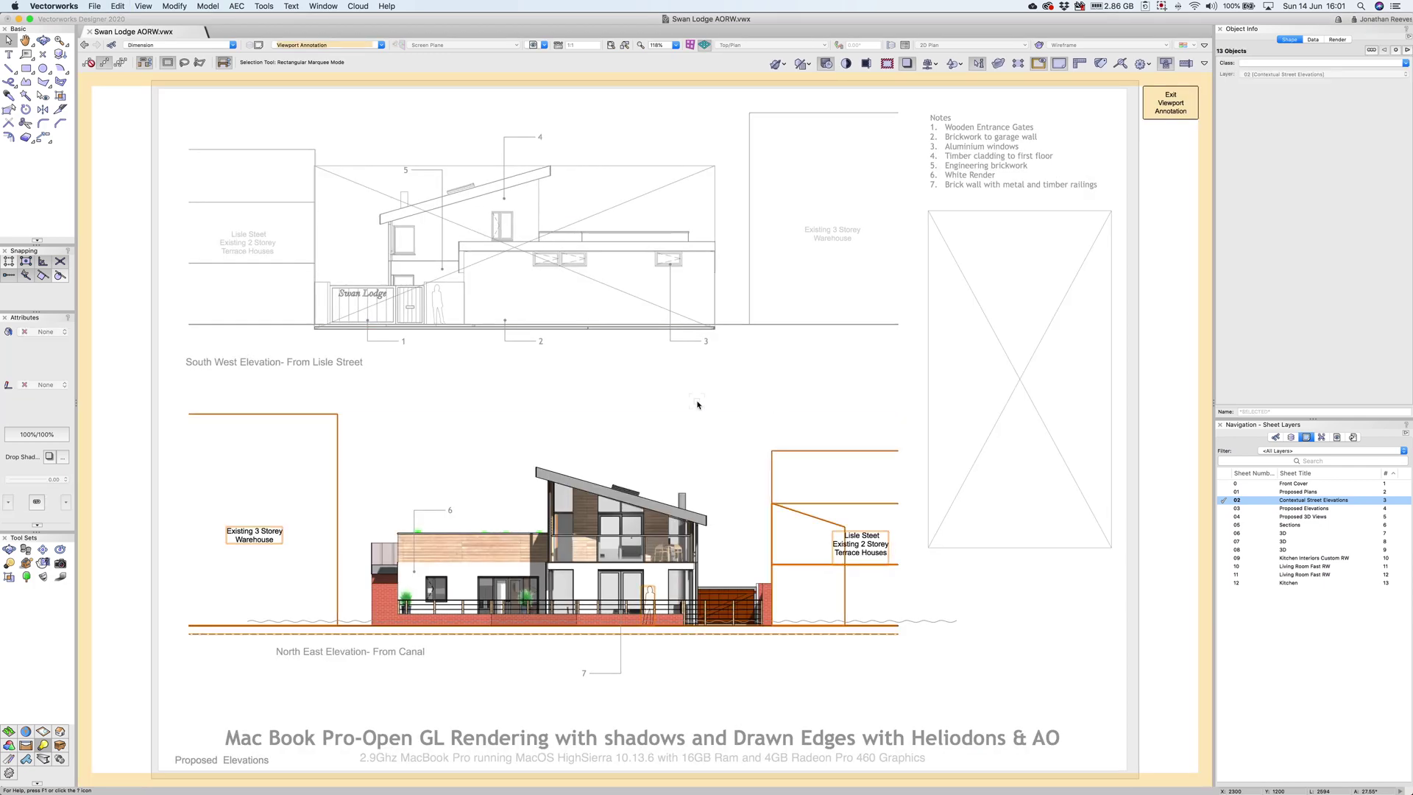
pyautogui.press('Delete')
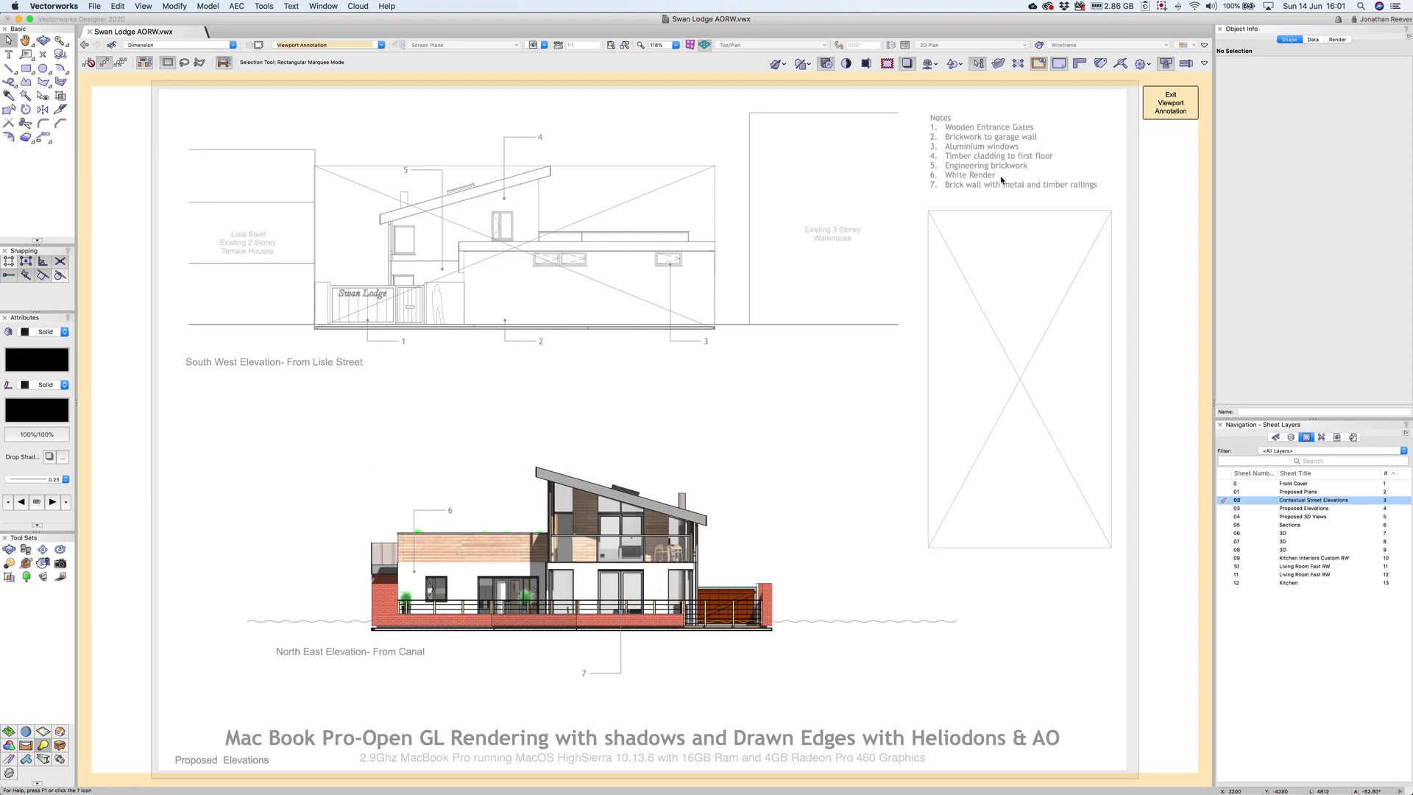
pyautogui.press('super+z')
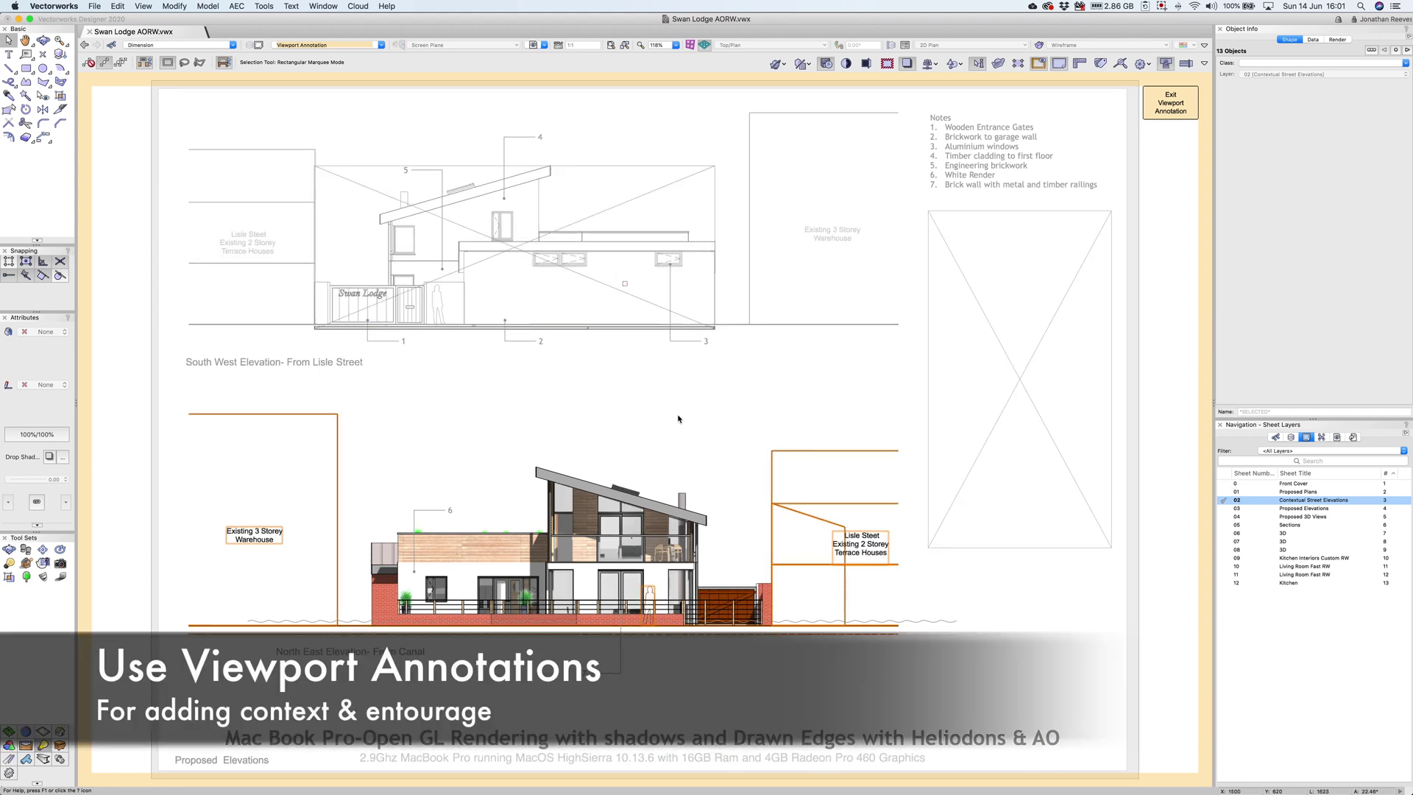
# Deselect the annotation objects, exit viewport annotation editing and go to the Proposed Elevations sheet layer.
pyautogui.click(1163, 287)
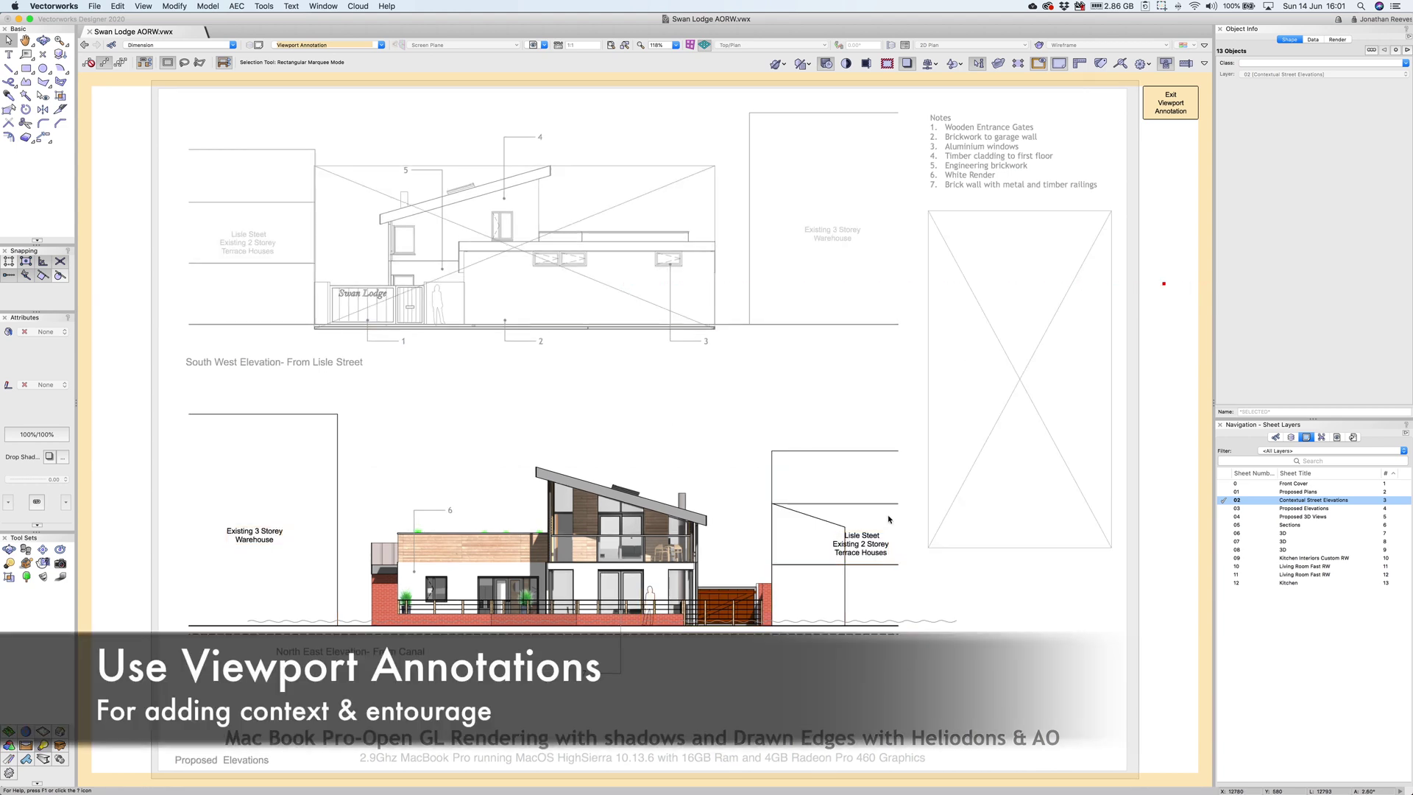
pyautogui.click(1168, 103)
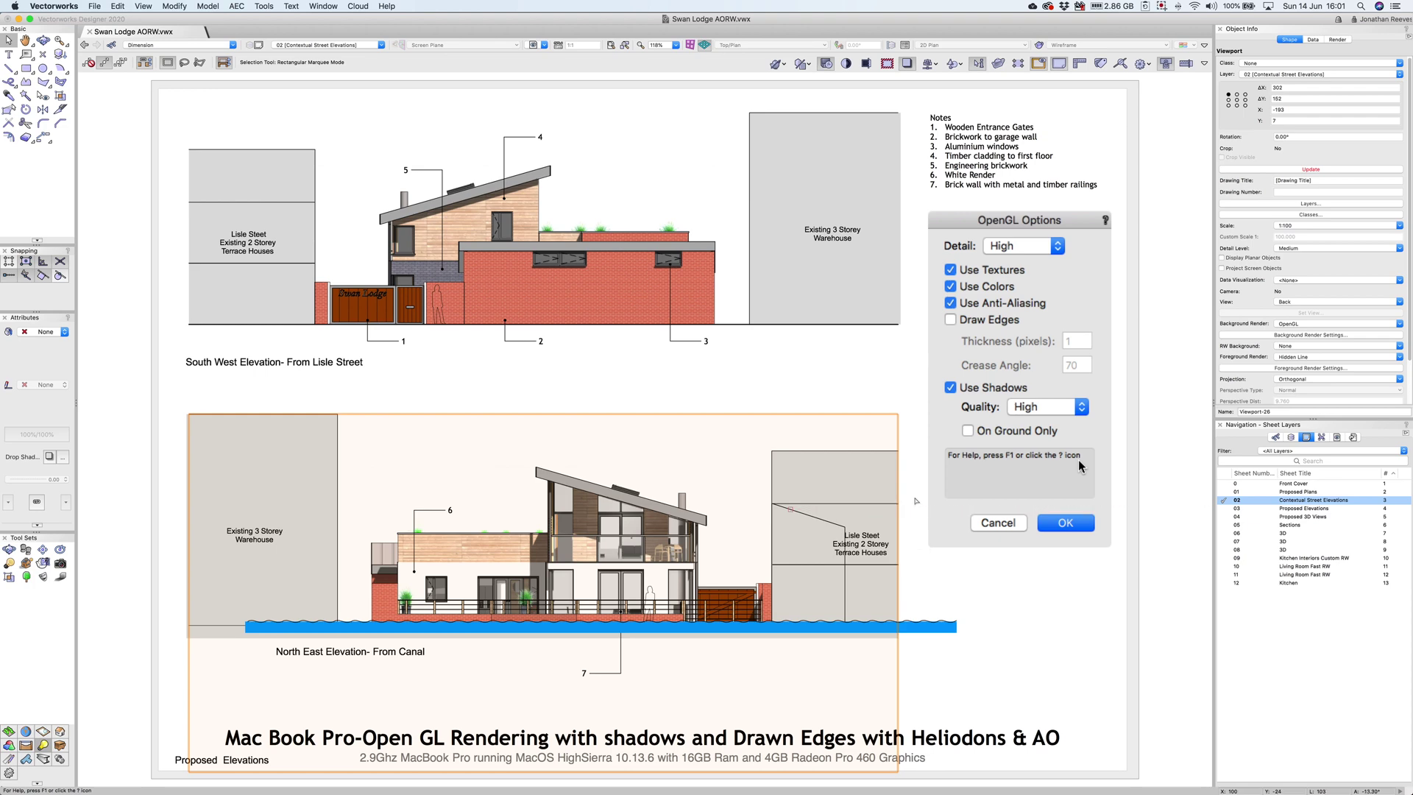
pyautogui.click(1293, 509)
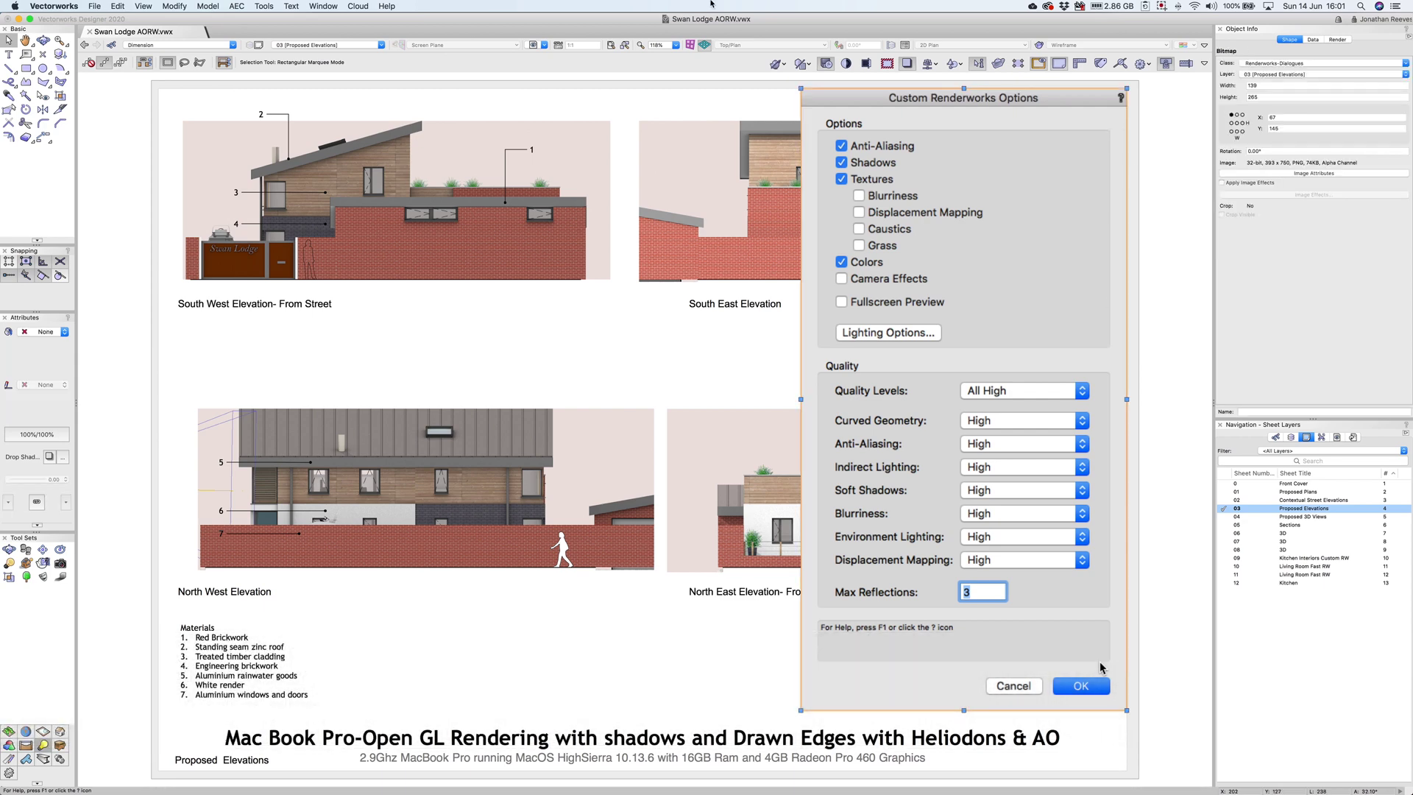
# Hide the Renderworks-Dialogues class by picking the dialog image on the sheet with the Visibility tool.
pyautogui.click(43, 96)
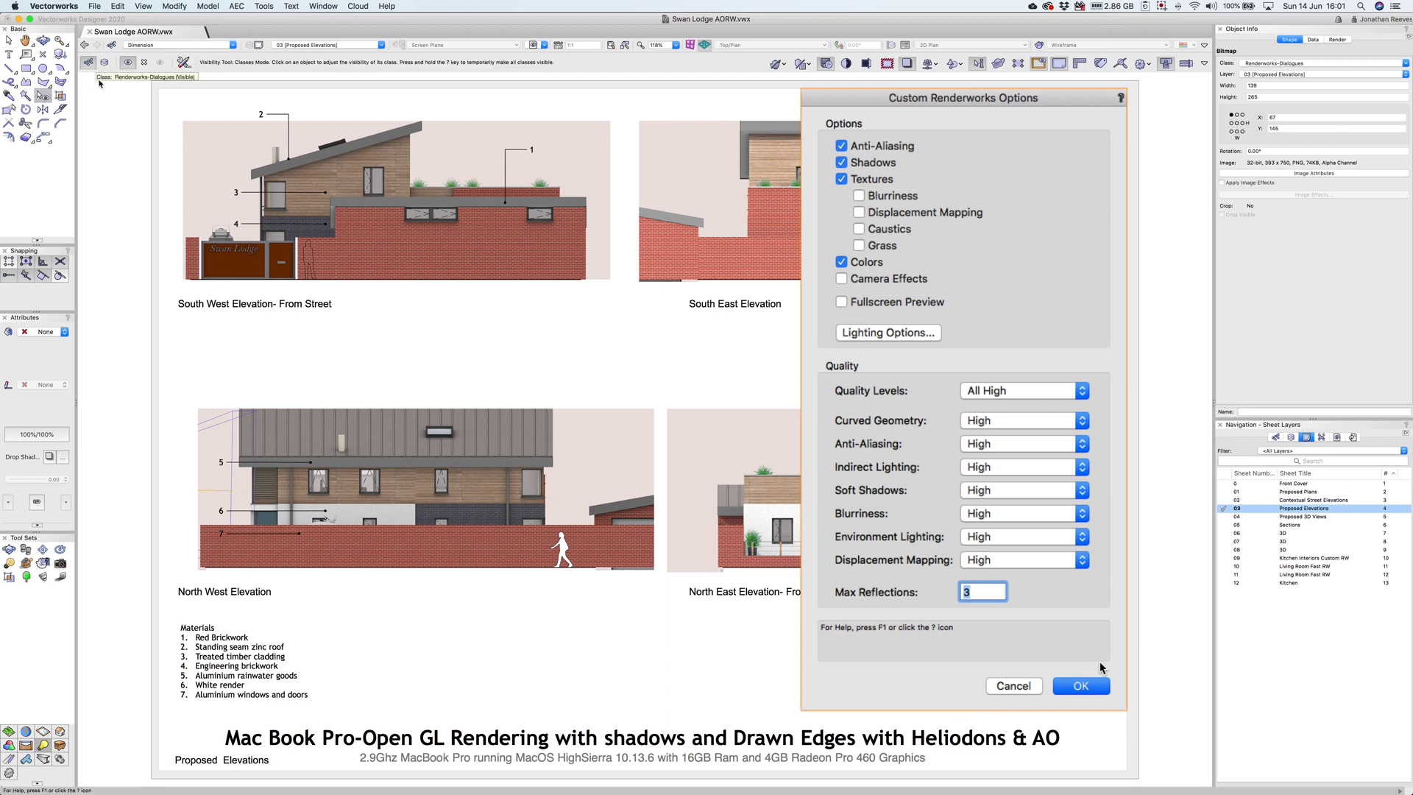
pyautogui.click(143, 62)
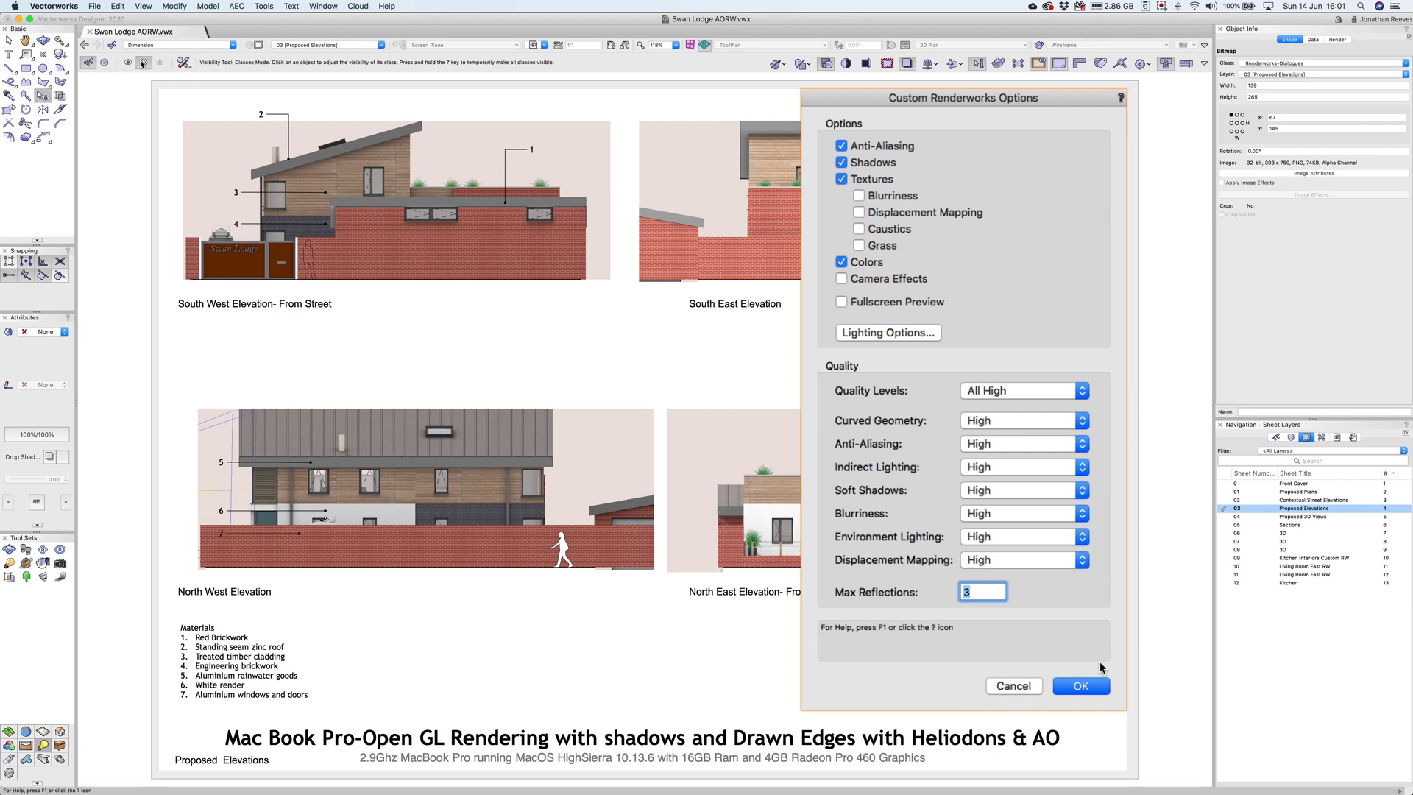
pyautogui.click(1072, 119)
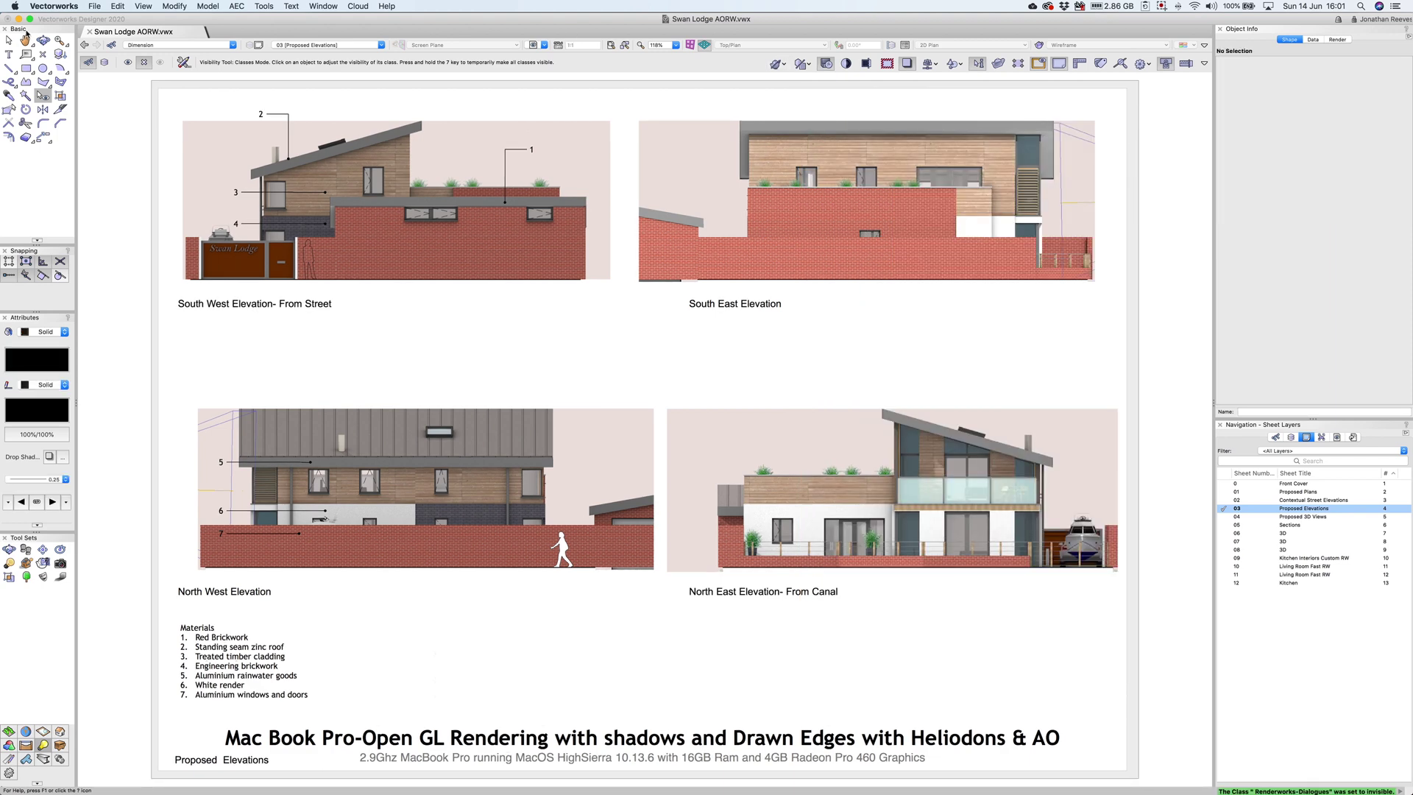
# Inspect the North East Elevation from the canal up close, return to the whole sheet and briefly activate the Callout tool.
pyautogui.press('c')
pyautogui.moveTo(850, 393); pyautogui.dragTo(1064, 589)
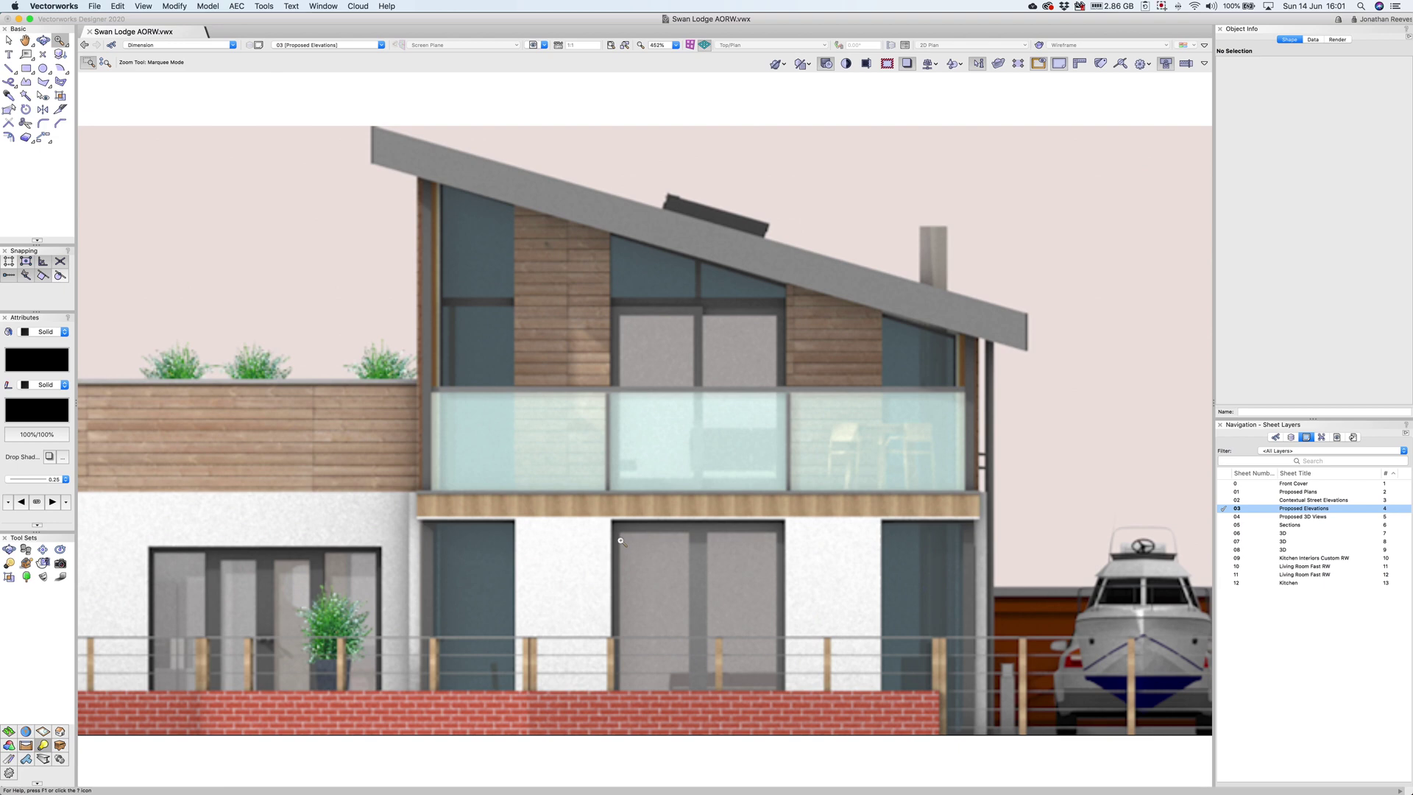
pyautogui.scroll(-2, 620, 541)
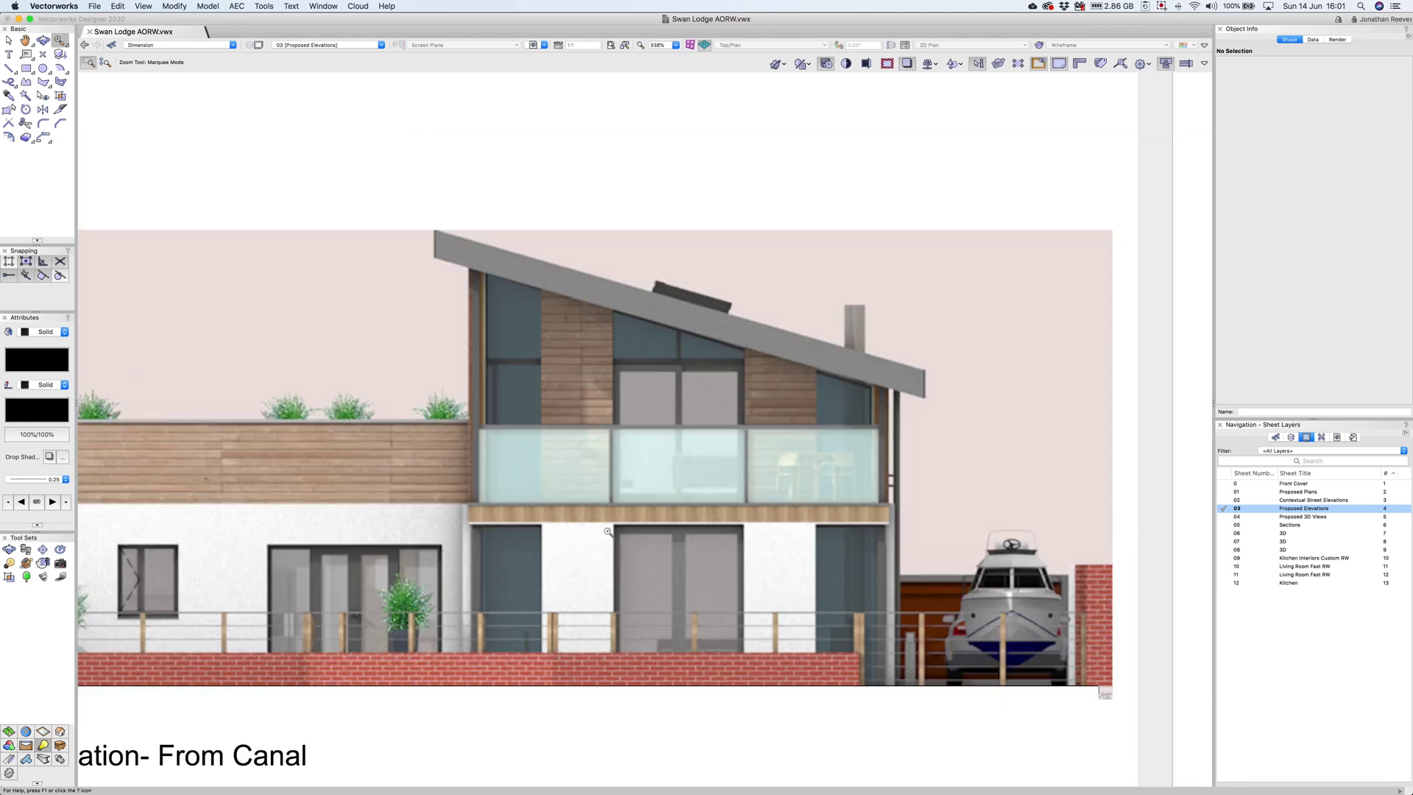
pyautogui.press('u')
pyautogui.moveTo(599, 498)
pyautogui.mouseDown()
pyautogui.moveTo(608, 488)
pyautogui.moveTo(536, 571)
pyautogui.moveTo(560, 538)
pyautogui.mouseUp()
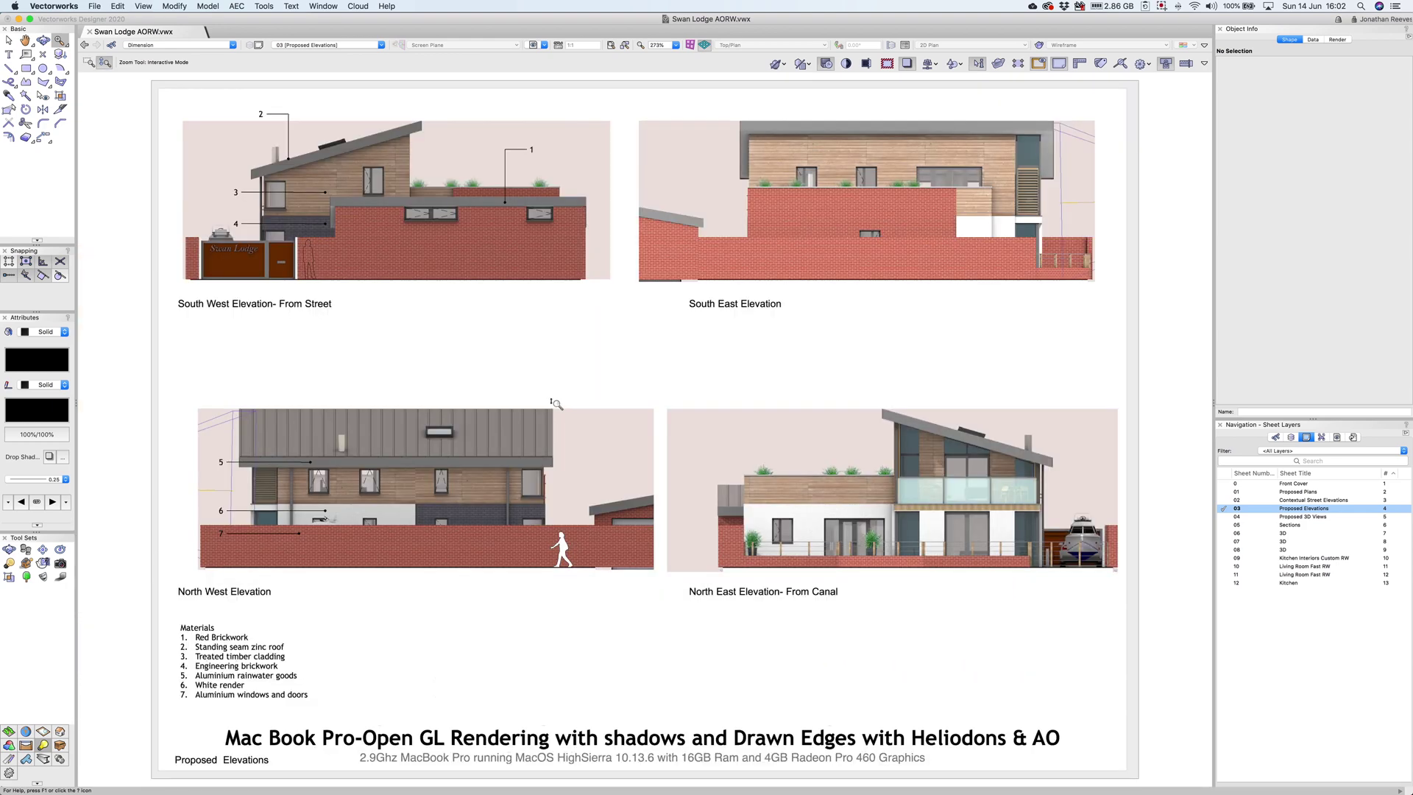
pyautogui.press('x')
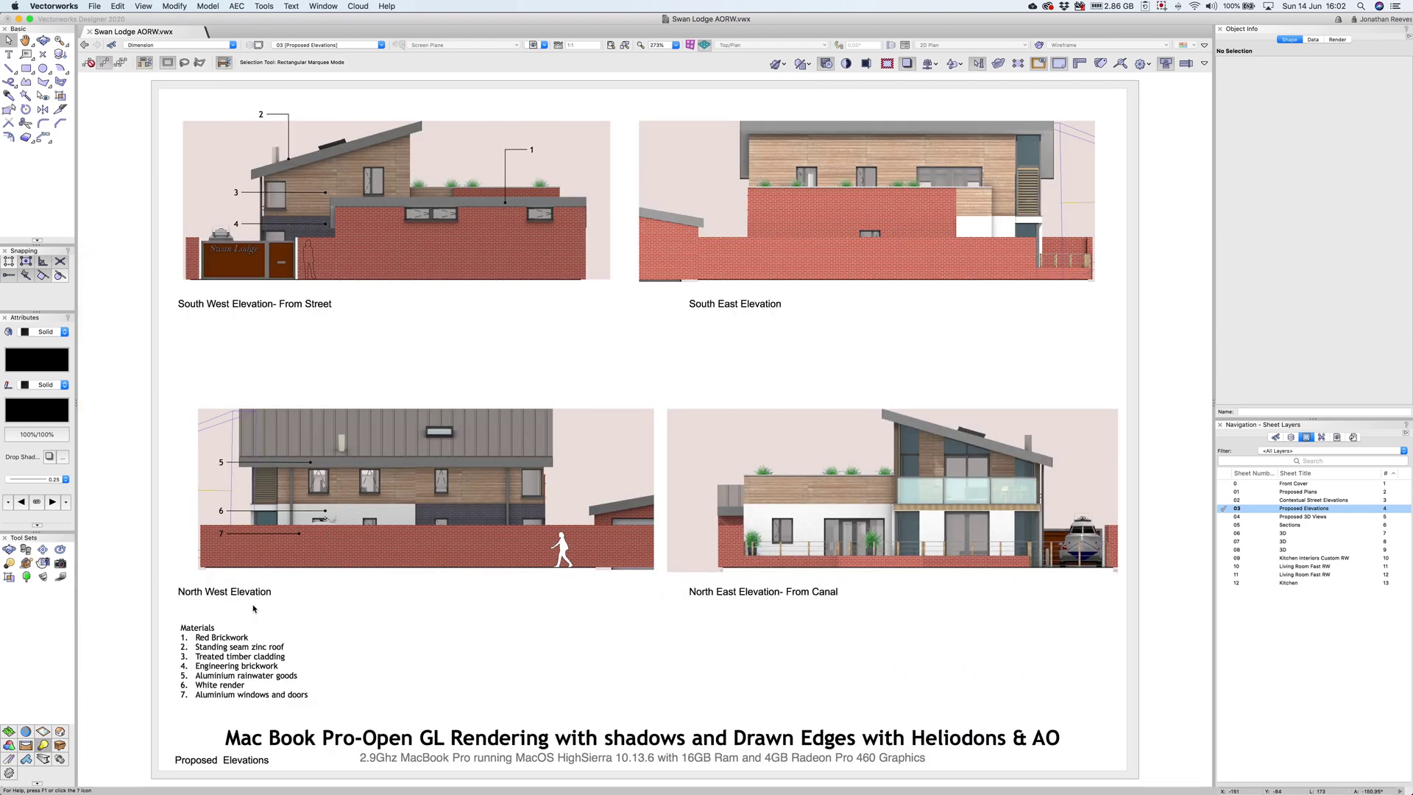
pyautogui.click(25, 55)
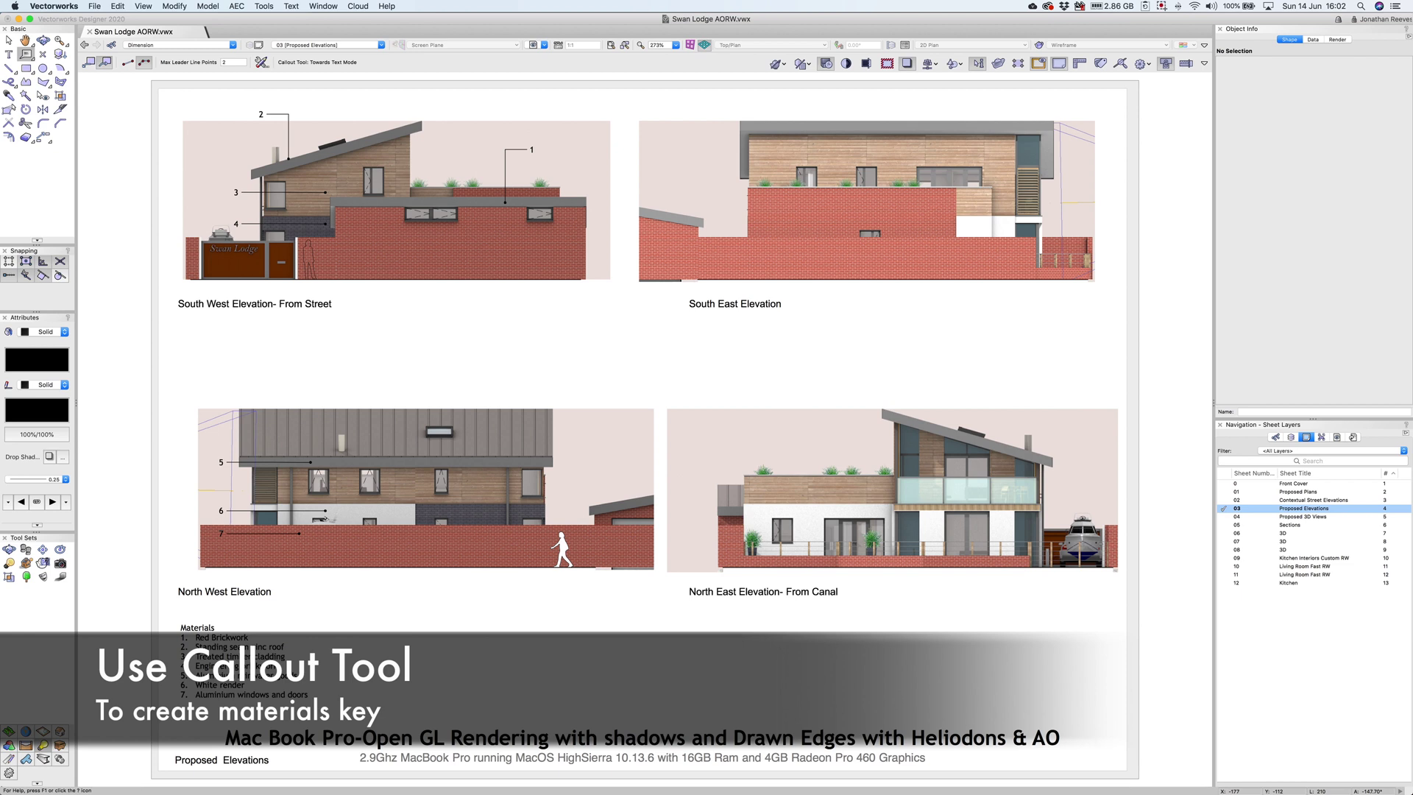
pyautogui.press('x')
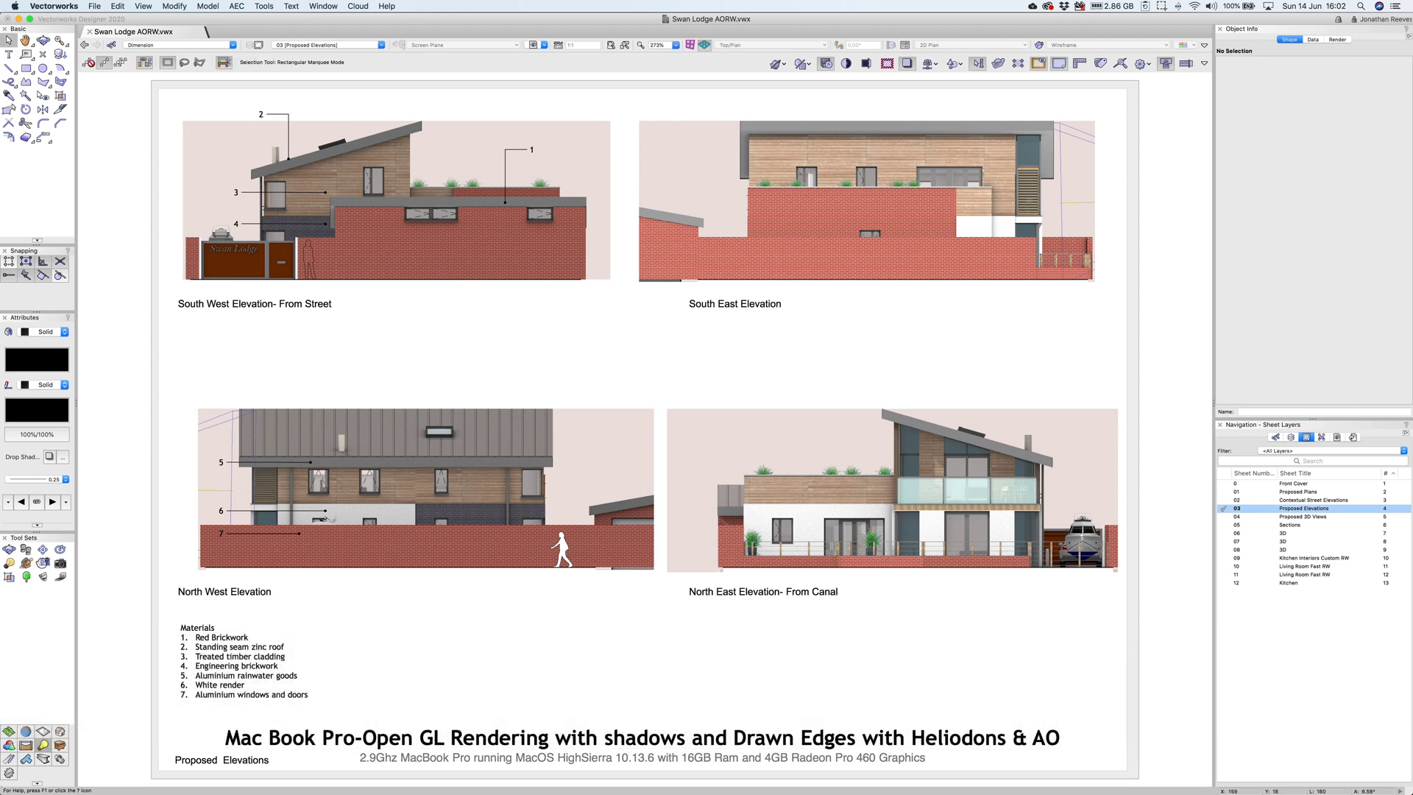
# Go to the Proposed 3D Views sheet layer and copy the separate ground floor isometric viewport straight up above the original.
pyautogui.click(1312, 520)
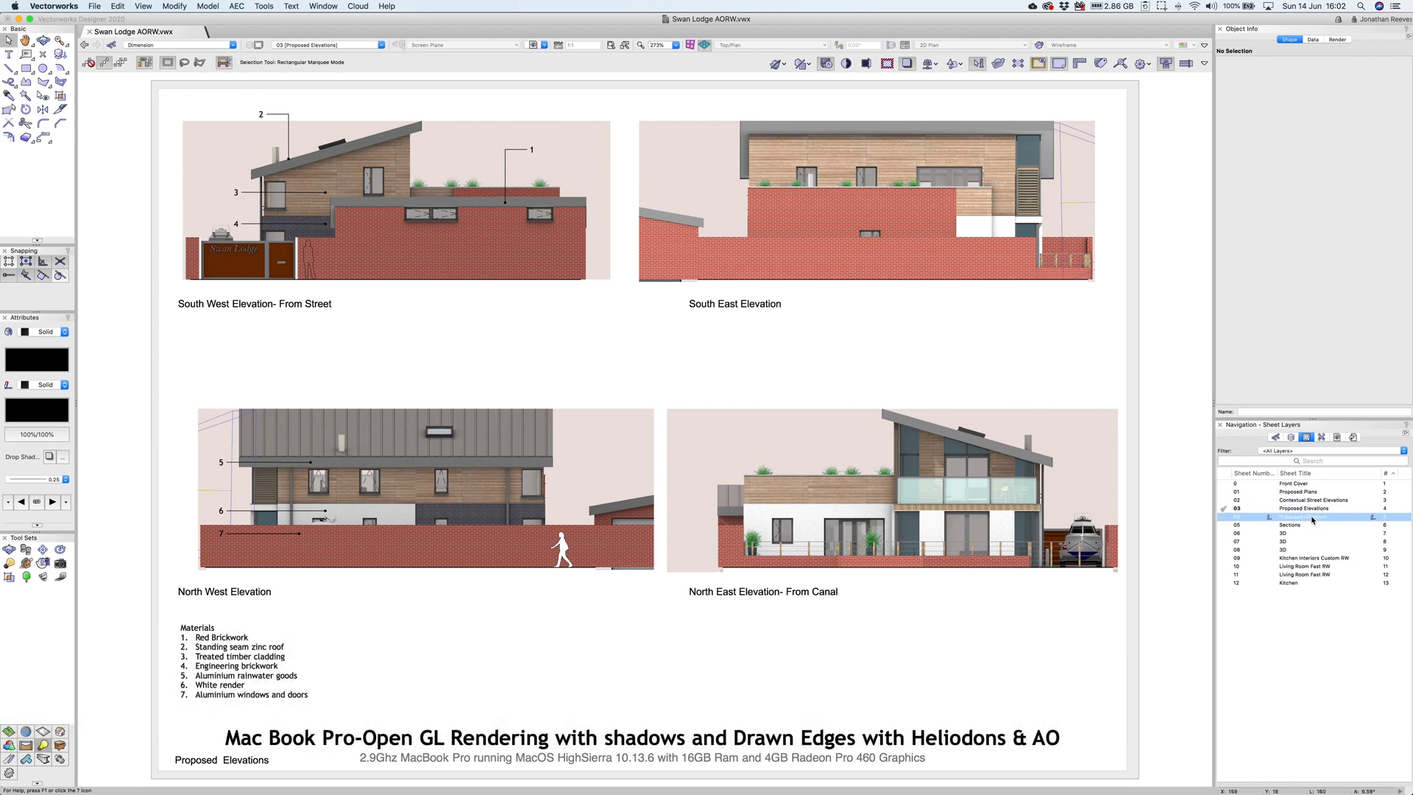
pyautogui.doubleClick(1313, 518)
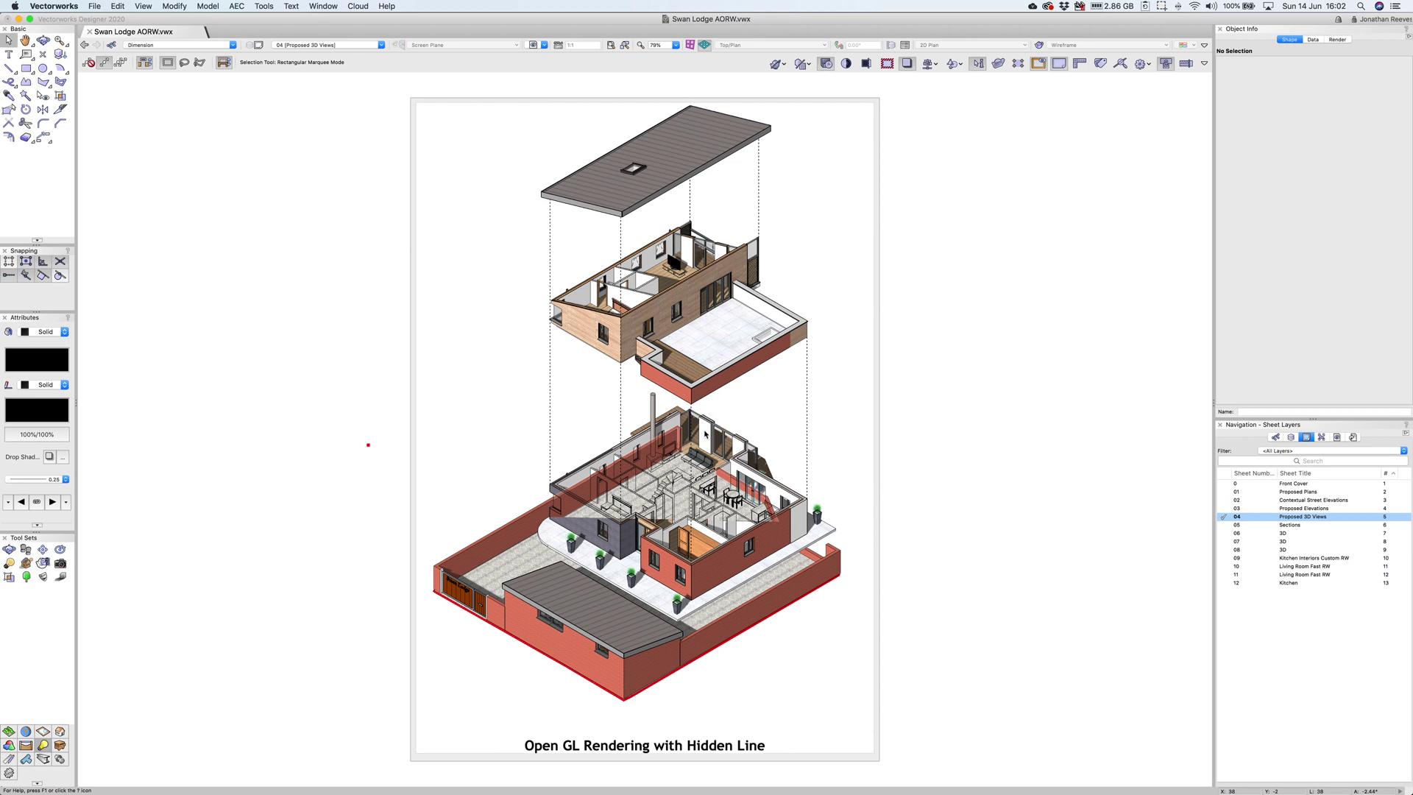
pyautogui.press('super+6')
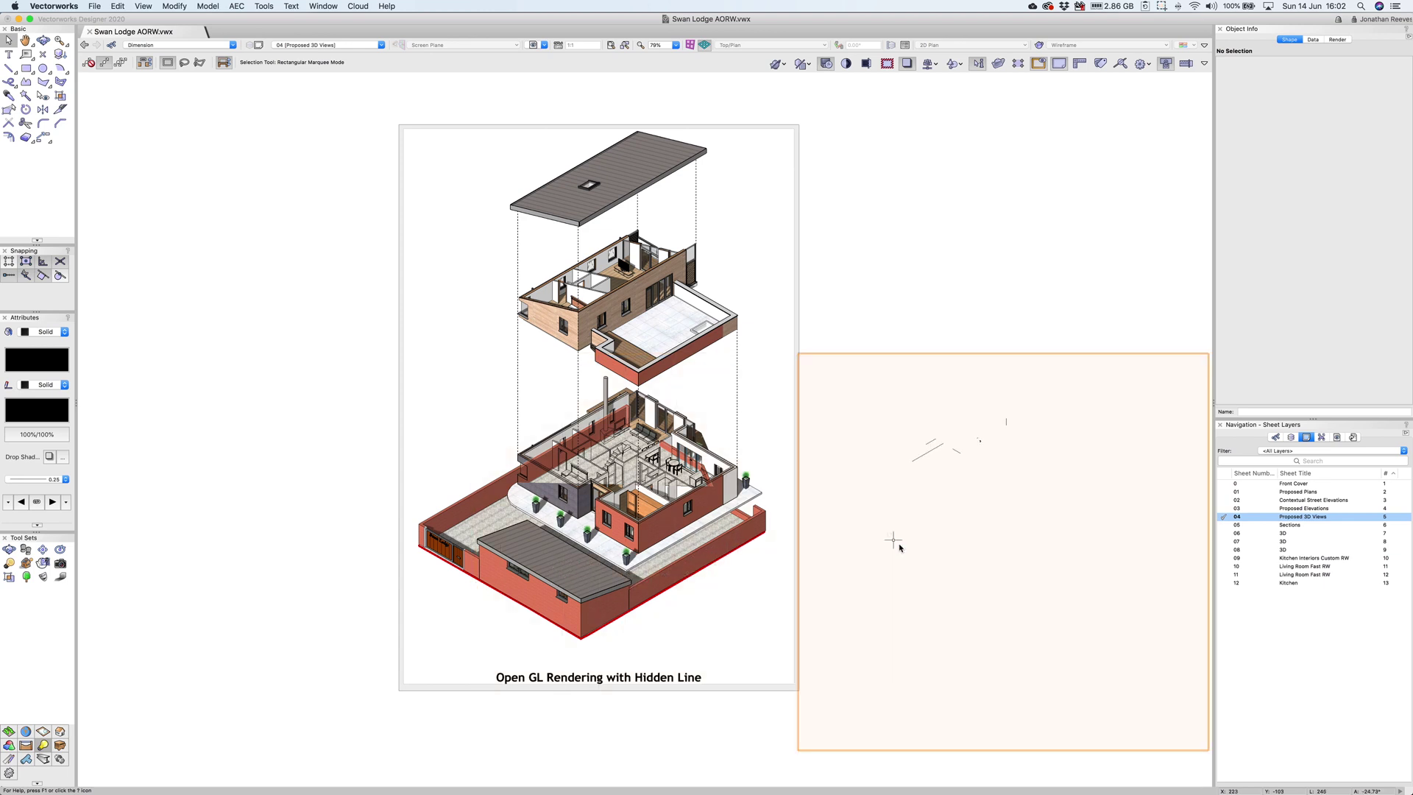
pyautogui.click(900, 547)
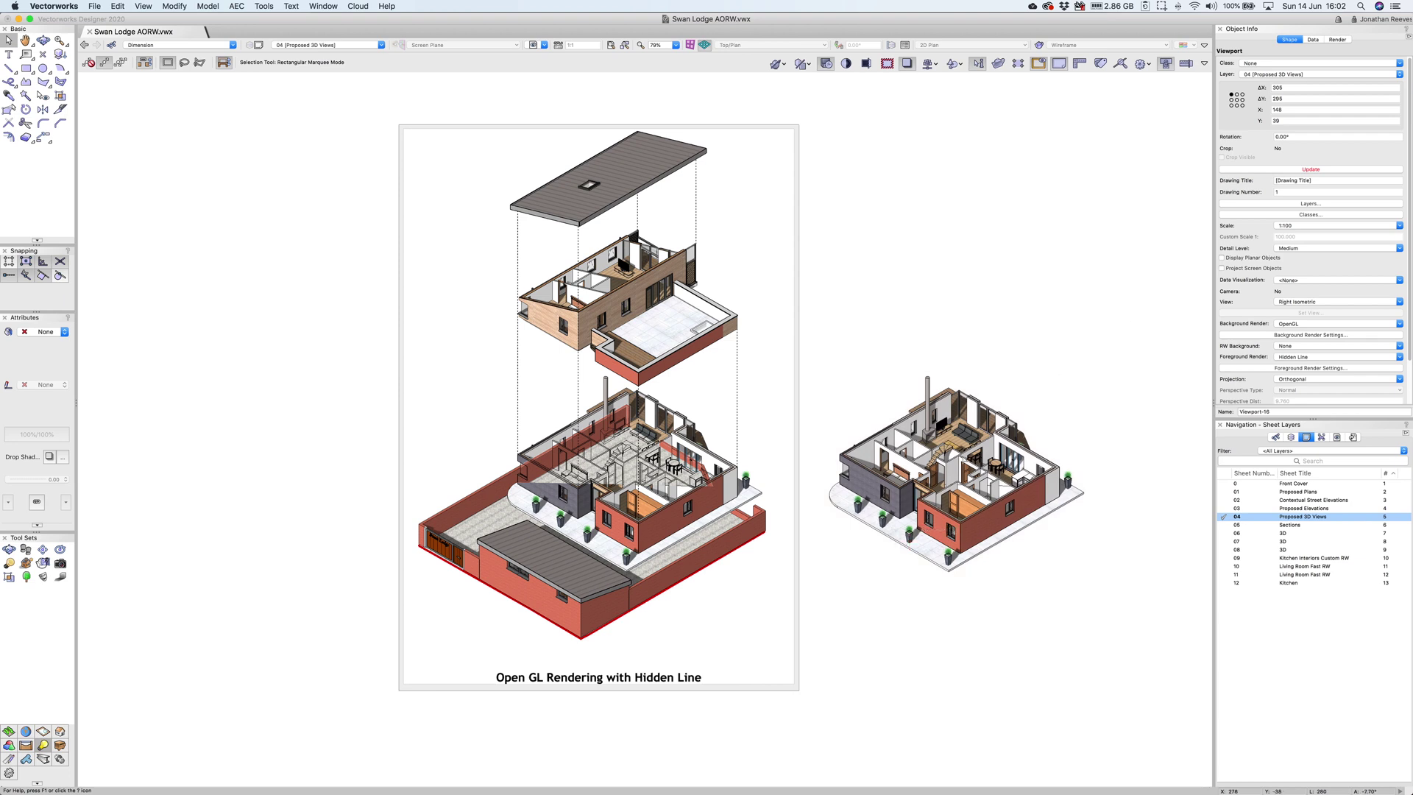
pyautogui.moveTo(959, 460); pyautogui.dragTo(961, 328)
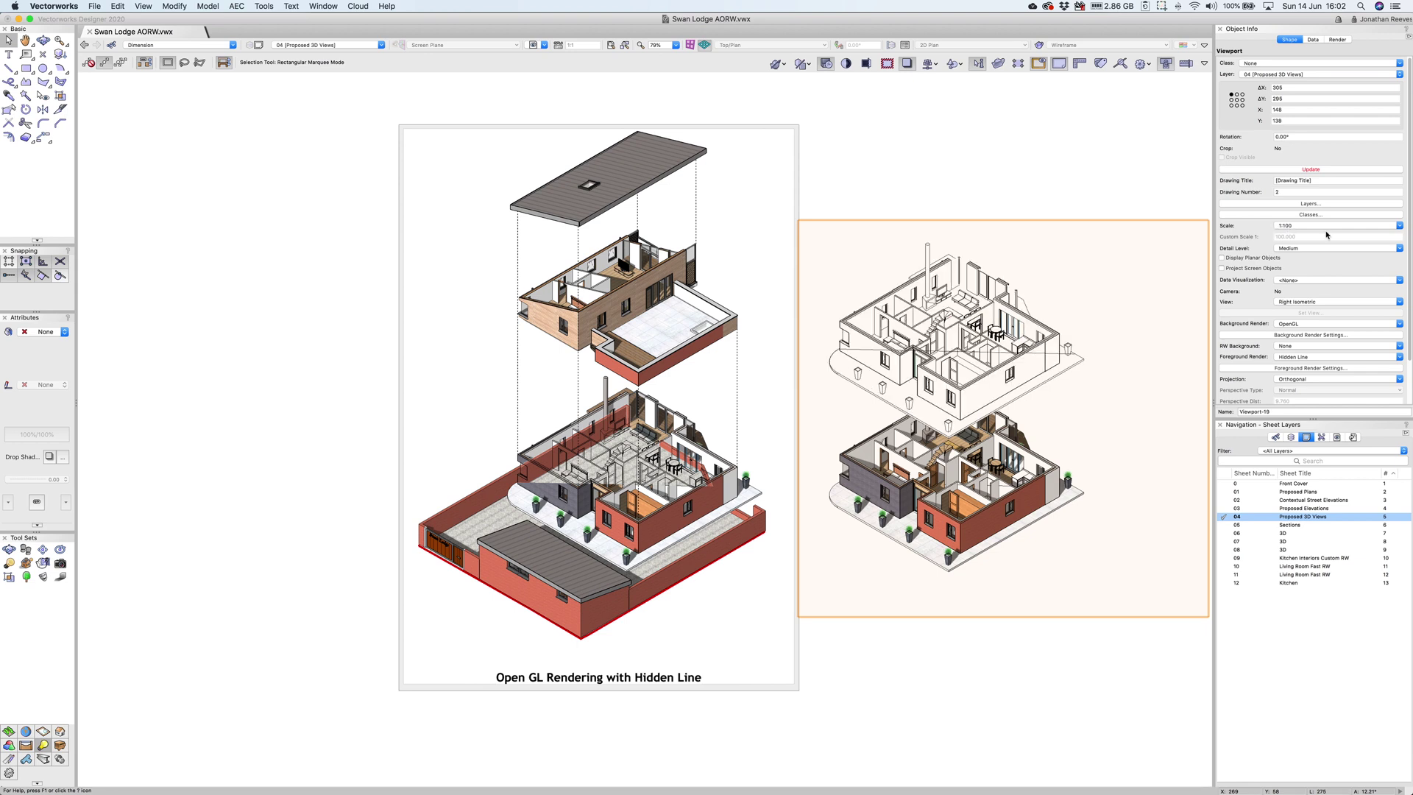
# In the copied viewport's layer visibilities, hide MOD-GF and show MOD-PR FF, and update the viewport.
pyautogui.click(1309, 204)
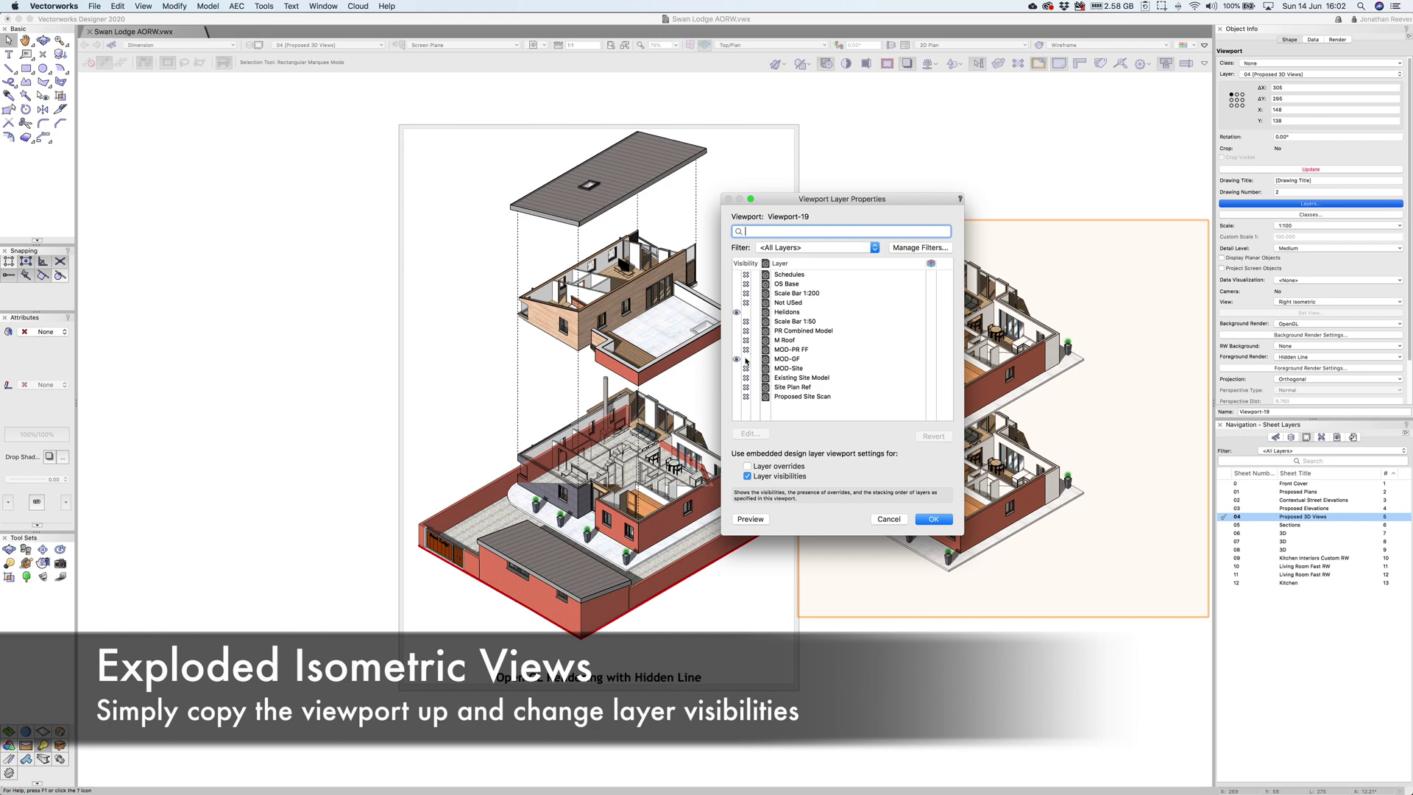
pyautogui.click(746, 359)
pyautogui.click(740, 352)
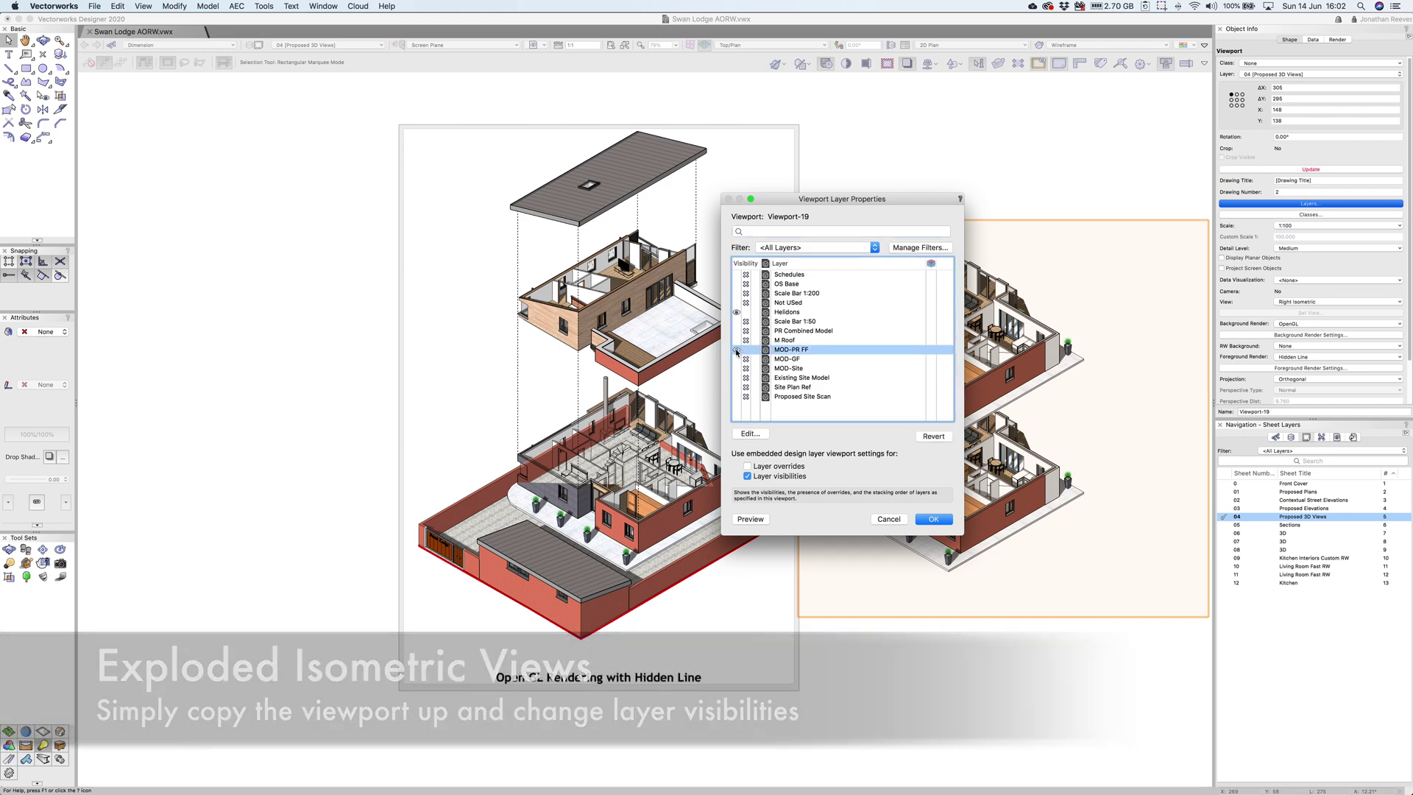
pyautogui.click(933, 519)
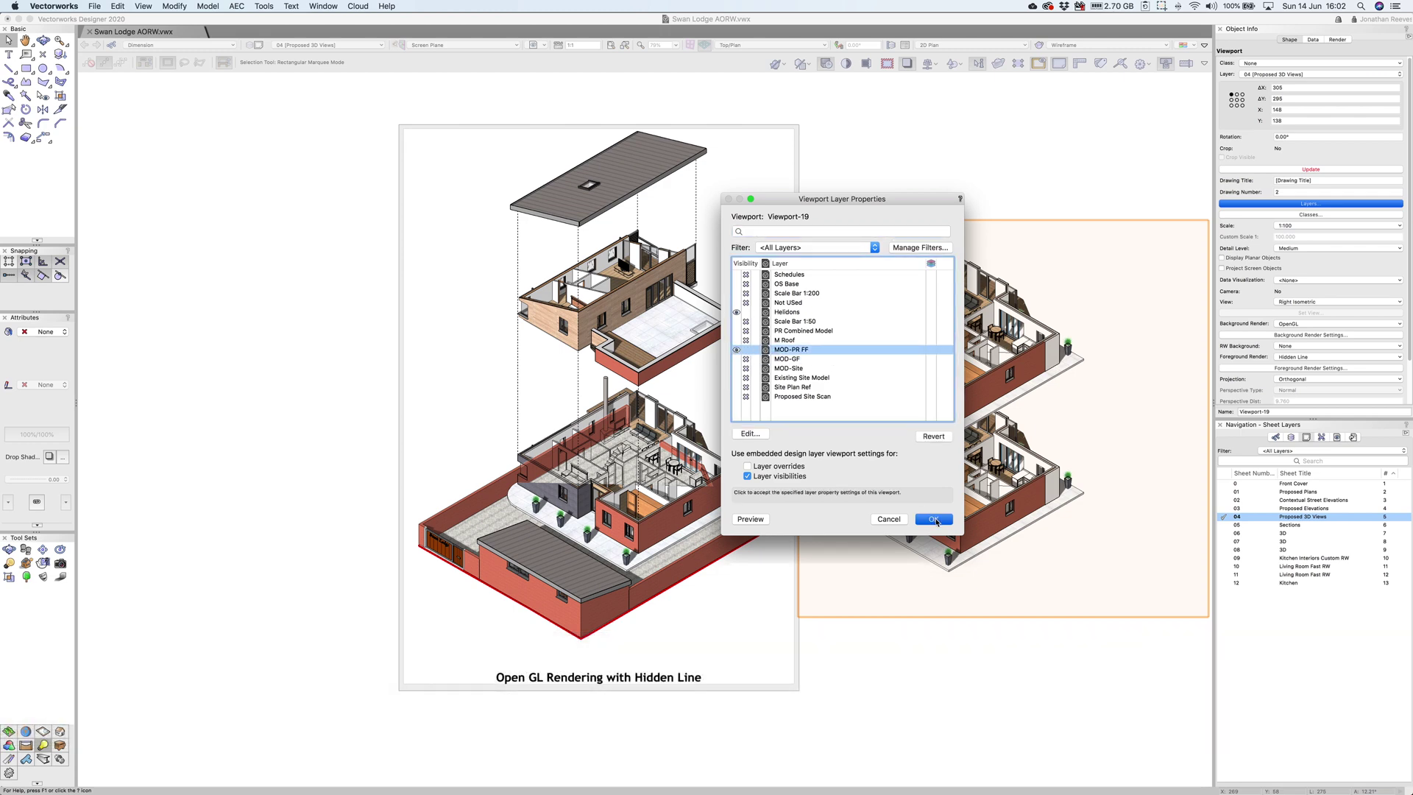
pyautogui.click(1288, 172)
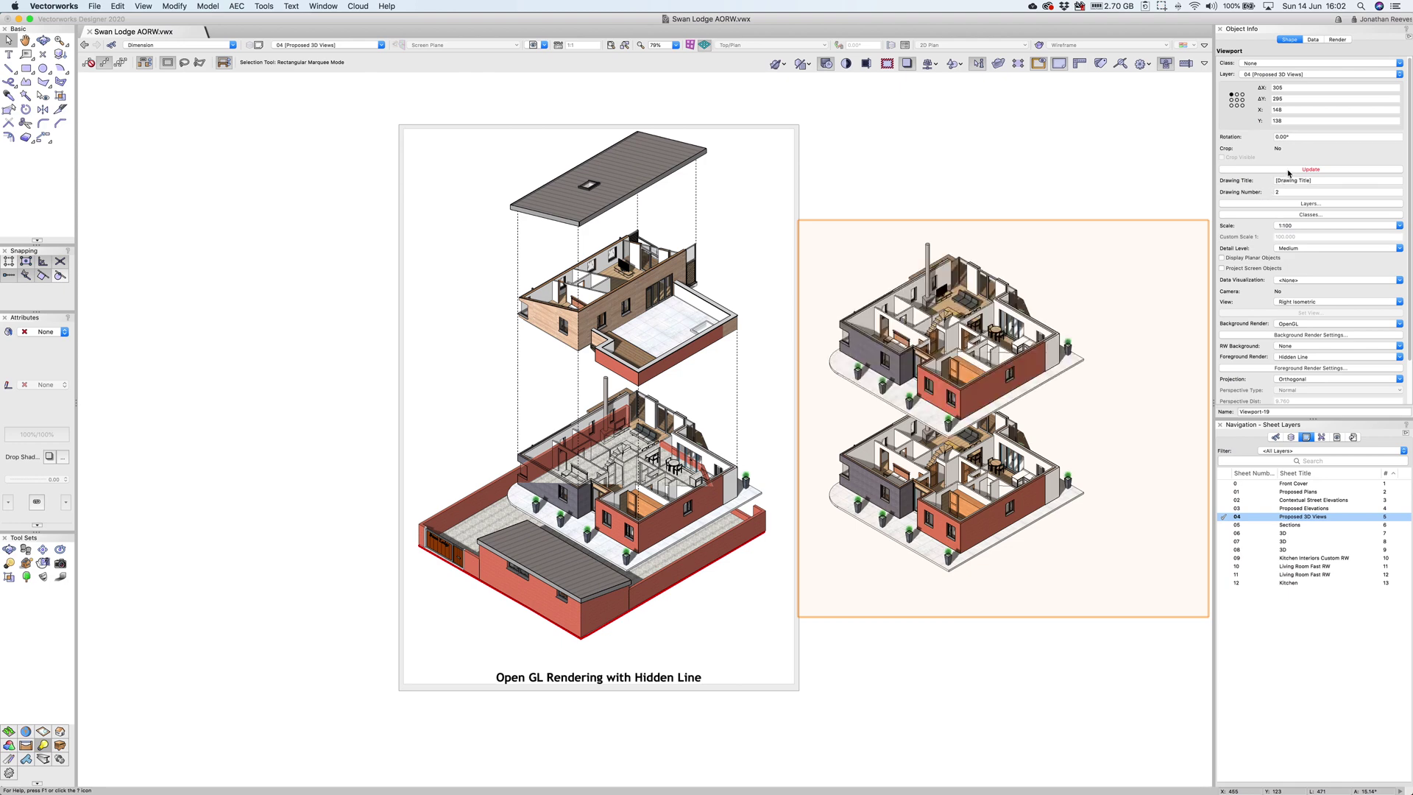
pyautogui.press('super+6')
pyautogui.click(1287, 172)
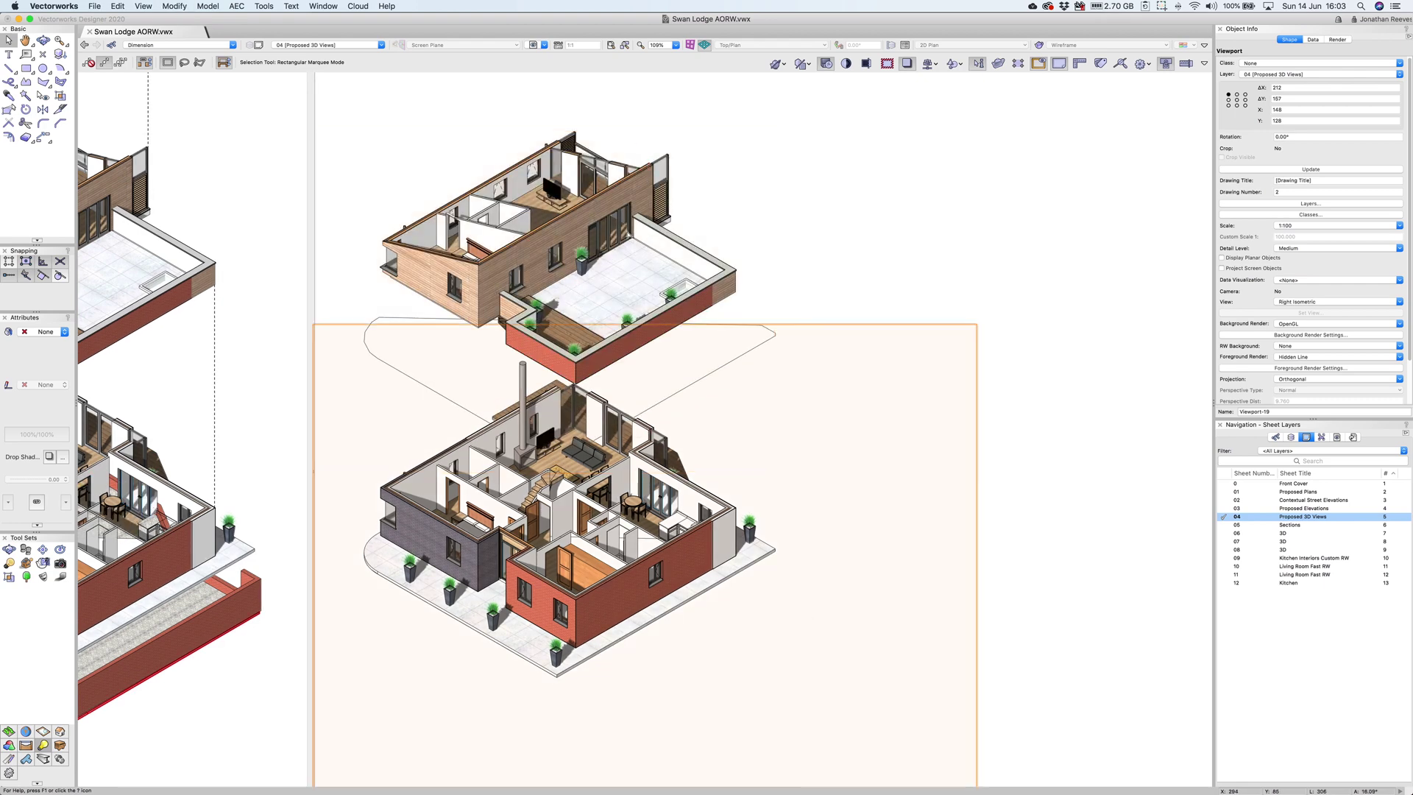
# Leave the copied isometric viewport and go to the Sections sheet layer.
pyautogui.click(853, 194)
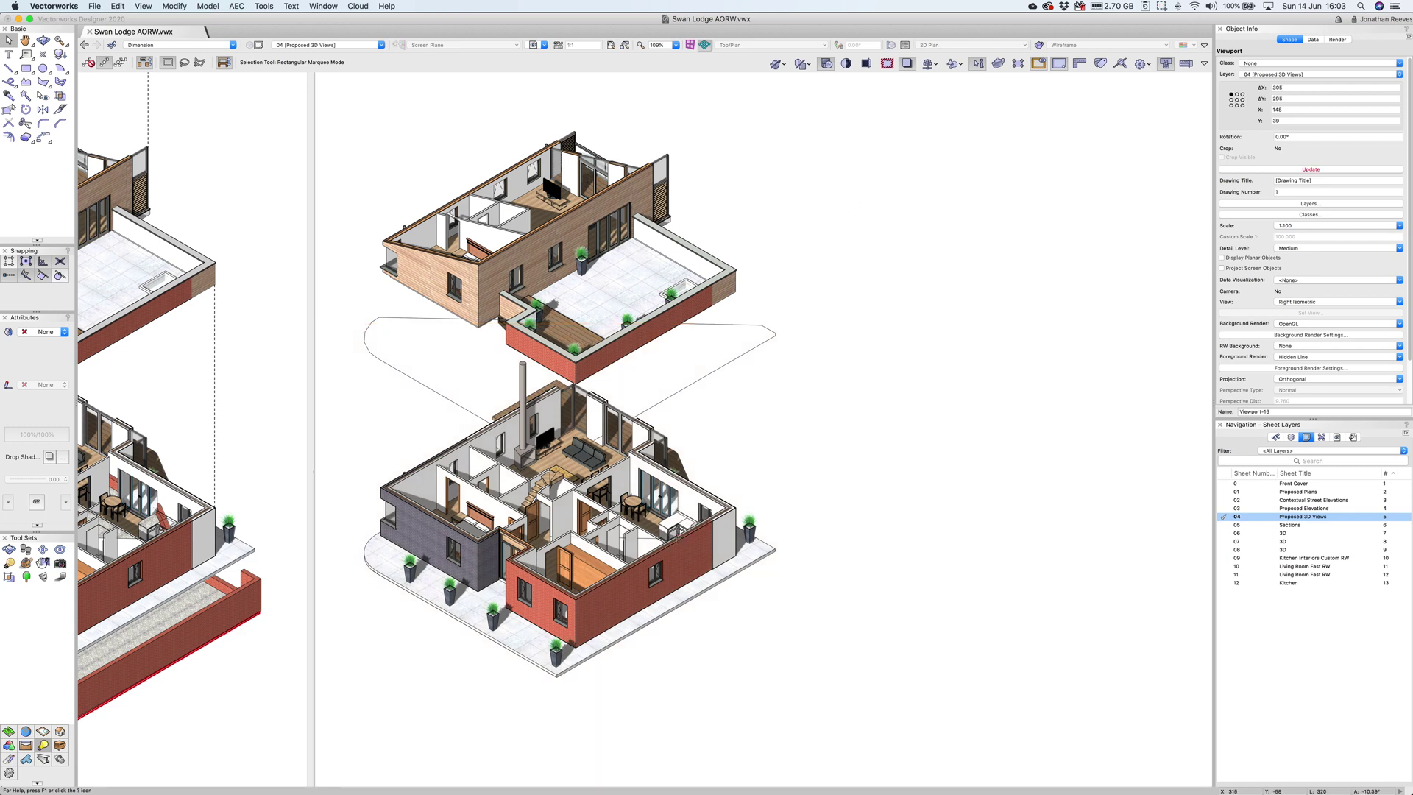
pyautogui.click(1290, 526)
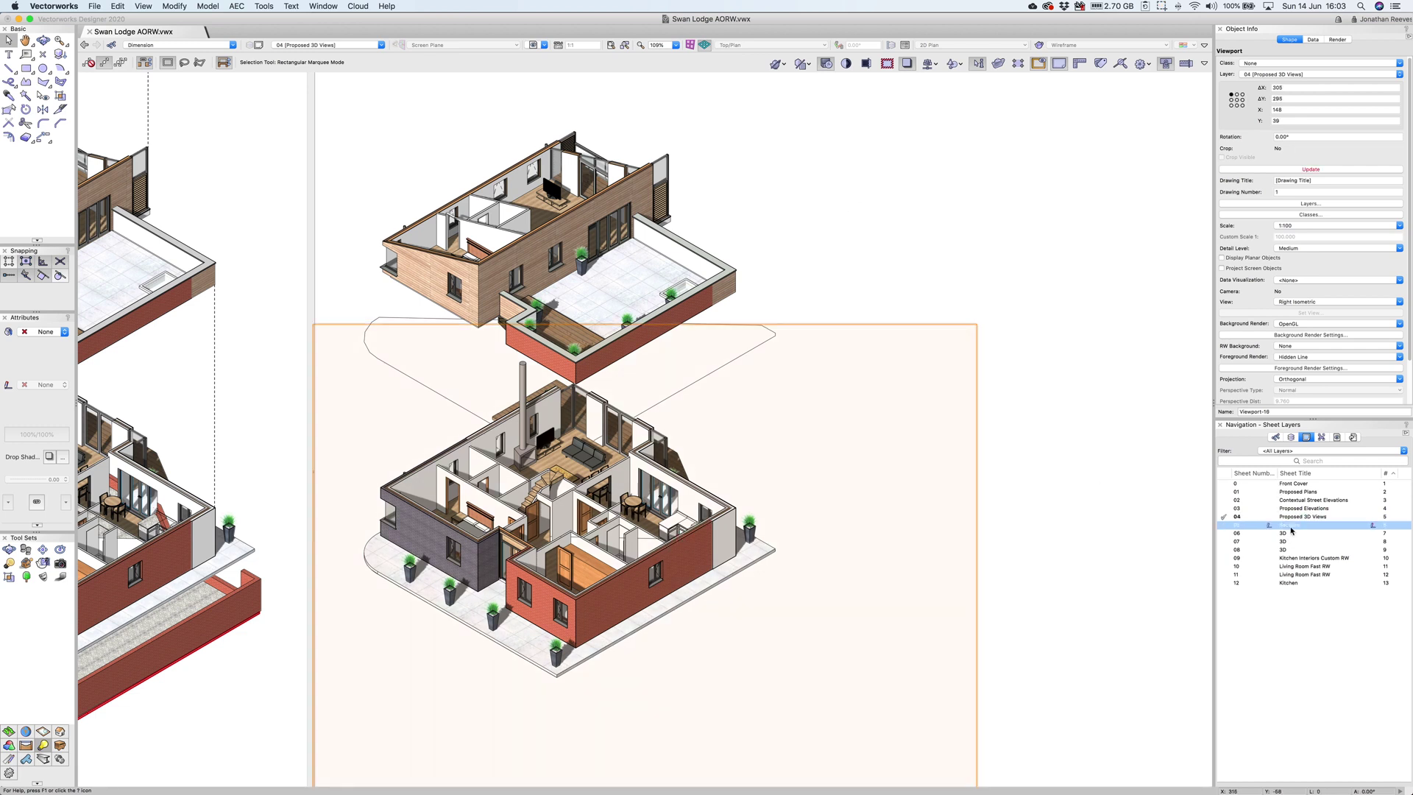
pyautogui.doubleClick(1291, 526)
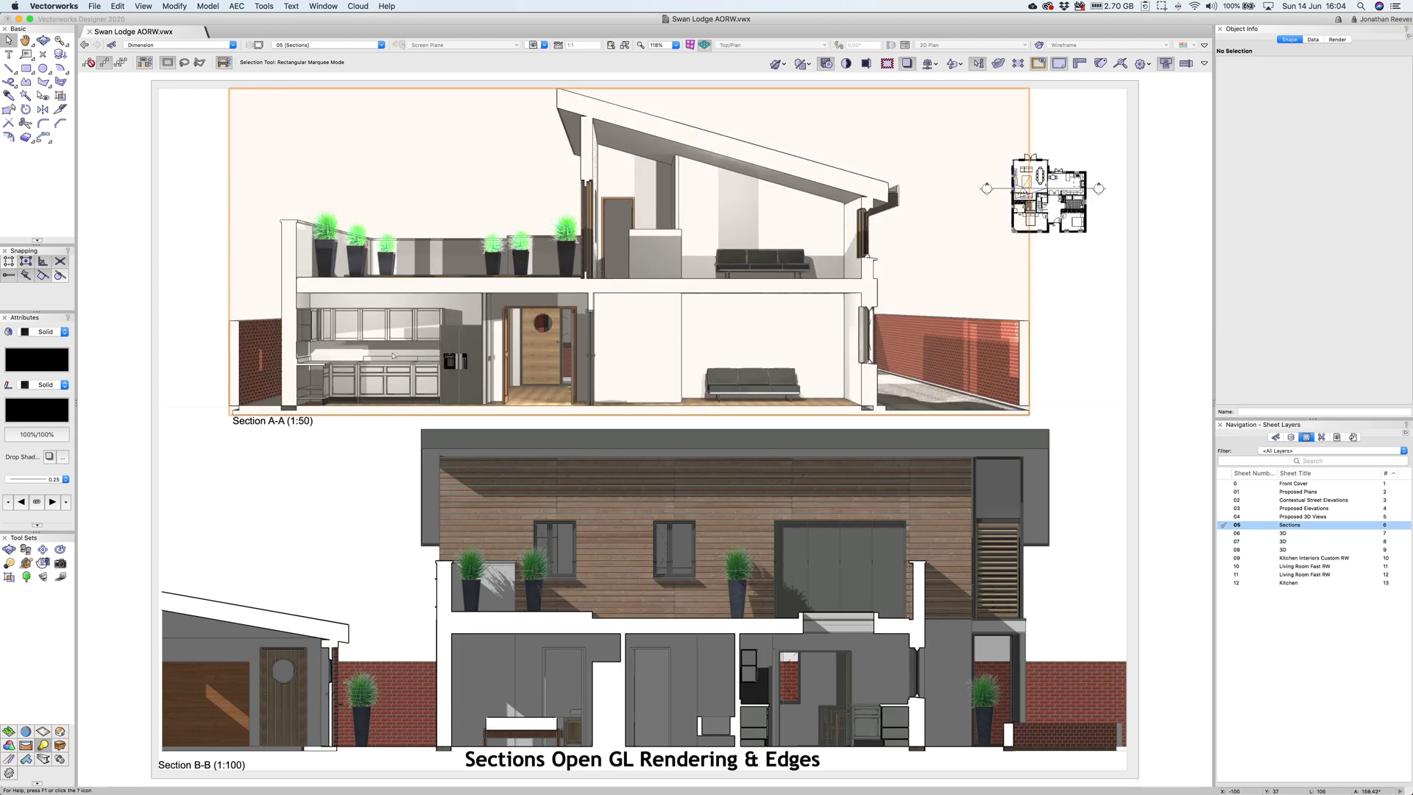
# In Section A-A's foreground hidden line settings, slightly raise the JRA Certain sketch style's wobble, understrike and both randomness values.
pyautogui.click(1039, 384)
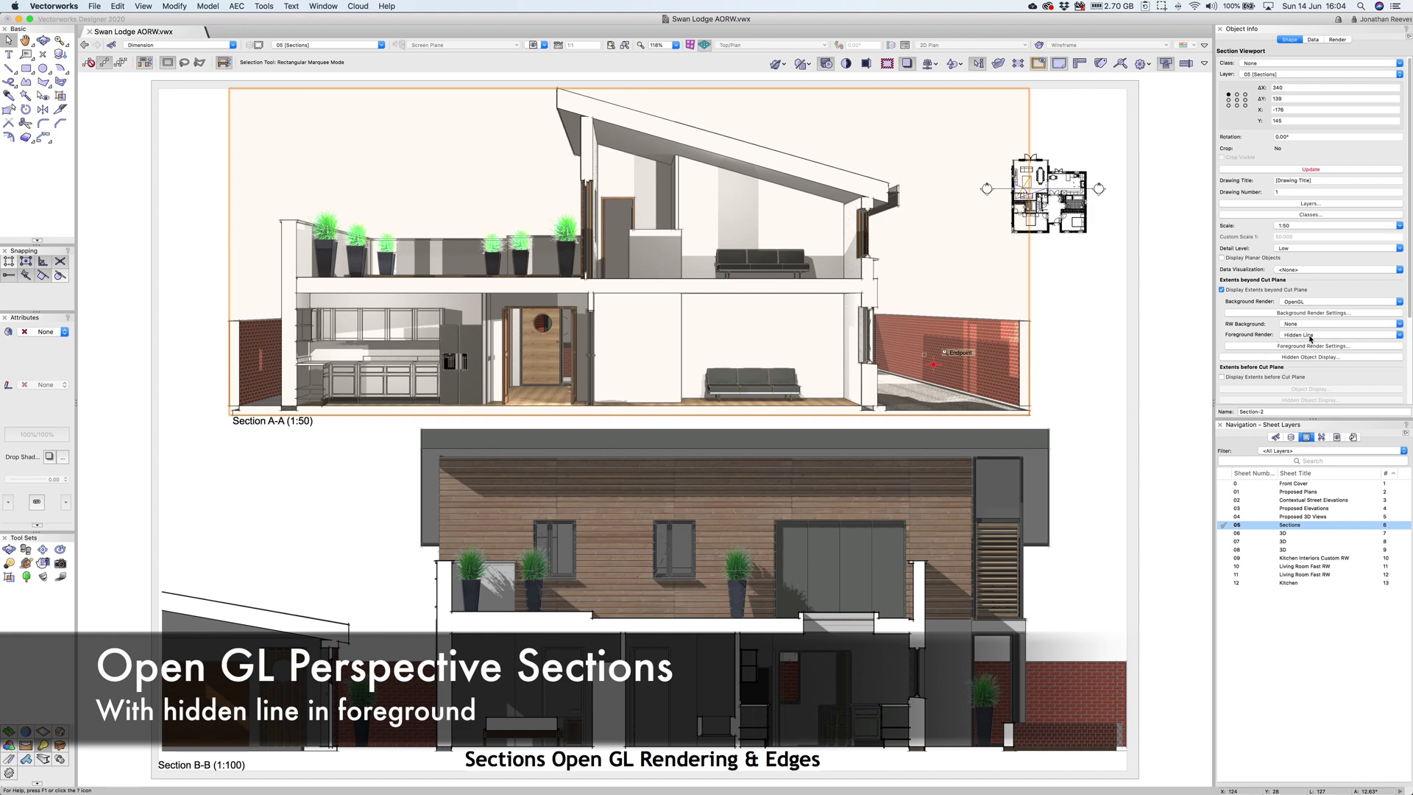
pyautogui.press('c')
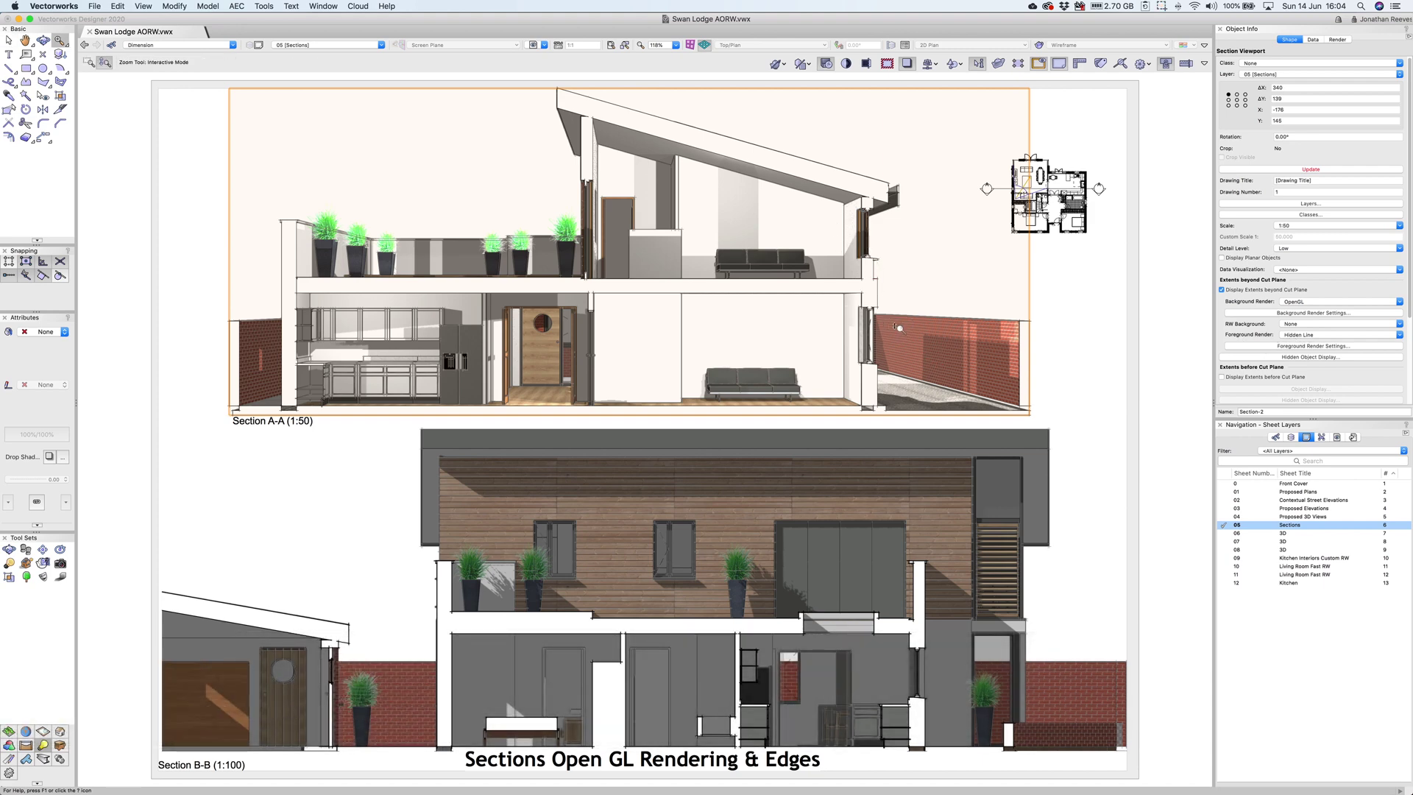
pyautogui.moveTo(880, 302); pyautogui.dragTo(834, 219)
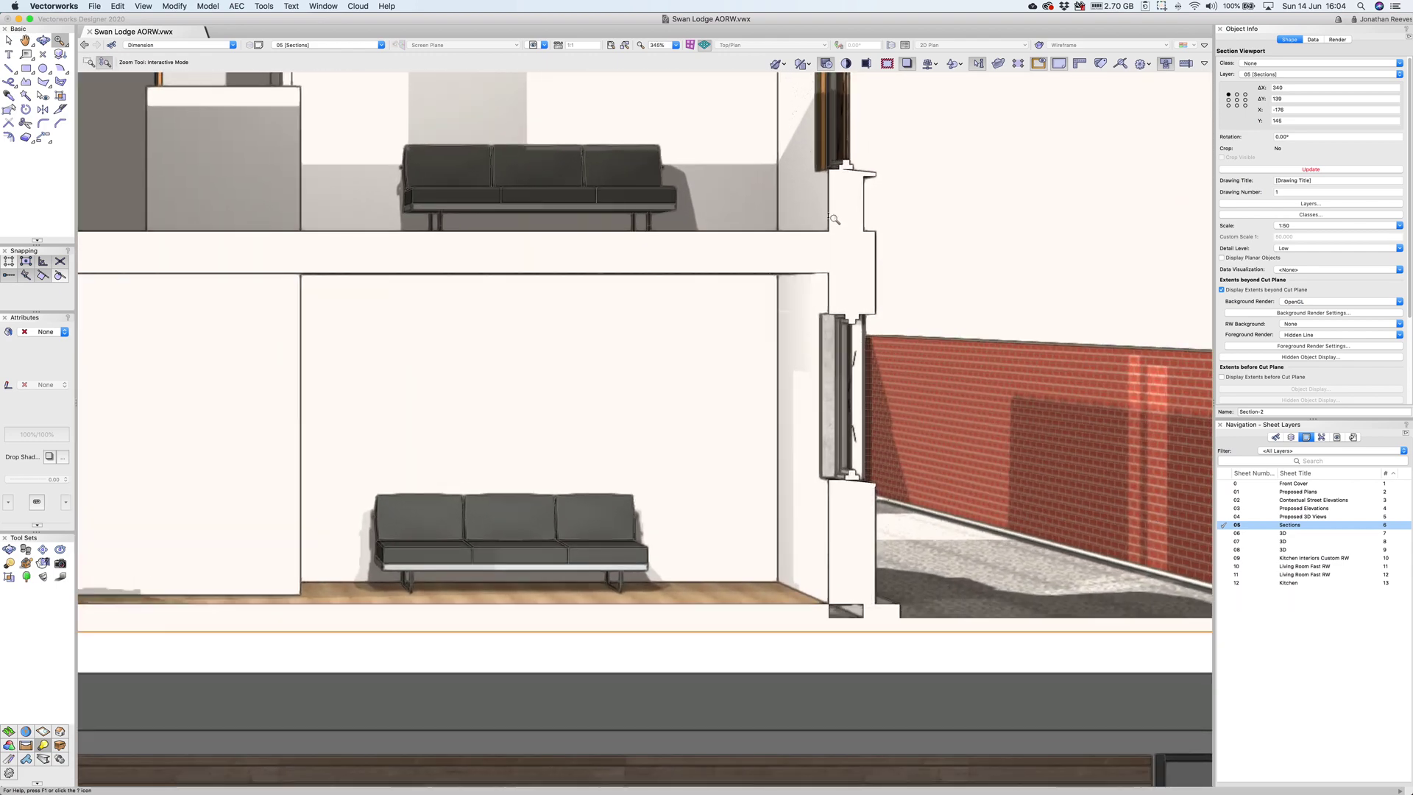
pyautogui.click(1282, 346)
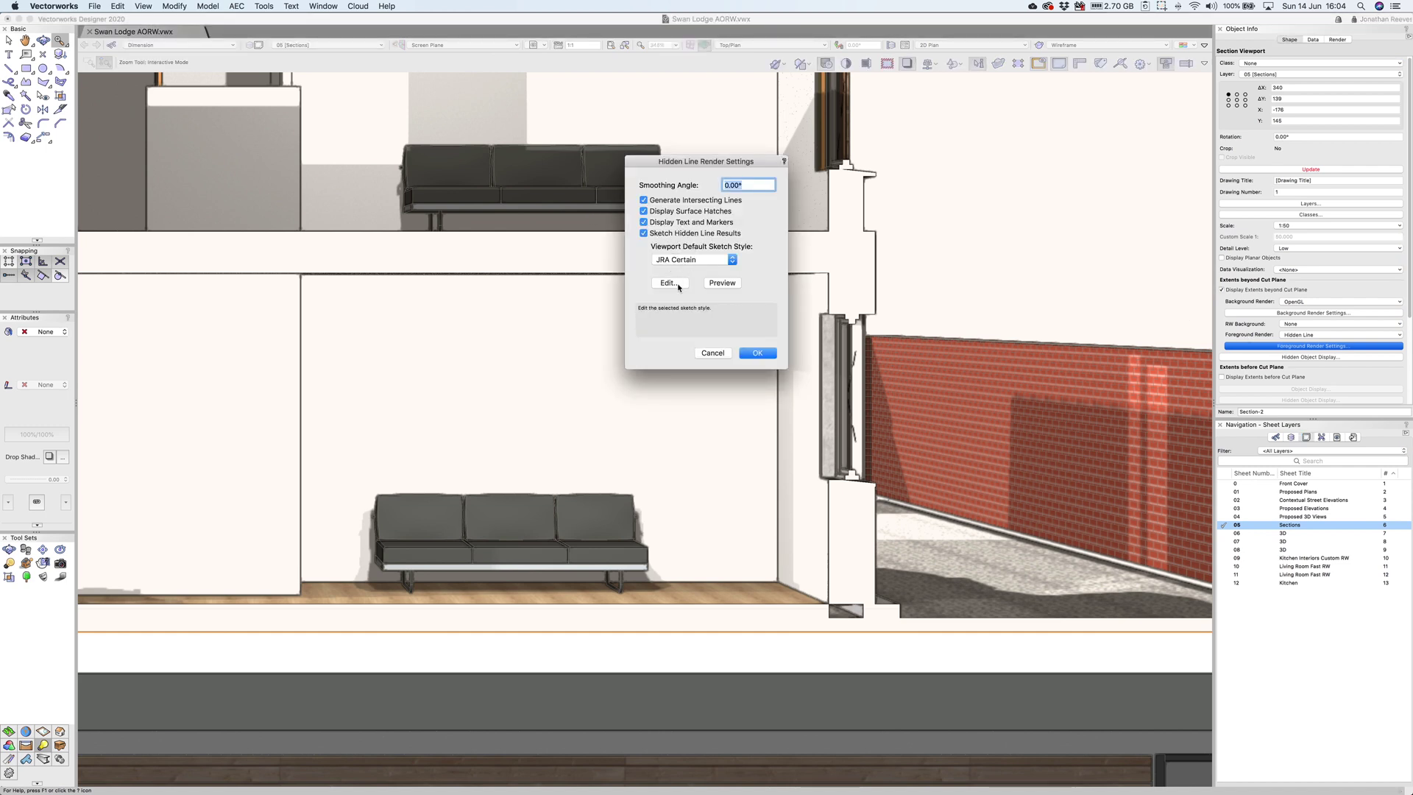
pyautogui.click(678, 284)
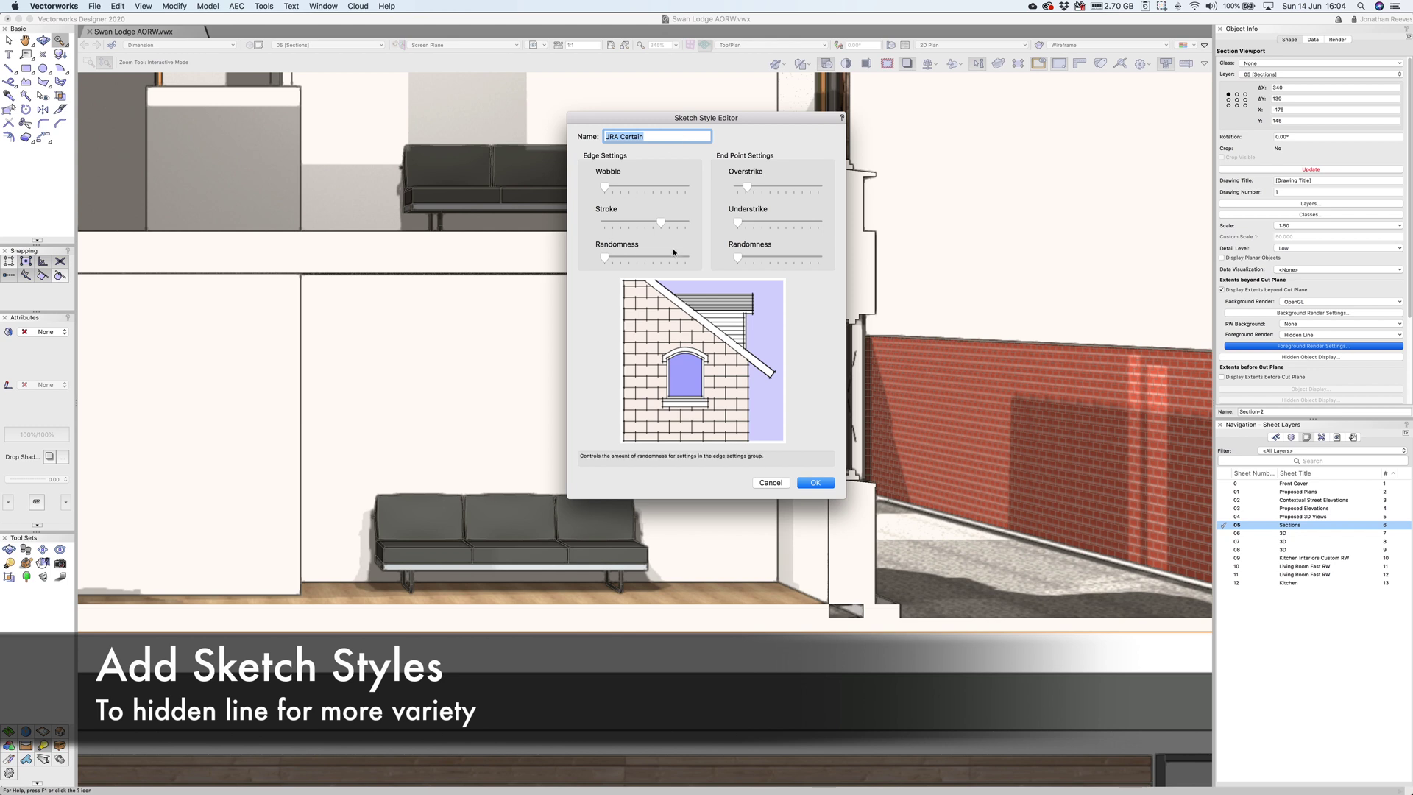
pyautogui.moveTo(605, 186); pyautogui.dragTo(616, 186)
pyautogui.moveTo(605, 259); pyautogui.dragTo(610, 258)
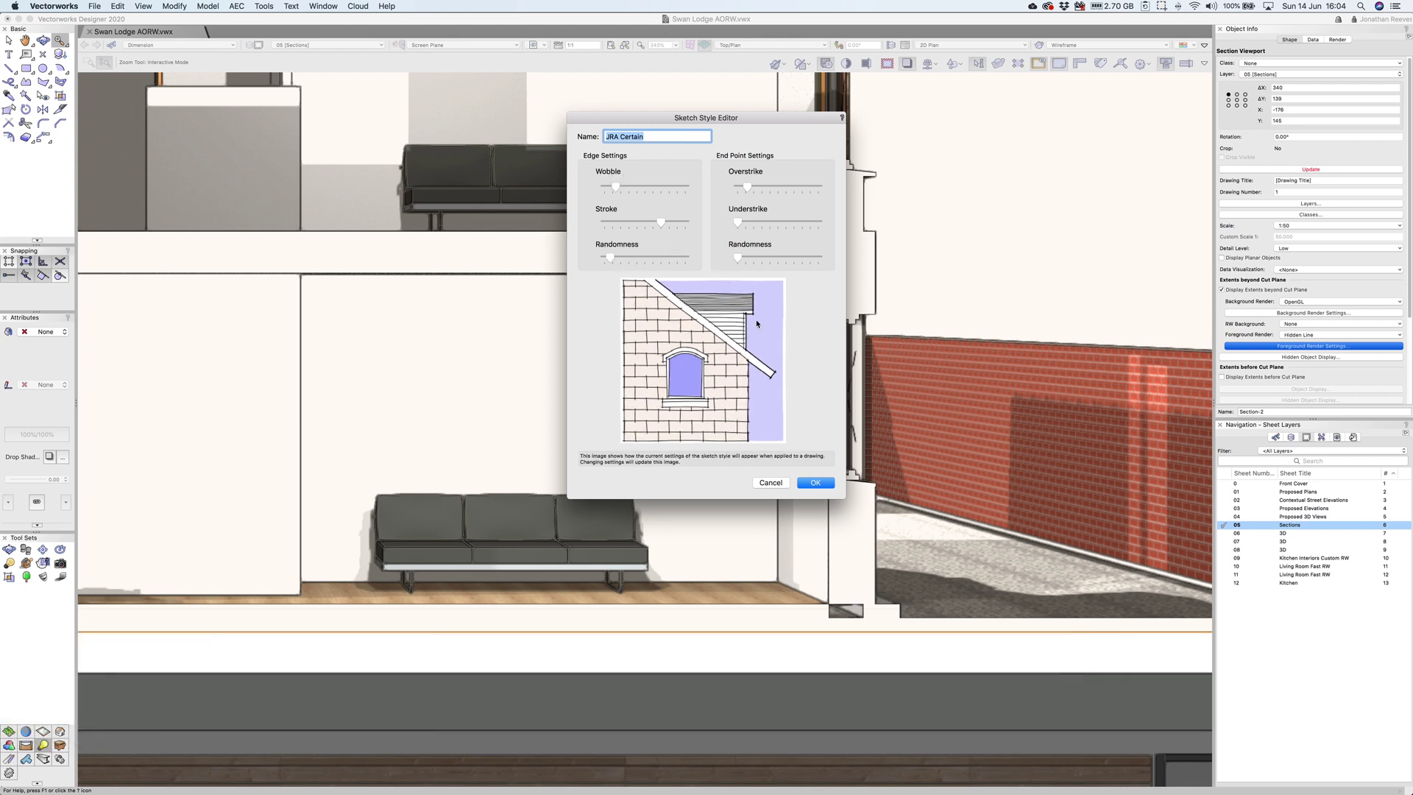
pyautogui.moveTo(738, 222); pyautogui.dragTo(745, 257)
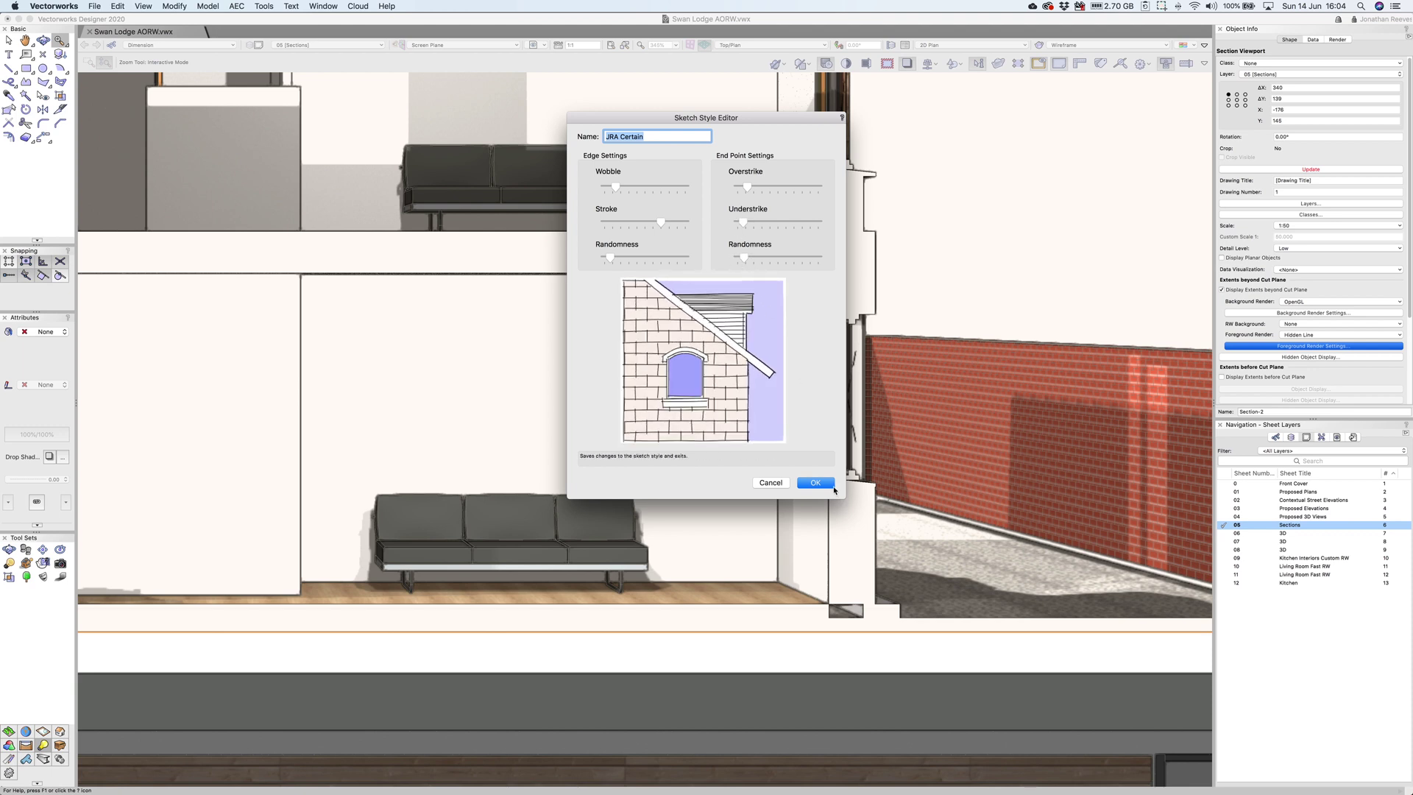
pyautogui.click(817, 483)
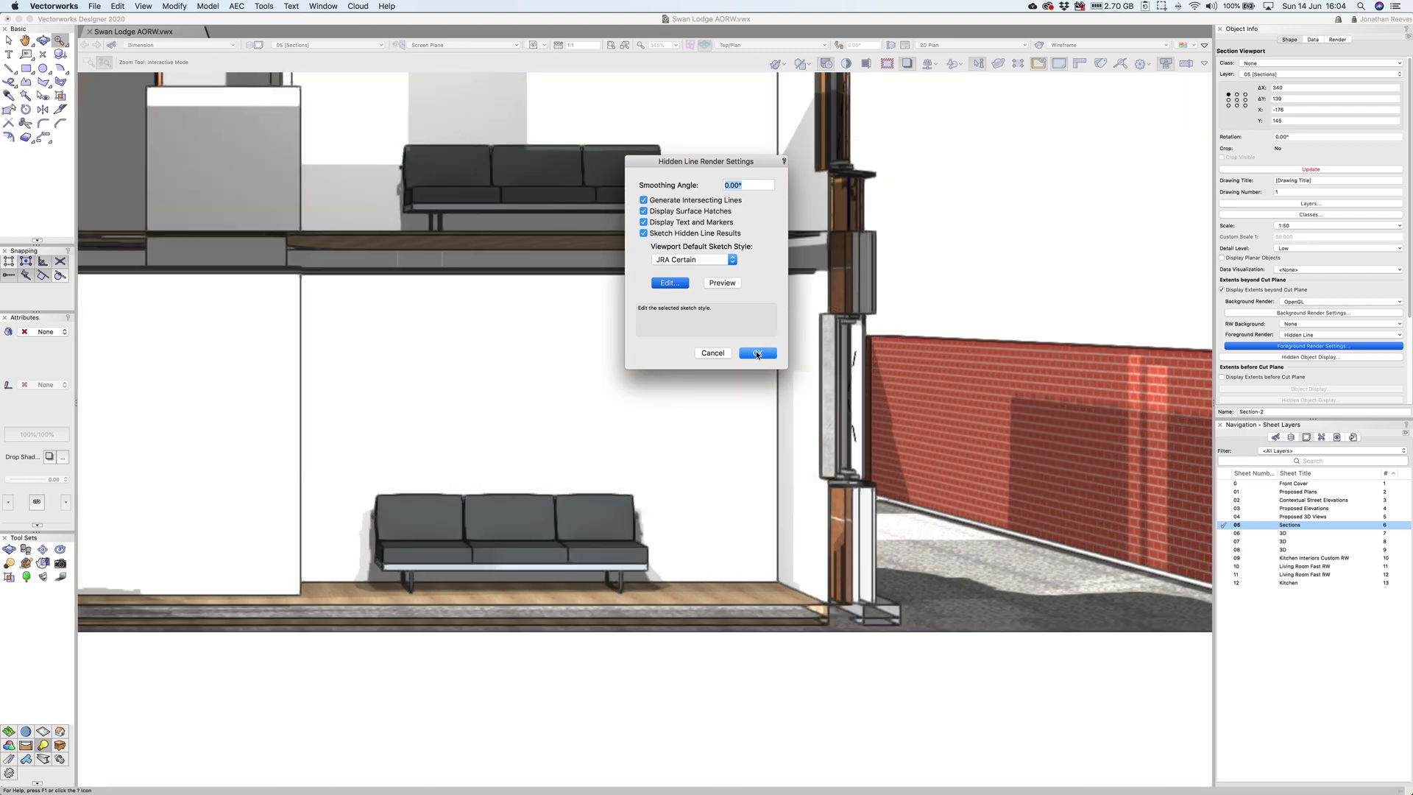
pyautogui.click(758, 353)
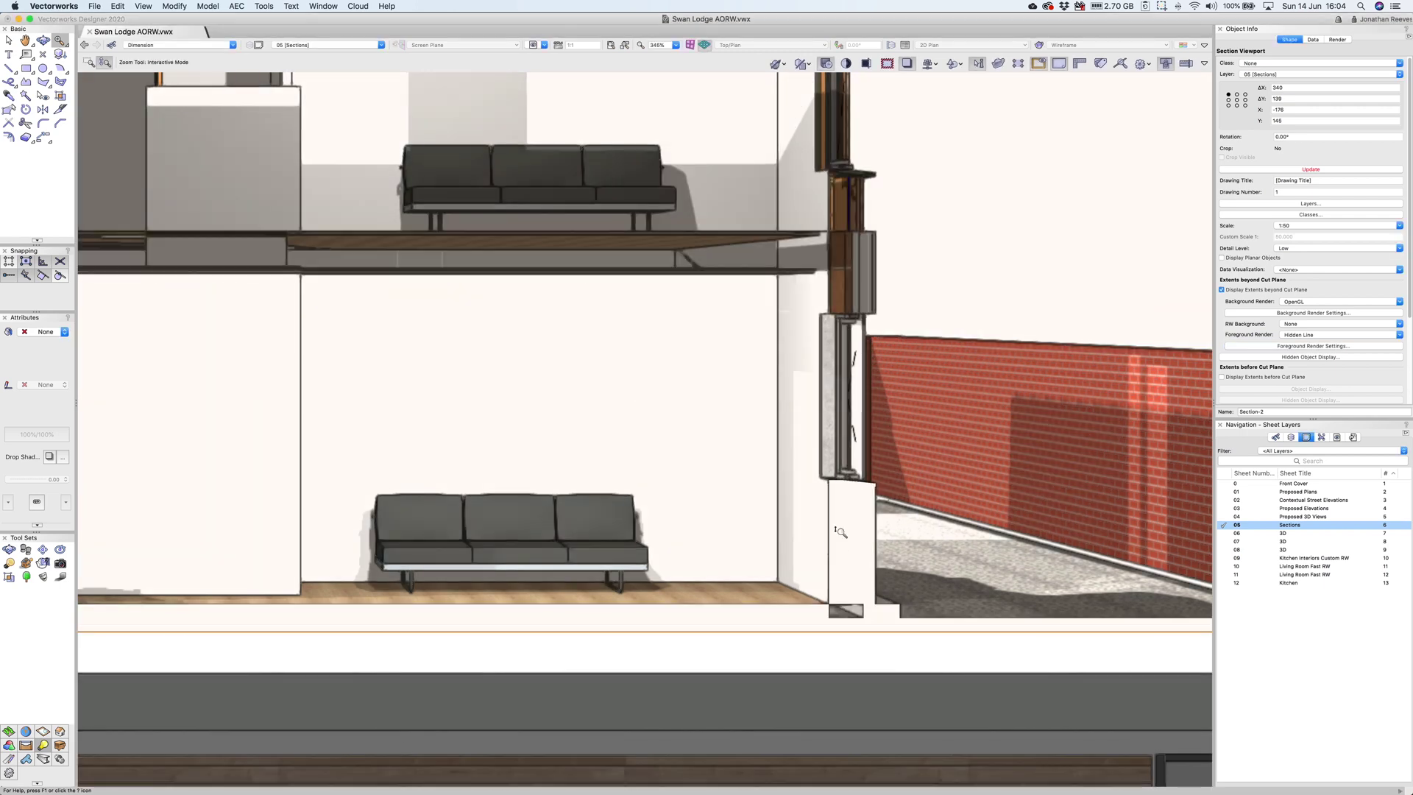
# Return to the full sheet, select the Section B-B viewport and open its background render settings.
pyautogui.scroll(-1, 754, 366)
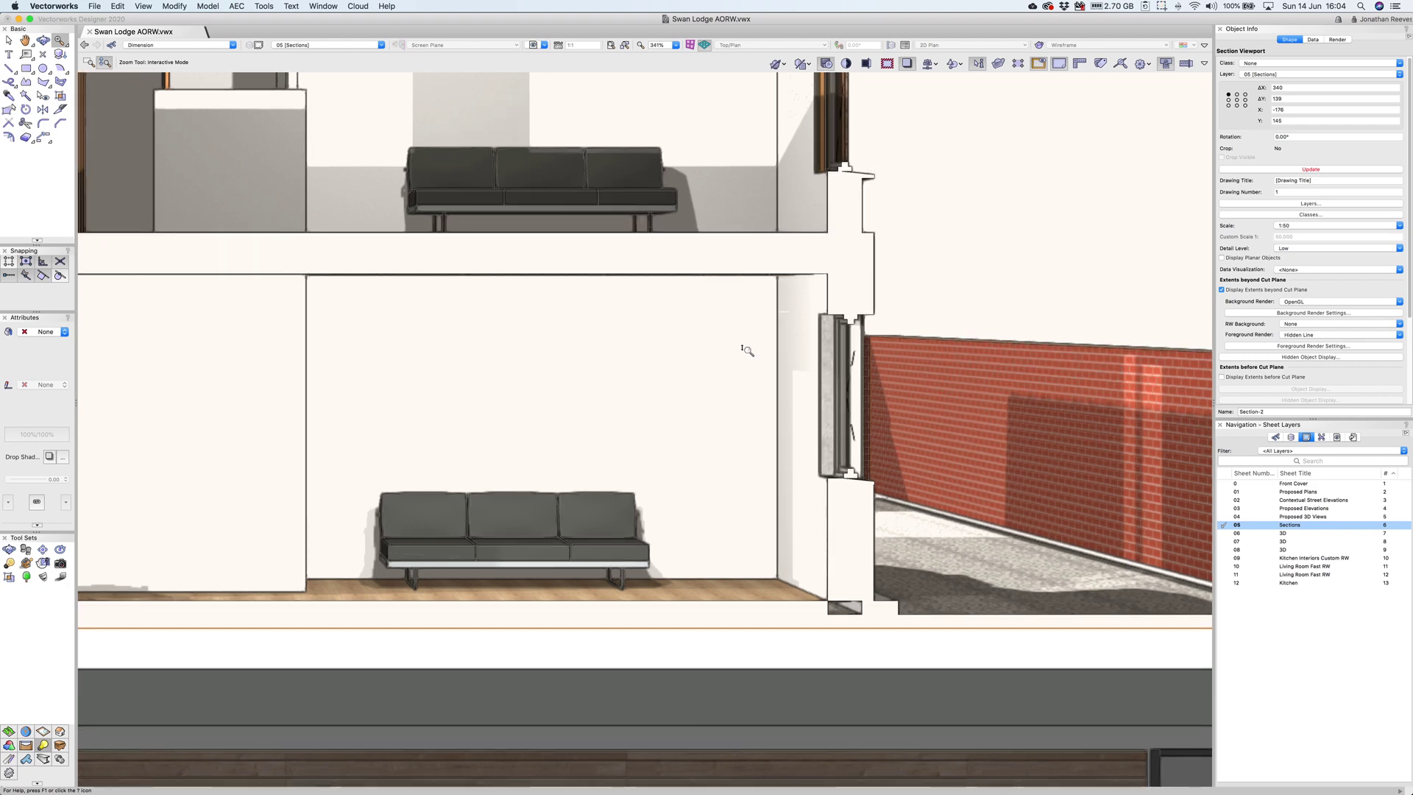
pyautogui.press('super+4')
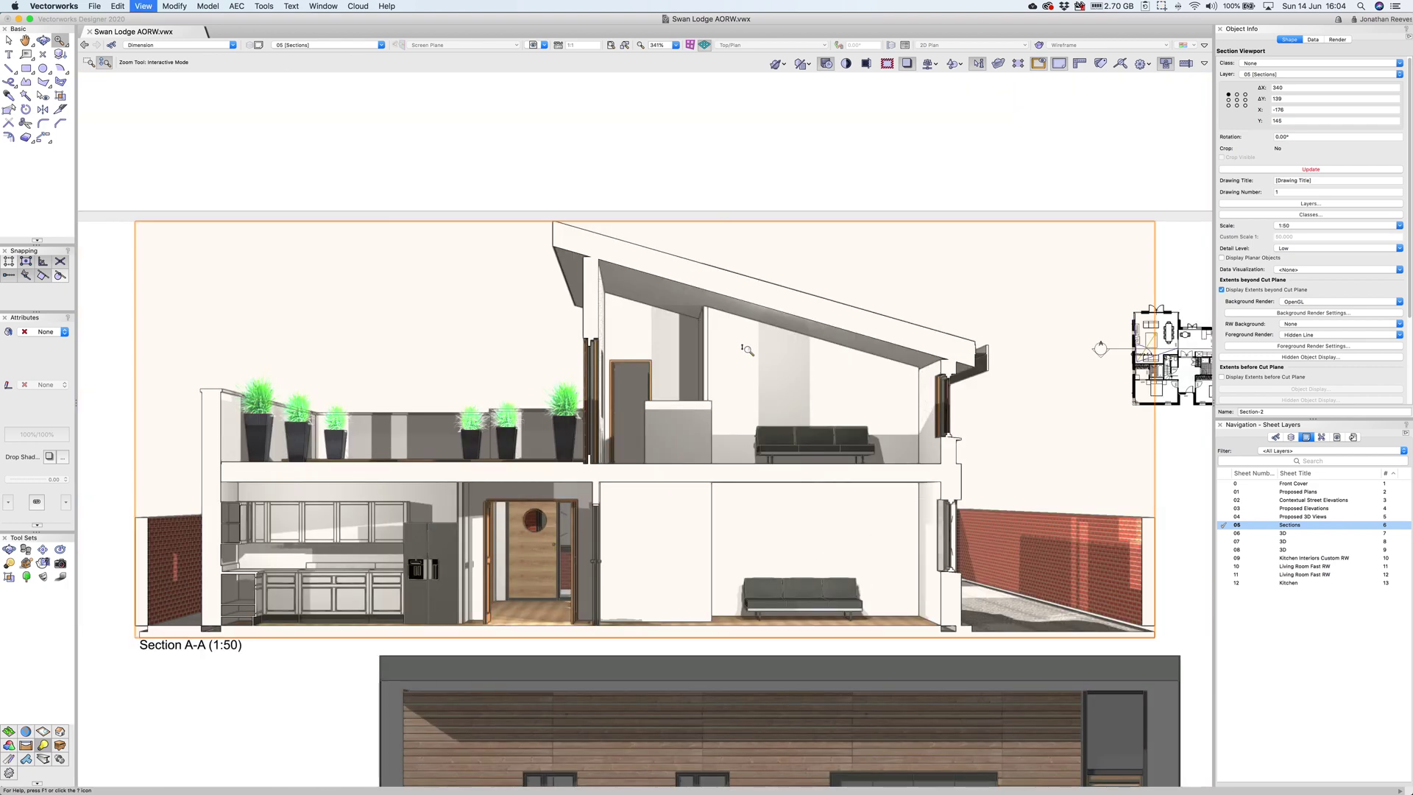
pyautogui.press('x')
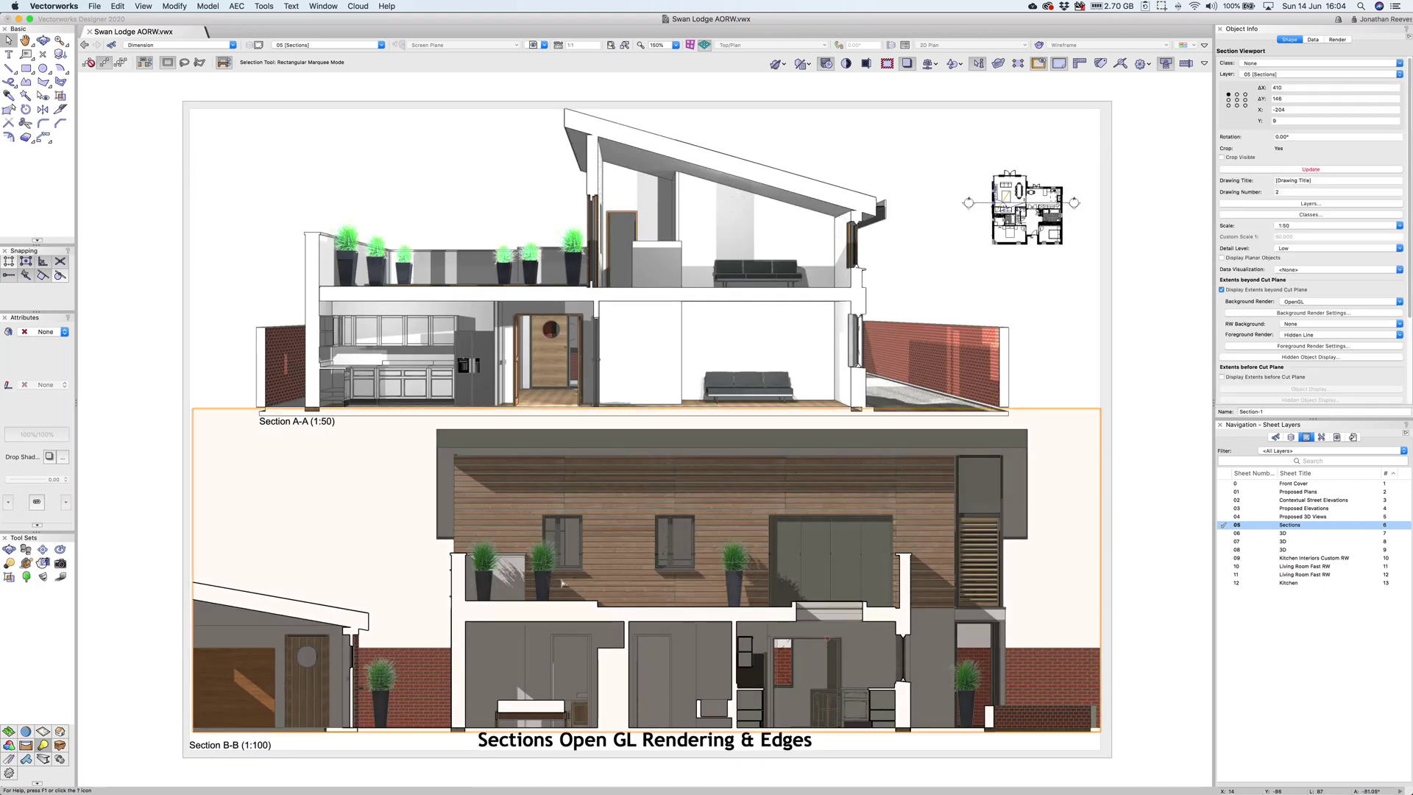
pyautogui.click(1289, 314)
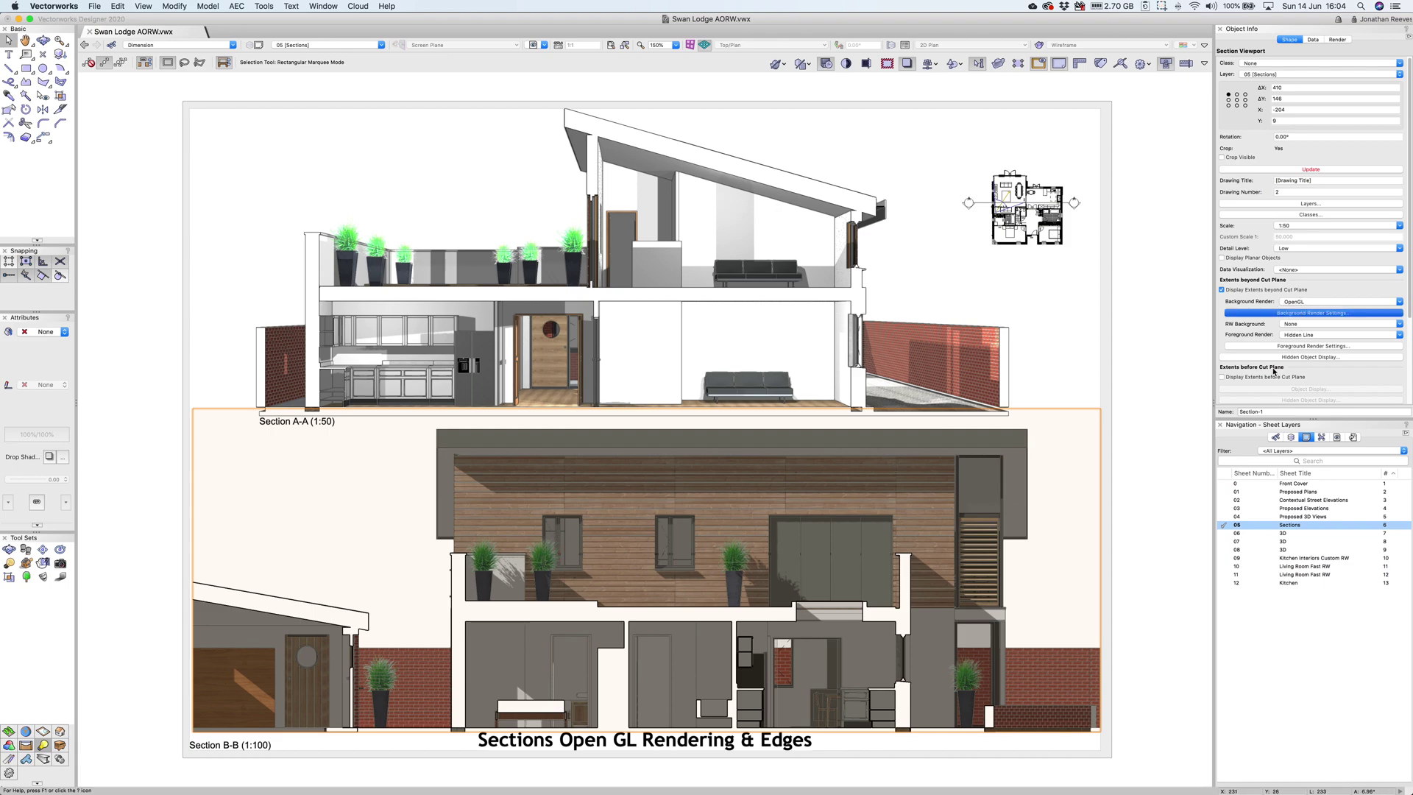